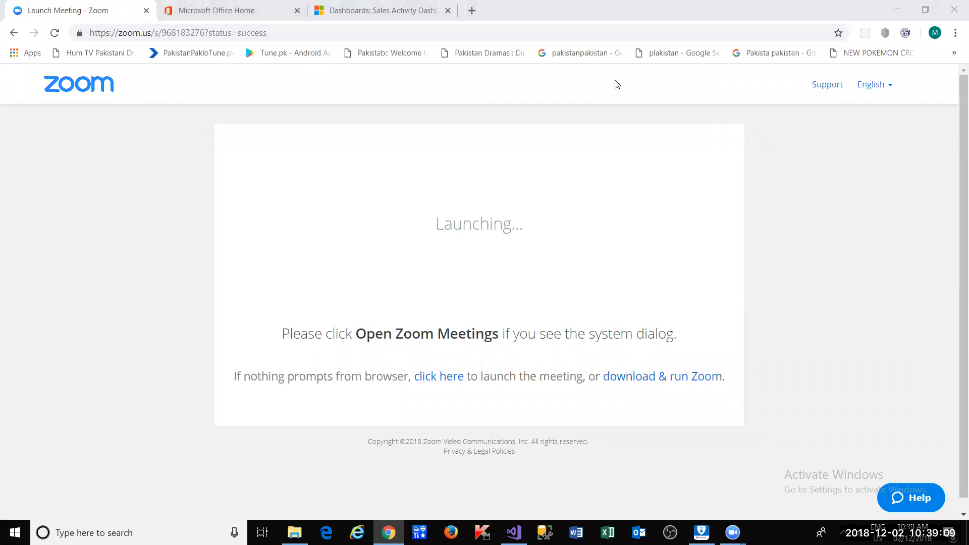
Restore the browser, show the Sales Activity Dashboard, and open File Explorer at Quick access.
double_click(770, 15)
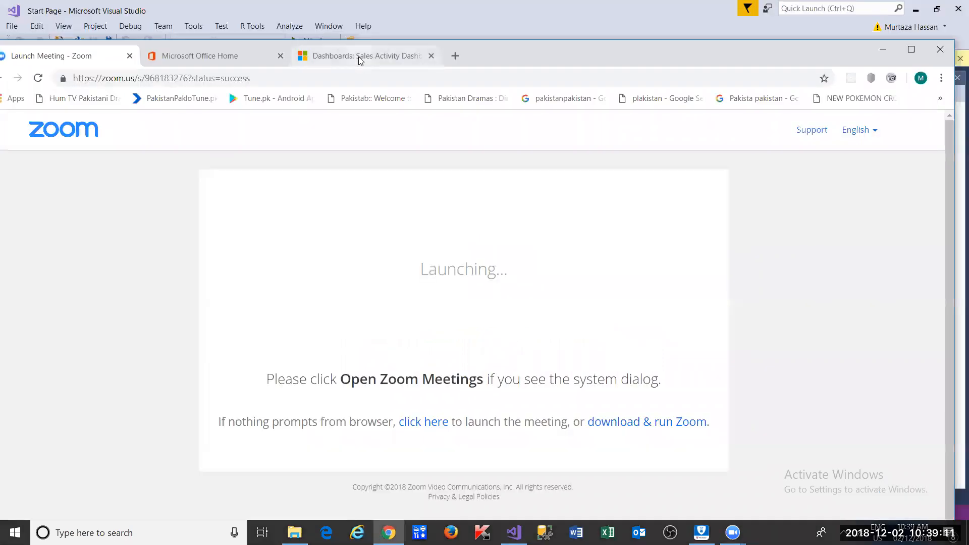
left_click(359, 56)
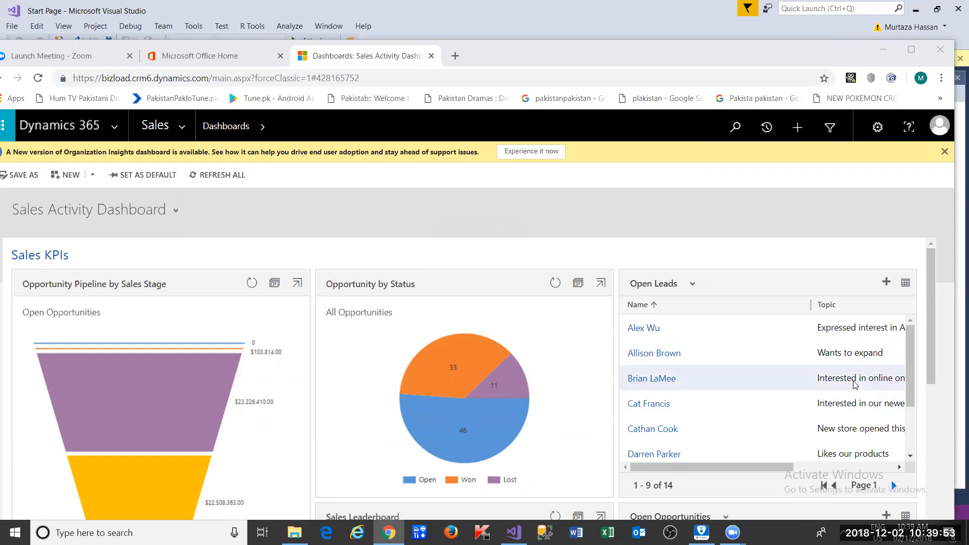
left_click(294, 533)
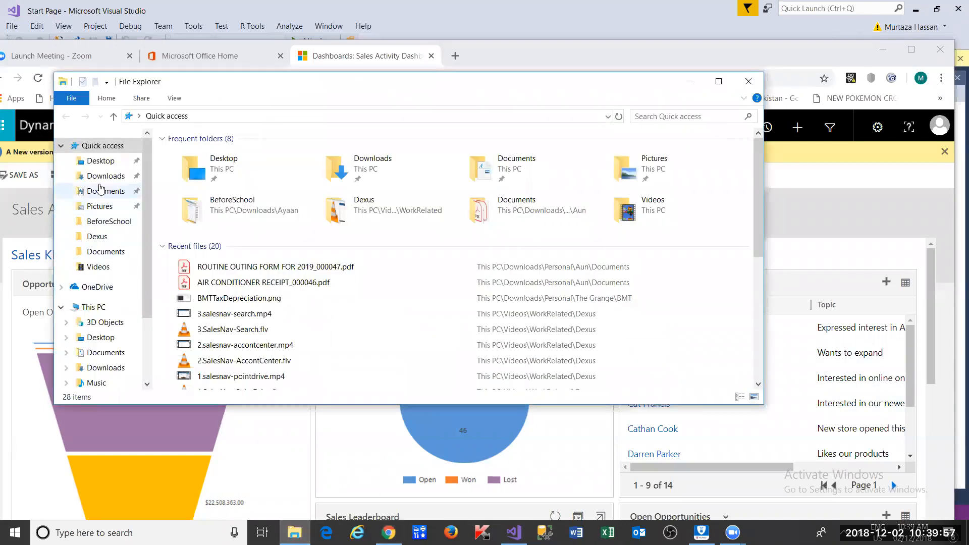
Open DynamicsCRMOutLine.txt from Downloads > SoftwareCourse > DynamicsCRM.
left_click(100, 181)
double_click(202, 235)
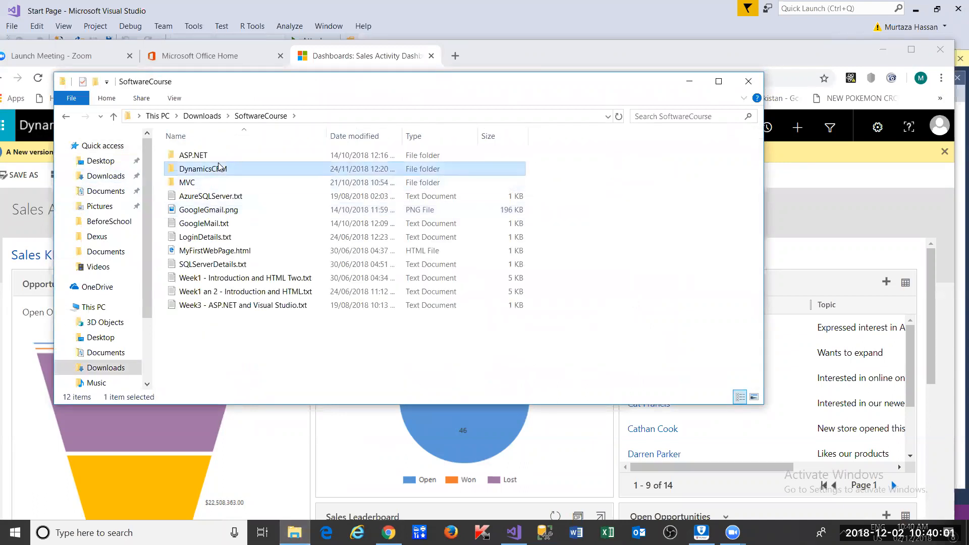
double_click(217, 167)
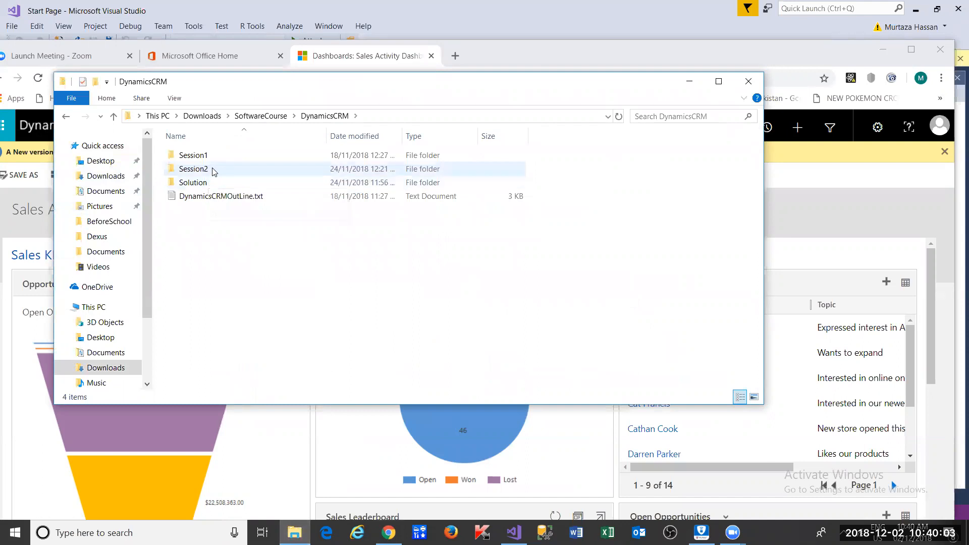
left_click(212, 169)
double_click(204, 197)
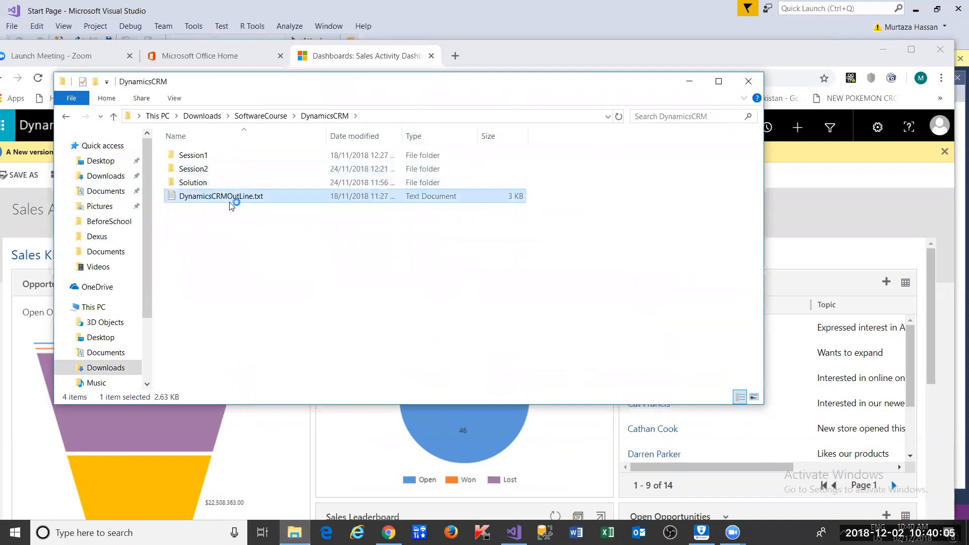
Scroll the outline to highlight the Data Import topic, then return to Dynamics 365.
left_click_drag(704, 121, 706, 256)
left_click(259, 239)
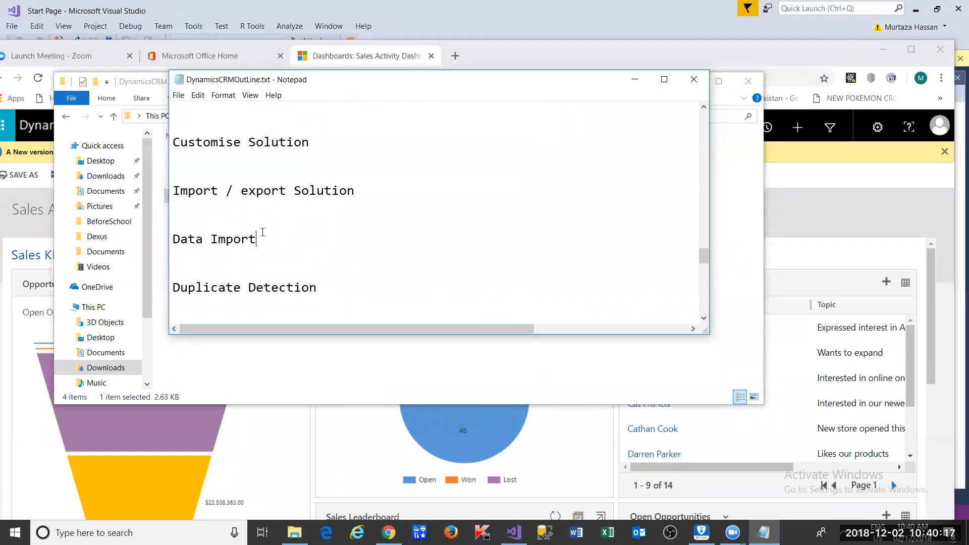
left_click_drag(261, 239, 171, 240)
double_click(195, 247)
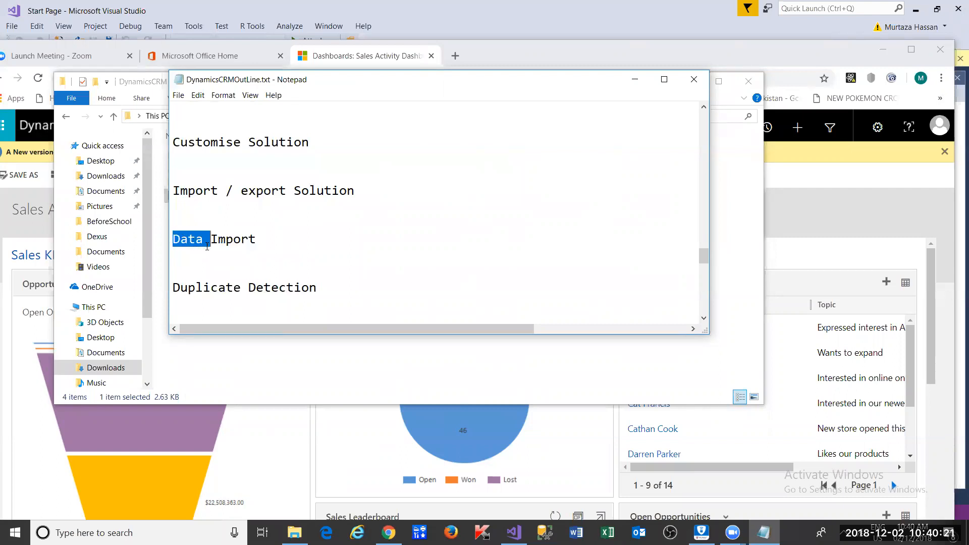
left_click(782, 54)
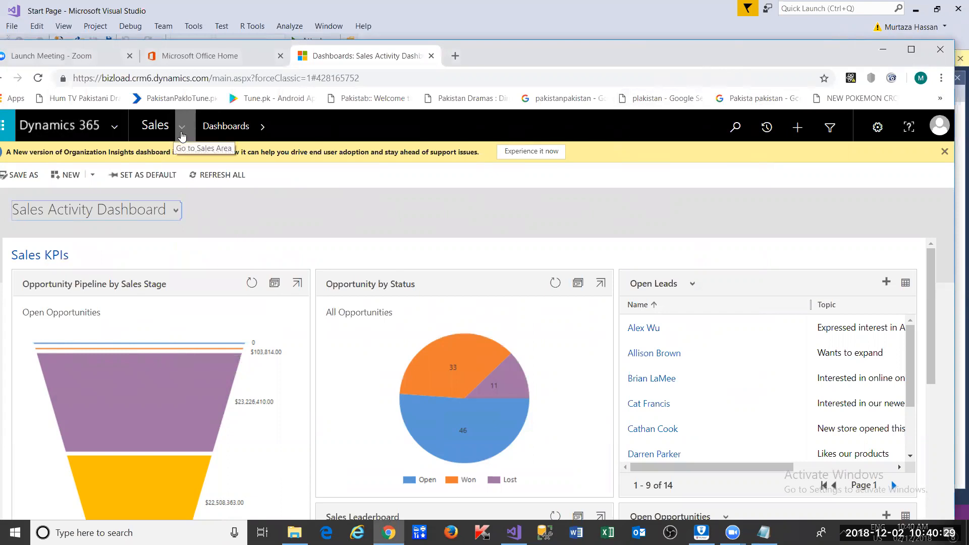
Go to Settings > Data Management and open Templates for Data Import.
left_click(182, 133)
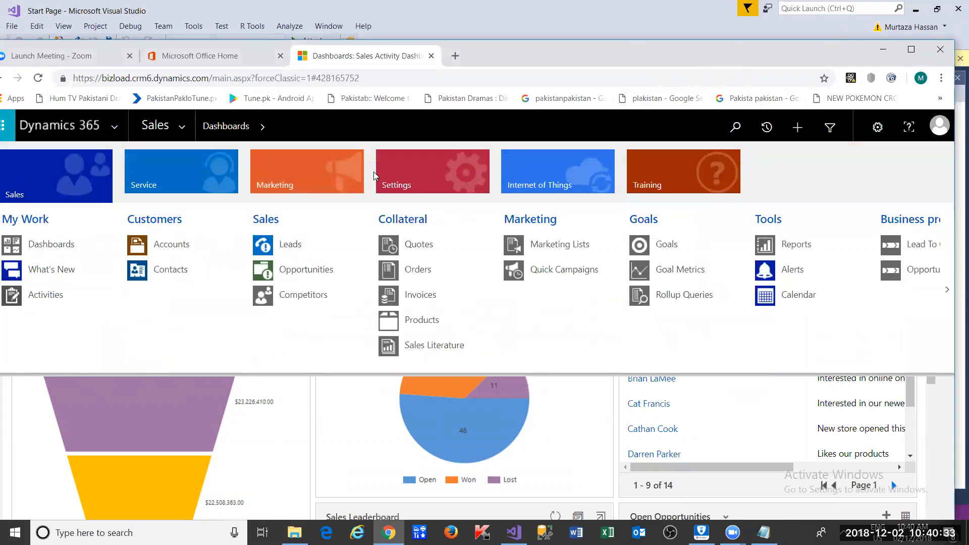
left_click(441, 181)
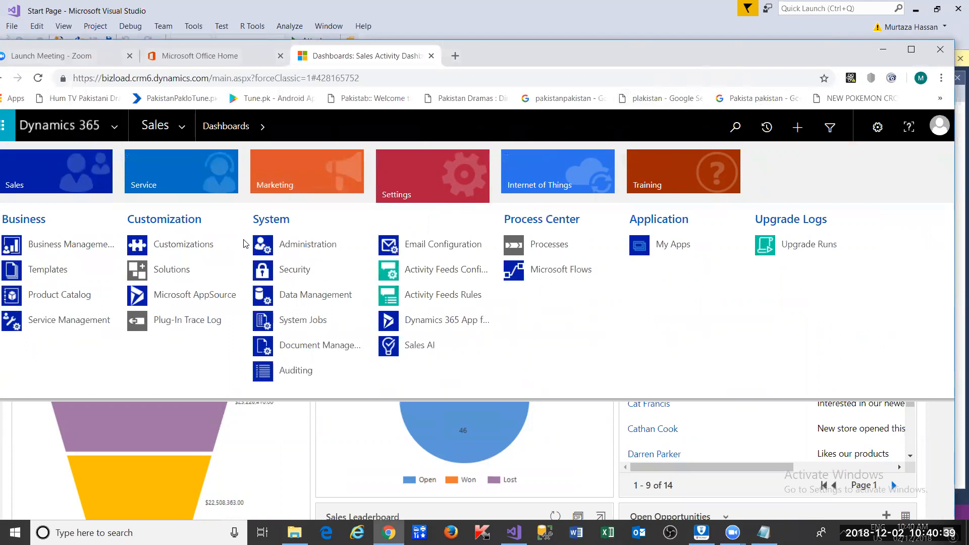
left_click(294, 292)
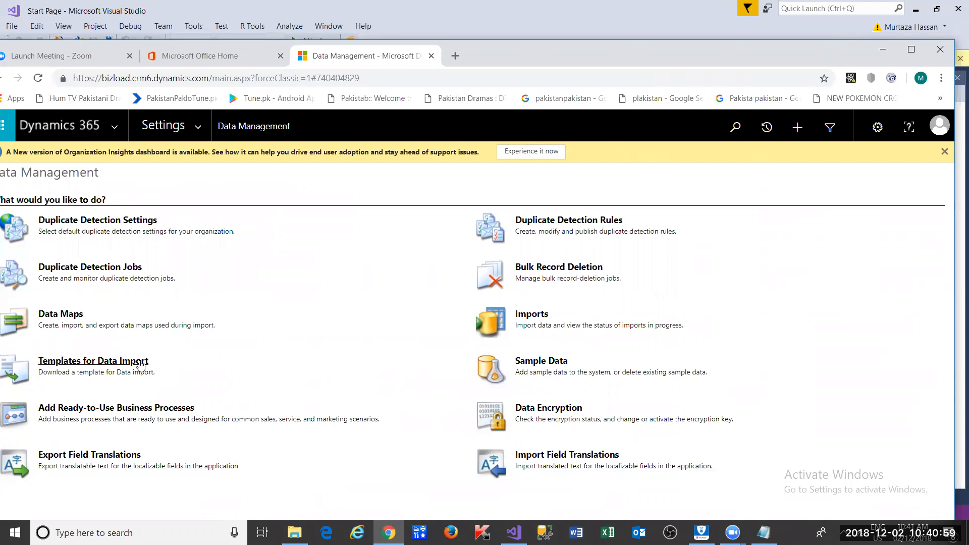
left_click(141, 365)
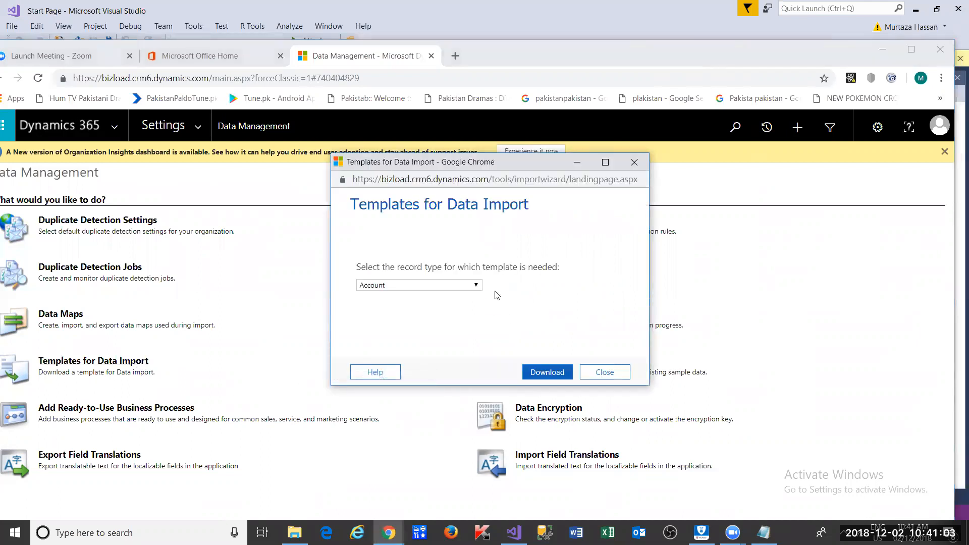
Choose Account as the record type and download its import template.
left_click(476, 287)
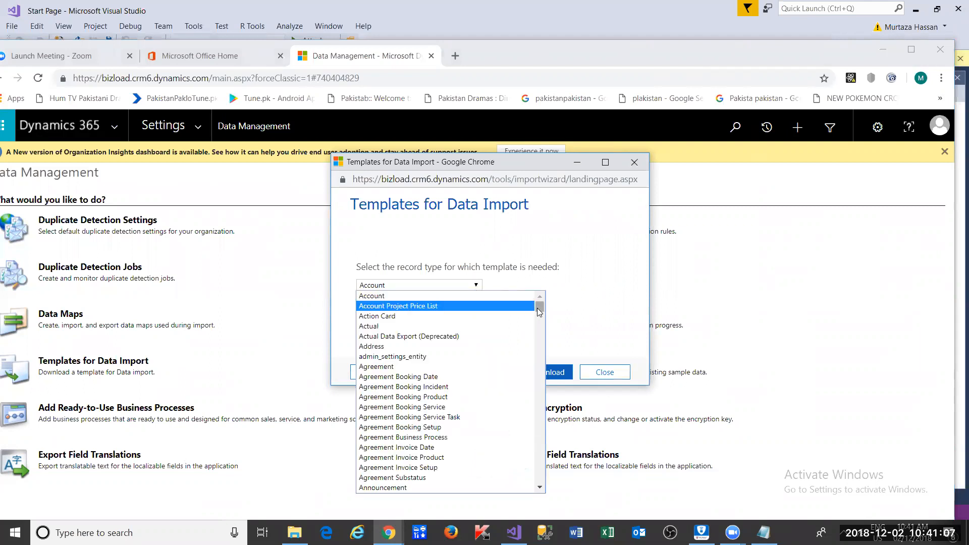
left_click(533, 373)
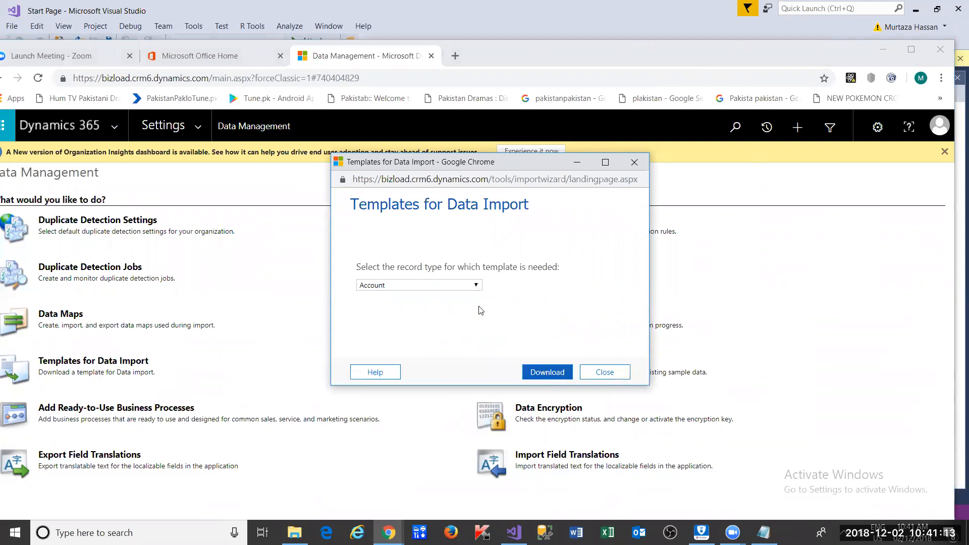
left_click(476, 286)
mouse_move(540, 307)
left_mouse_down()
mouse_move(550, 347)
mouse_move(541, 337)
mouse_move(554, 296)
left_mouse_up()
left_click(410, 293)
left_click(550, 373)
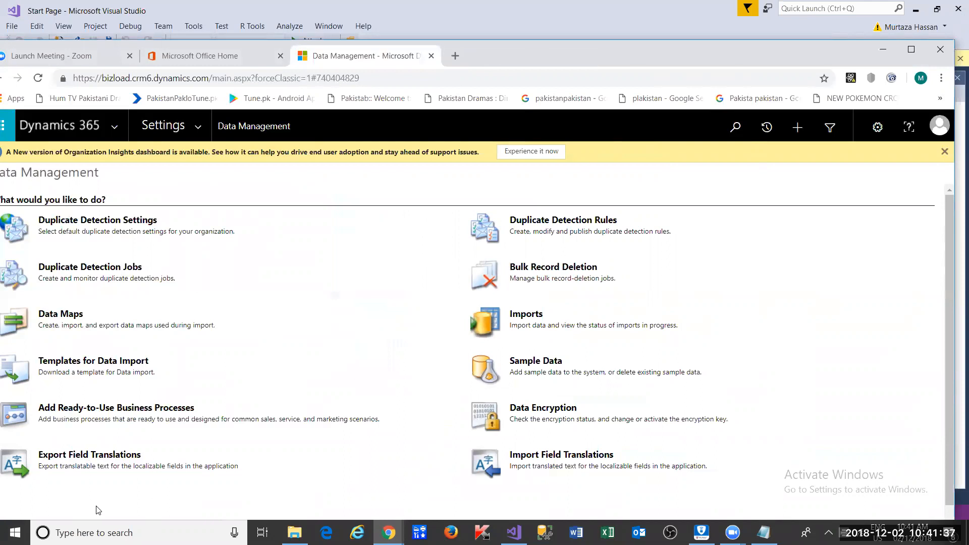
Show the downloaded Account.xlsx in its folder and cut it for moving.
scroll(265, 471, "down", 1)
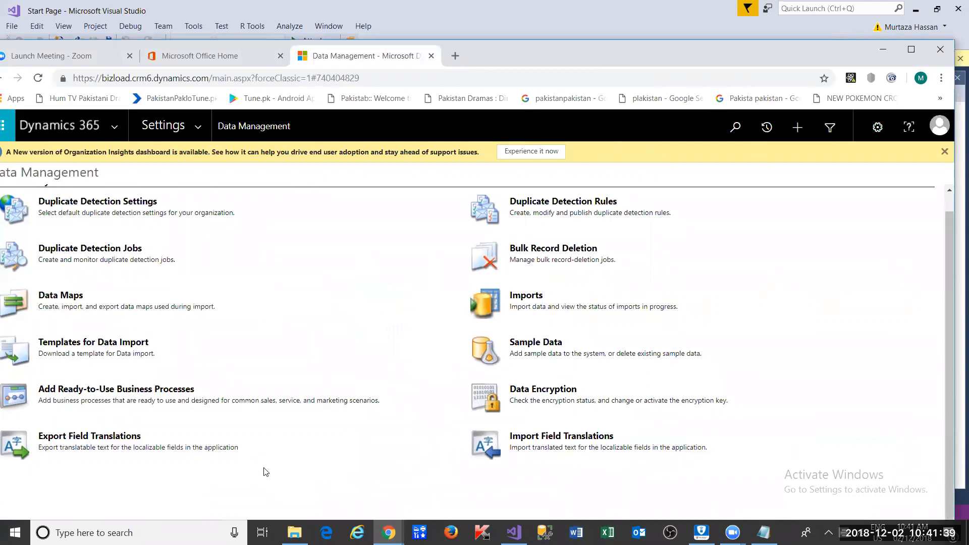
scroll(270, 469, "up", 1)
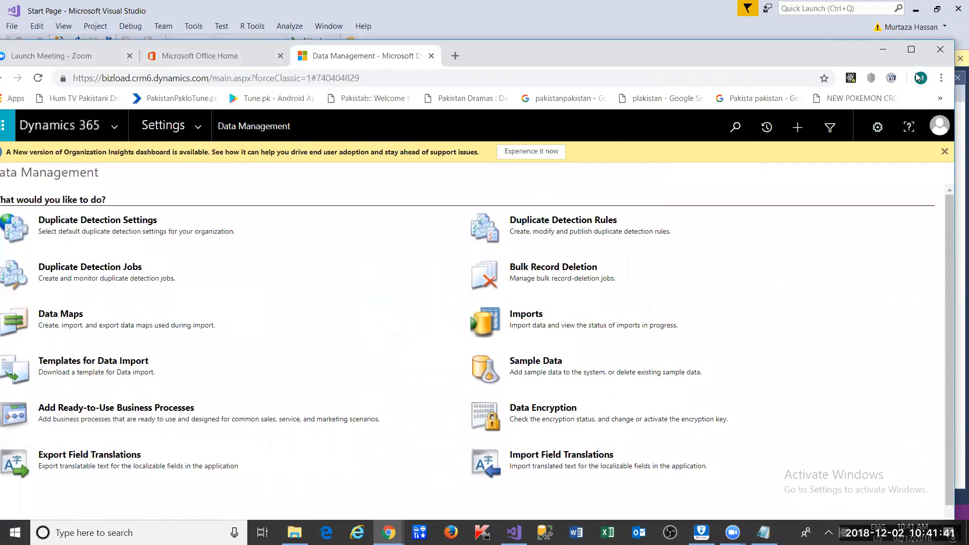
left_click(911, 49)
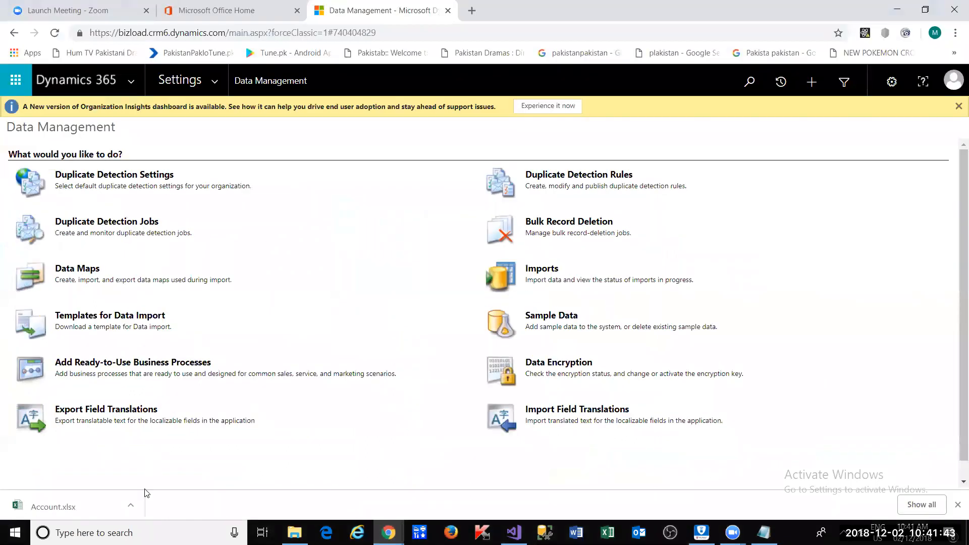
left_click(131, 505)
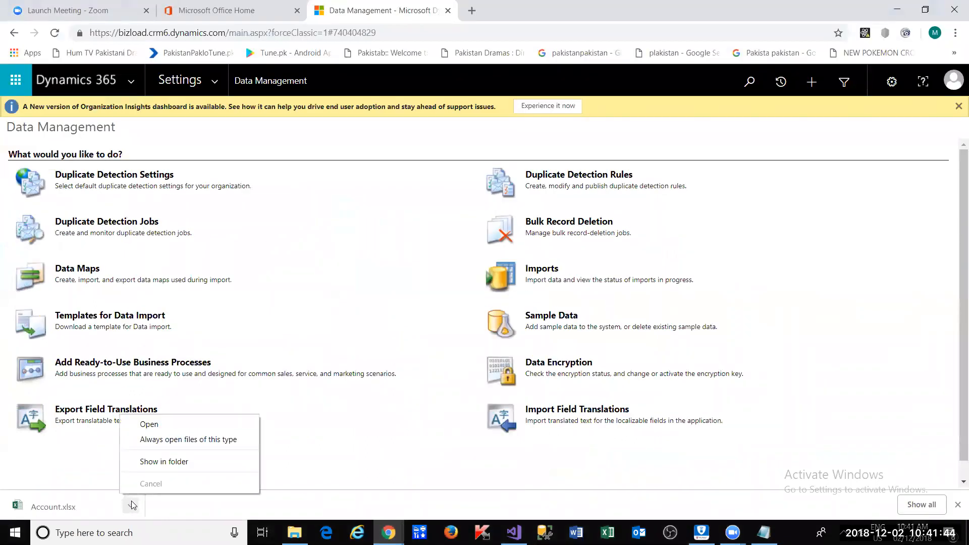
left_click(166, 467)
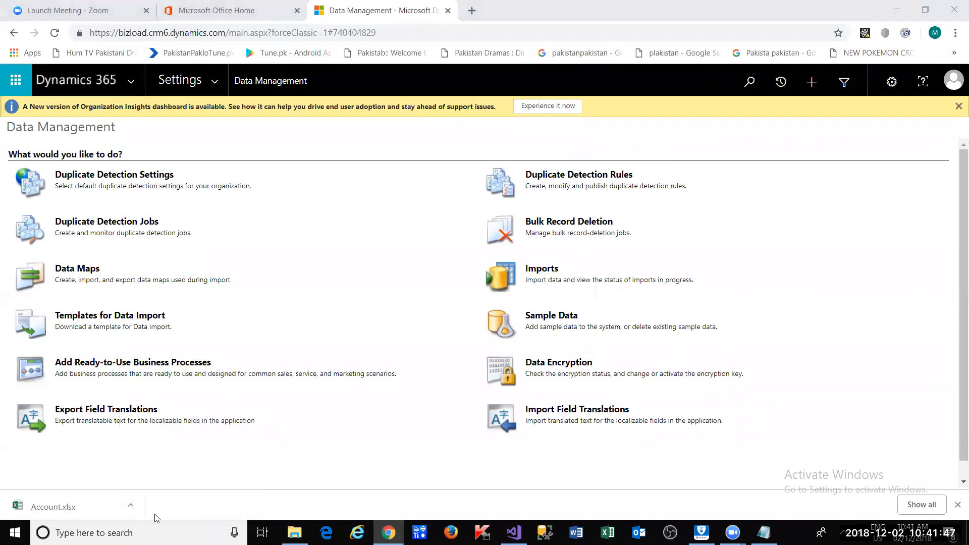
right_click(432, 335)
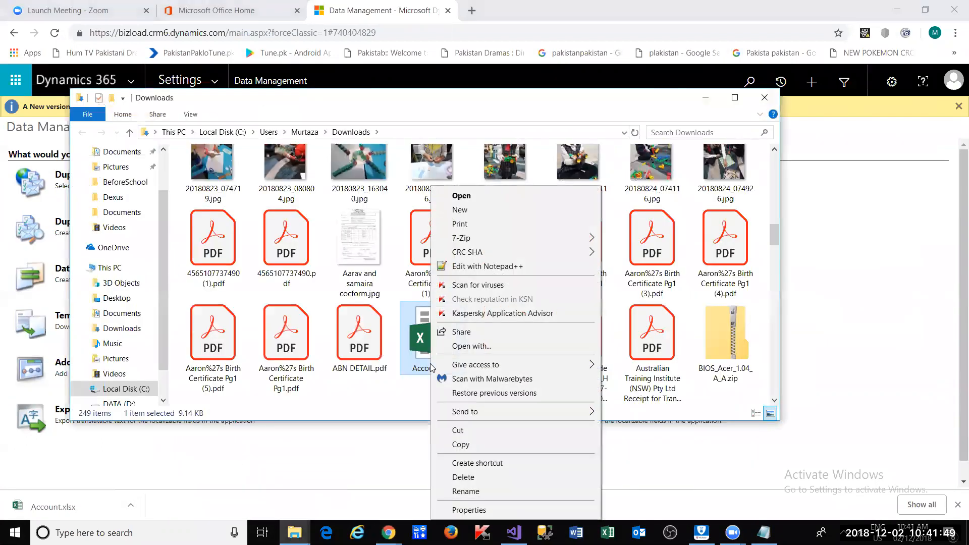
left_click(466, 430)
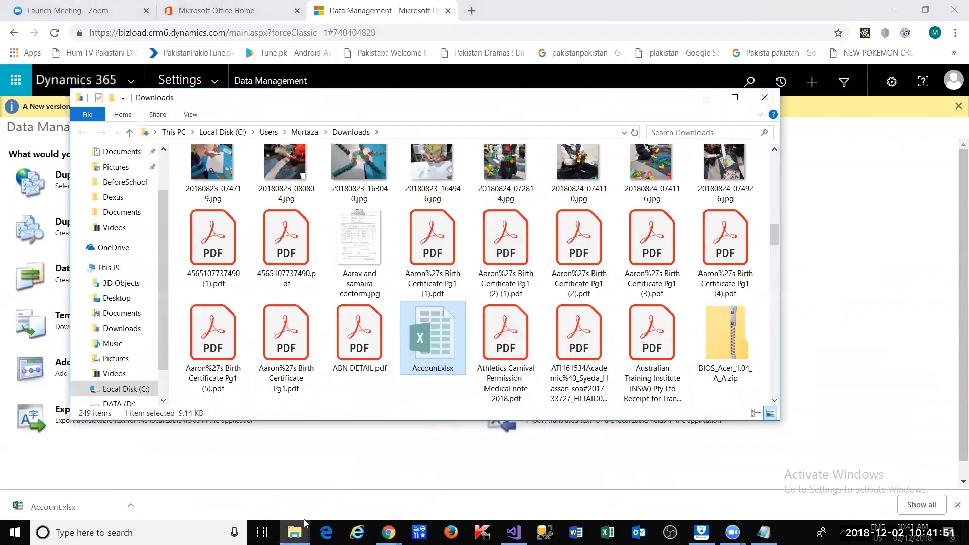
Create a new Session3 folder inside the DynamicsCRM folder.
left_click(294, 532)
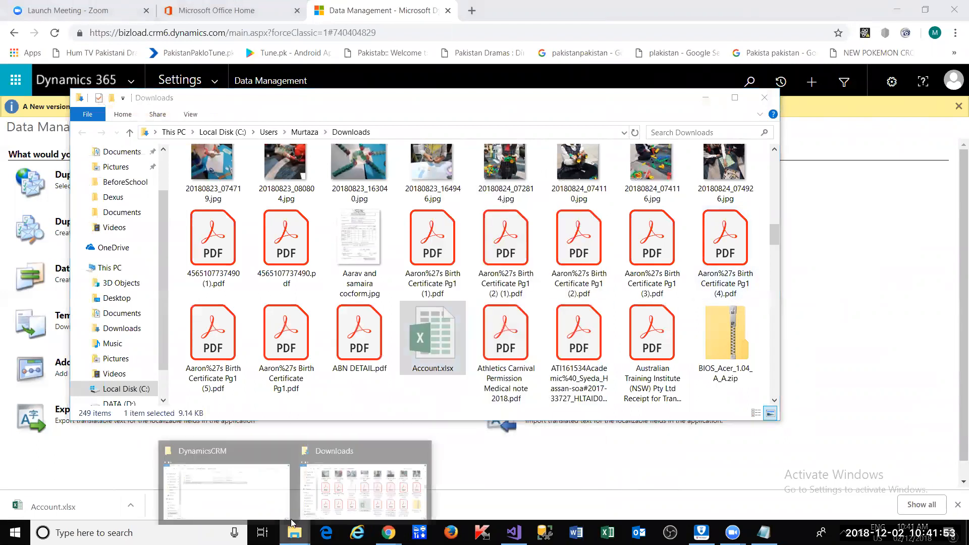
left_click(240, 490)
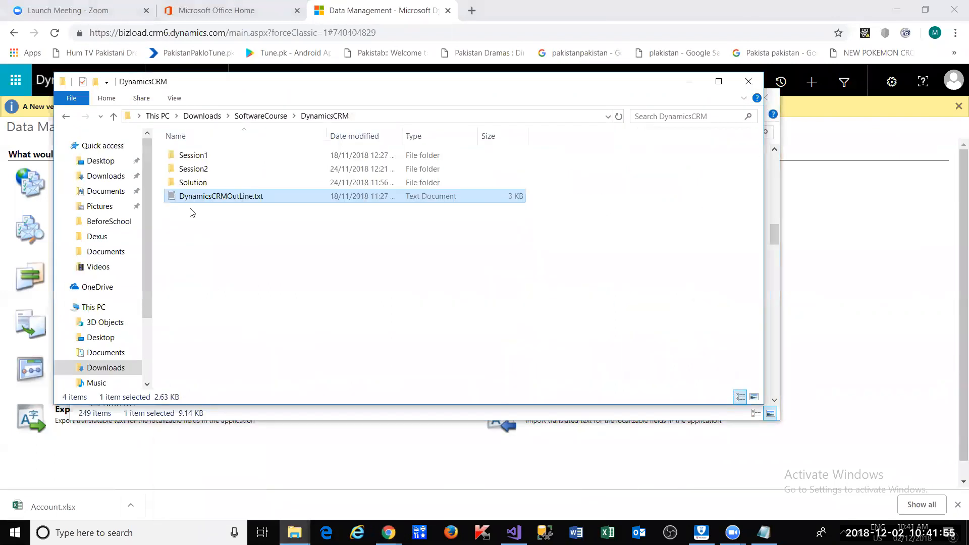
left_click(212, 241)
right_click(292, 410)
mouse_move(275, 378)
left_click(410, 190)
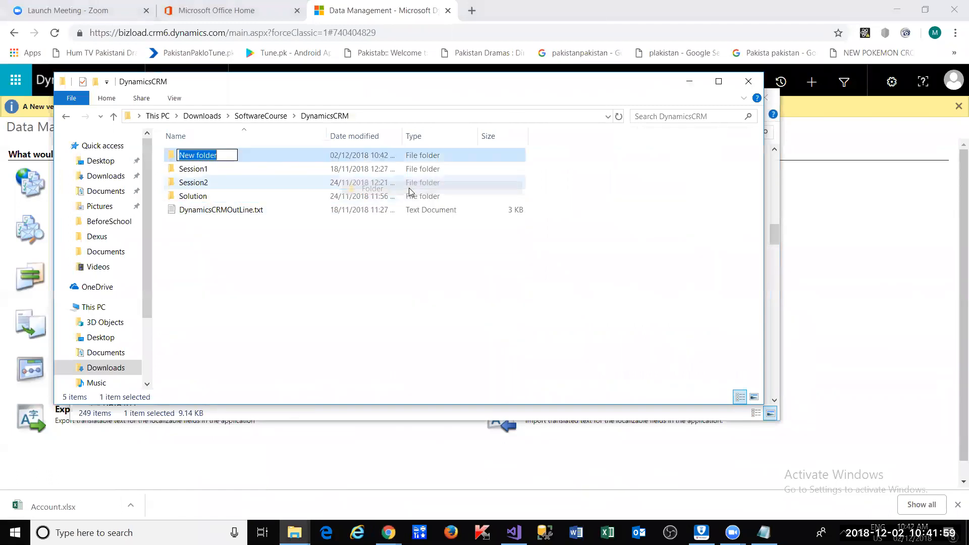
type("Sessi")
type("o")
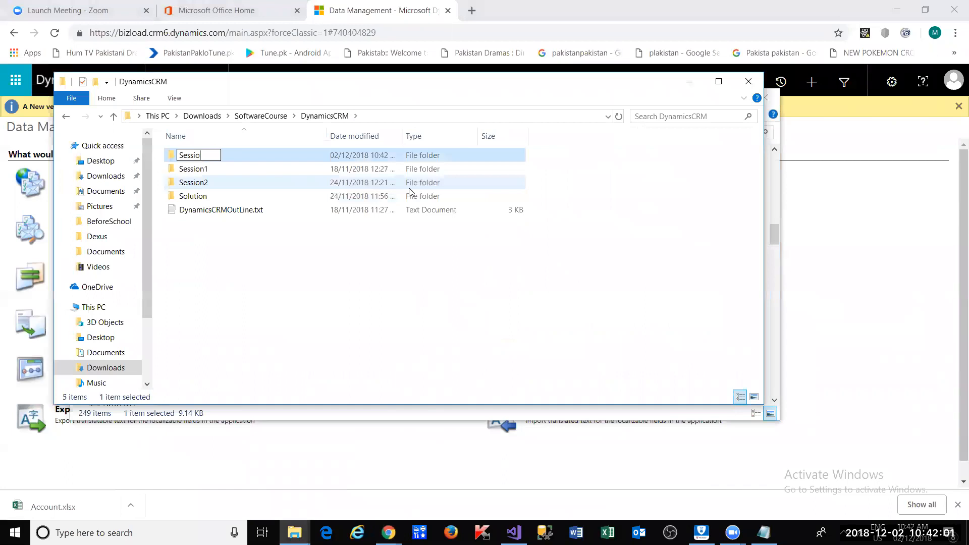
type("n3")
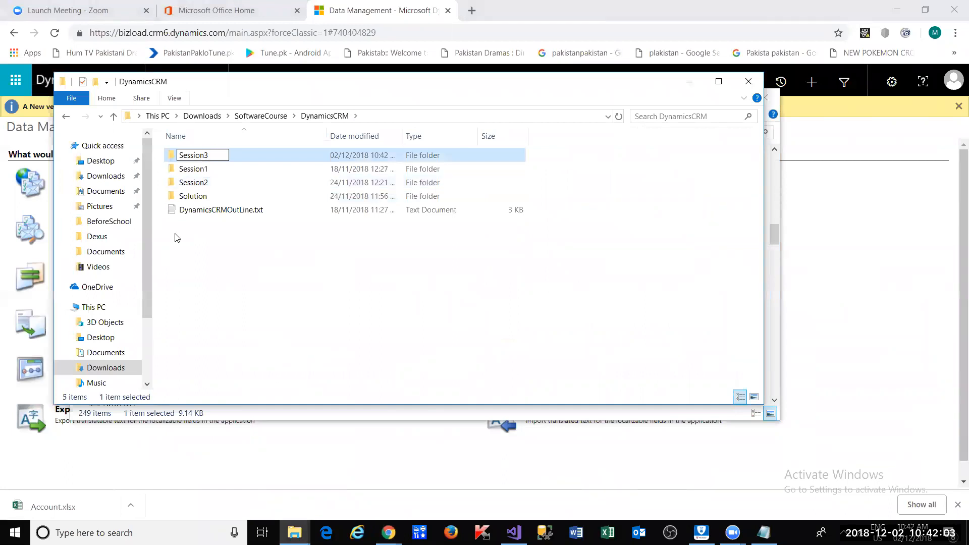
left_click(190, 158)
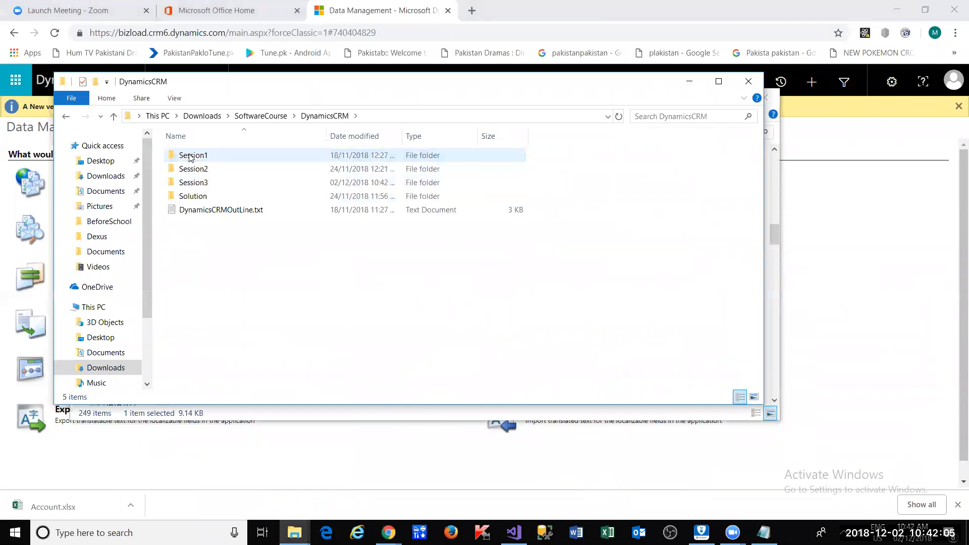
Paste Account.xlsx into Session3 and open the workbook.
double_click(194, 183)
right_click(210, 226)
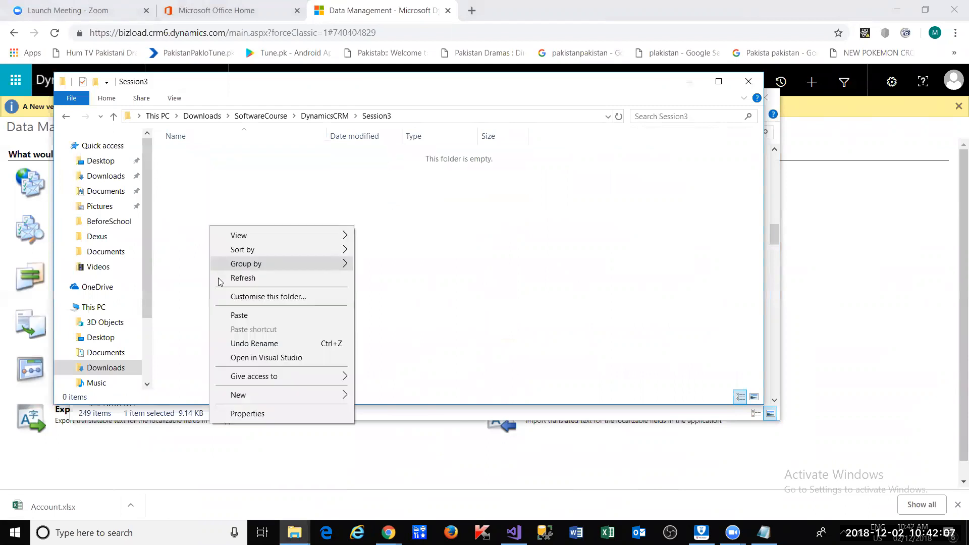
left_click(238, 314)
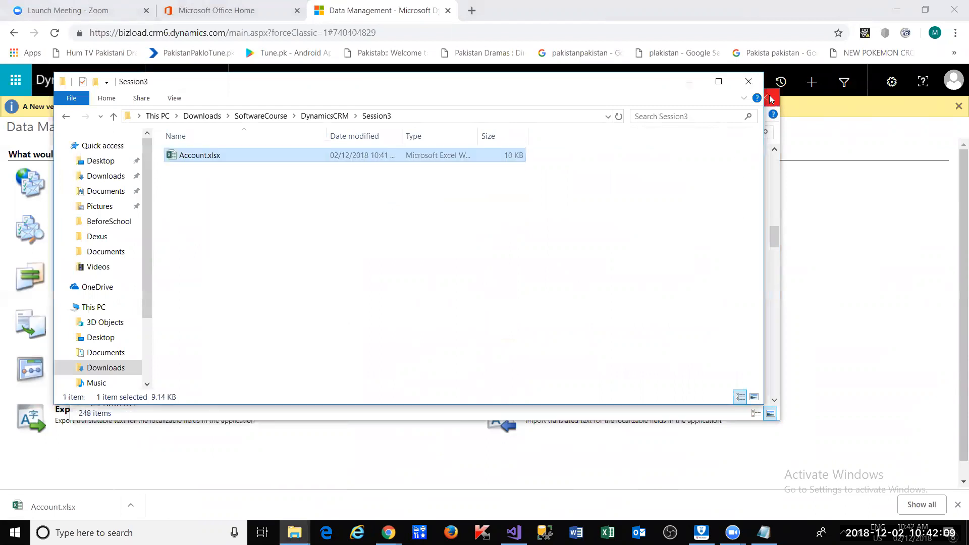
left_click(223, 207)
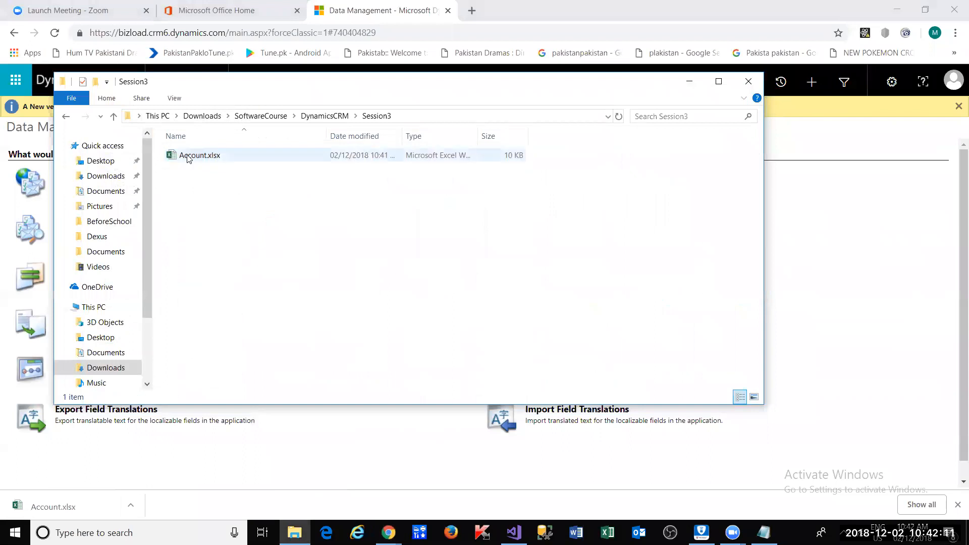
double_click(188, 156)
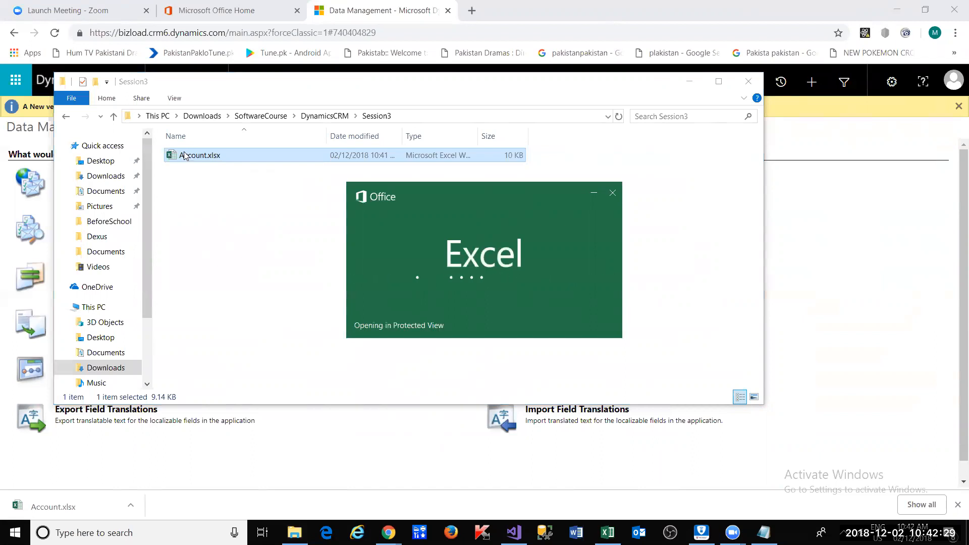
Switch to the Sales area and list the 28 records in the All Accounts view.
left_click(691, 82)
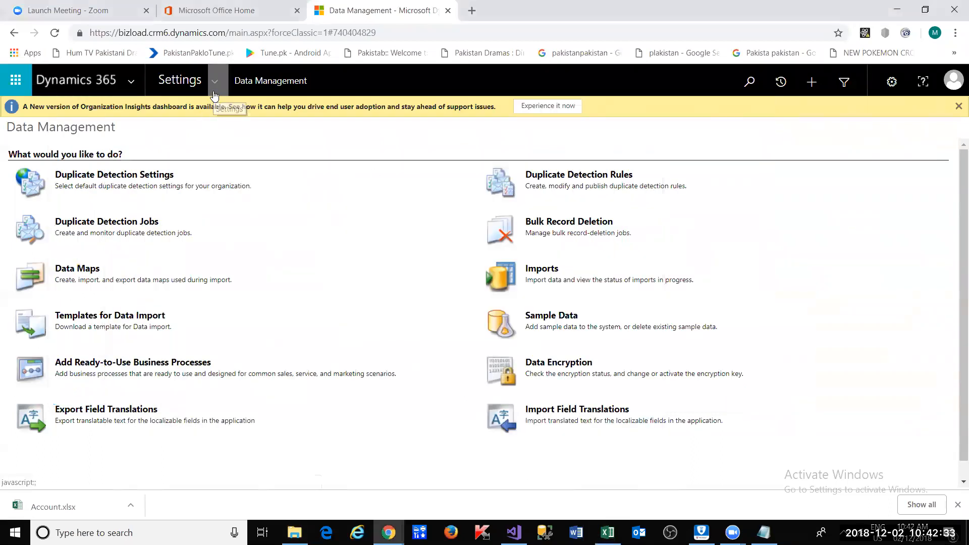
left_click(213, 87)
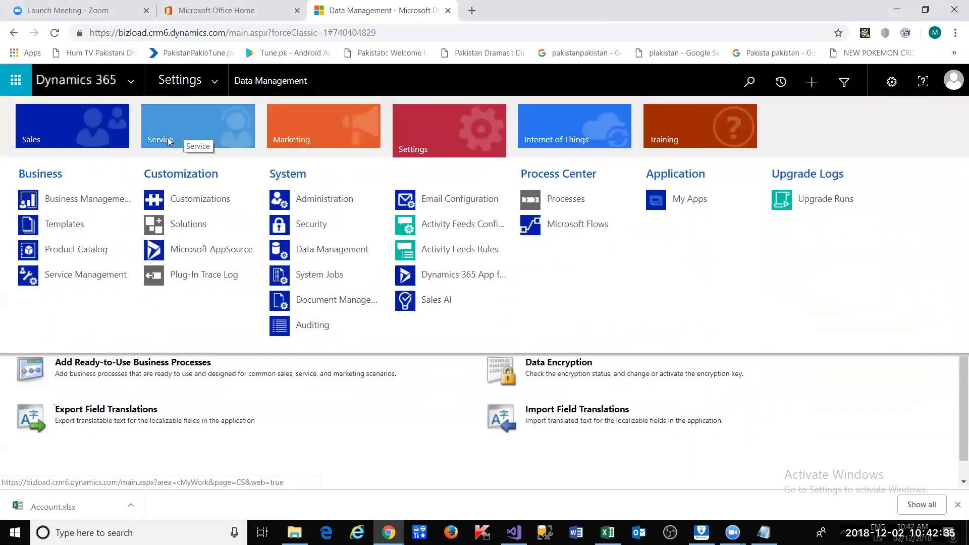
left_click(77, 128)
left_click(176, 199)
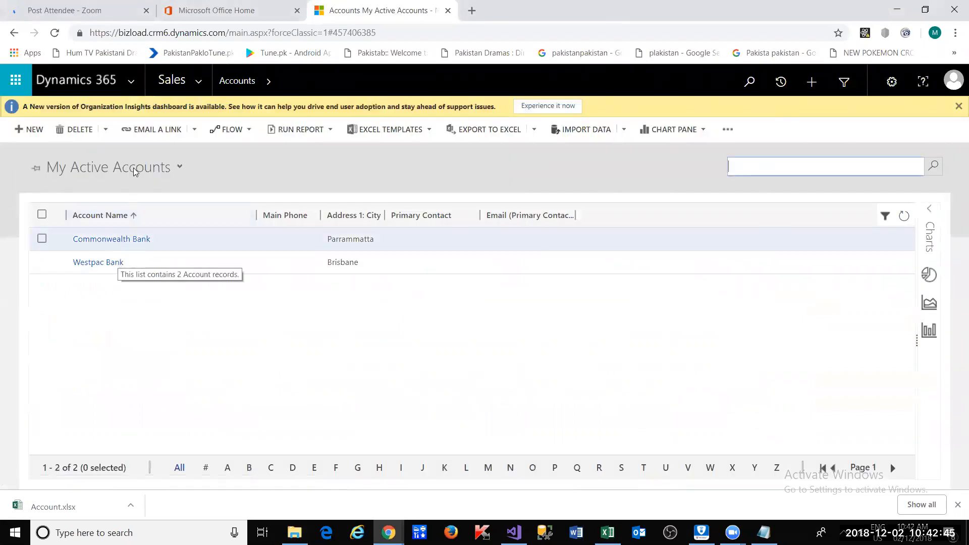
left_click(179, 171)
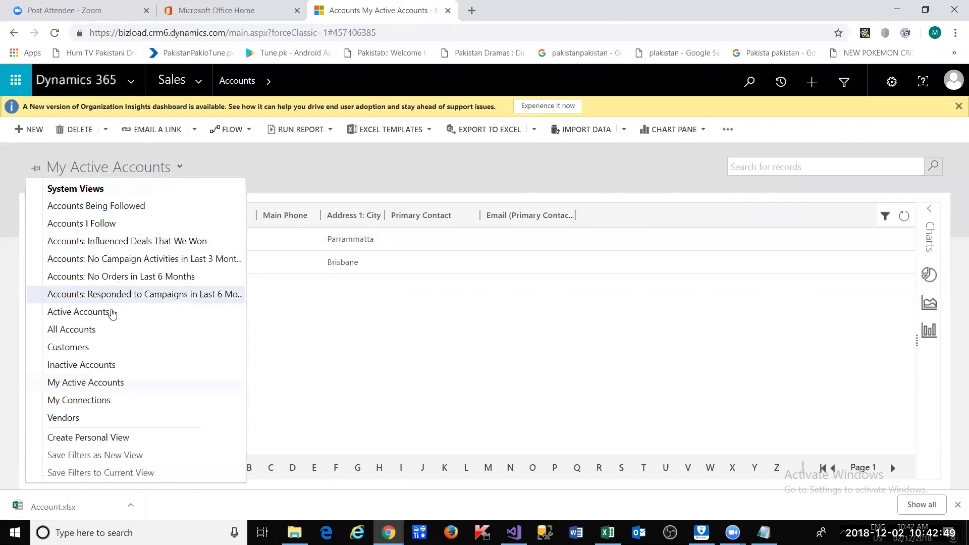
left_click(109, 331)
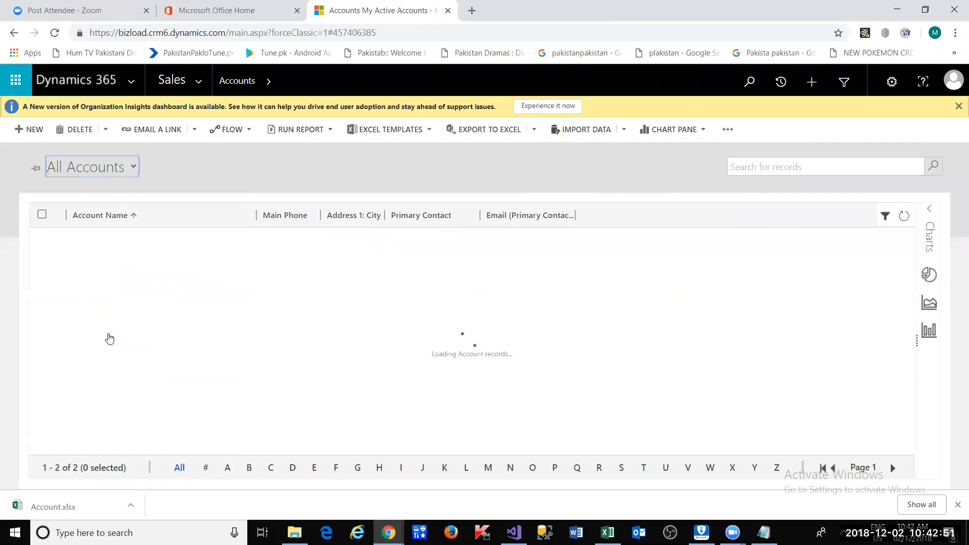
scroll(163, 356, "down", 4)
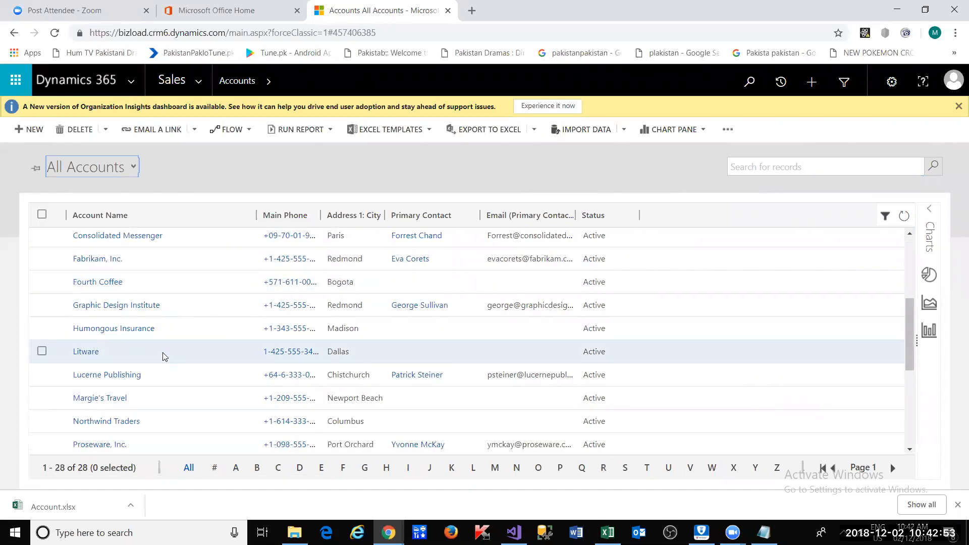
scroll(162, 355, "down", 3)
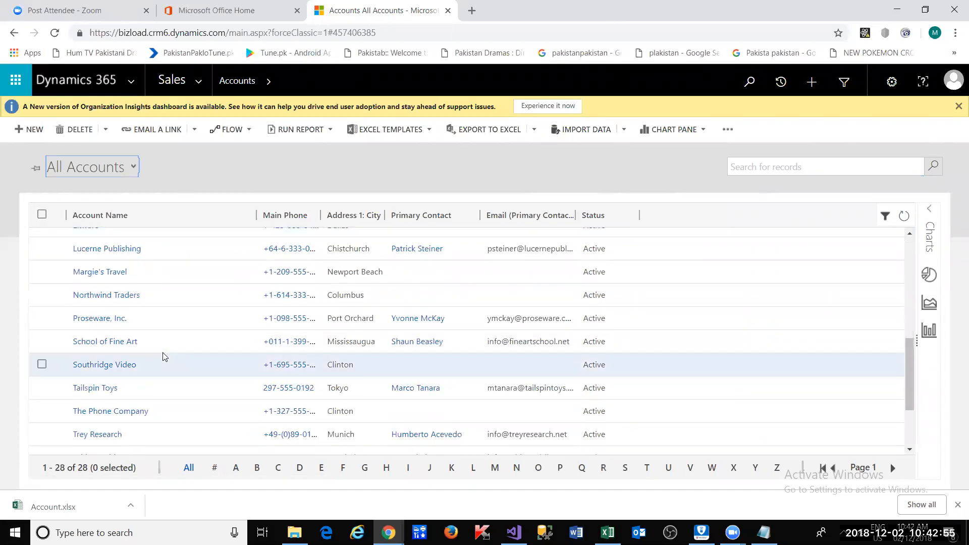
scroll(162, 355, "up", 3)
left_click(116, 174)
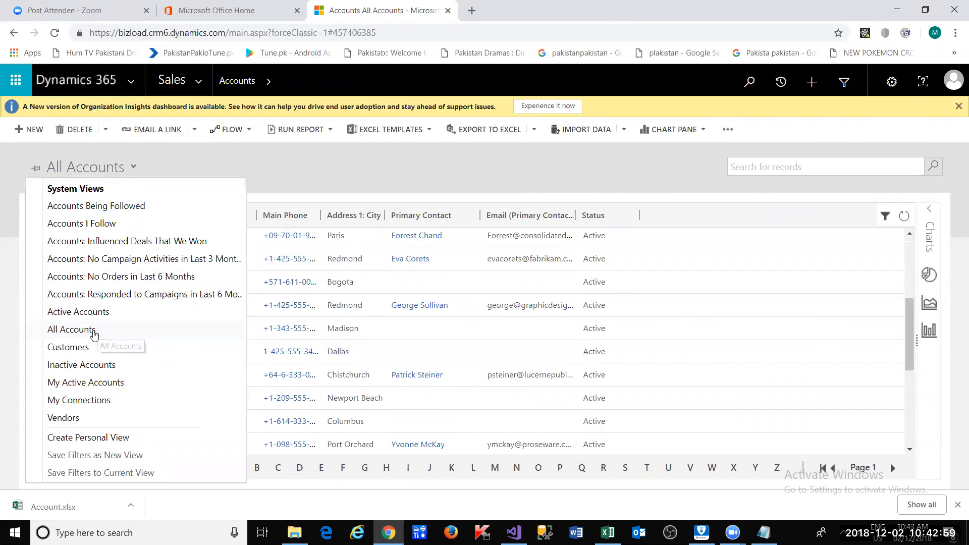
left_click(789, 168)
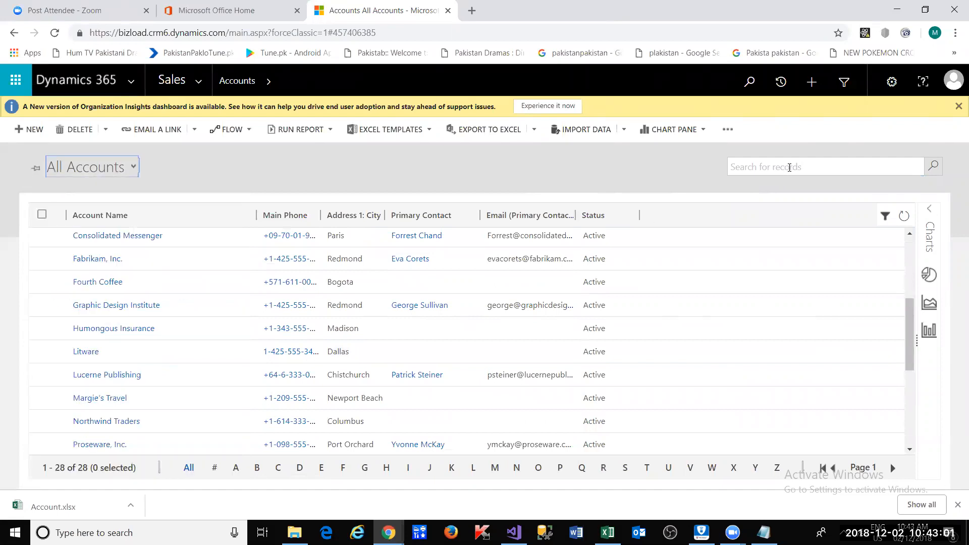
Search accounts for 'st george' and then 'national australia bank' to confirm no matches.
left_click(785, 163)
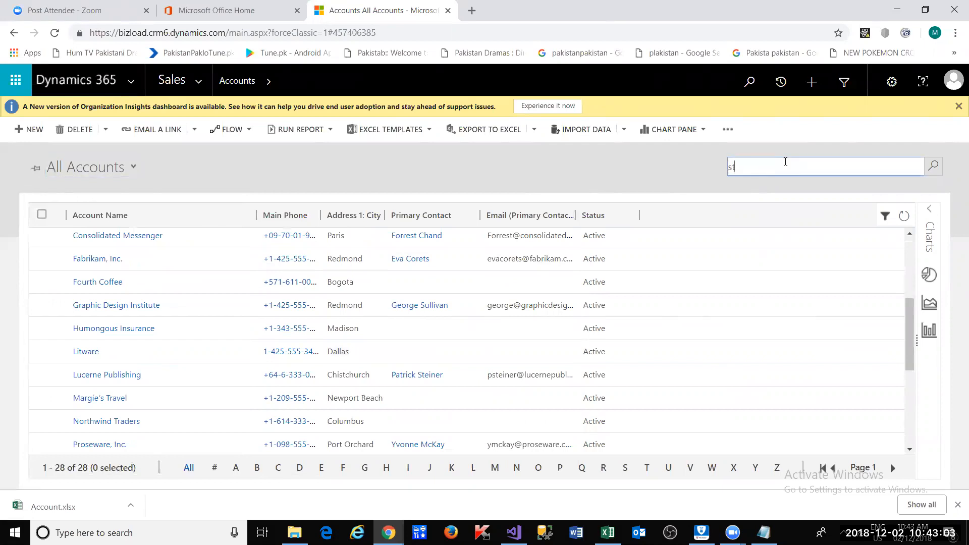
type("st george")
key("Return")
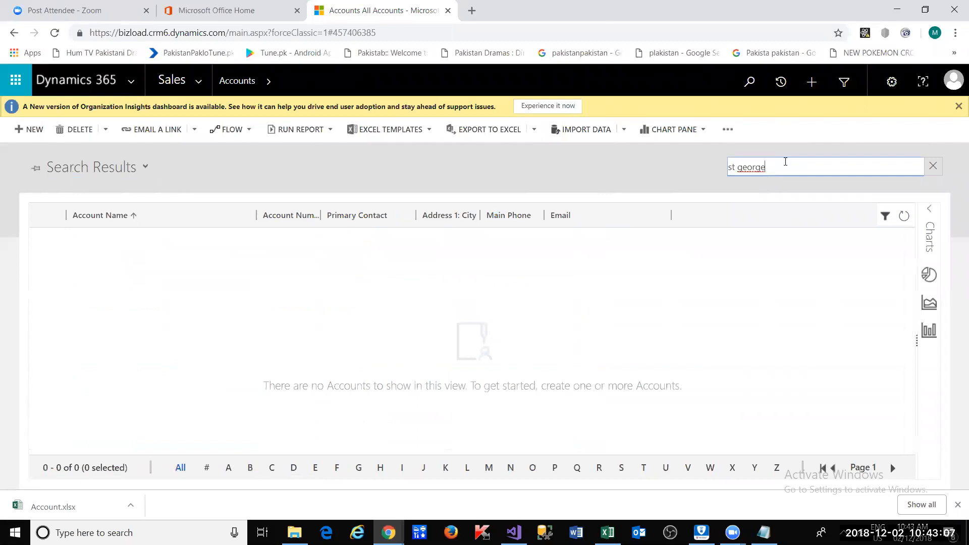
left_click_drag(792, 166, 430, 168)
type("na")
type("b")
key("BackSpace")
key("BackSpace")
type("ational ausdtr")
key("BackSpace")
key("BackSpace")
key("BackSpace")
type("tralia")
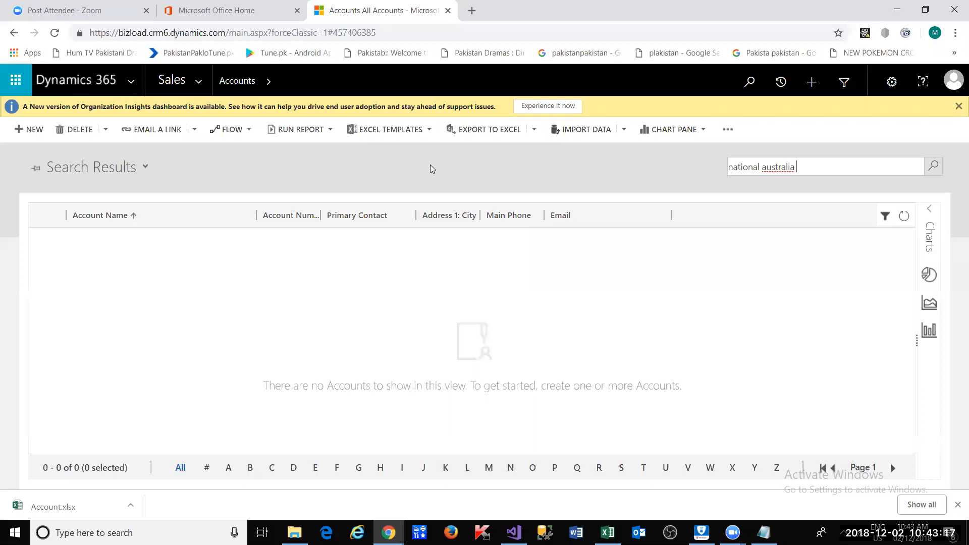
type(" bank")
key("Return")
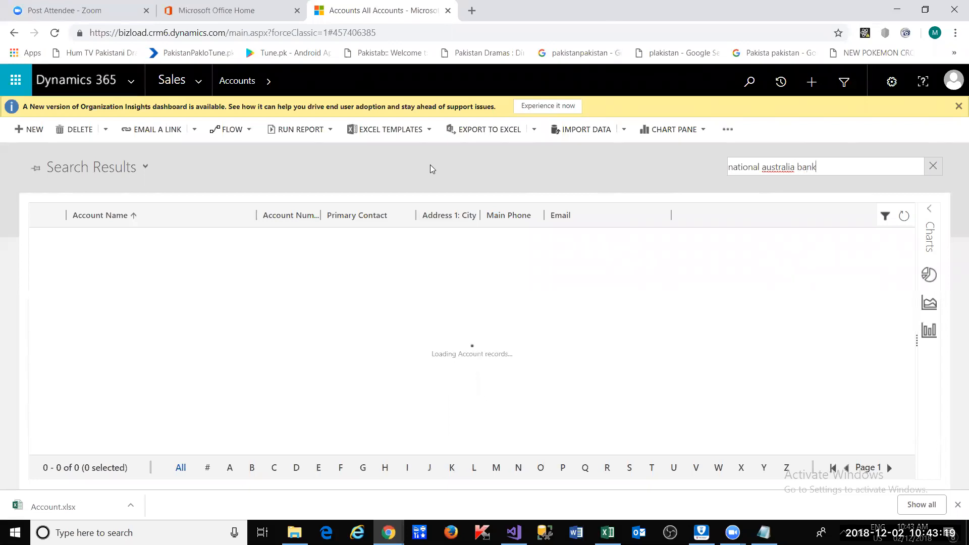
Switch the accounts view back to My Active Accounts.
left_click(96, 171)
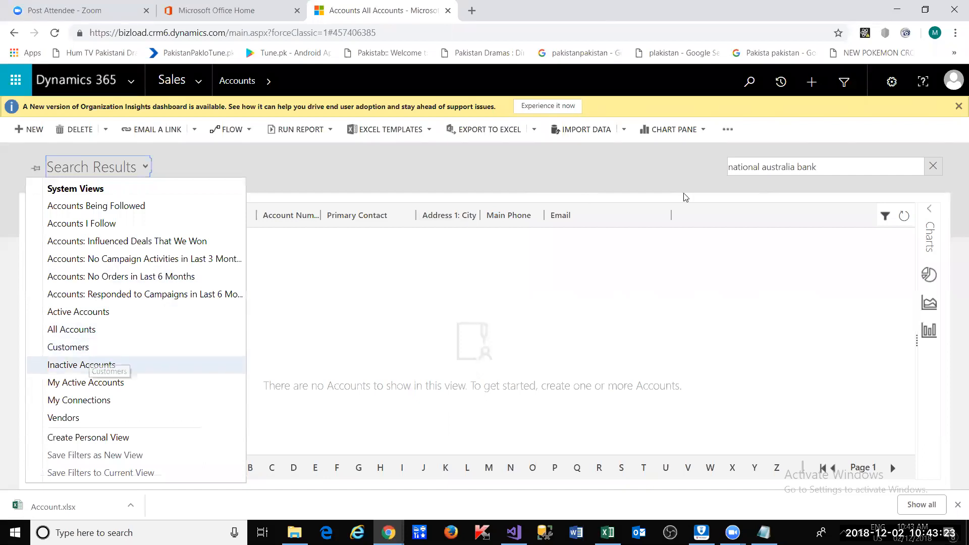
left_click(830, 170)
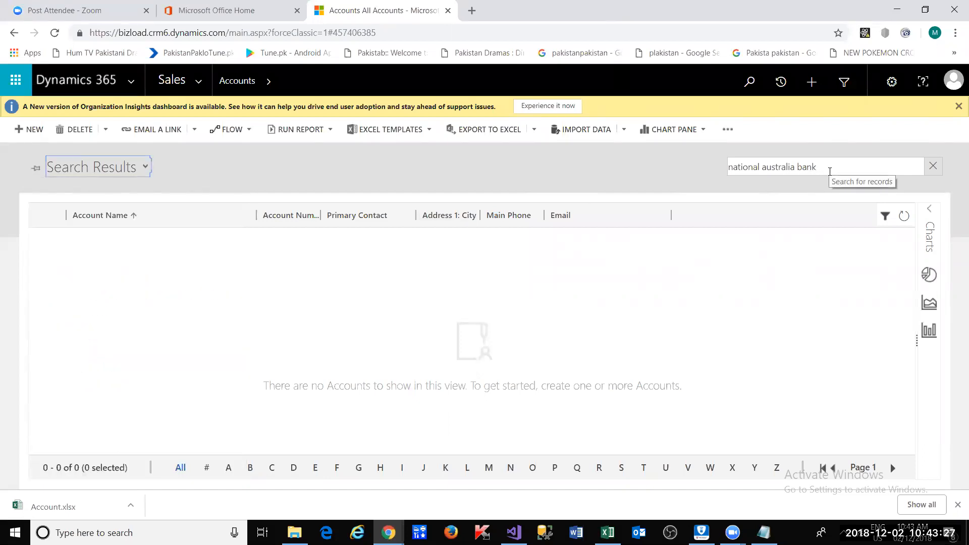
left_click(146, 167)
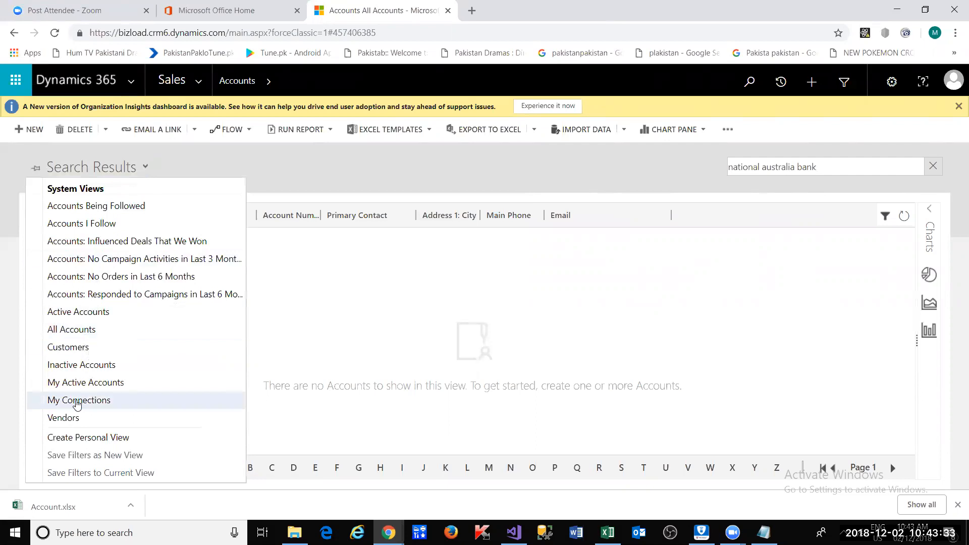
left_click(76, 382)
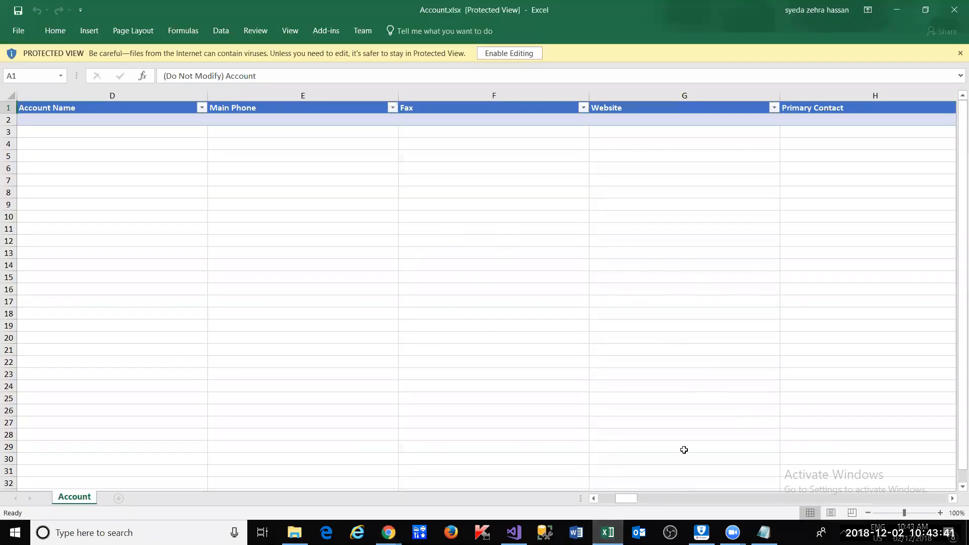
left_click_drag(629, 500, 581, 498)
left_click(55, 95)
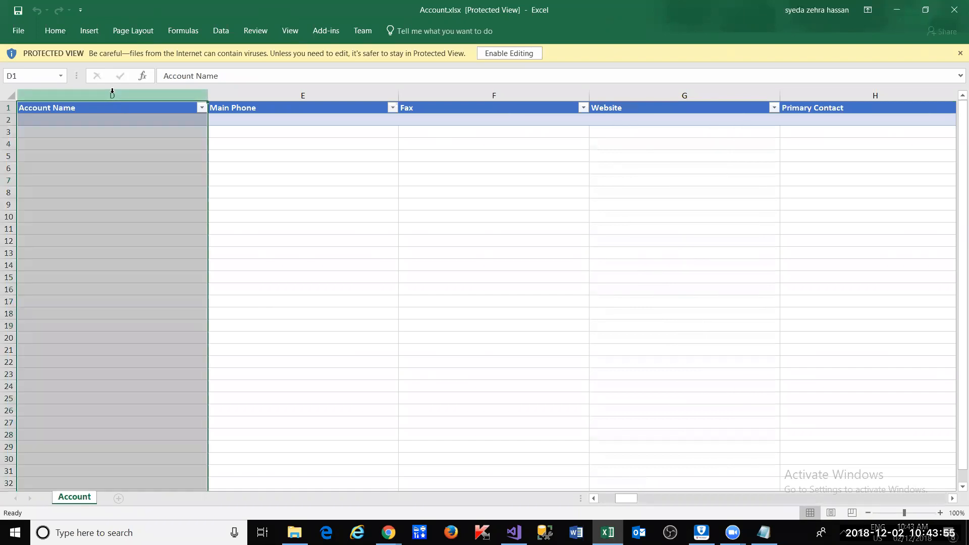
right_click(20, 95)
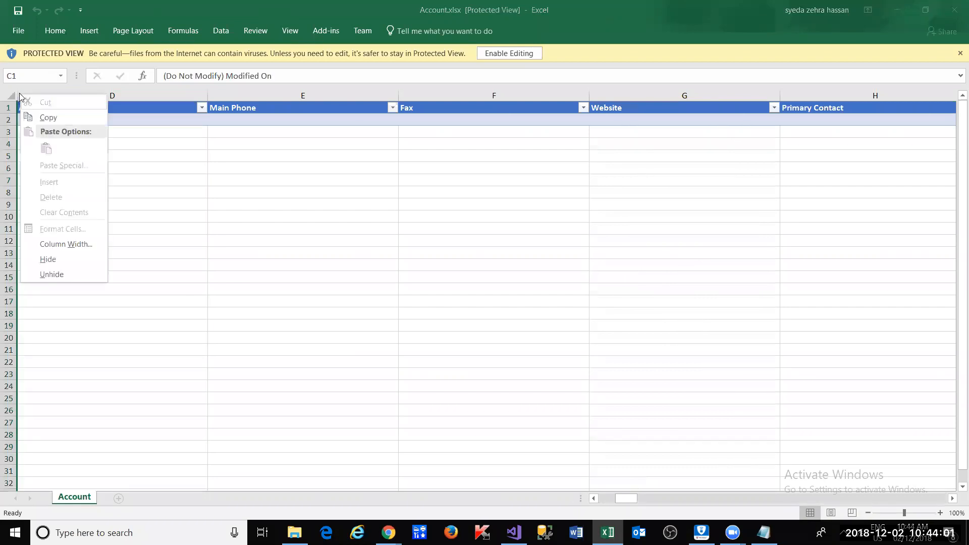
key("Escape")
mouse_move(17, 96)
left_mouse_down()
mouse_move(44, 96)
mouse_move(31, 98)
left_mouse_up()
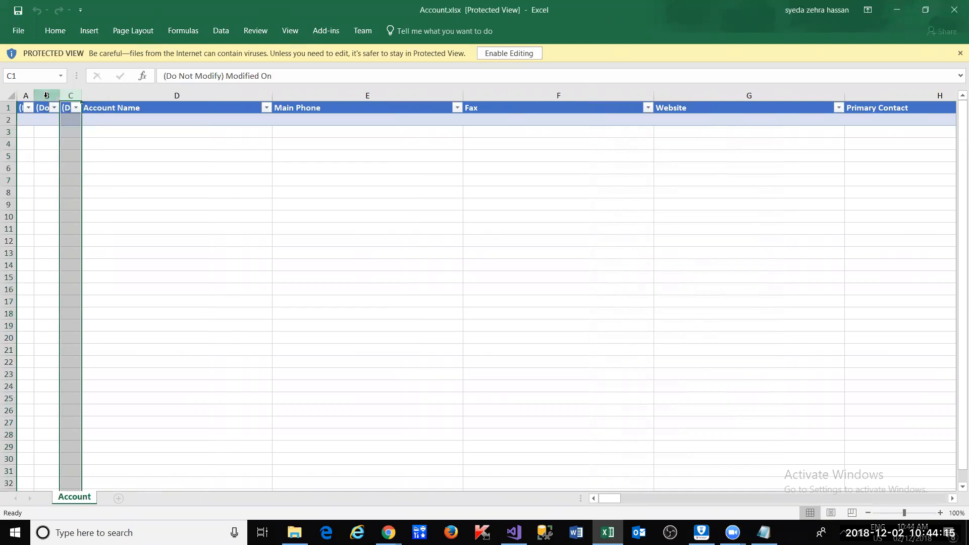
left_click(41, 96)
left_click(25, 96)
left_click(39, 95)
left_click(71, 95)
left_click(25, 95)
left_click(69, 95, "shift")
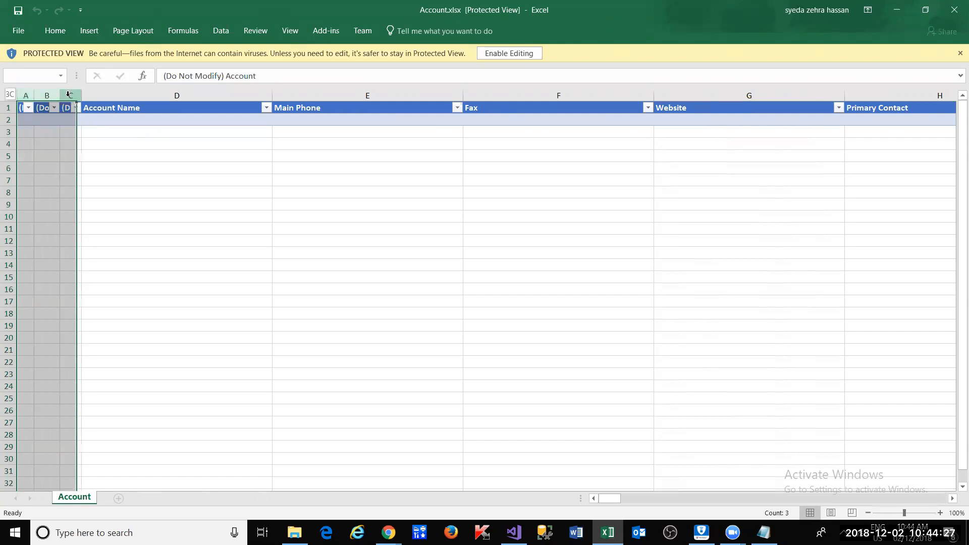
right_click(69, 98)
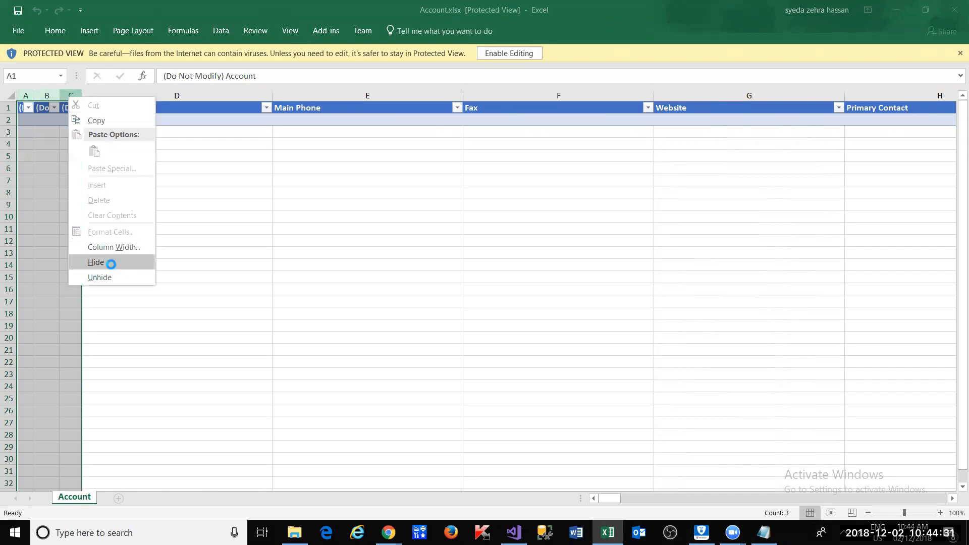
left_click(111, 262)
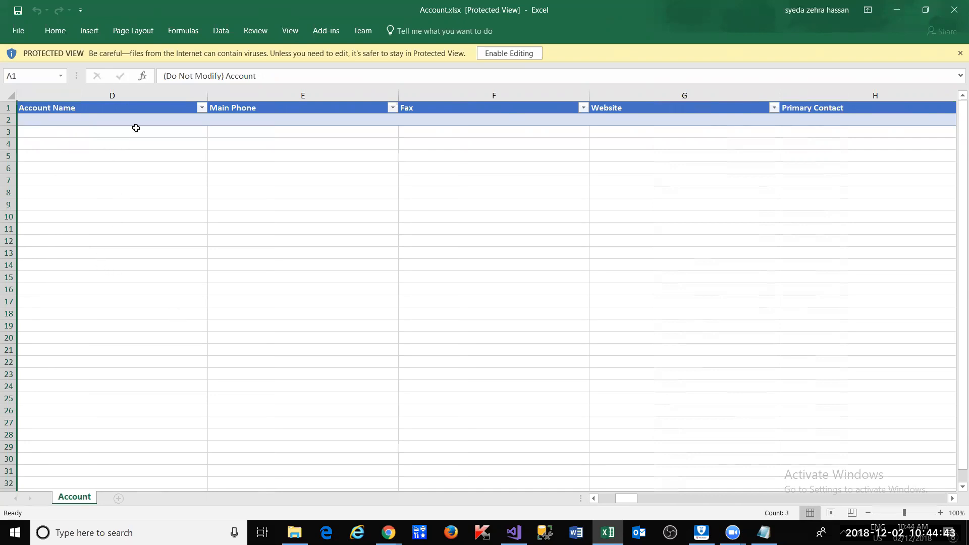
Select Account Name cell D2 in Excel, then start a new account record in Dynamics 365.
left_click(138, 123)
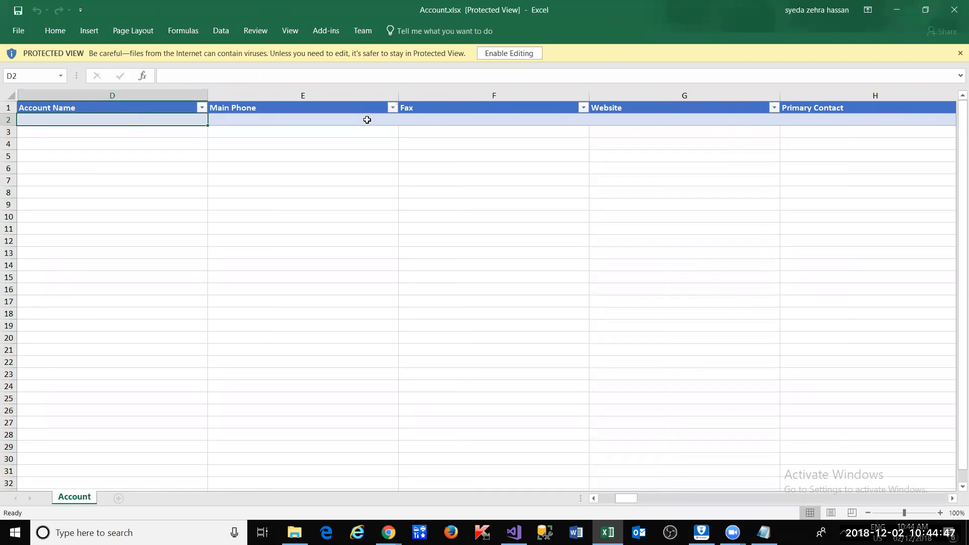
key("alt+Tab")
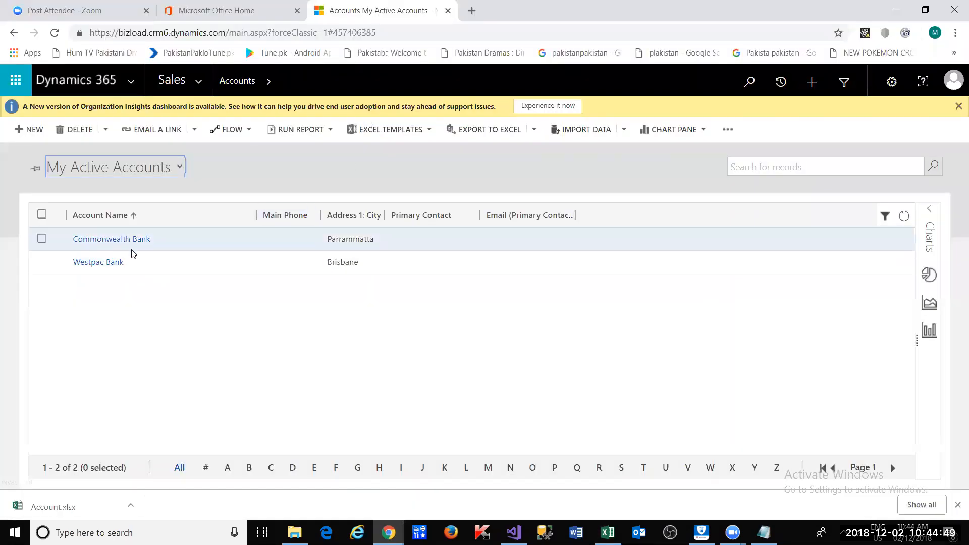
left_click(34, 133)
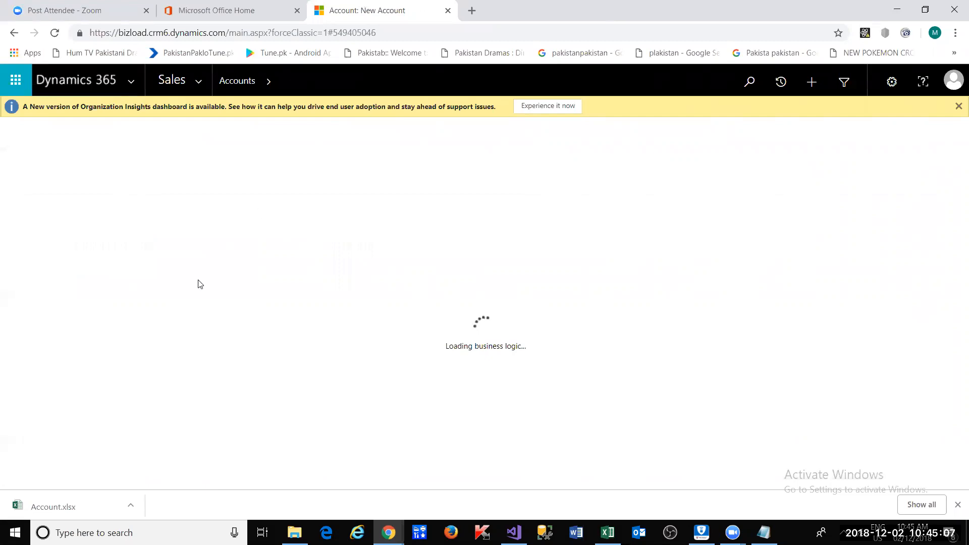
Flip between the New Account form and Account.xlsx, scrolling Excel to see more columns.
key("alt+Tab")
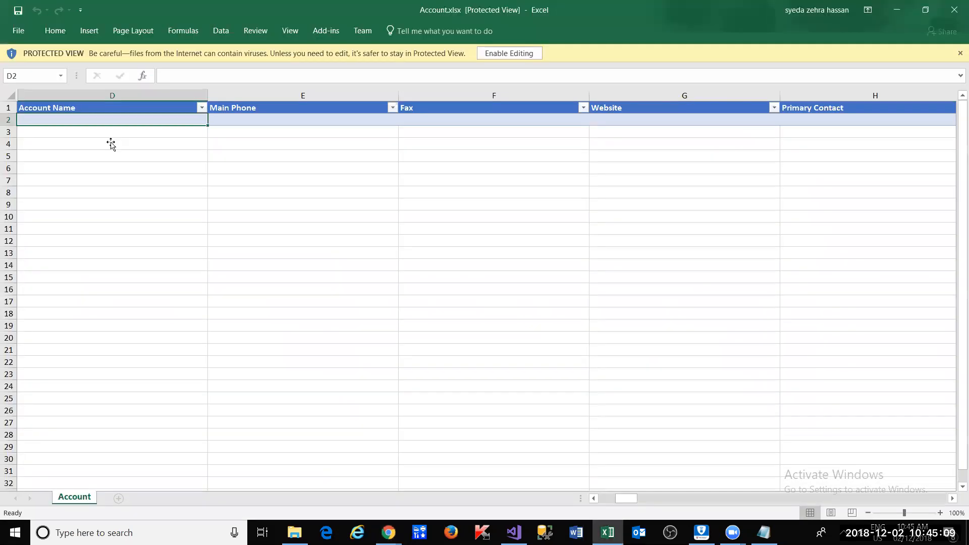
key("alt+Tab")
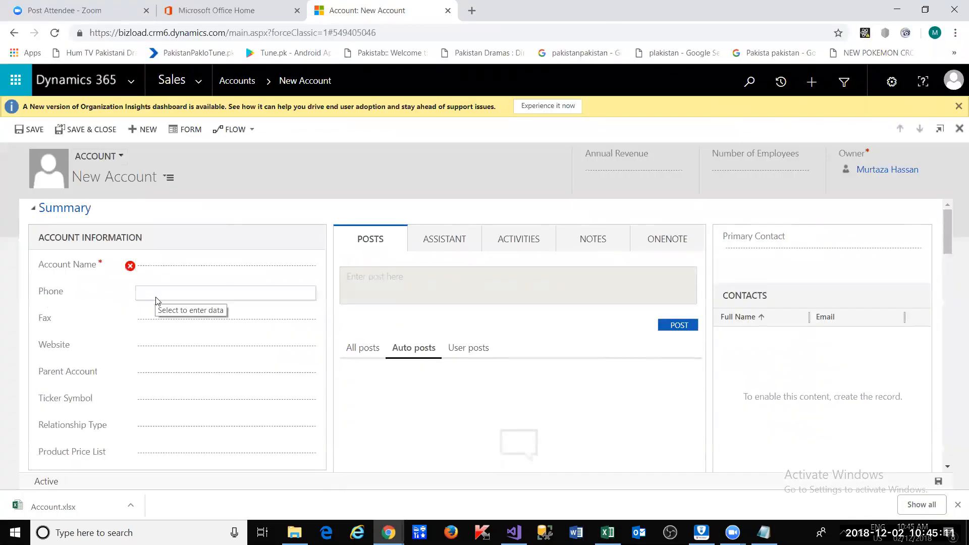
key("alt+Tab")
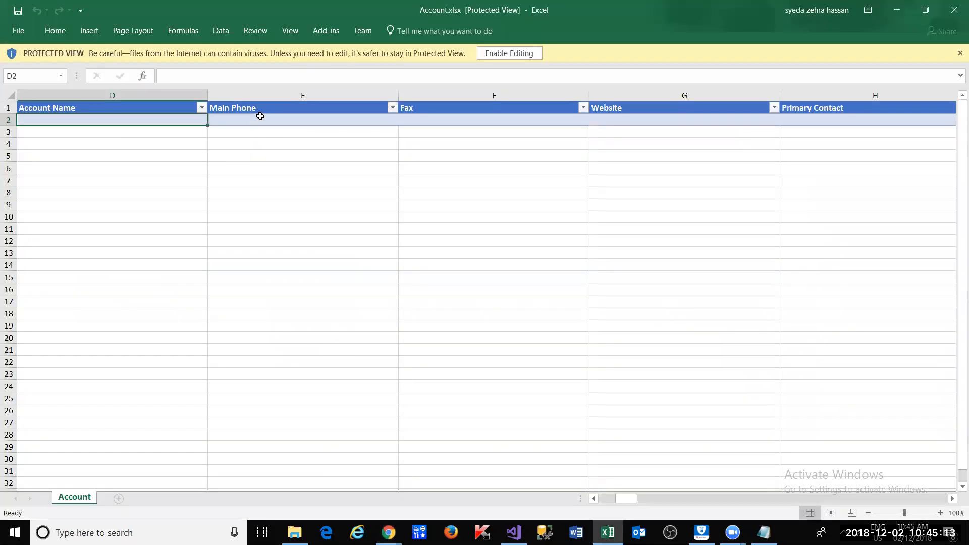
key("alt+Tab")
key("alt+Tab")
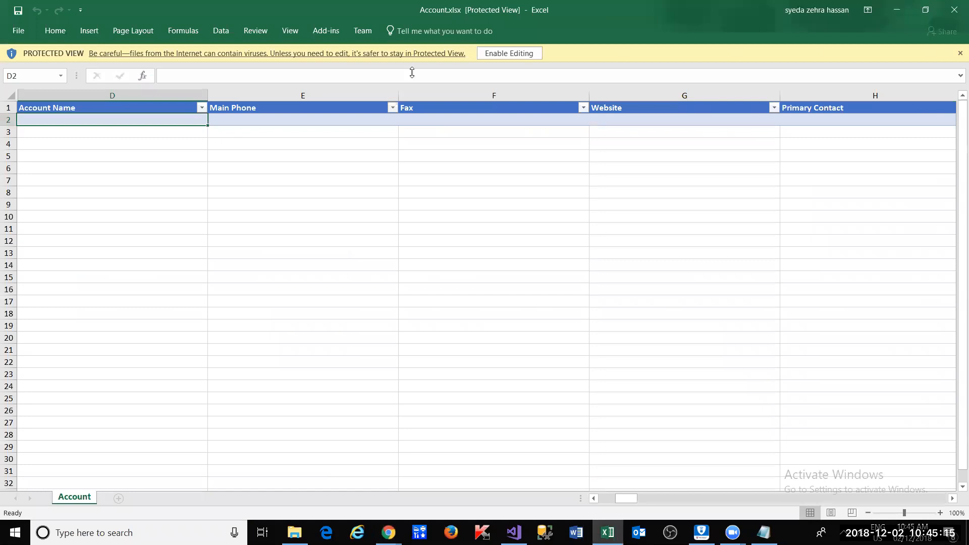
key("alt+Tab")
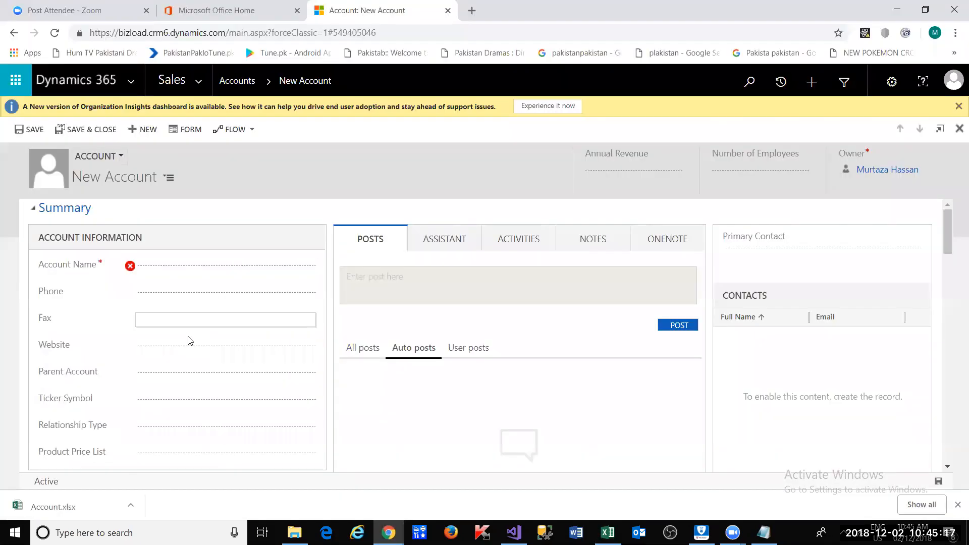
key("alt+Tab")
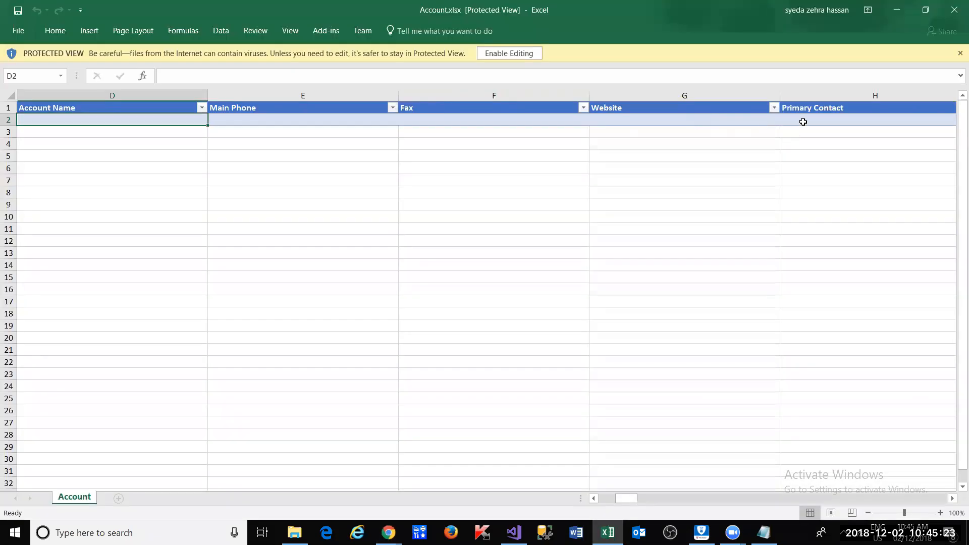
left_click_drag(632, 497, 675, 504)
key("alt+Tab")
Scroll the New Account form and scan across the Account.xlsx template columns.
scroll(521, 413, "down", 3)
scroll(520, 416, "down", 5)
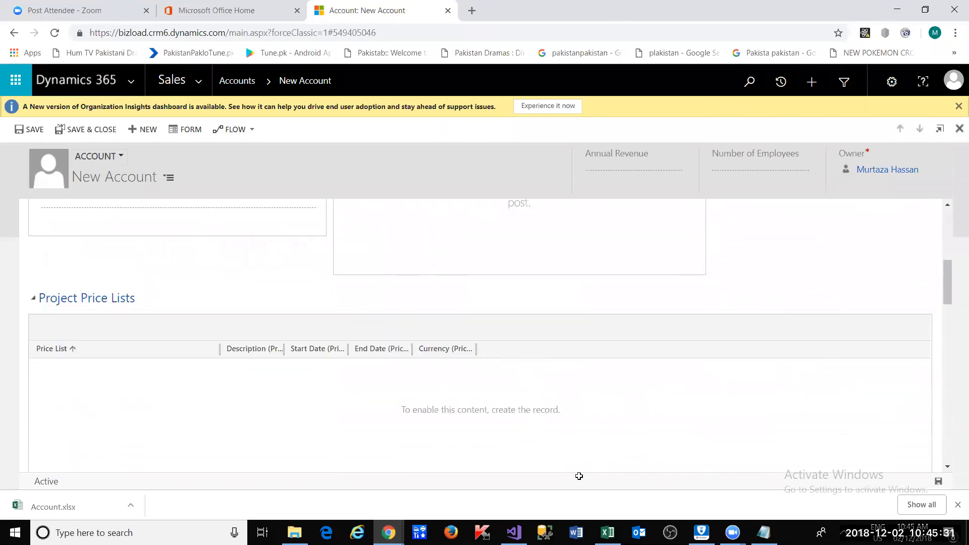
key("alt+Tab")
left_click_drag(664, 504, 848, 520)
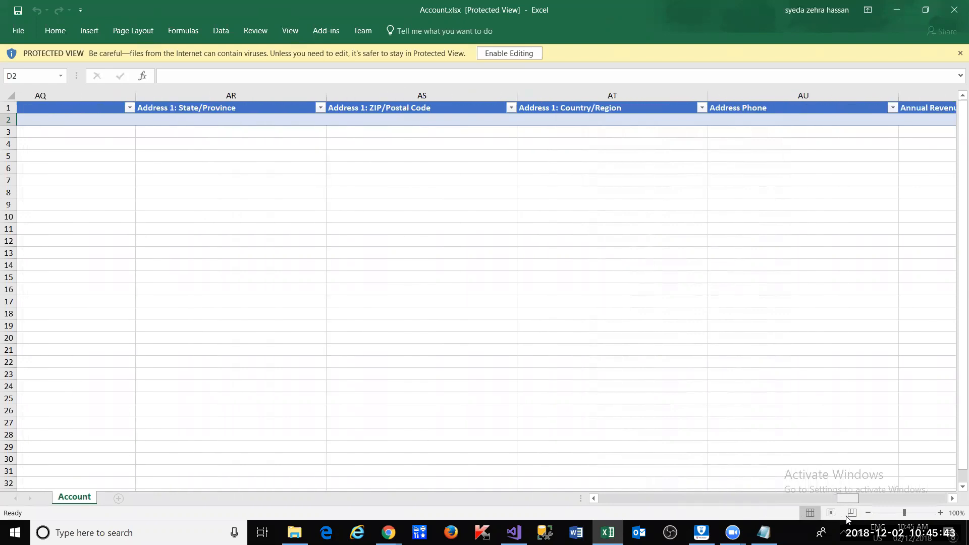
left_click_drag(847, 517, 541, 481)
key("alt+Tab")
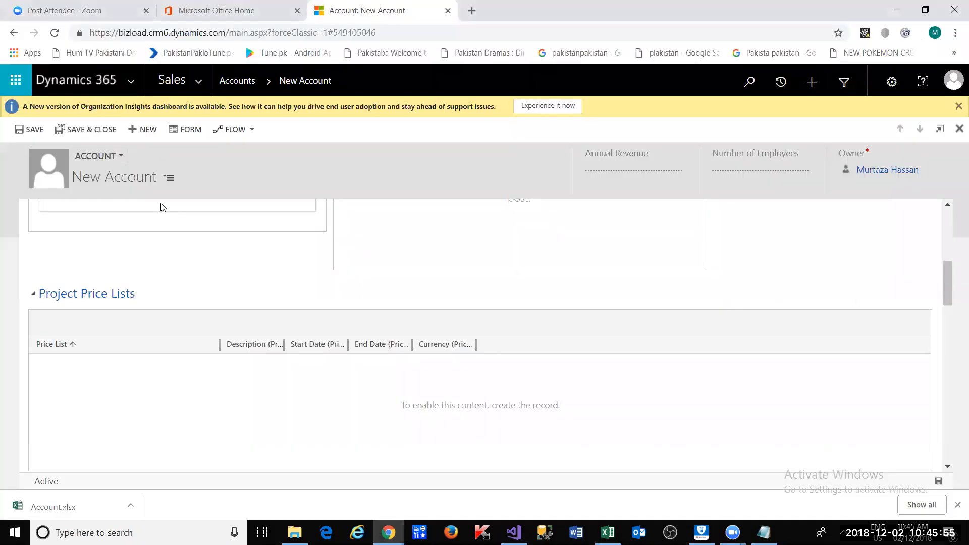
Compare the form's Account Name, Phone and Fax fields against the spreadsheet columns.
scroll(184, 276, "up", 10)
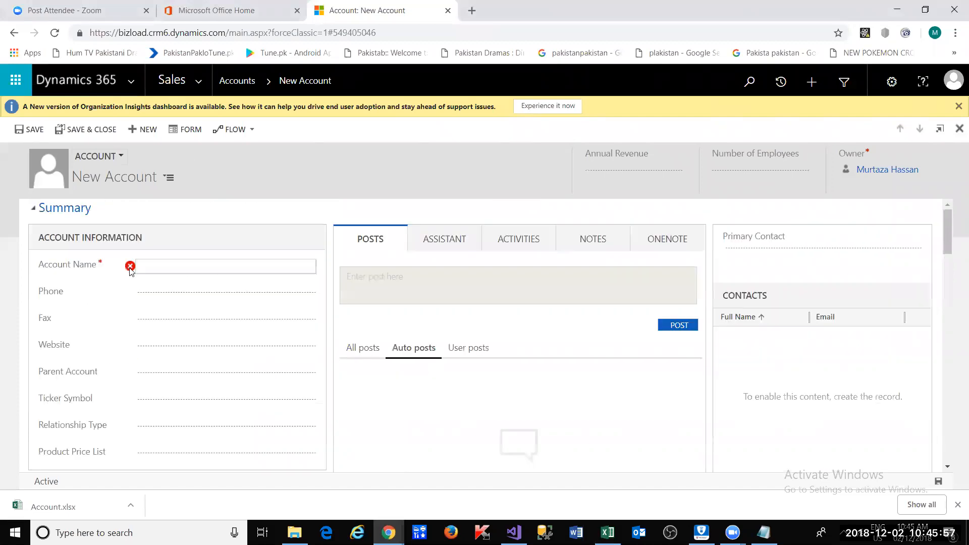
left_click(172, 267)
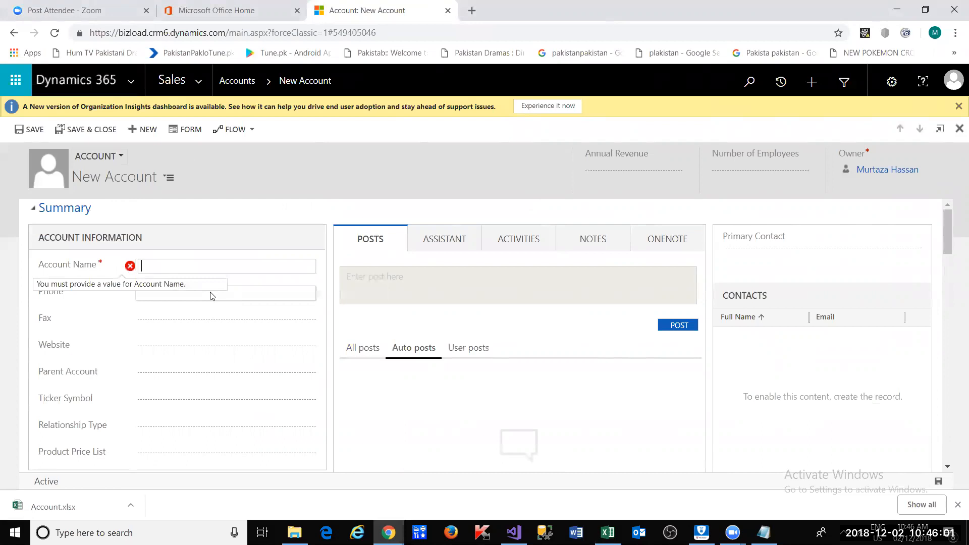
left_click(211, 293)
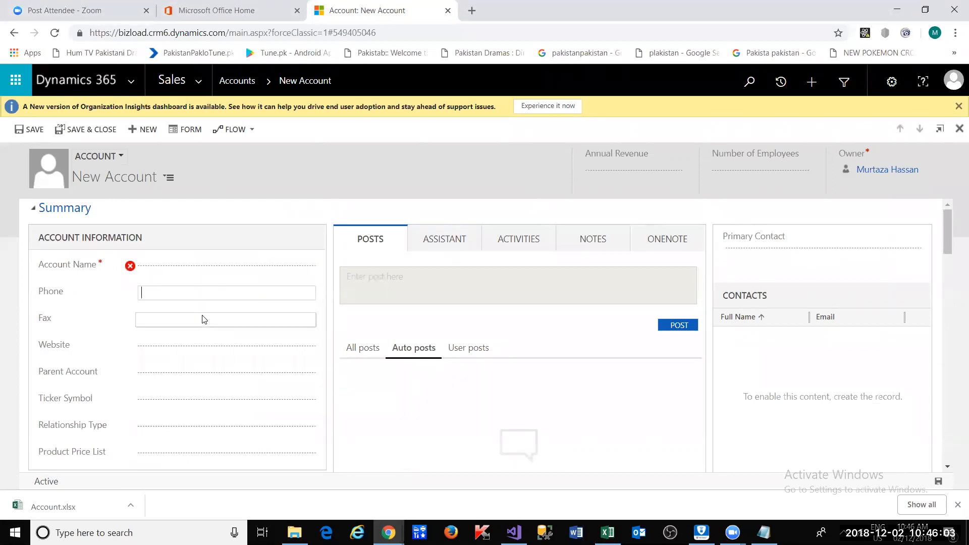
left_click(202, 319)
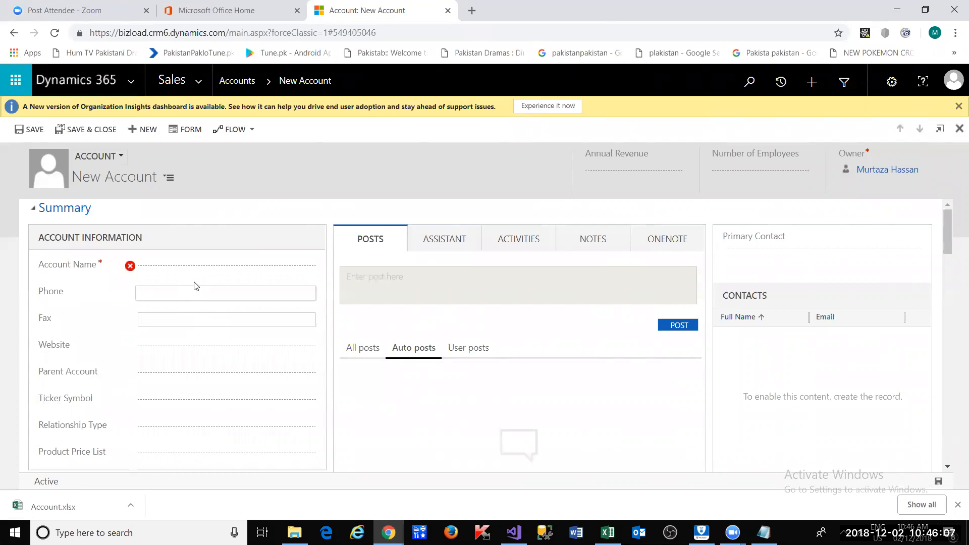
key("alt+Tab")
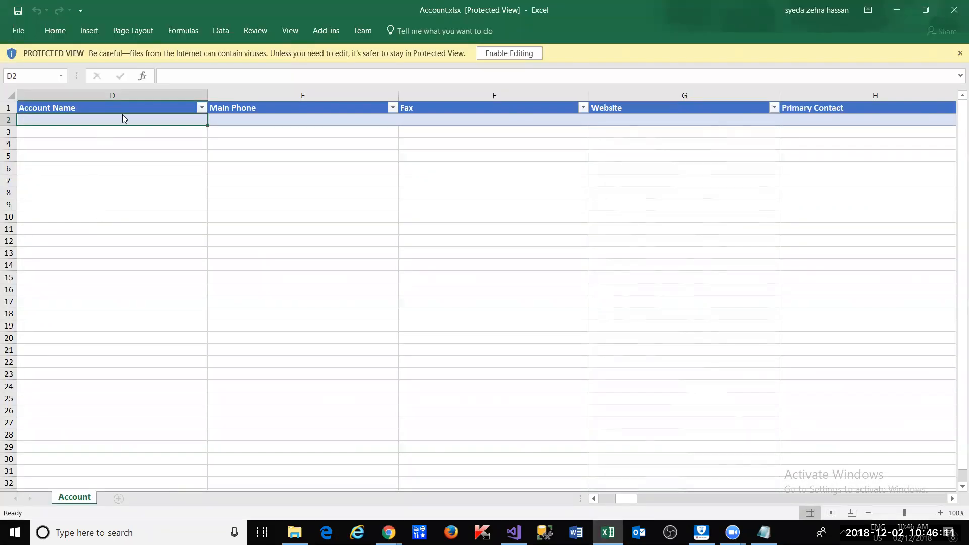
key("alt+Tab")
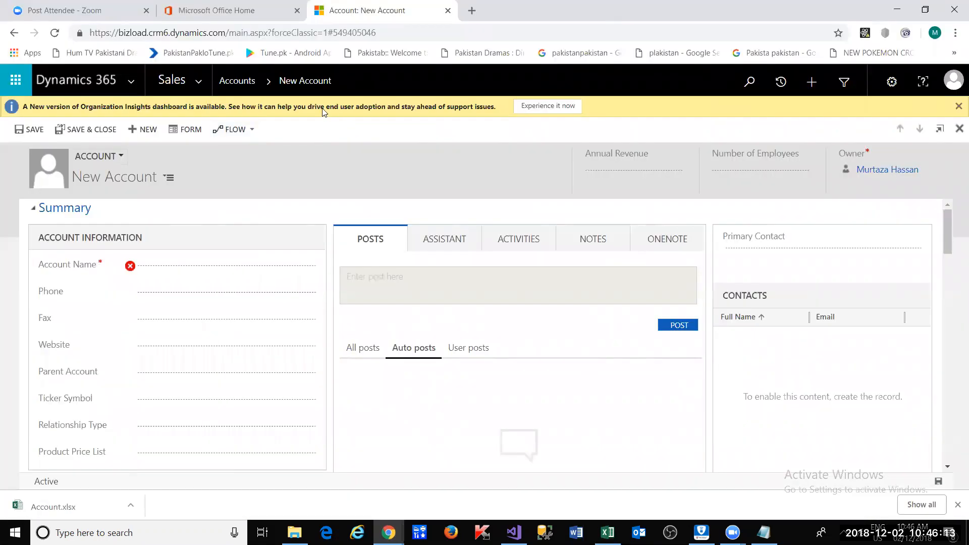
Leave the unsaved form for the Accounts list, then enable editing on Account.xlsx.
left_click(251, 83)
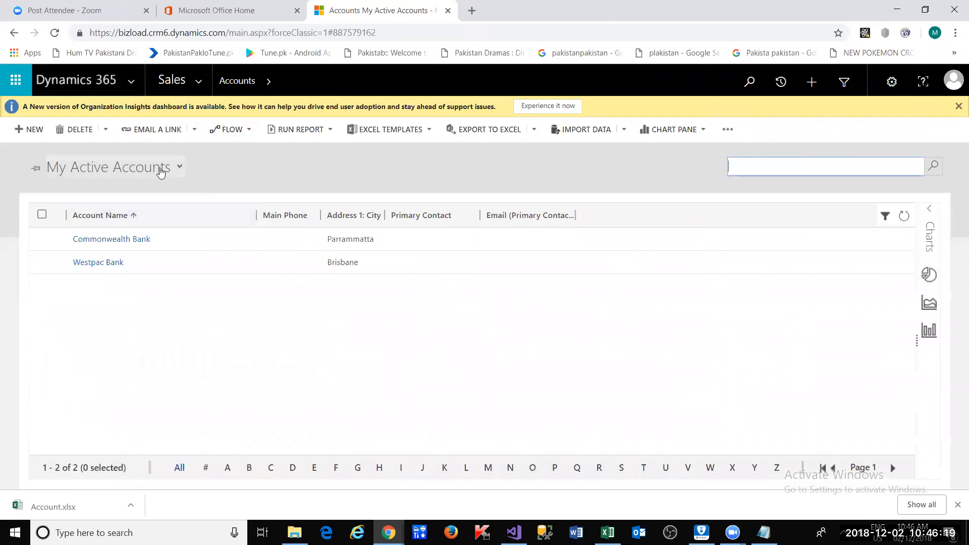
left_click(160, 168)
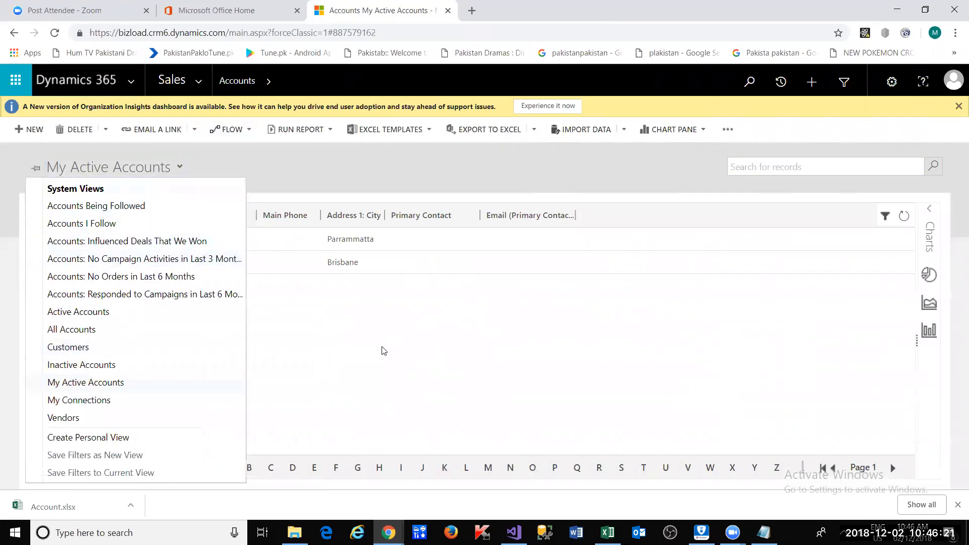
key("Escape")
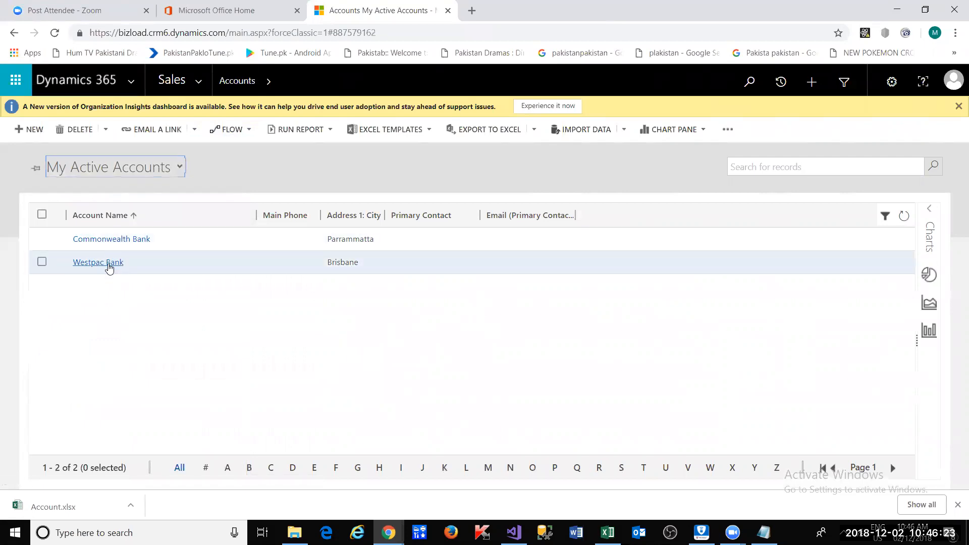
key("alt+Tab")
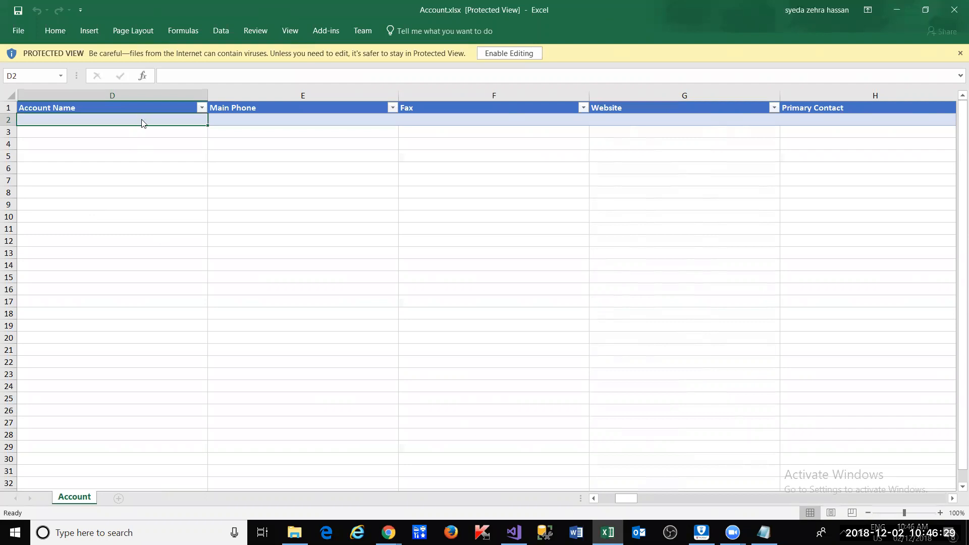
left_click(507, 55)
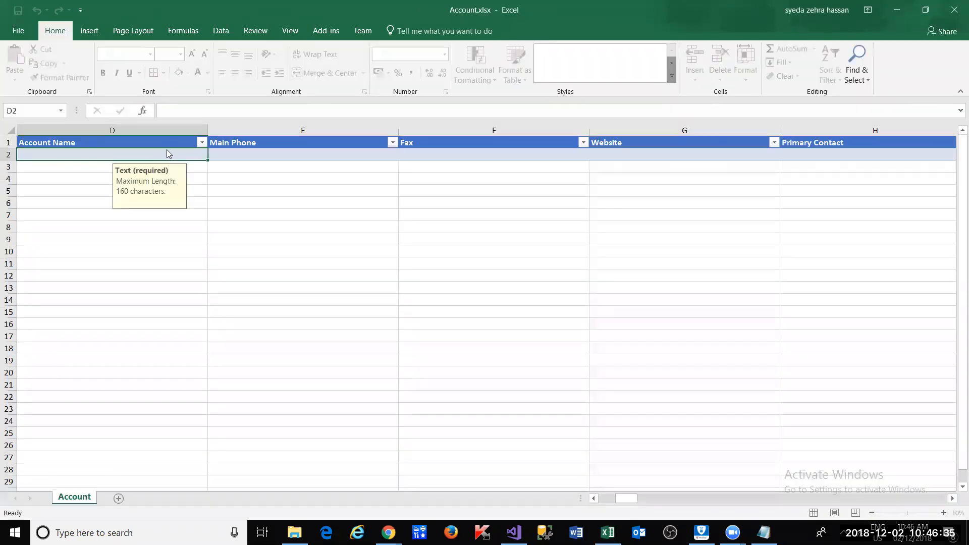
Enter St George Bank, phone 99999999 and fax 8888888 in row 2.
left_click(168, 147)
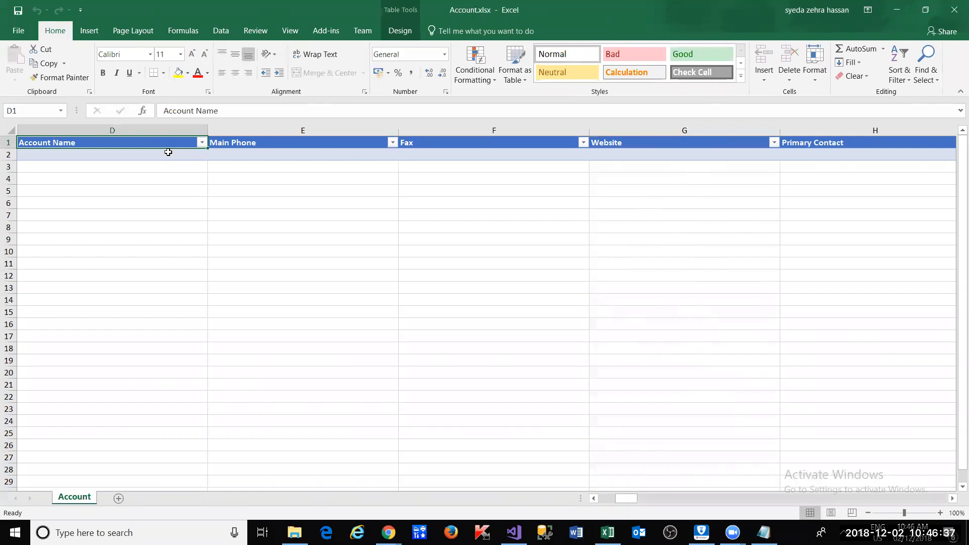
left_click(170, 159)
type("St ")
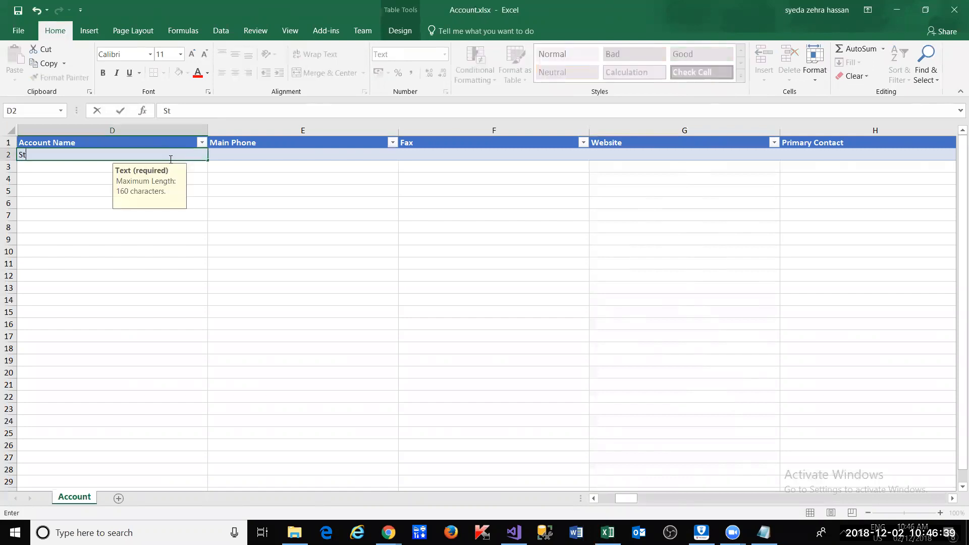
type("George Bank")
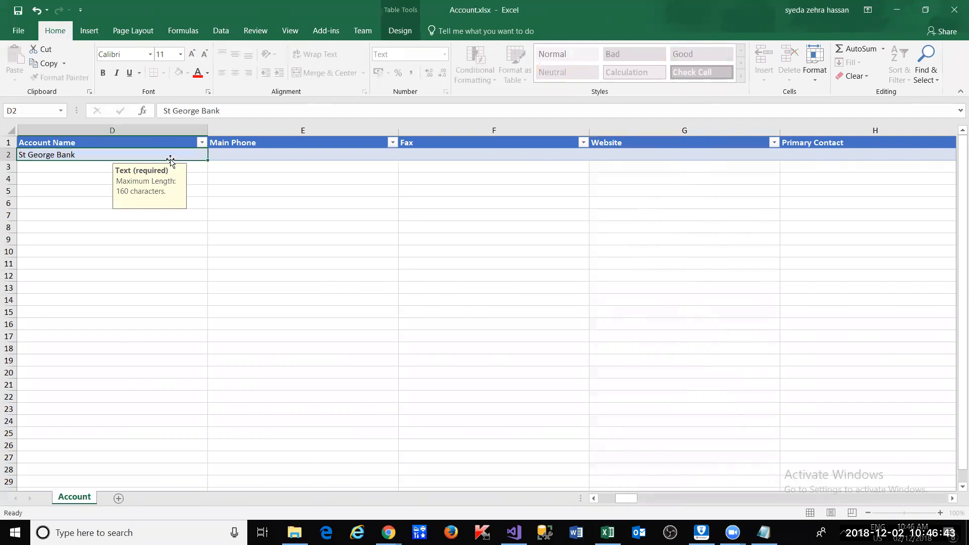
key("Tab")
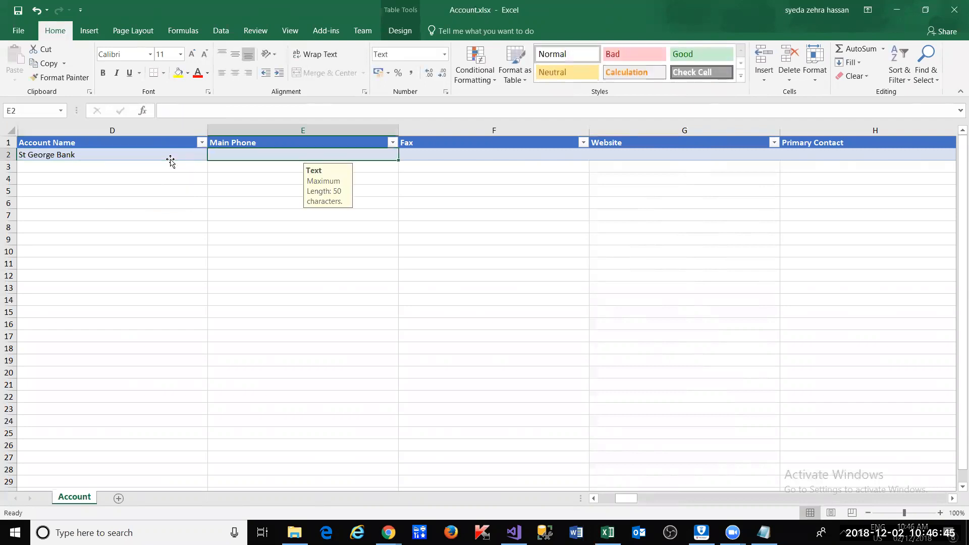
type("99999999")
key("Tab")
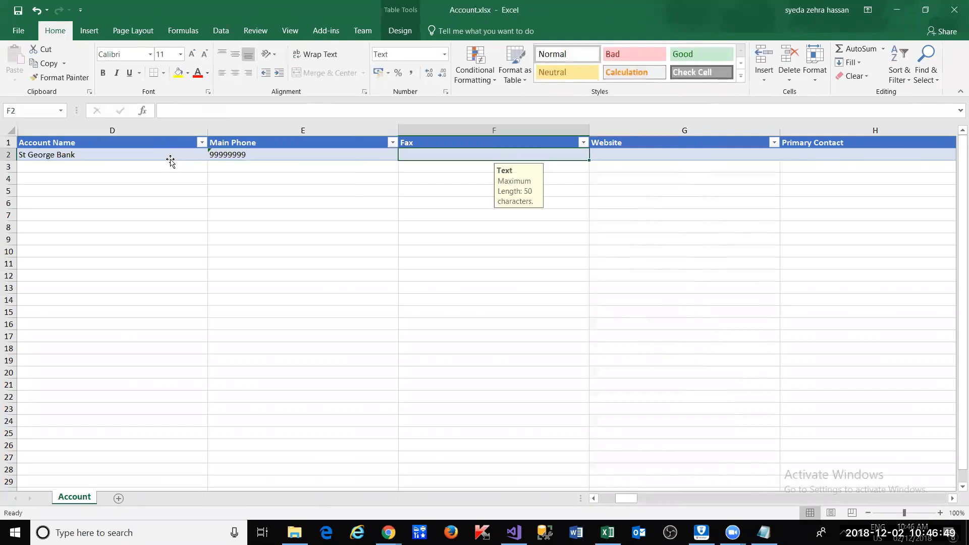
type("88888888")
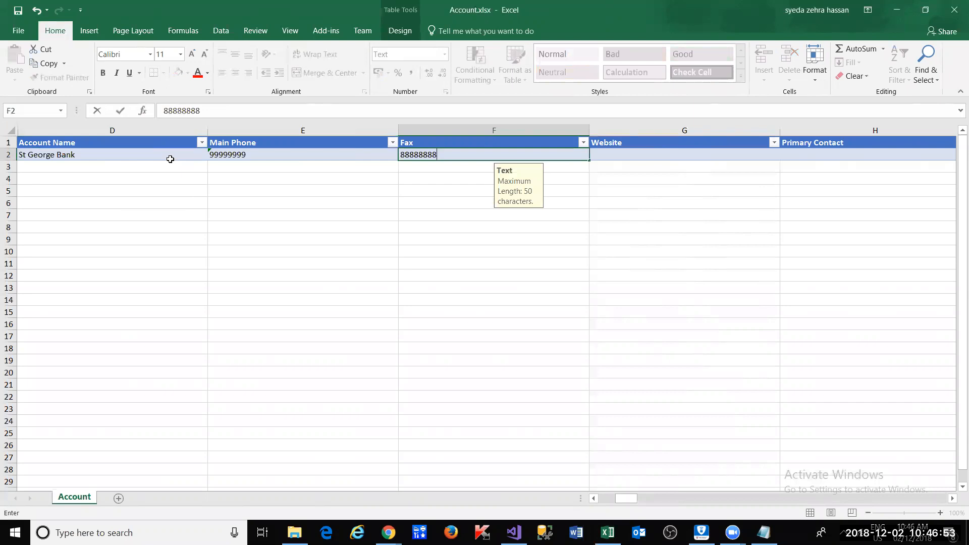
key("Tab")
key("Tab")
Move along row 2 to check the Website and Primary Contact columns.
key("shift+Tab")
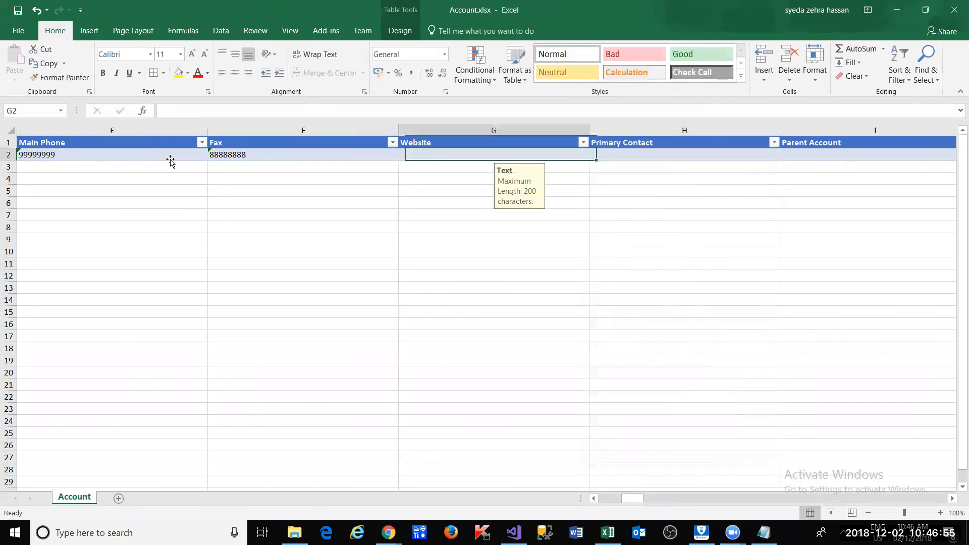
key("shift+Tab")
key("shift+Tab")
key("shift+Tab")
key("Return")
key("Up")
key("Tab")
key("Tab")
key("Tab")
key("Tab")
key("Tab")
key("Tab")
key("Tab")
key("Tab")
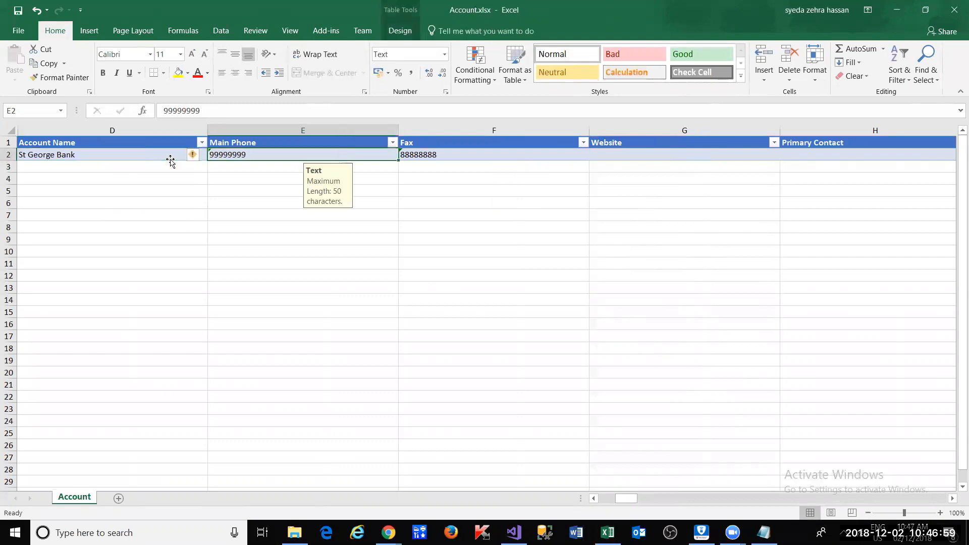
key("Tab")
key("Tab")
key("Tab")
key("Tab")
key("Tab")
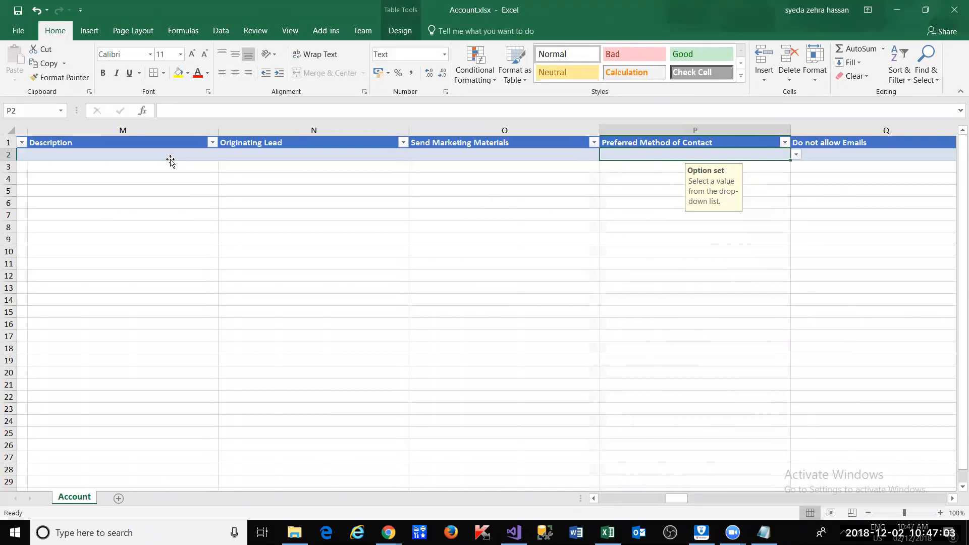
key("ctrl+Right")
key("ctrl+Left")
key("ctrl+Left")
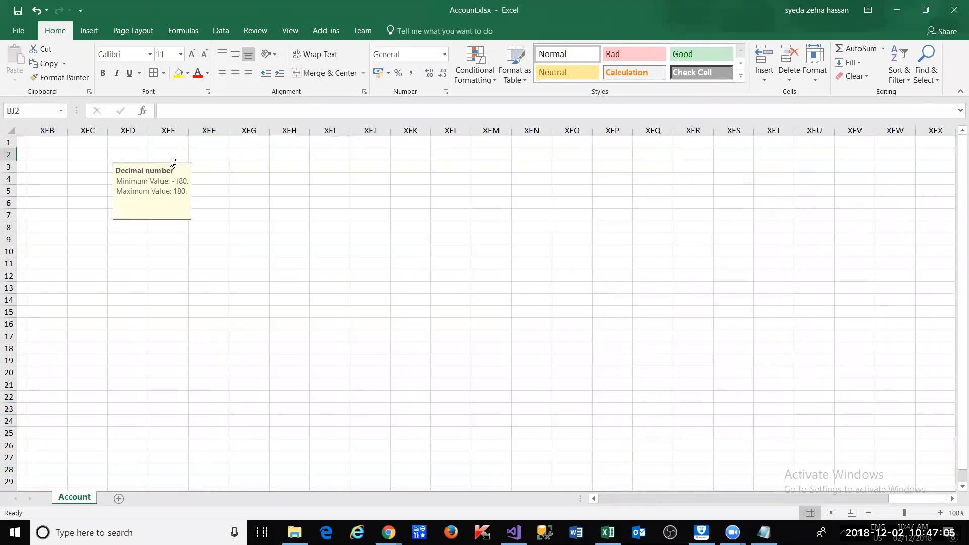
key("Right")
key("Right")
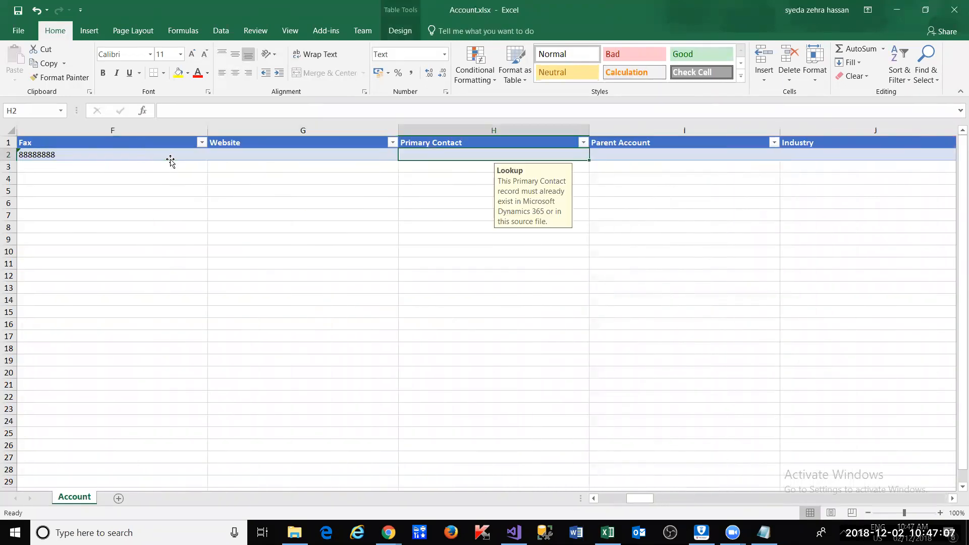
key("Right")
key("Right")
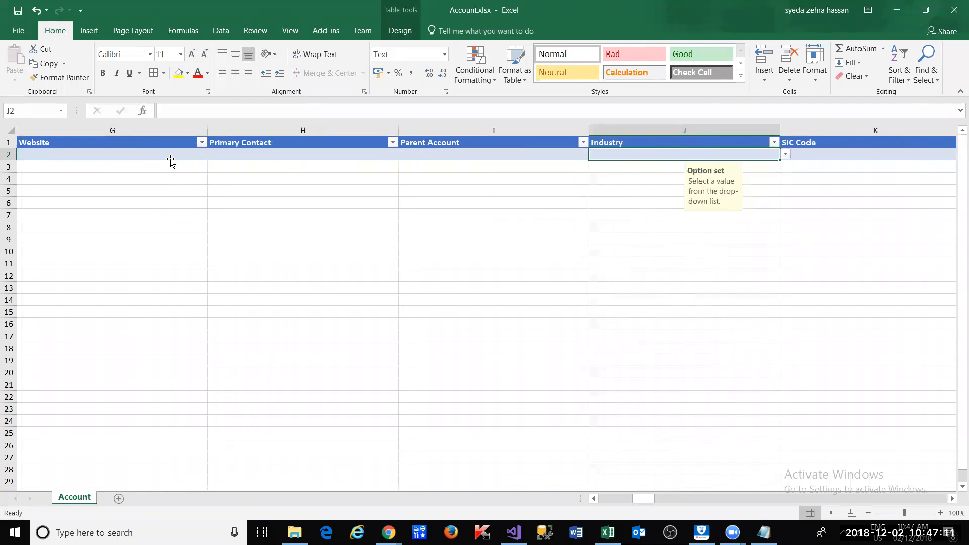
key("Left")
key("Left")
key("Left")
key("Left")
key("Left")
key("Left")
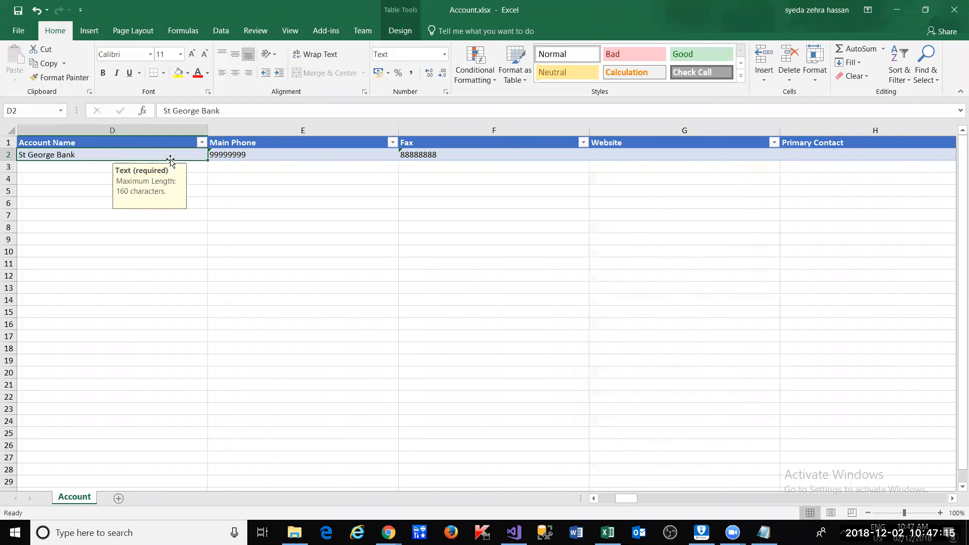
Return to cell D3 under St George Bank, then glance at existing accounts in the browser.
key("Right")
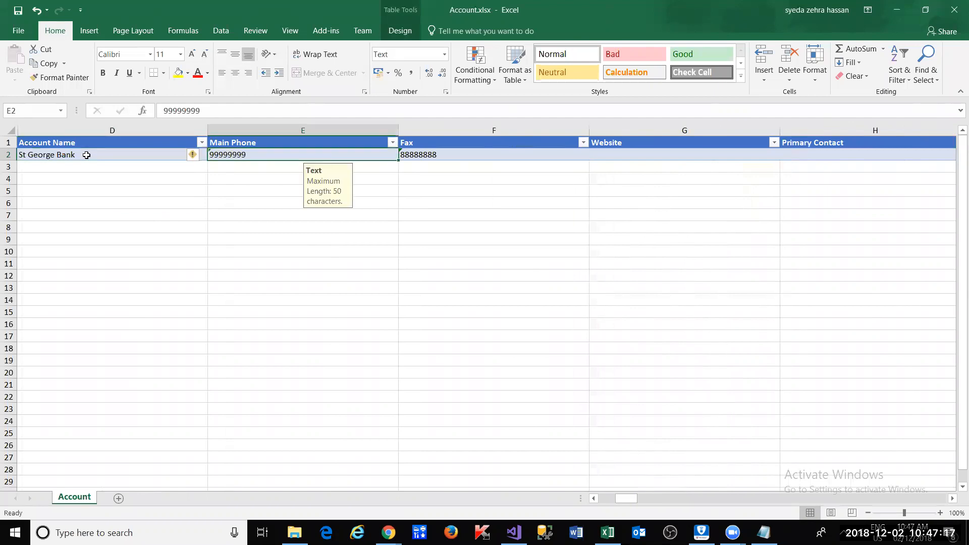
key("Right")
key("Right")
key("Right")
key("Right")
key("Right")
key("Right")
key("Right")
key("Right")
key("Right")
key("Right")
key("Right")
key("Right")
key("Right")
key("Right")
key("Right")
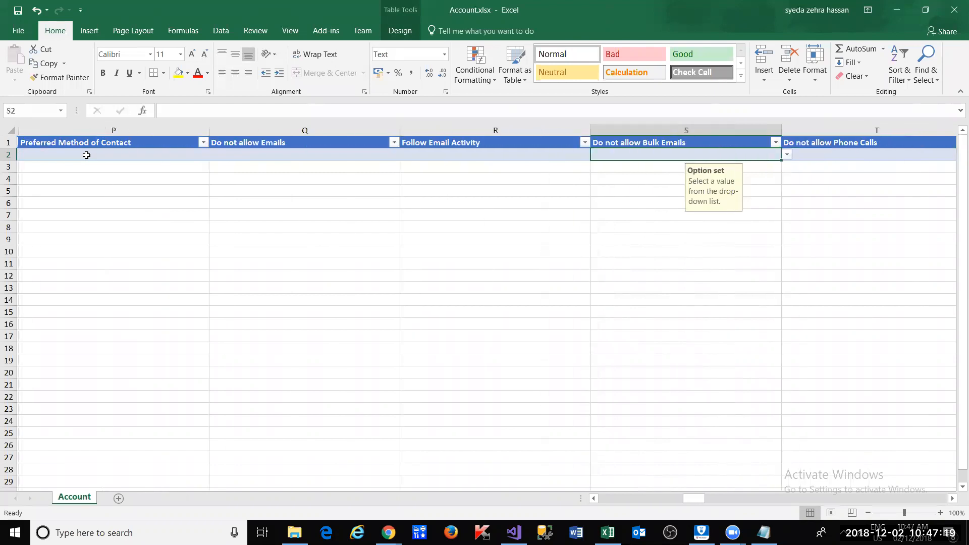
key("Left")
key("Down")
key("Left")
key("Left")
key("Left")
key("Left")
key("Left")
key("Left")
key("Left")
key("Left")
key("Left")
key("Left")
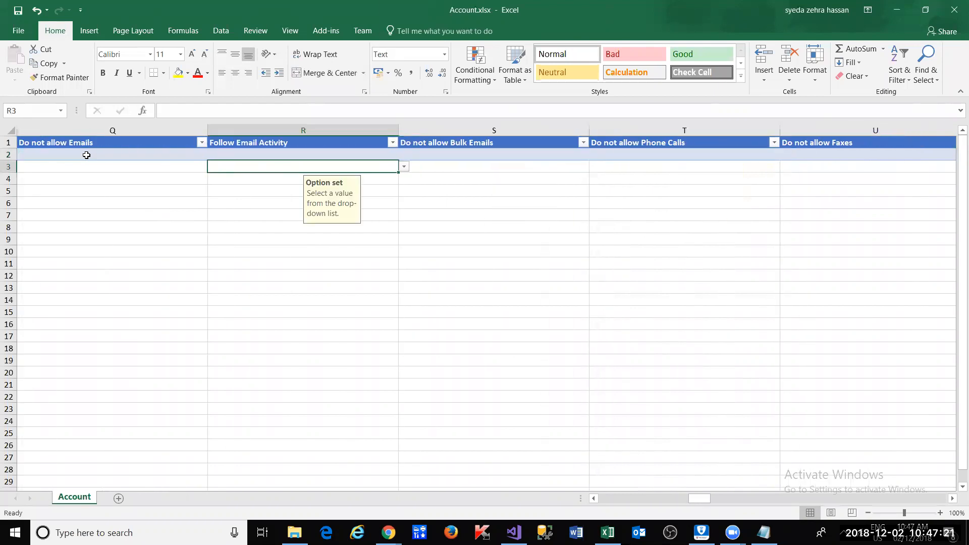
key("Left")
key("Left")
key("Left")
key("Left")
key("Left")
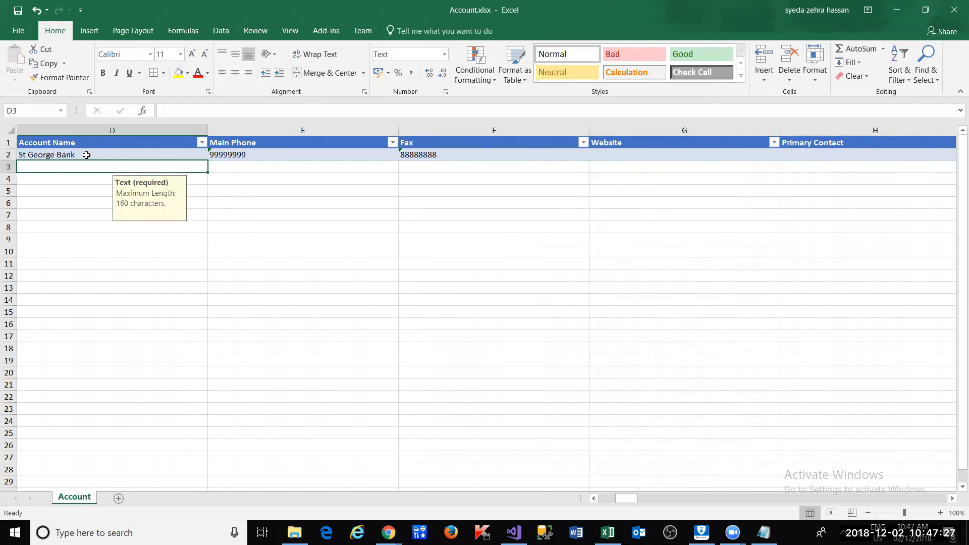
key("alt+Tab")
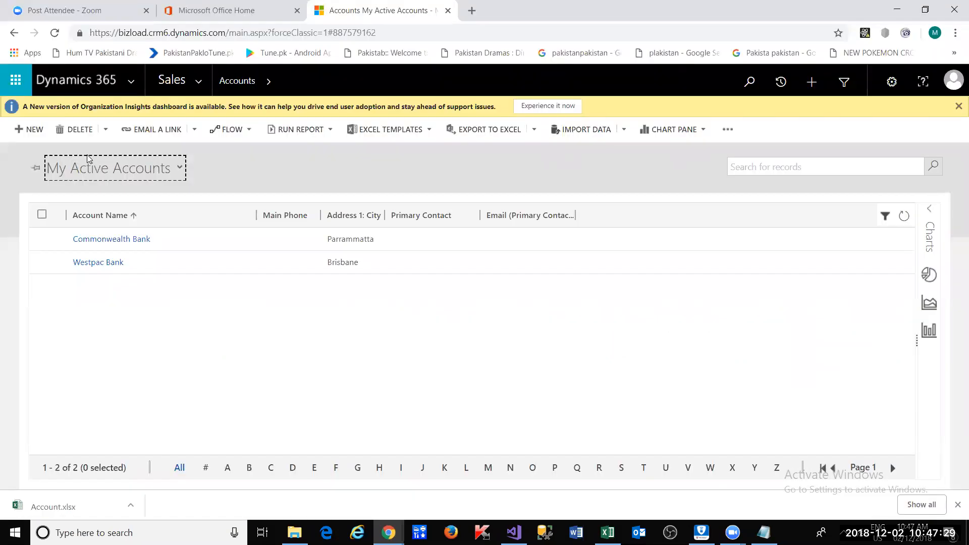
Add a row for National Australia Bank with phone 77777777 and fax 66666666.
key("alt+Tab")
type("National Aust")
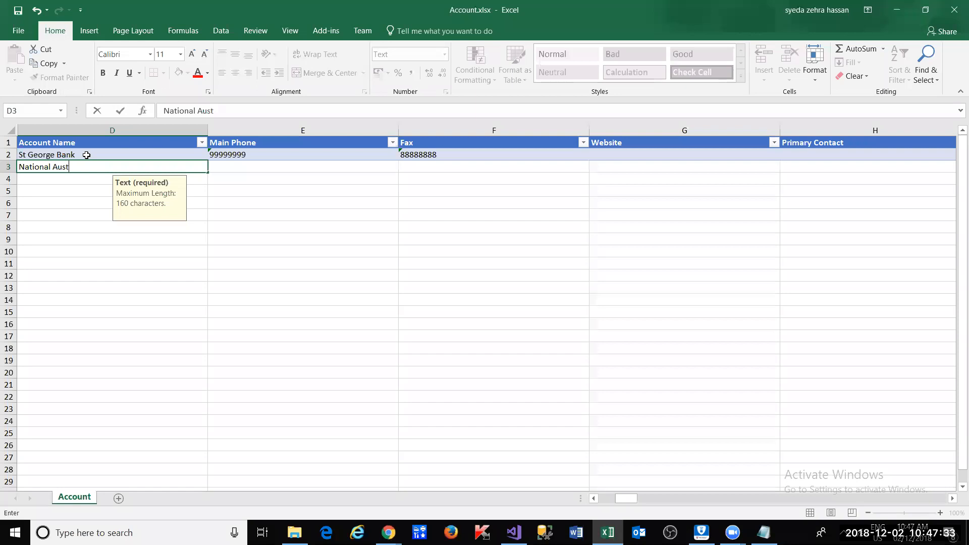
type("ralia Bank")
key("Tab")
type("77777777")
key("Tab")
type("66666666")
key("Return")
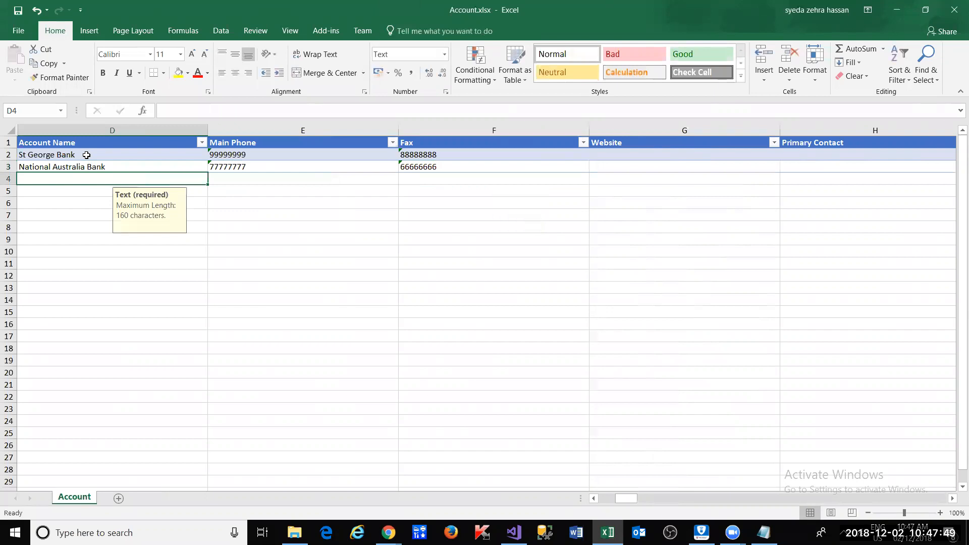
Add Suncorp Bank with phone 55555555 and fax 44444444, then save and close the workbook.
type("Suncorp Bank")
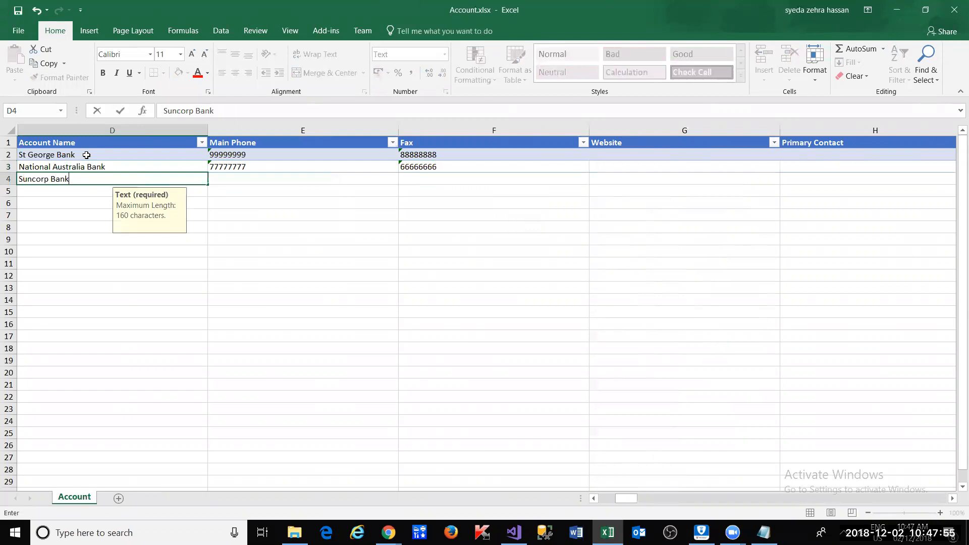
key("Tab")
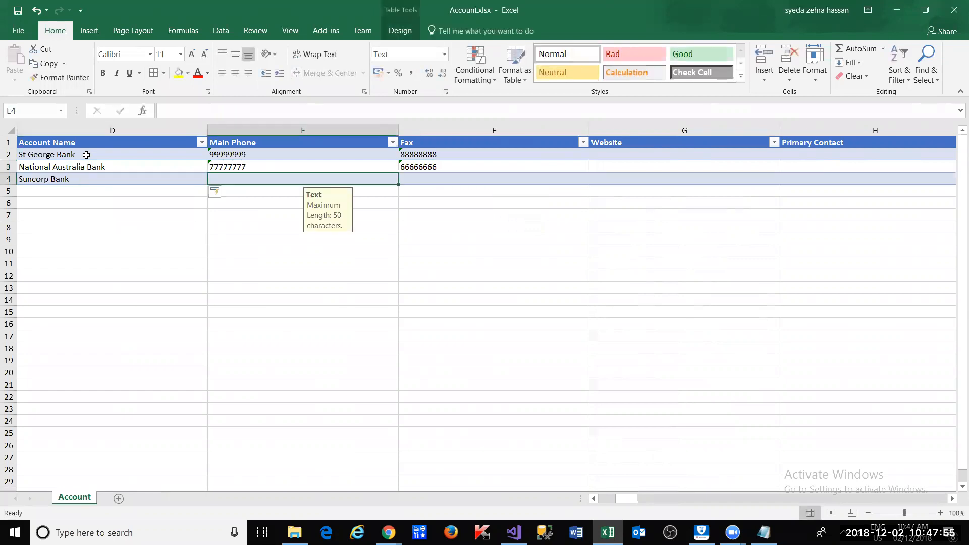
type("6666")
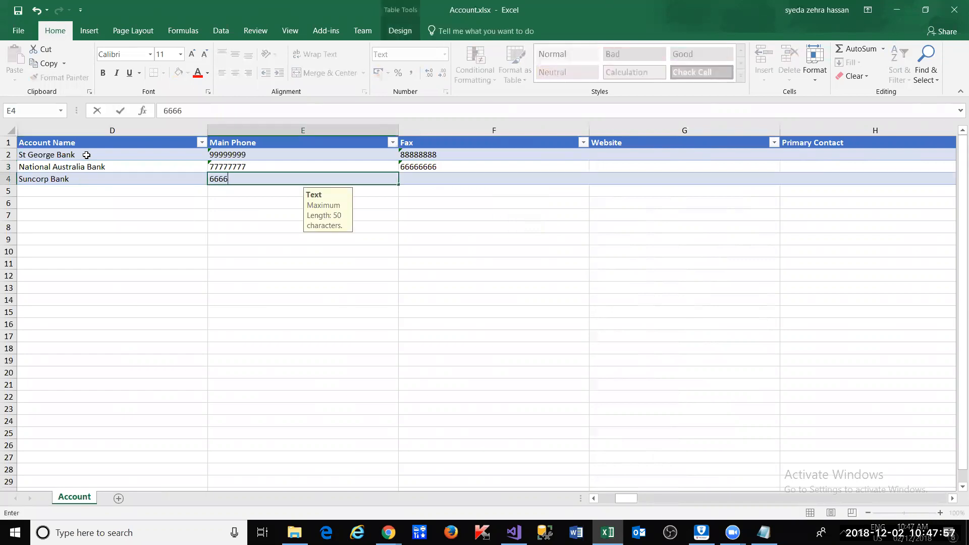
type("6")
key("BackSpace")
key("BackSpace")
key("BackSpace")
key("BackSpace")
key("BackSpace")
type("55555555")
key("Tab")
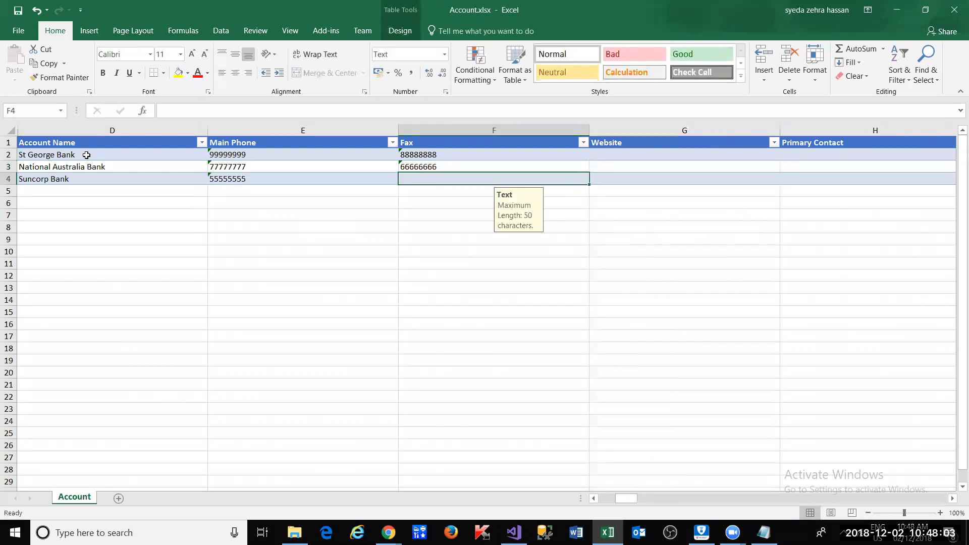
type("44444444")
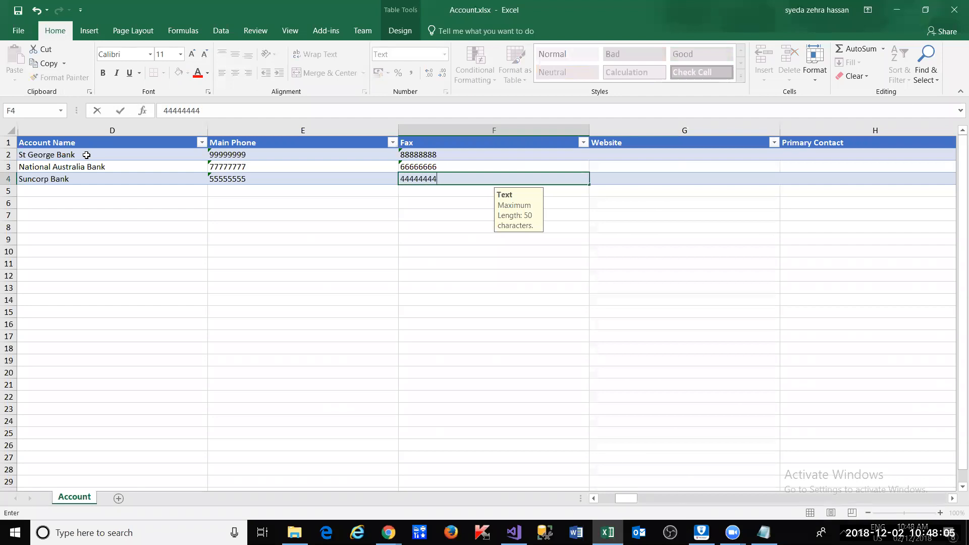
left_click(154, 238)
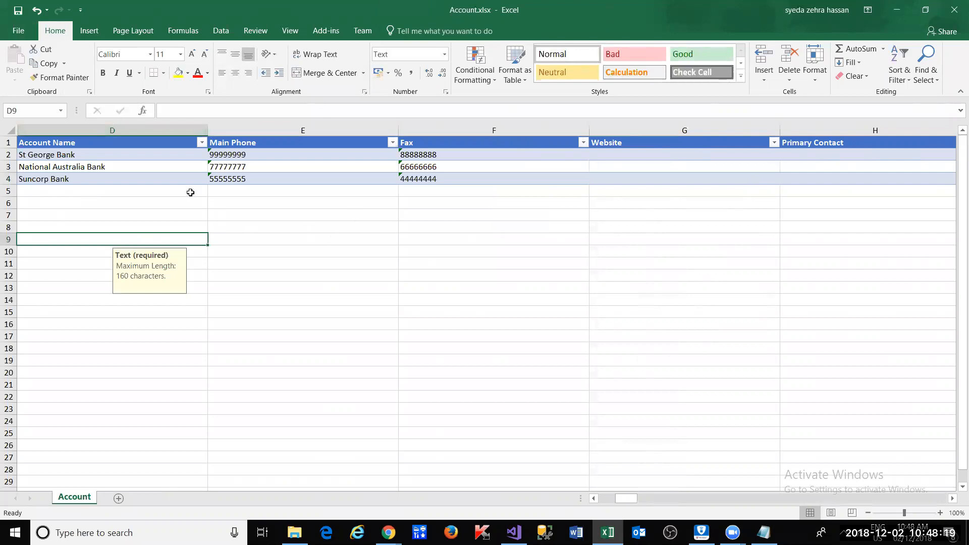
left_click(29, 35)
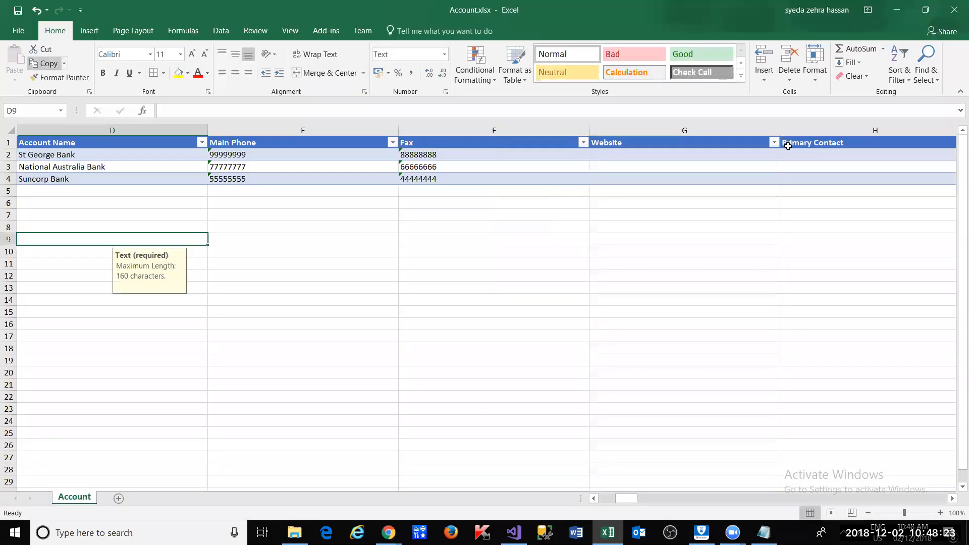
left_click(954, 11)
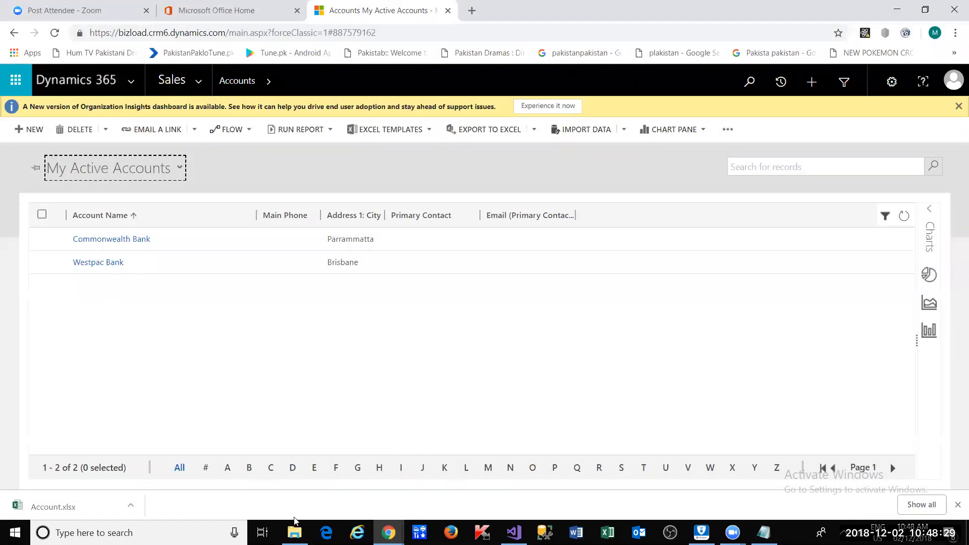
left_click(295, 533)
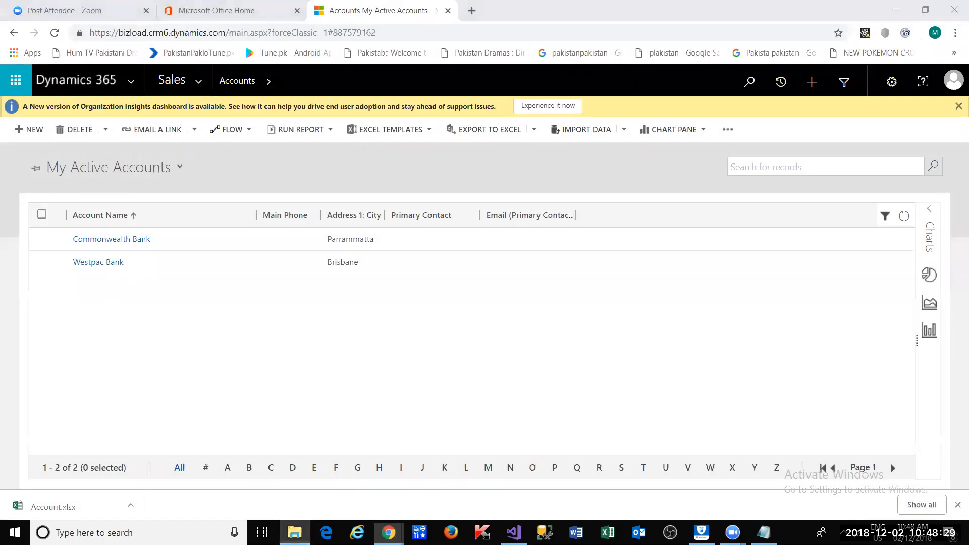
left_click(244, 188)
left_click(216, 158)
double_click(216, 156)
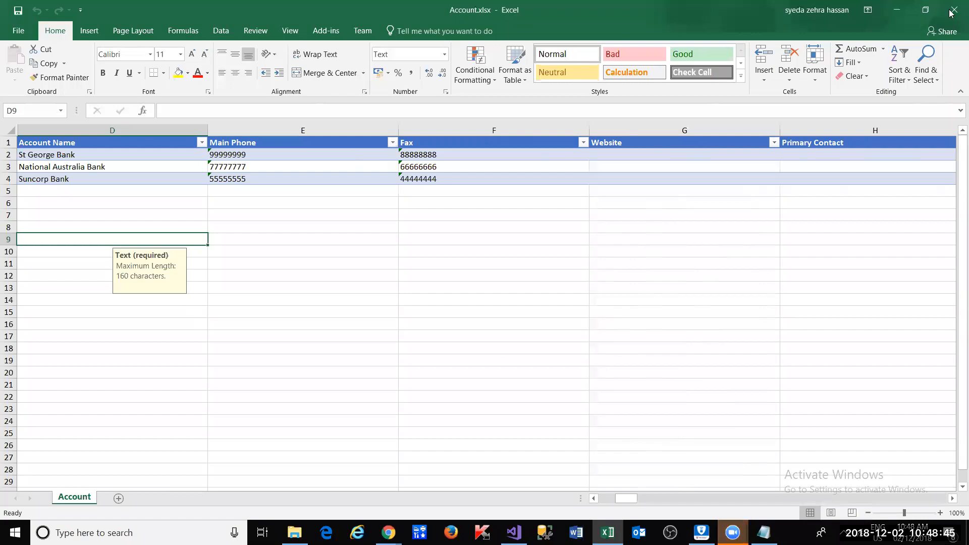
left_click(333, 240)
left_click(951, 11)
left_click(487, 117)
key("ctrl+c")
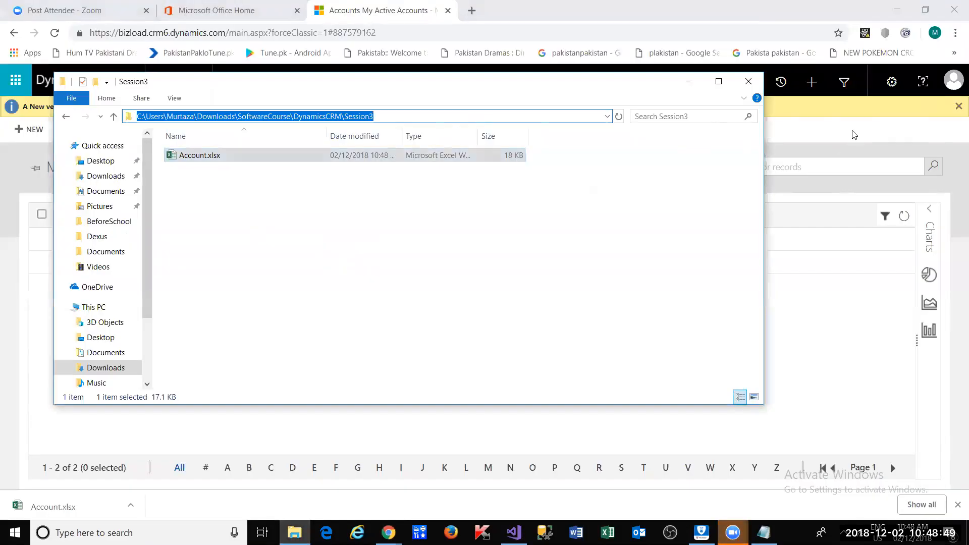
left_click(829, 130)
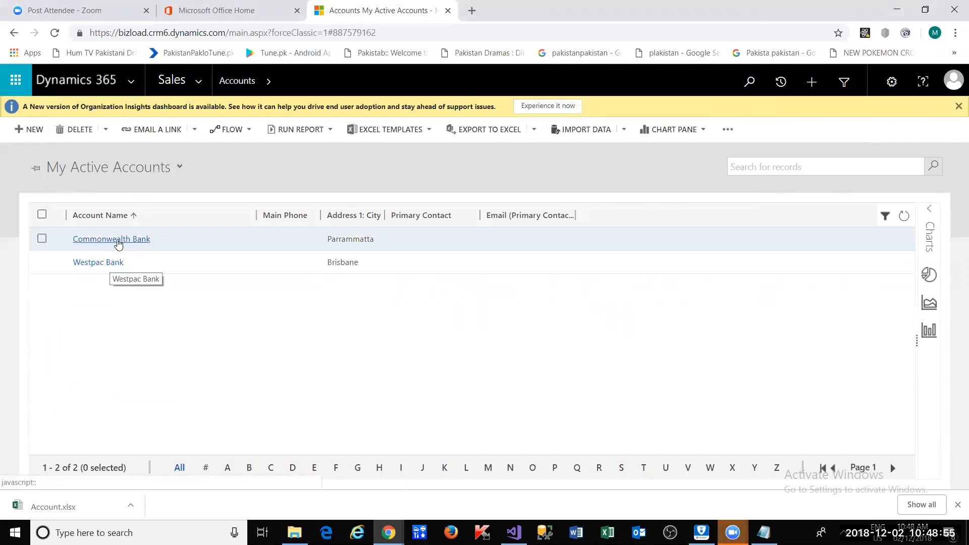
Go to Settings > Data Management > Imports and start a new data import.
left_click(200, 85)
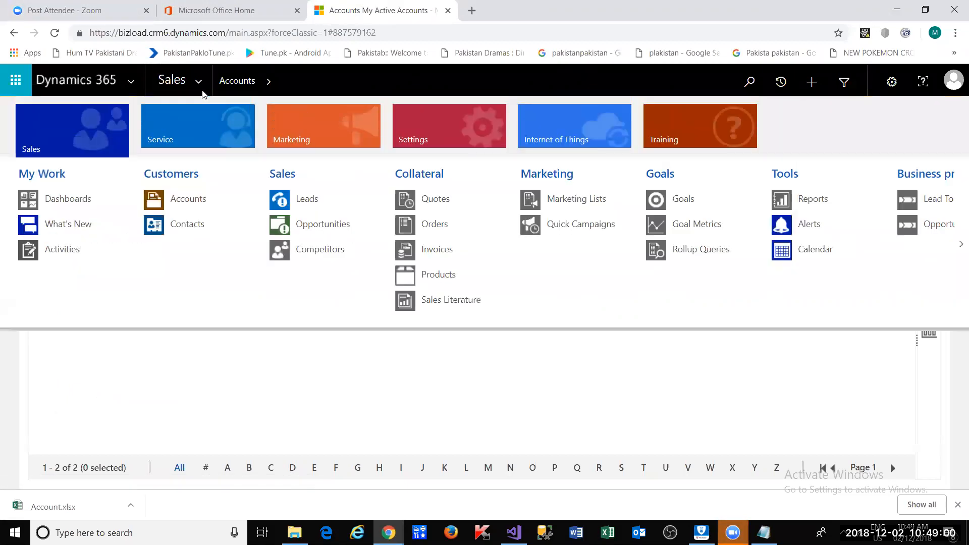
left_click(410, 137)
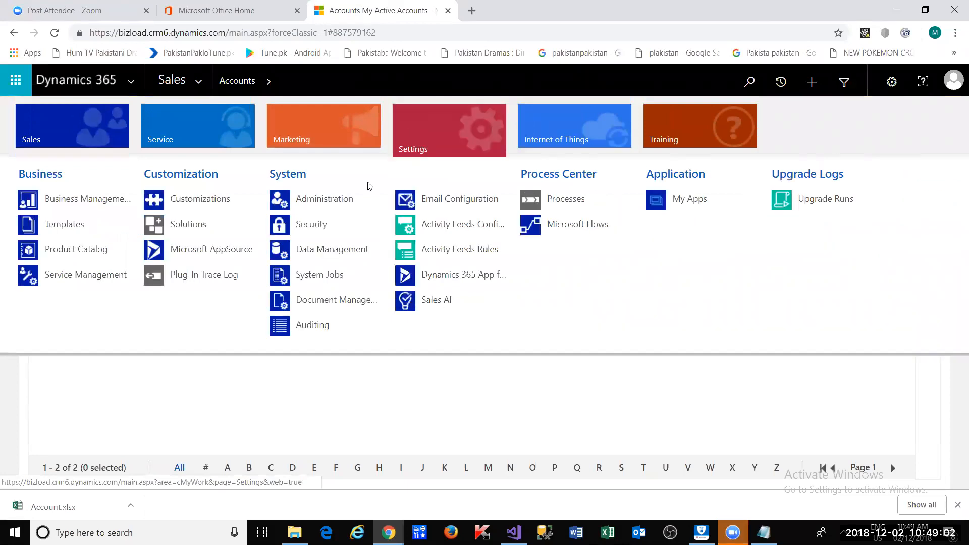
left_click(319, 254)
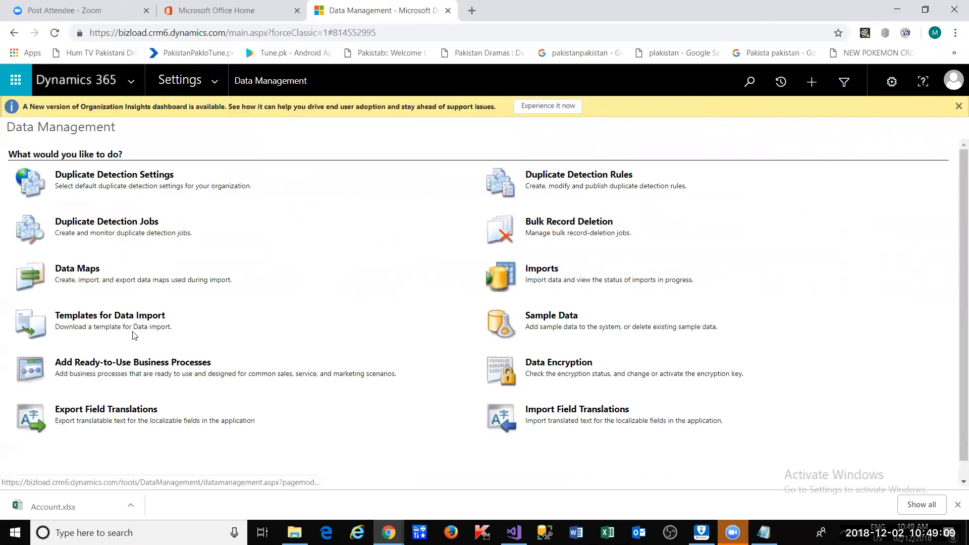
left_click(529, 274)
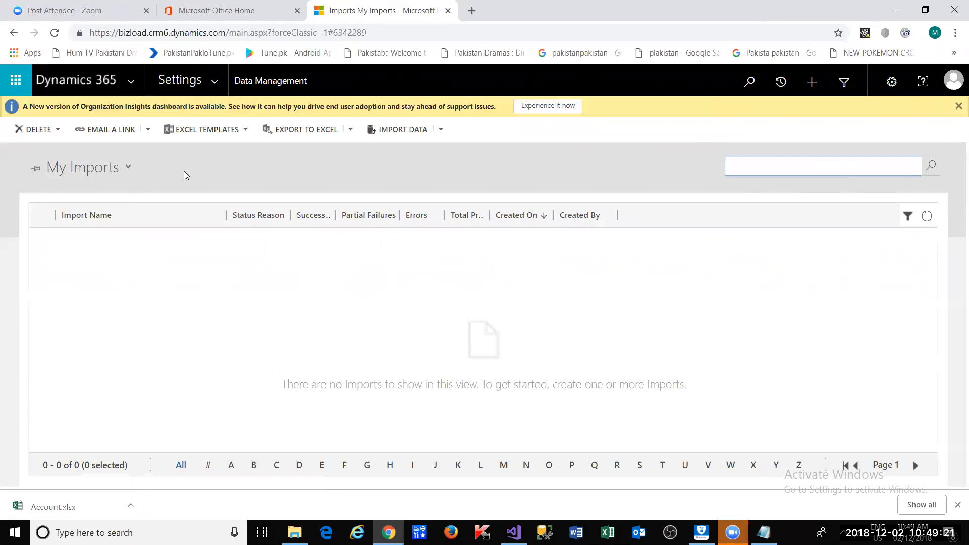
left_click(398, 138)
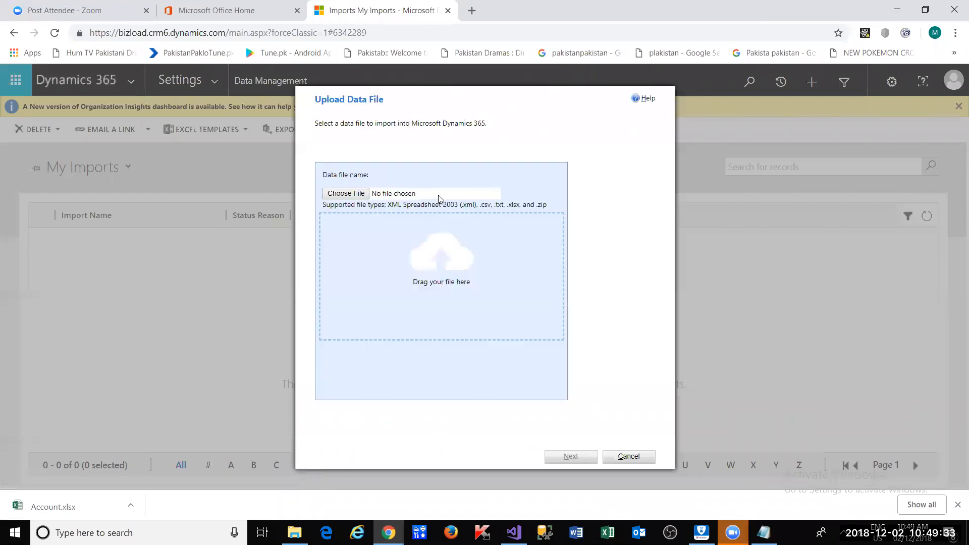
Upload Account.xlsx from the Session3 folder and submit it with Allow Duplicates set to No.
left_click(346, 194)
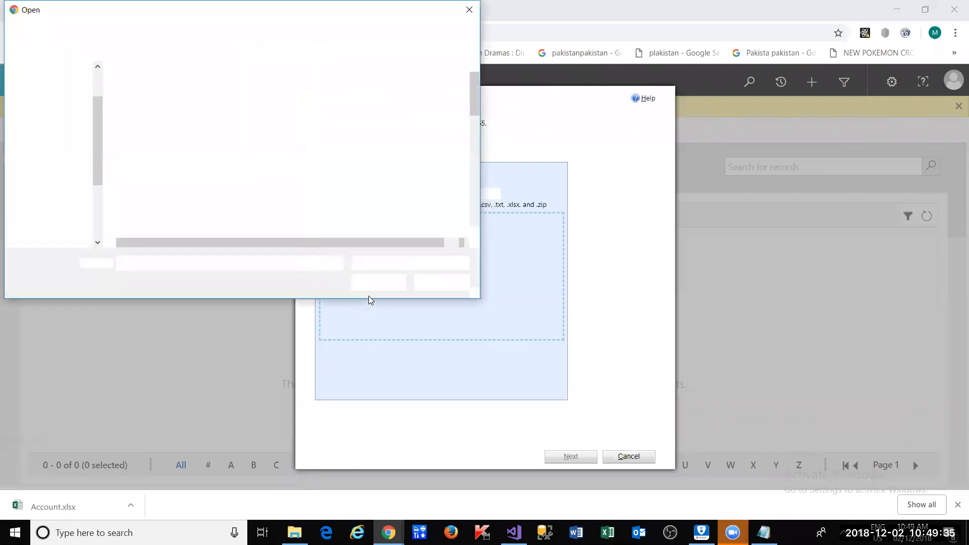
key("ctrl+v")
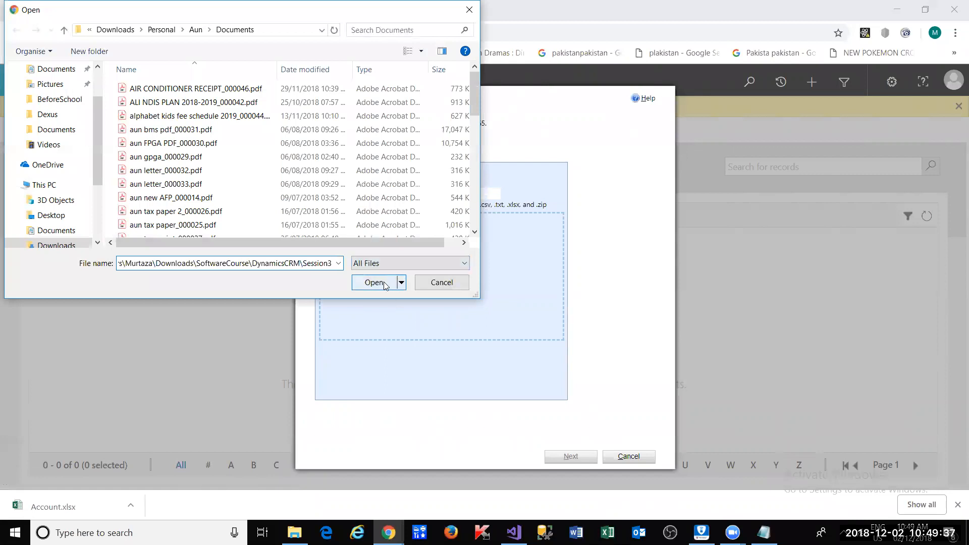
left_click(387, 286)
double_click(157, 93)
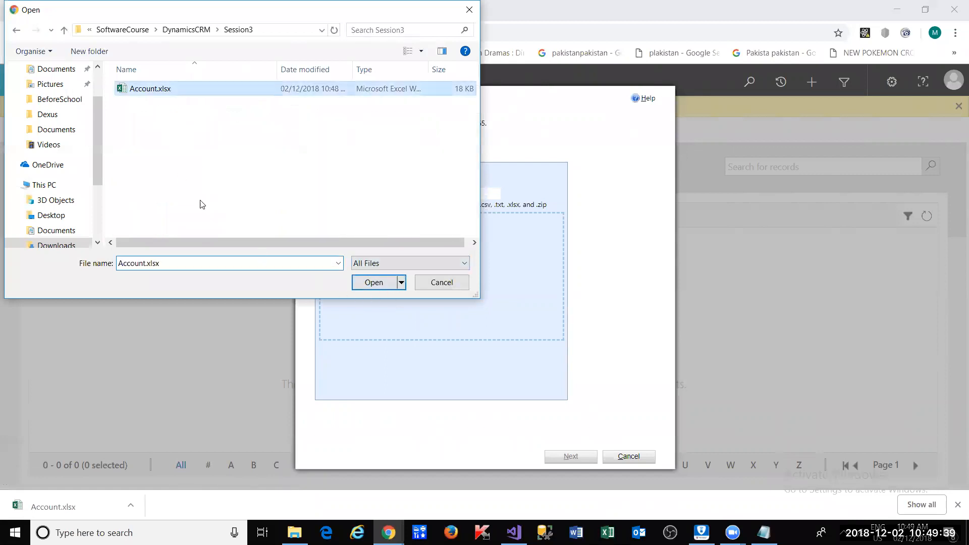
left_click(564, 456)
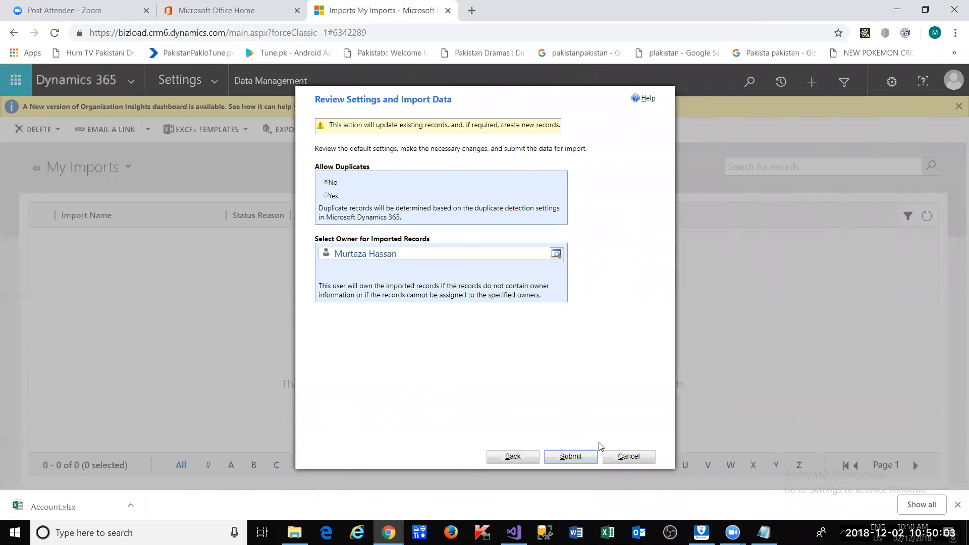
left_click(575, 457)
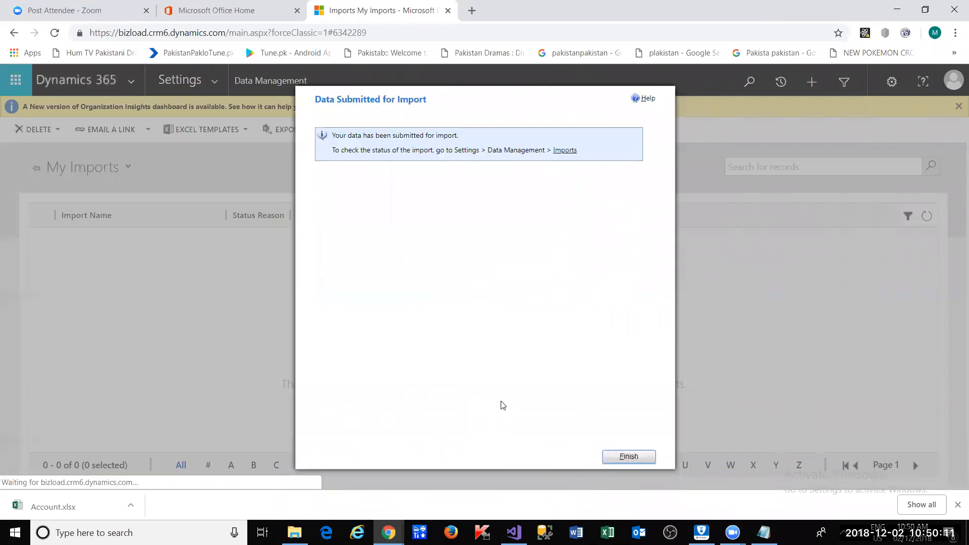
left_click(626, 459)
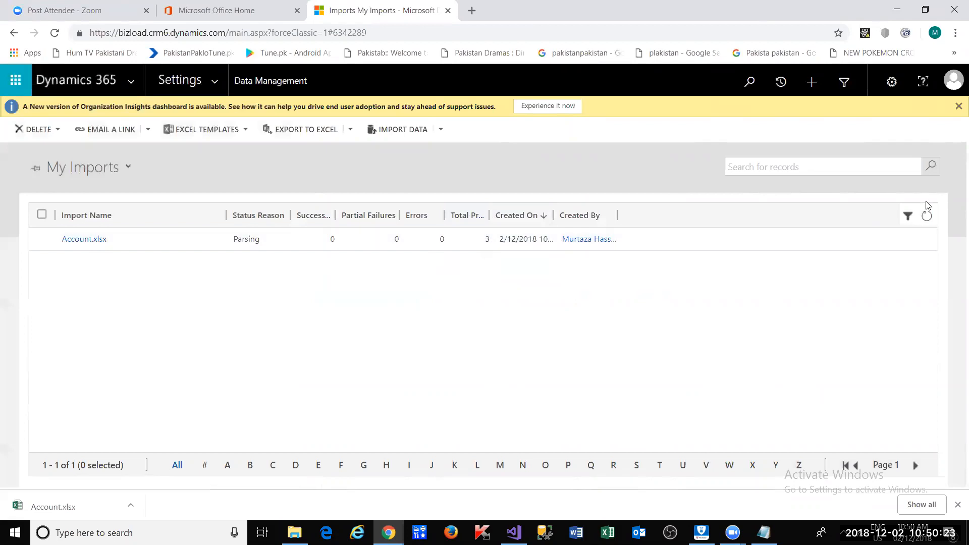
Refresh My Imports until Account.xlsx shows Completed with 3 successful records.
left_click(925, 216)
left_click(926, 215)
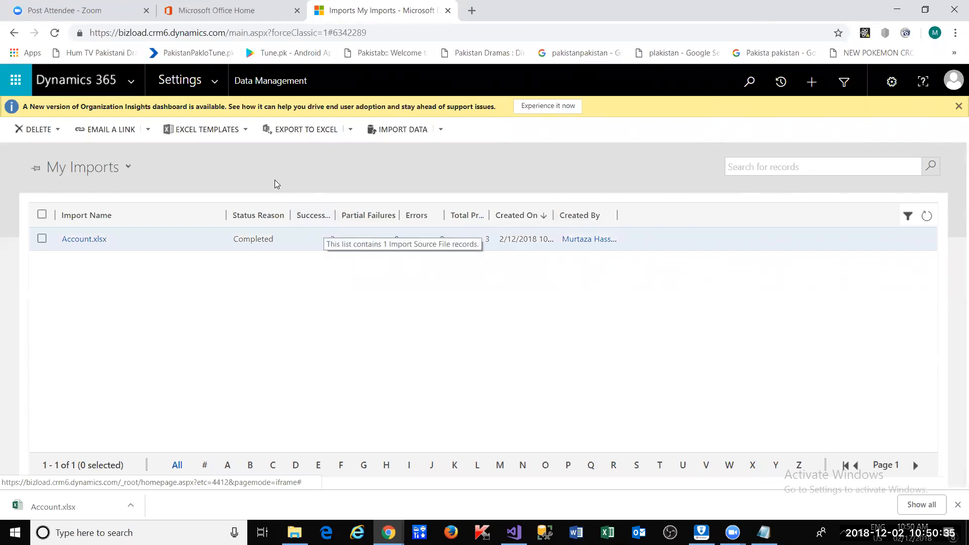
left_click(216, 83)
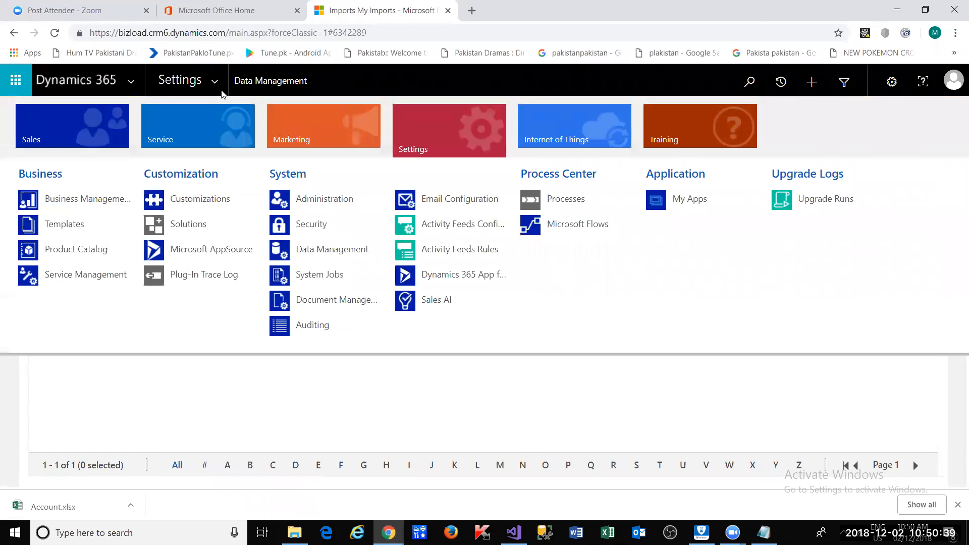
Check the imported National Australia Bank and St George Bank accounts, then bring up the DynamicsCRMOutLine.txt notes.
left_click(75, 130)
left_click(174, 199)
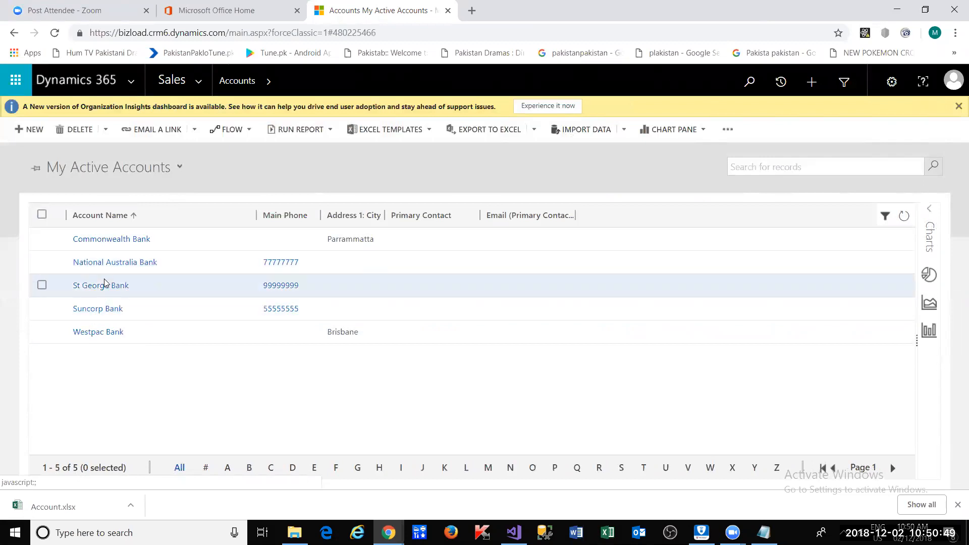
left_click(126, 263)
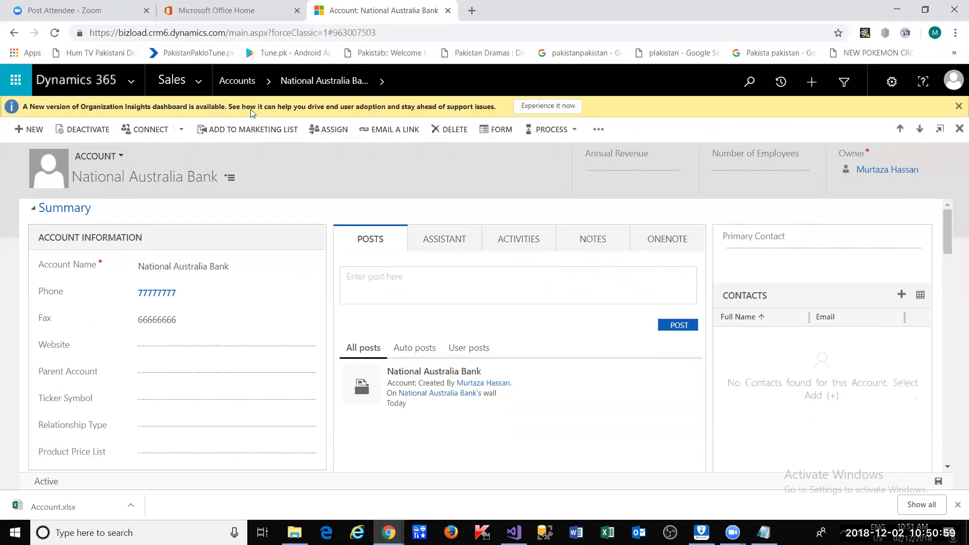
left_click(239, 82)
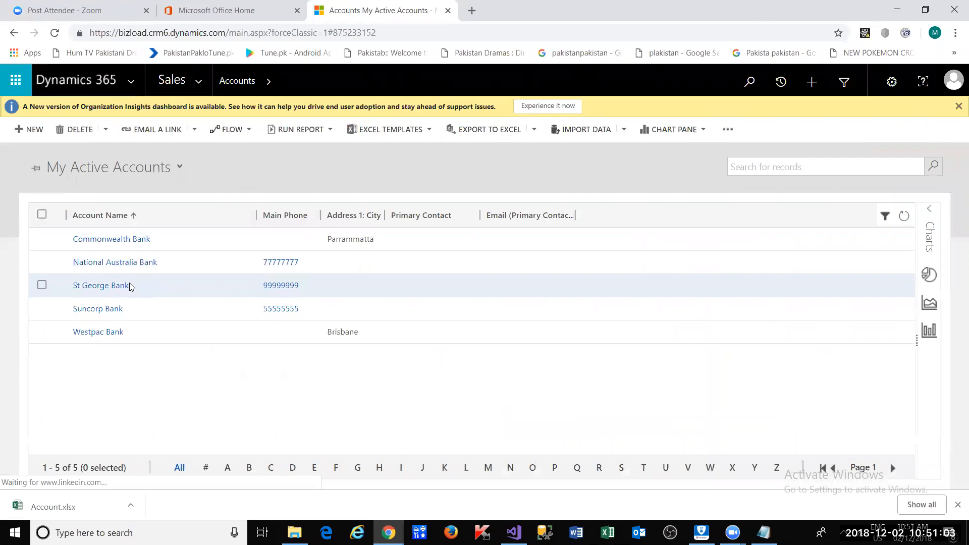
left_click(121, 287)
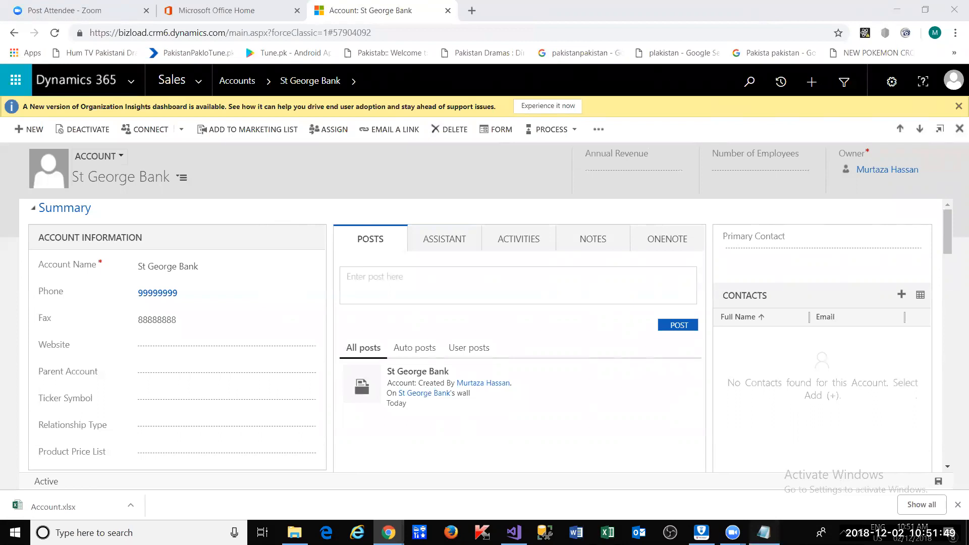
left_click(764, 532)
left_click(305, 250)
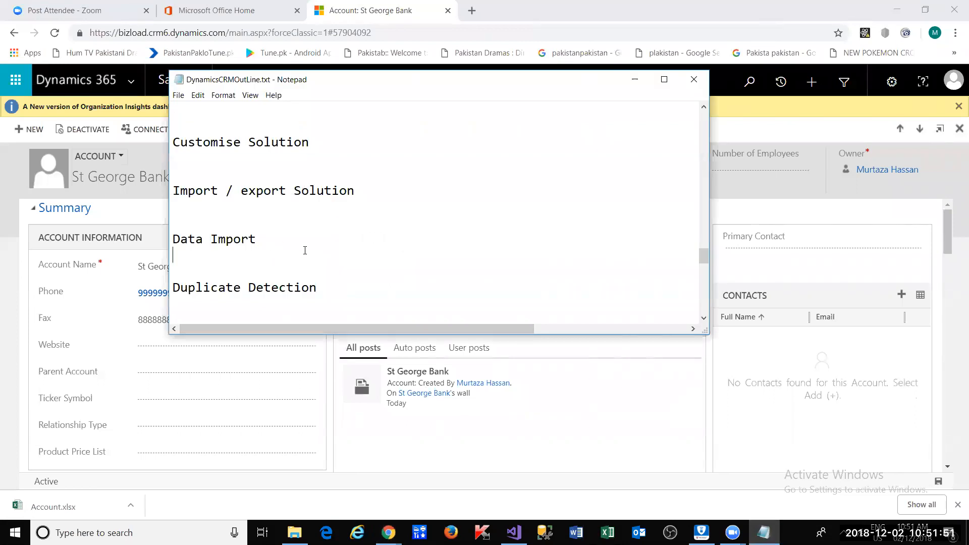
Select the Duplicate Detection topic in the outline and return to the St George Bank account.
scroll(313, 247, "down", 1)
left_click_drag(170, 241, 2, 267)
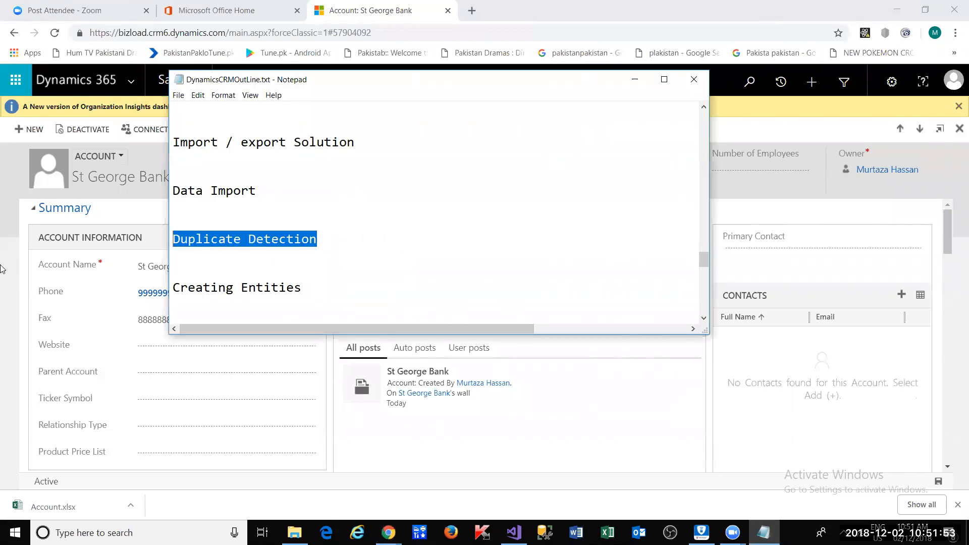
left_click(4, 272)
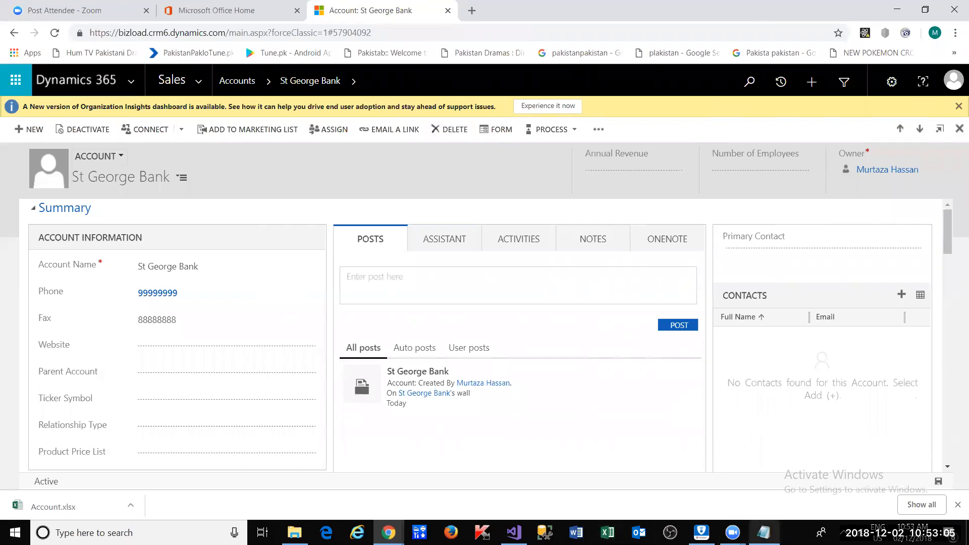
left_click(764, 532)
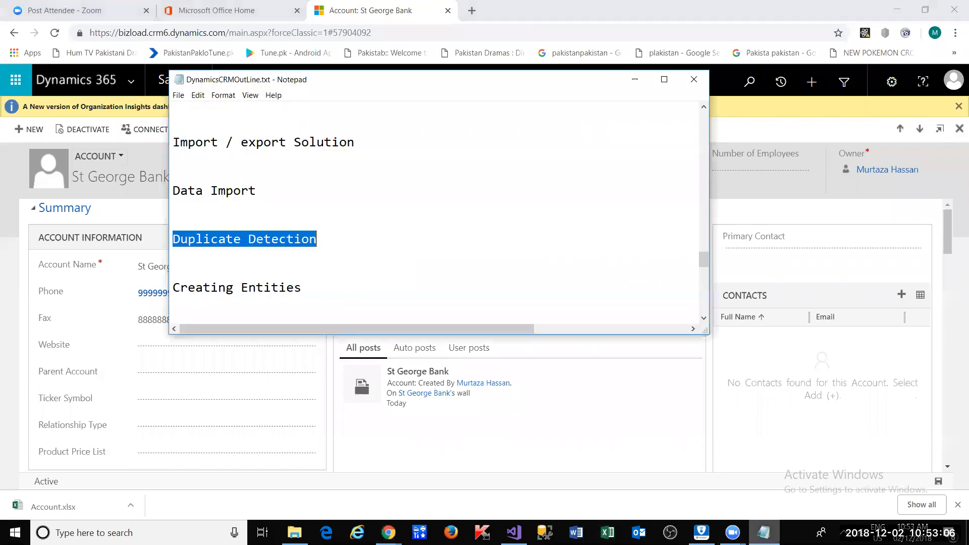
double_click(208, 238)
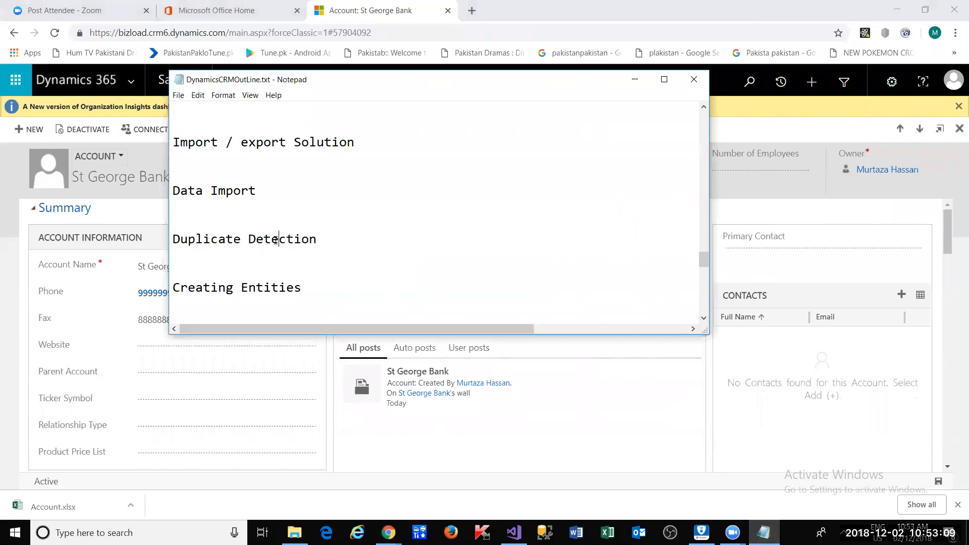
double_click(277, 239)
left_click(719, 27)
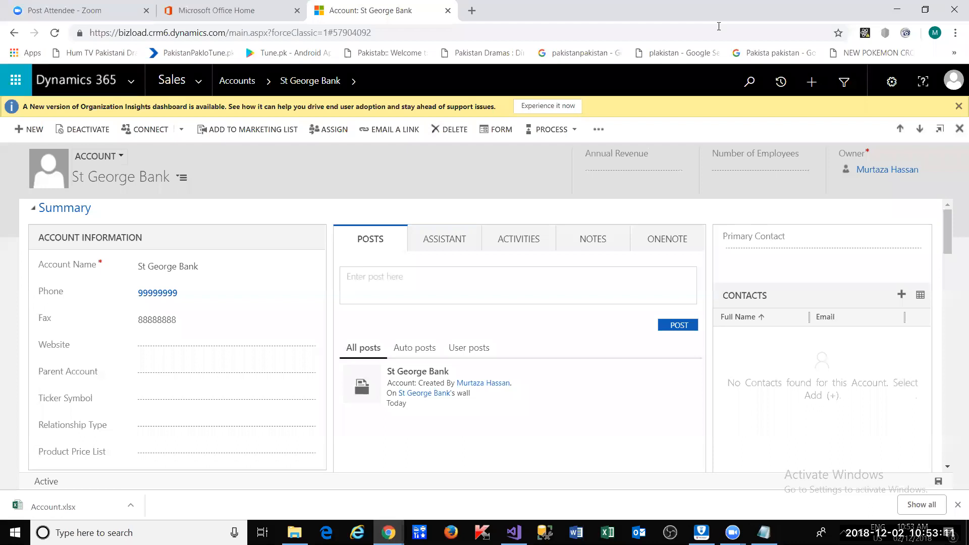
Look over the Data Management settings page.
left_click(198, 88)
left_click(437, 132)
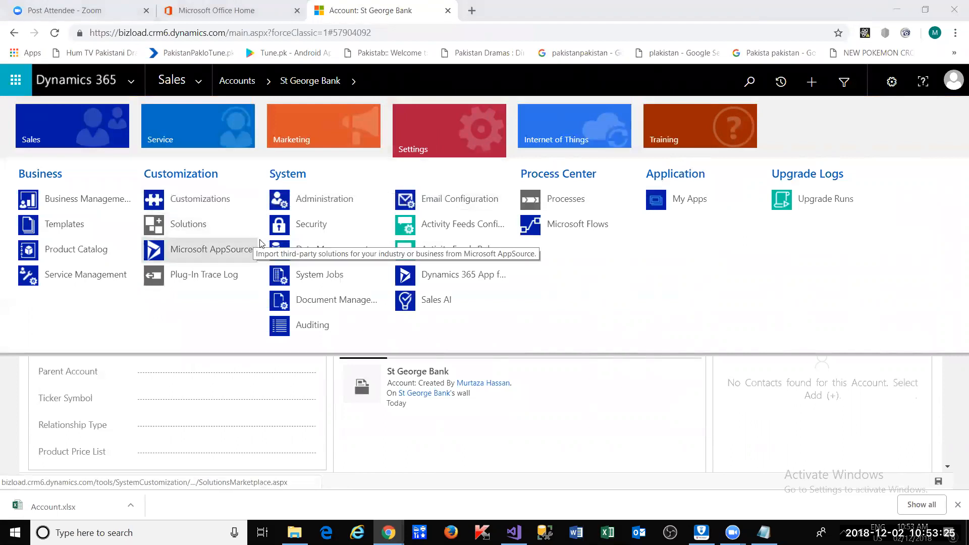
left_click(298, 256)
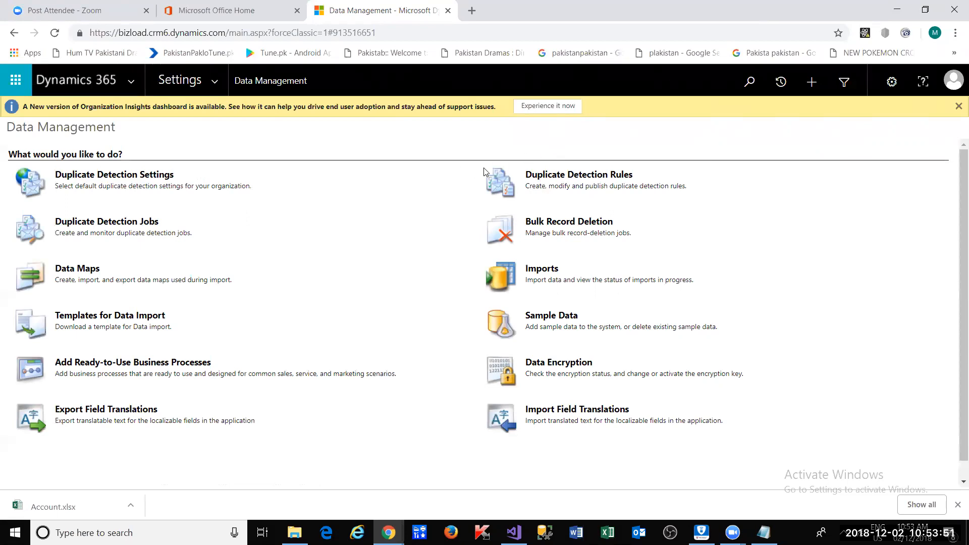
Return to the My Active Accounts list under Sales.
left_click(215, 92)
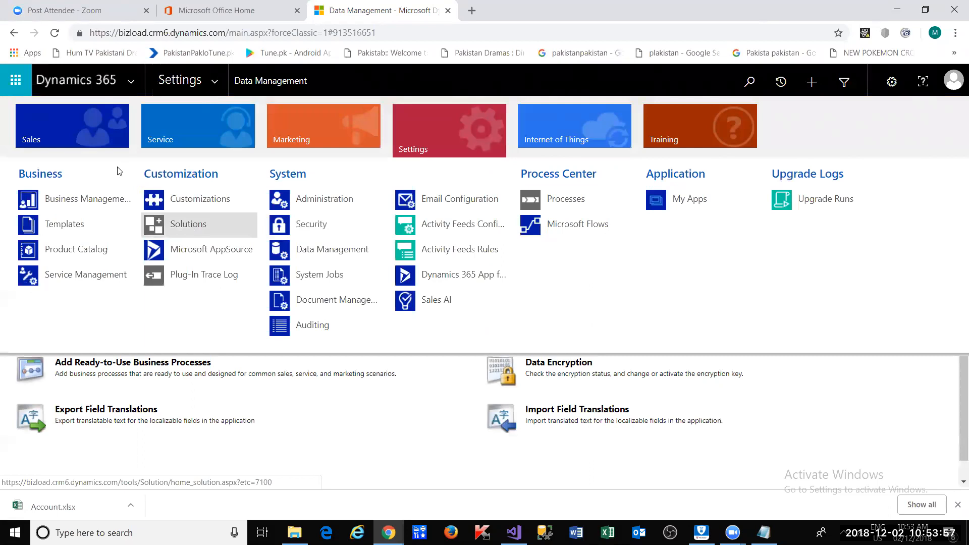
left_click(102, 132)
left_click(188, 207)
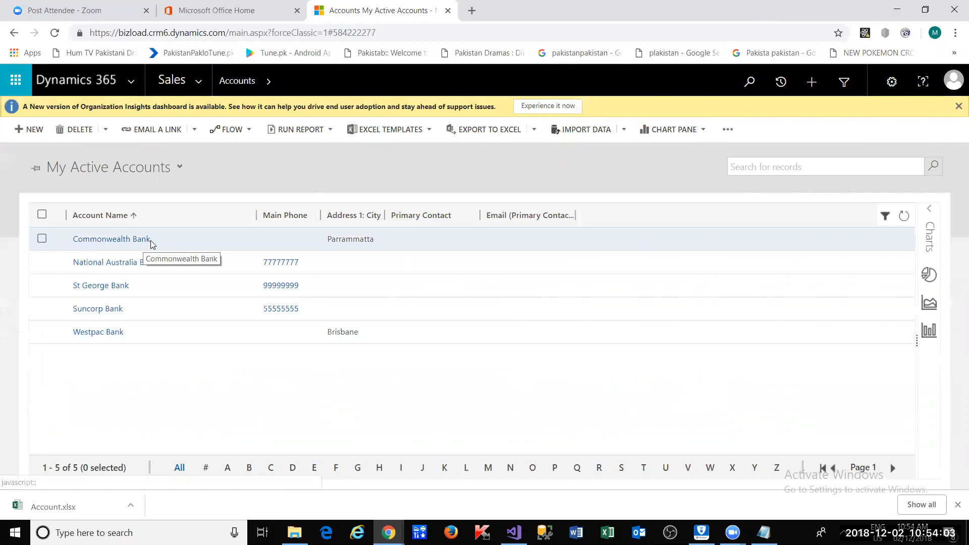
Try saving a new account named Commonwealth Bank and cancel at the Duplicates Detected warning.
left_click(27, 129)
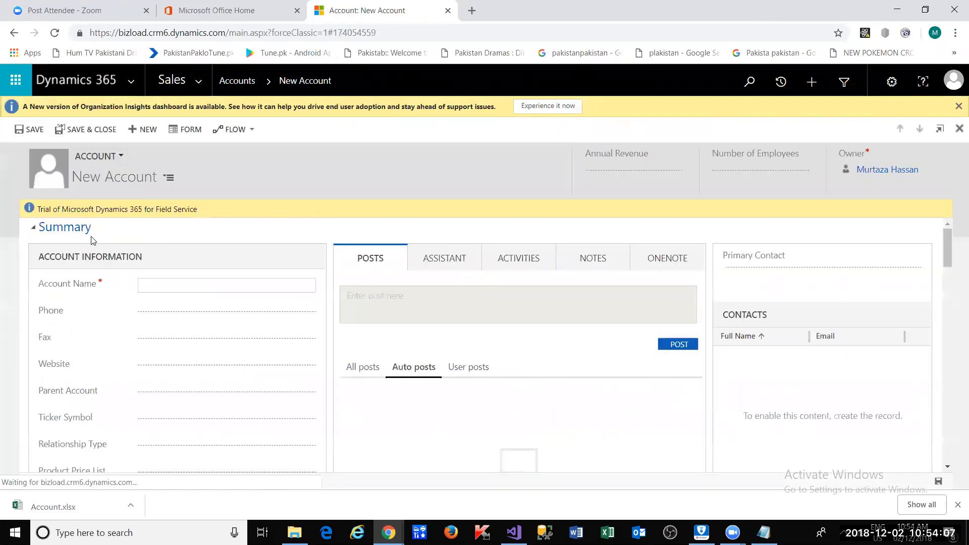
type("C")
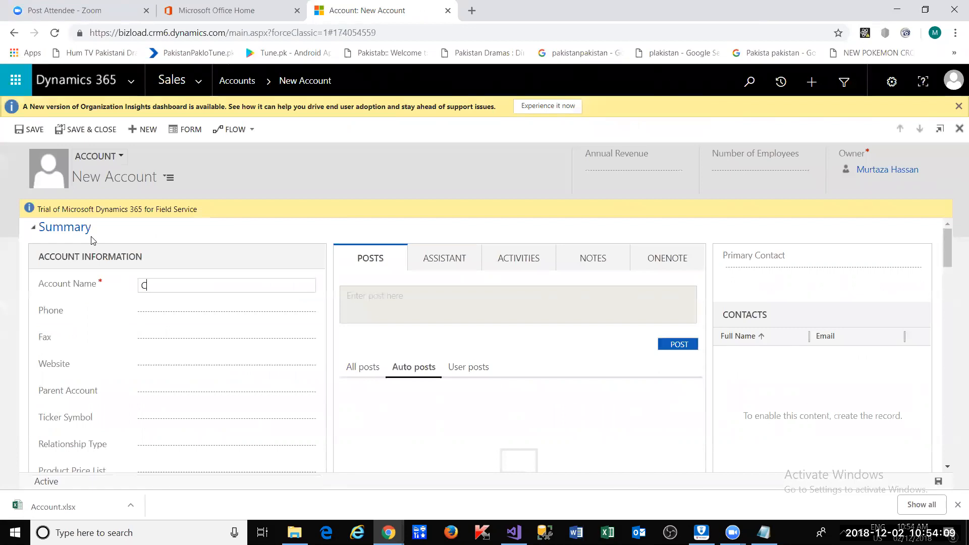
type("ommonwealth B")
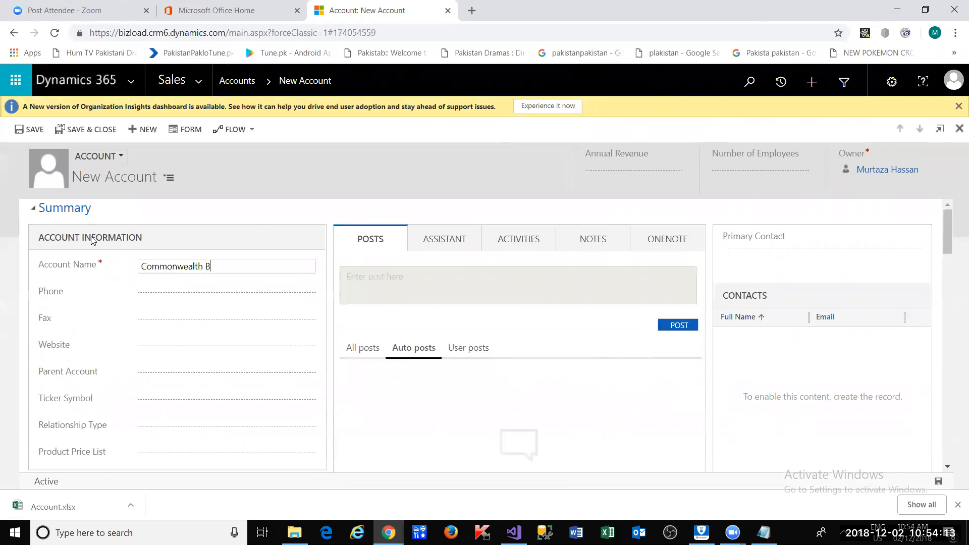
type("ank")
key("Tab")
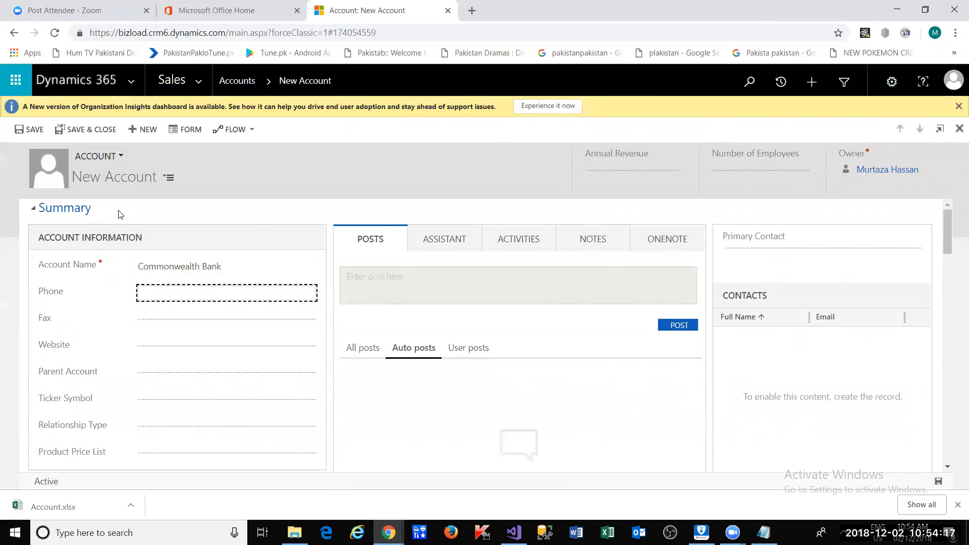
left_click(152, 268)
left_click(30, 134)
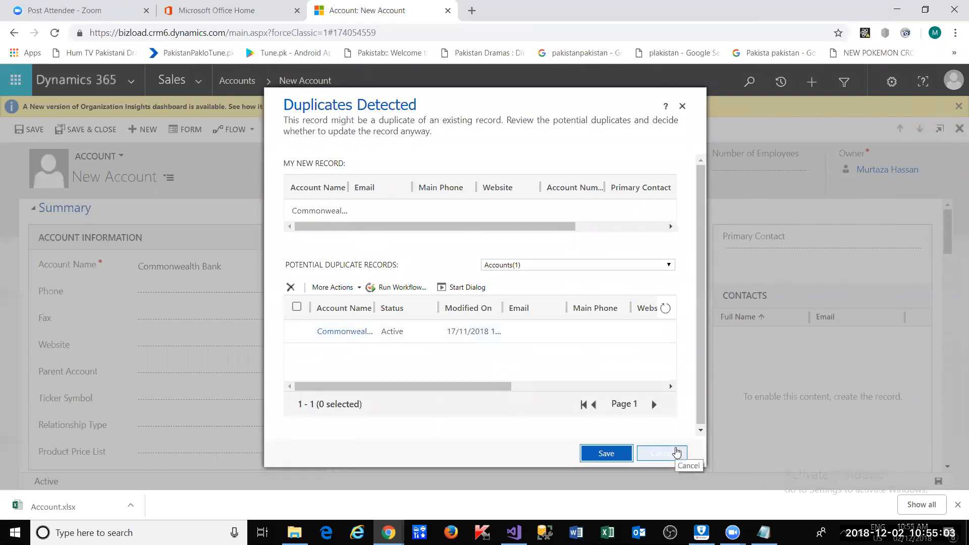
left_click(677, 452)
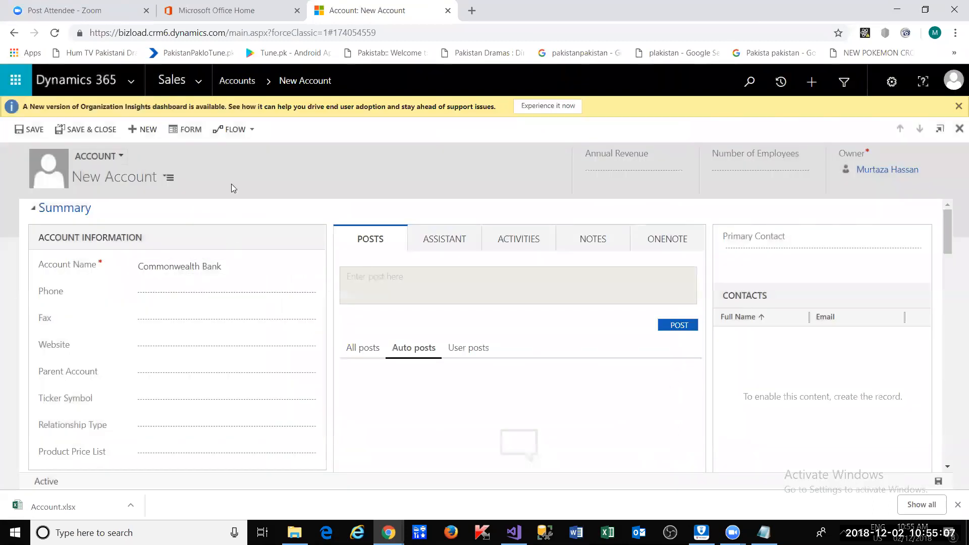
left_click(205, 86)
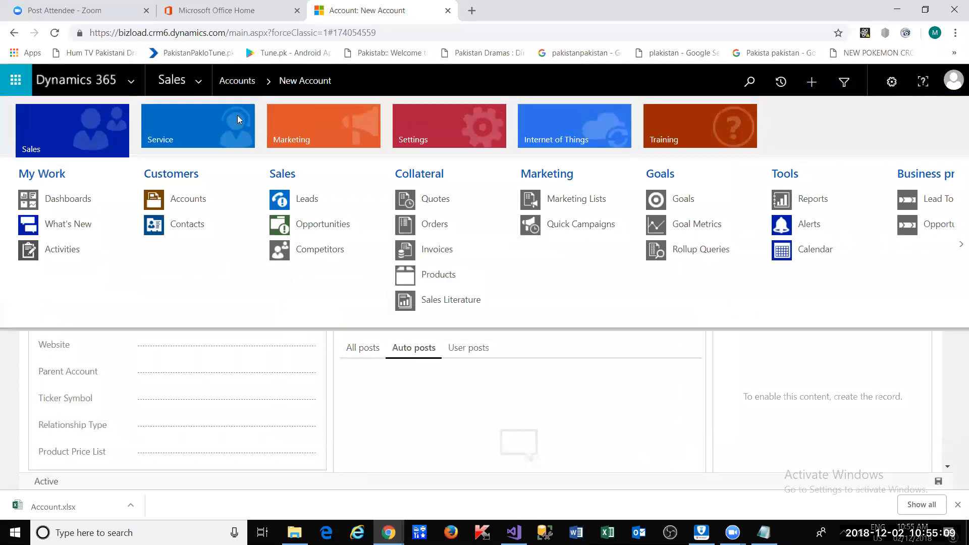
Go to Data Management, discard the unsaved account, and open the 'Accounts with the same Account Name' rule.
left_click(415, 125)
left_click(328, 249)
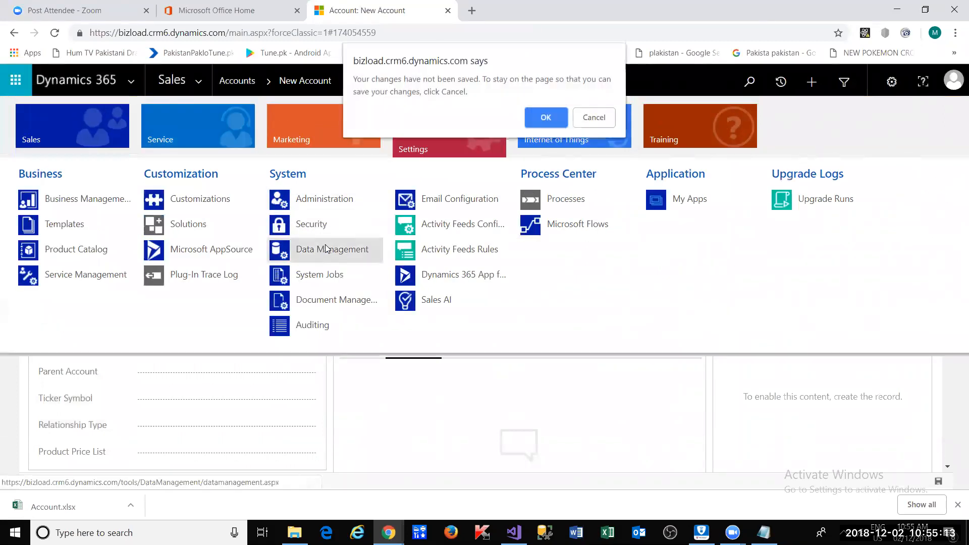
left_click(528, 125)
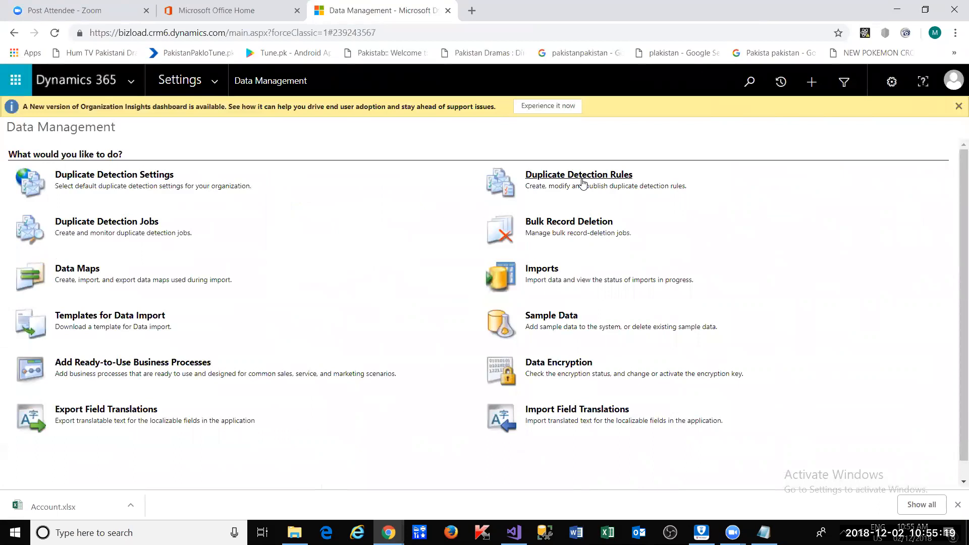
left_click(580, 185)
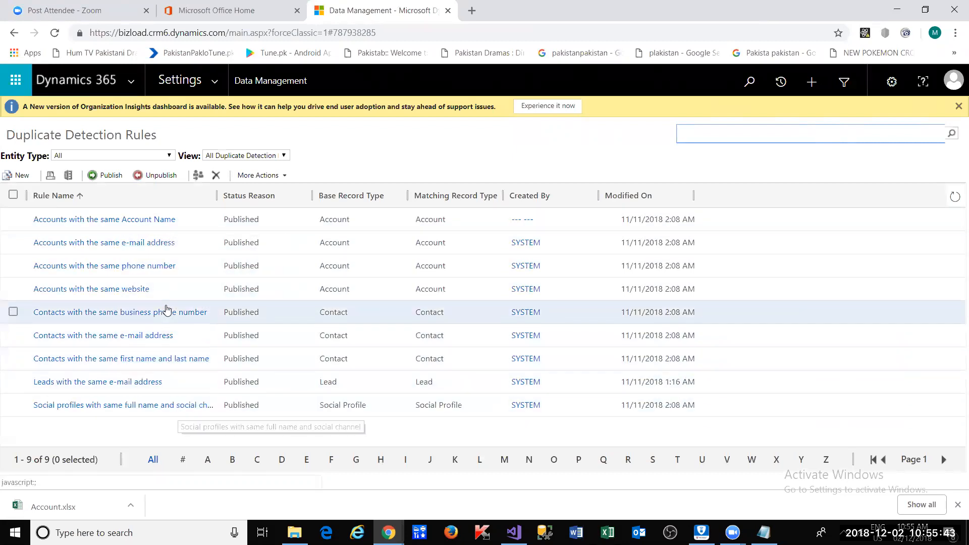
left_click(135, 225)
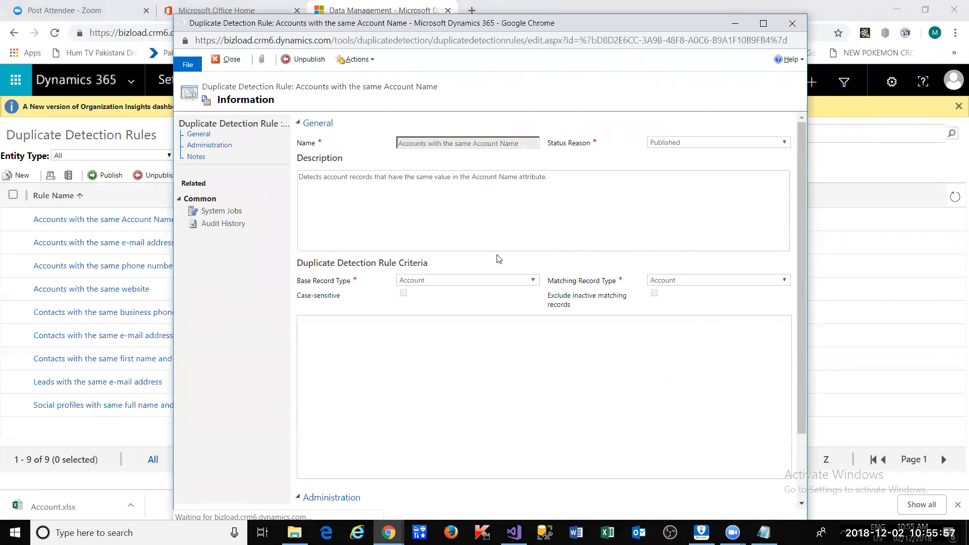
Maximize the rule form and unpublish 'Accounts with the same Account Name', confirming with OK.
scroll(664, 288, "down", 2)
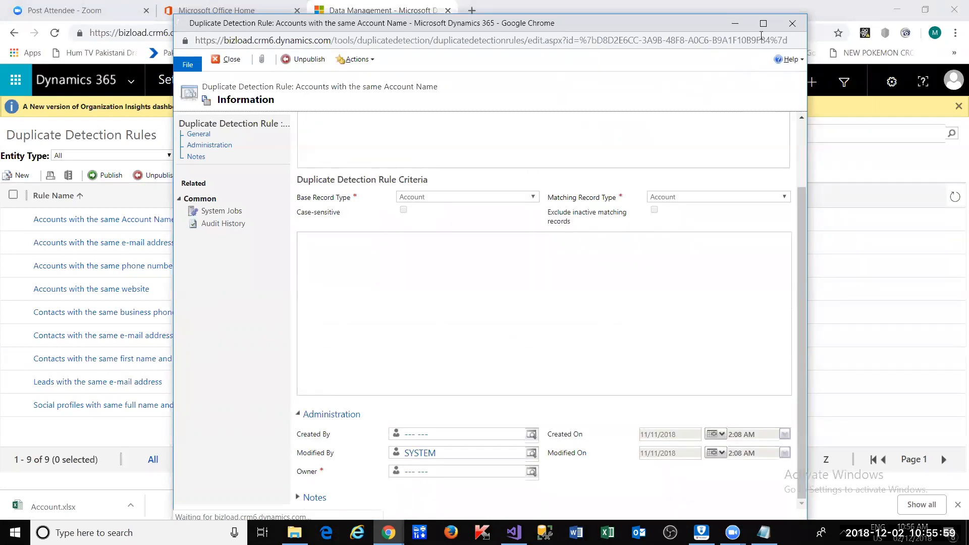
left_click(763, 23)
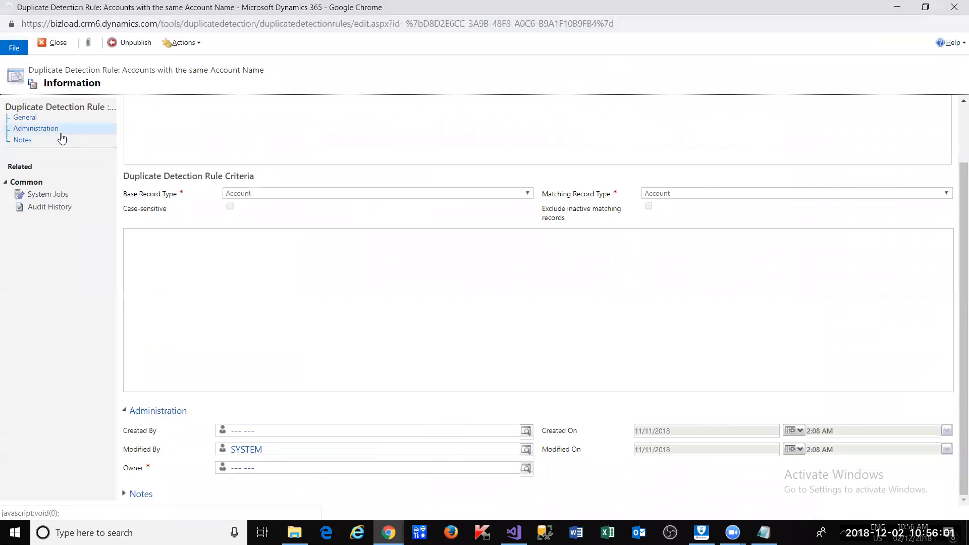
left_click(34, 120)
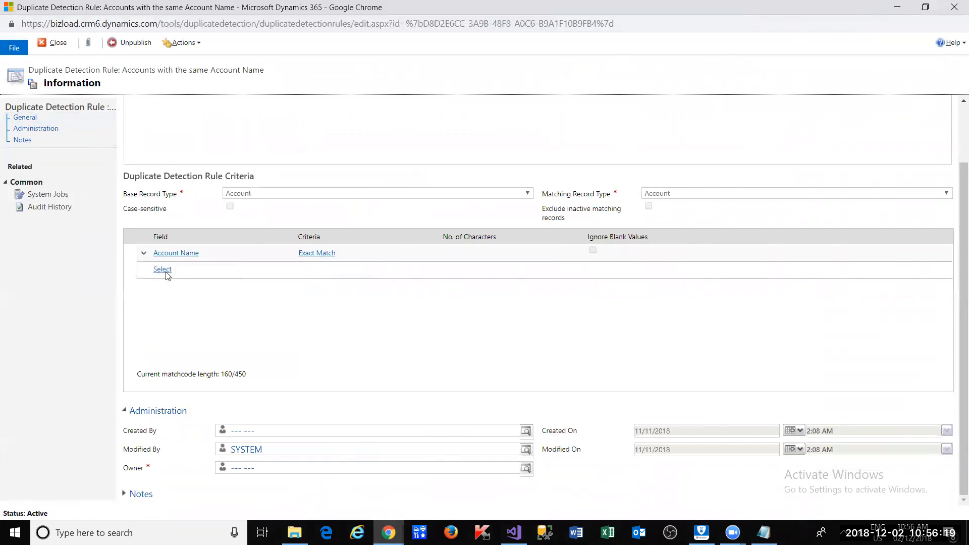
left_click(127, 42)
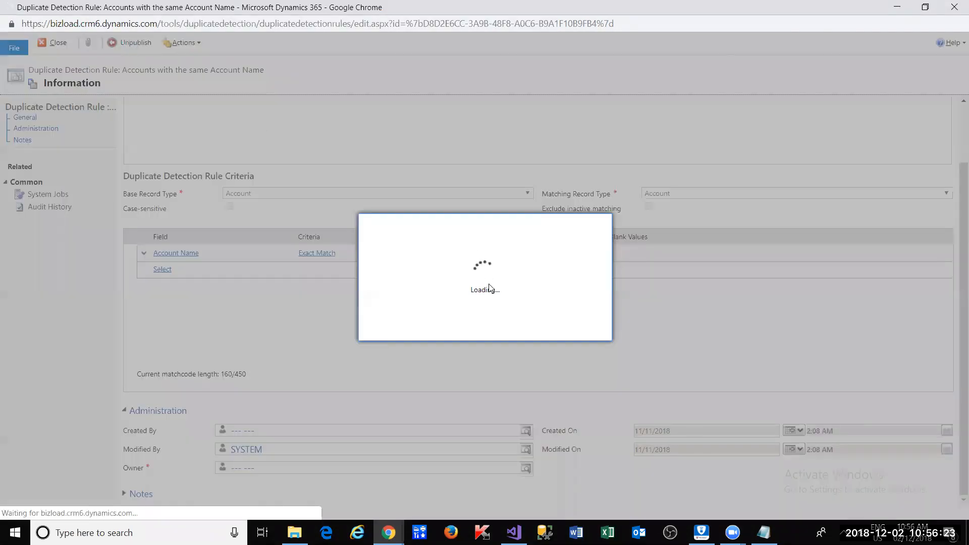
left_click(511, 327)
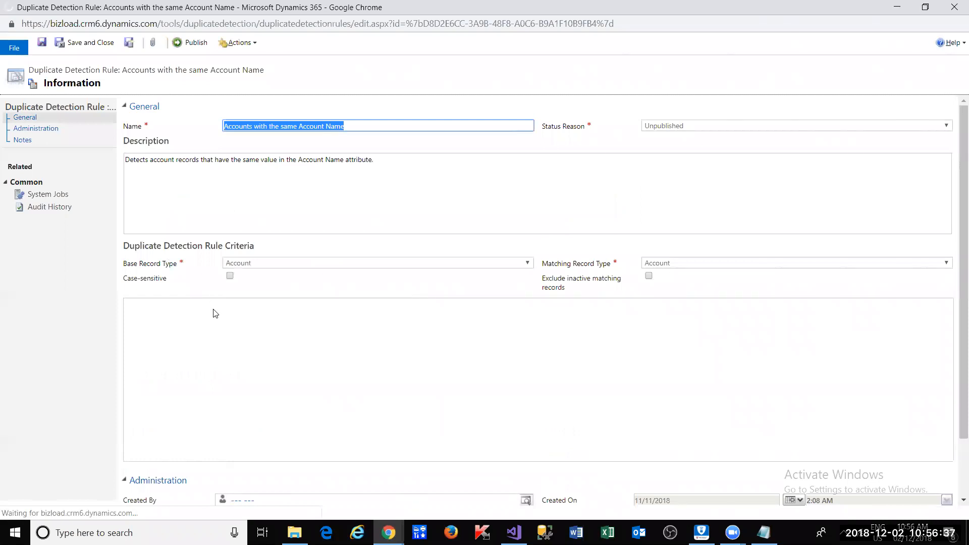
Add a second criteria row and set its field to Address 1: Fax.
left_click(161, 354)
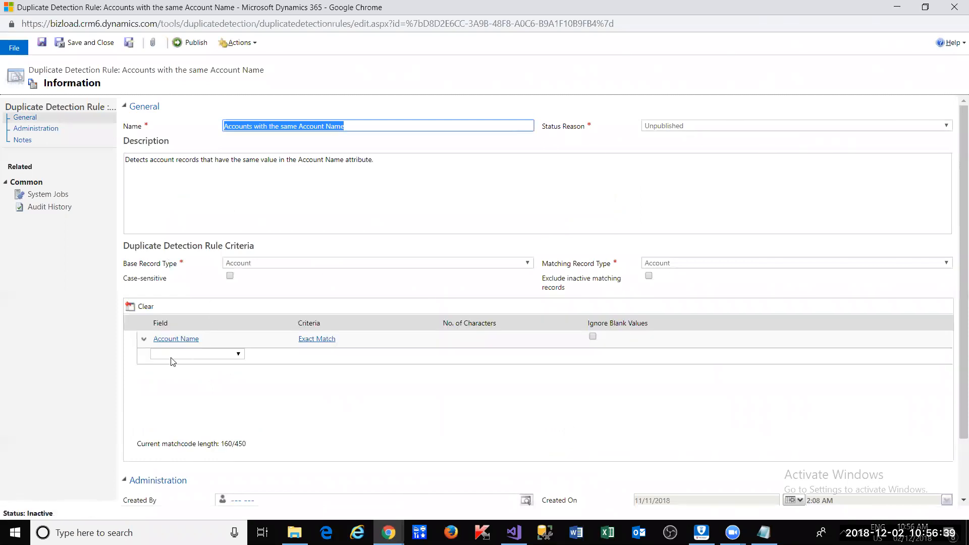
left_click(173, 355)
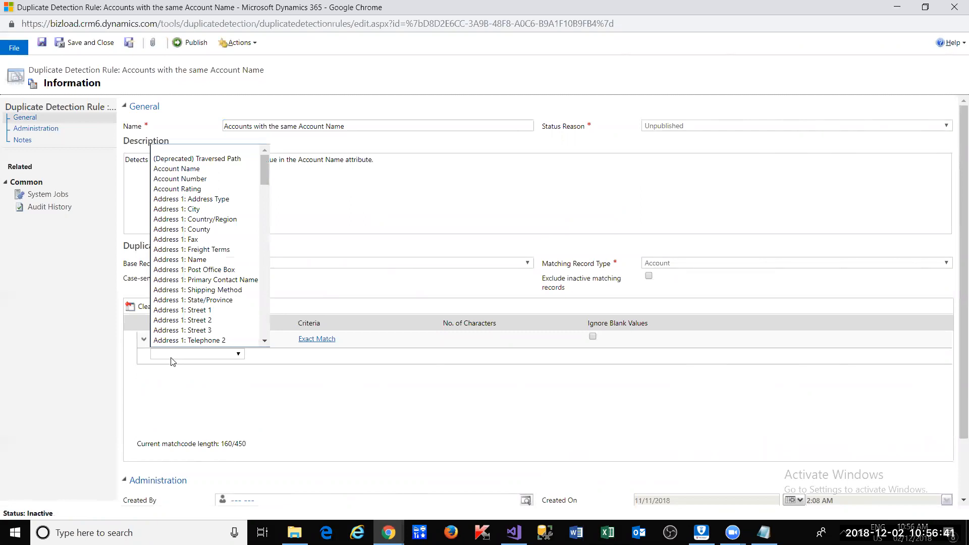
left_click(167, 209)
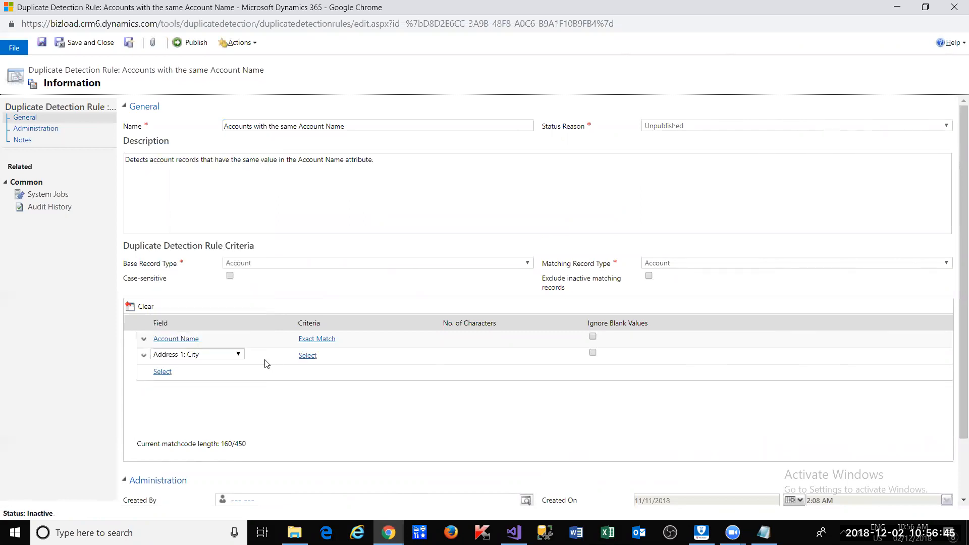
left_click(239, 356)
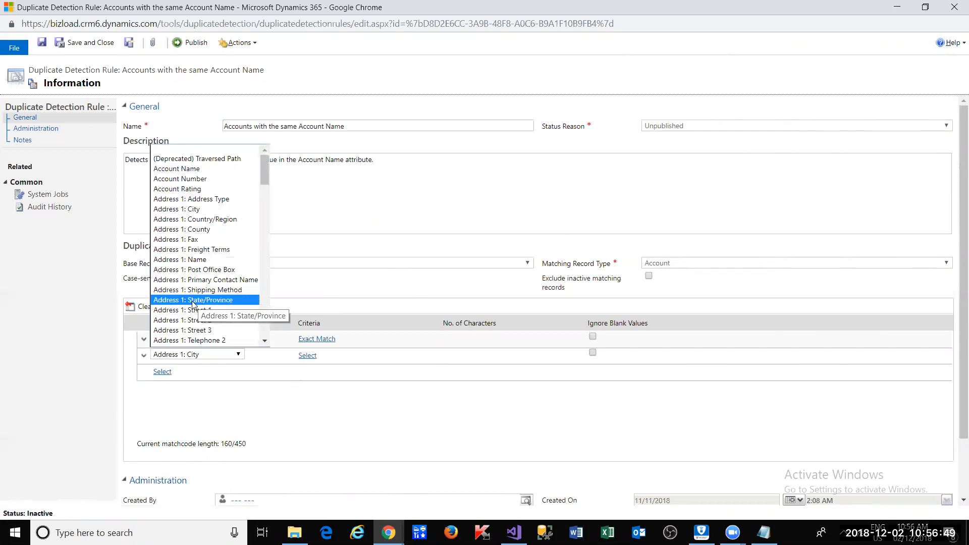
scroll(192, 308, "down", 3)
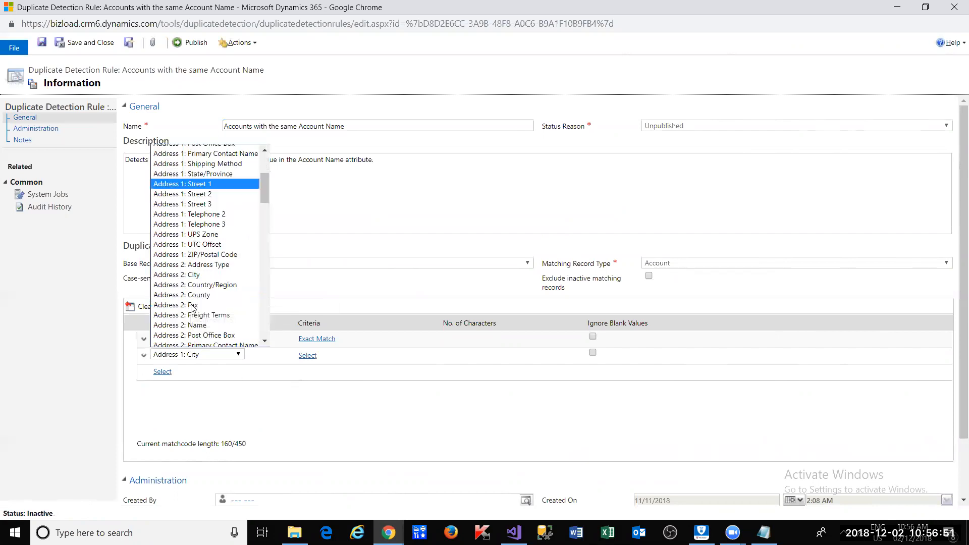
scroll(199, 328, "down", 3)
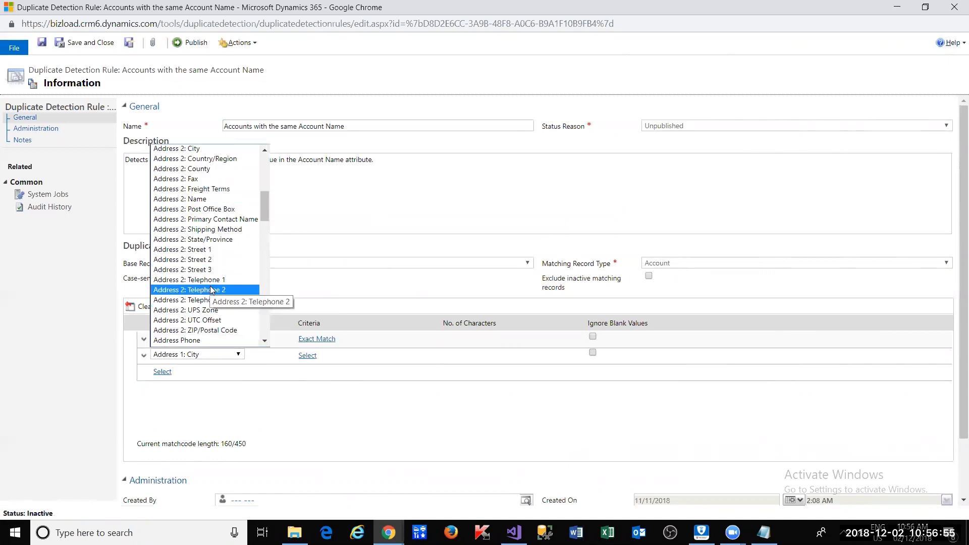
scroll(222, 297, "up", 6)
scroll(234, 306, "down", 3)
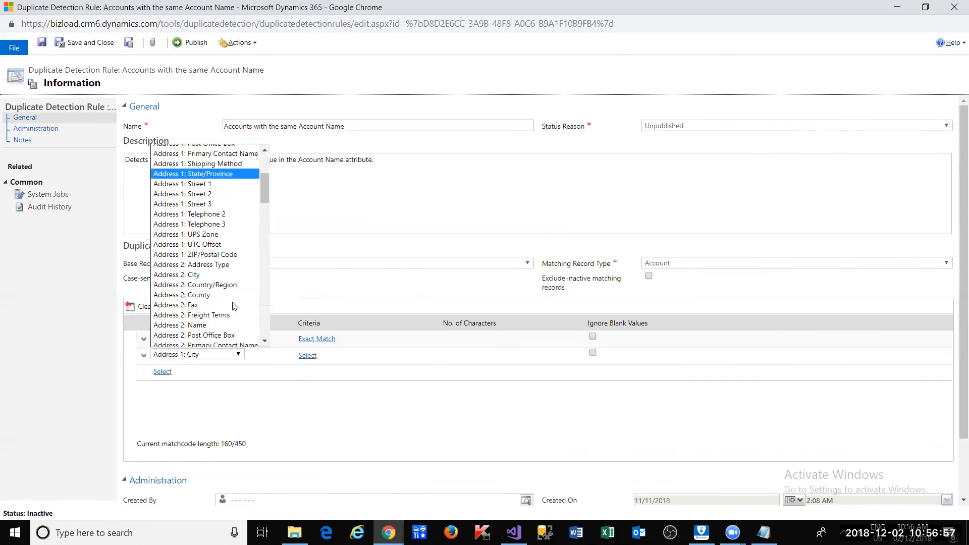
scroll(233, 308, "up", 4)
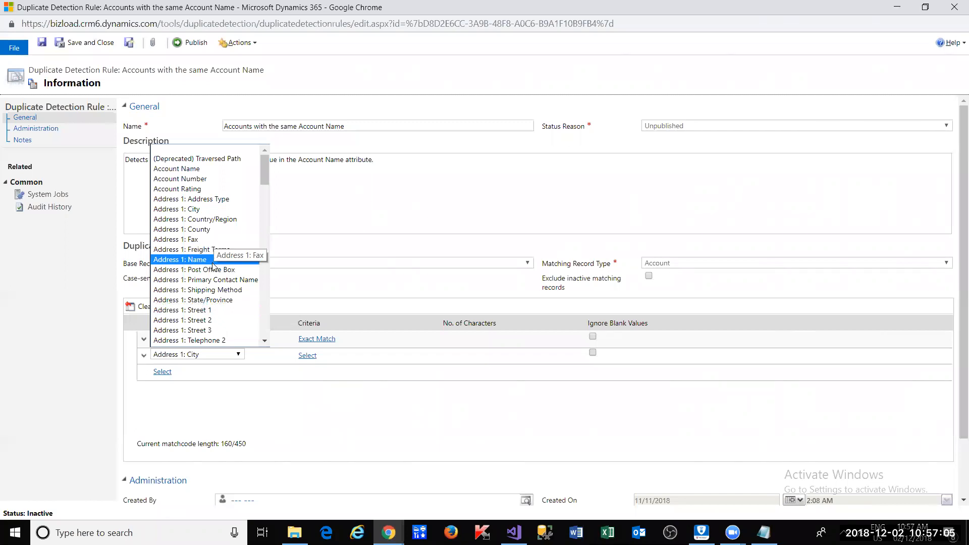
scroll(217, 250, "down", 3)
scroll(218, 250, "up", 3)
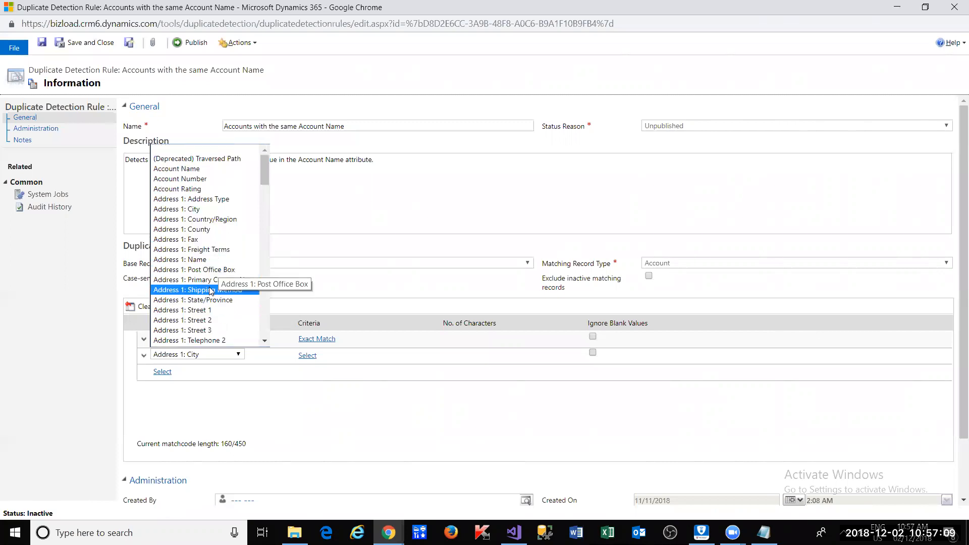
left_click(207, 240)
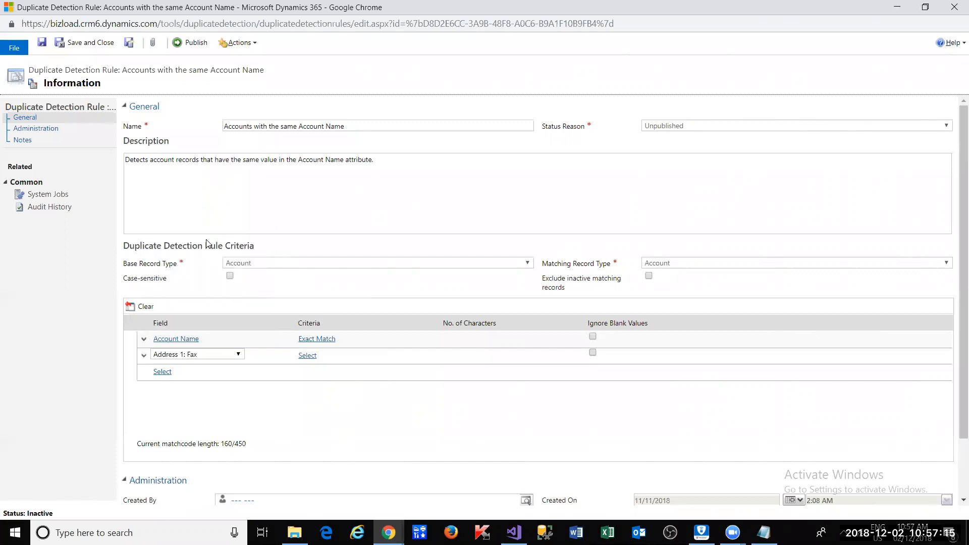
Set Exact Match on the Account Name and Address 1: Fax rows, then attempt to publish.
left_click(196, 338)
left_click(307, 356)
left_click(319, 356)
left_click(323, 371)
left_click(359, 337)
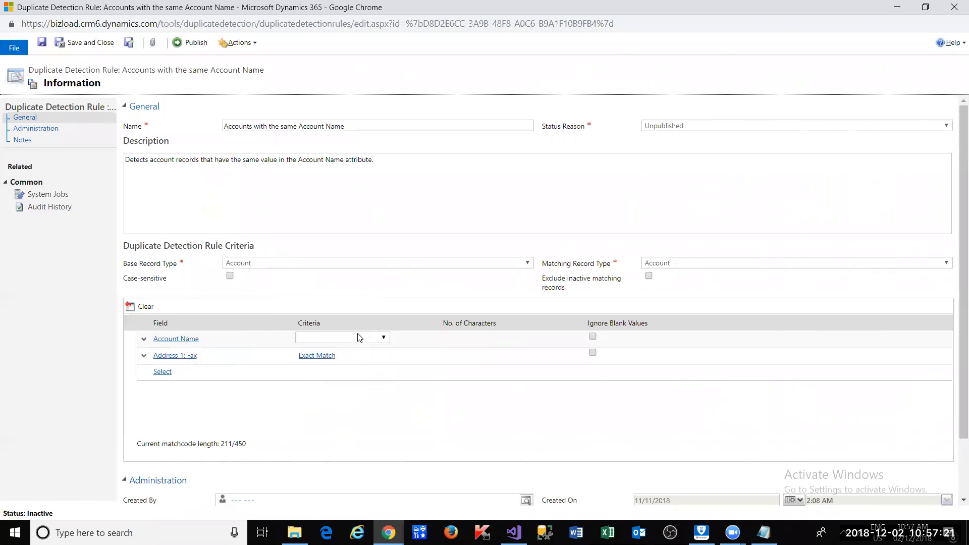
left_click(349, 359)
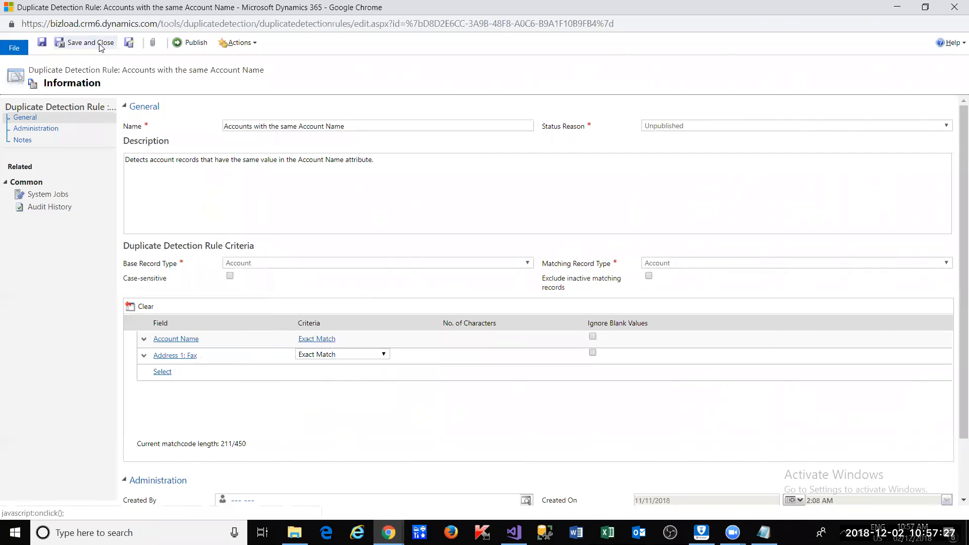
left_click(197, 48)
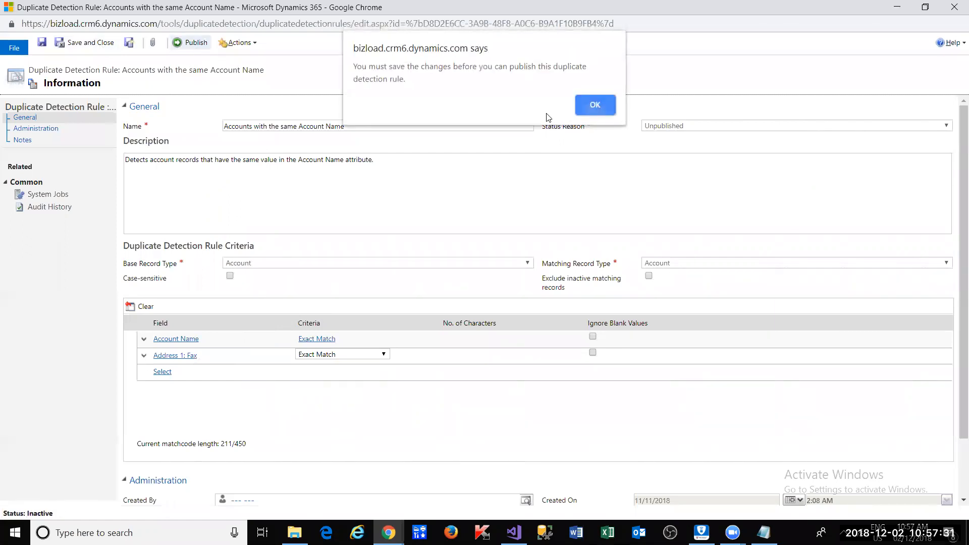
Dismiss the save-before-publishing alert, save the rule, and retry Publish.
left_click(593, 106)
left_click(41, 44)
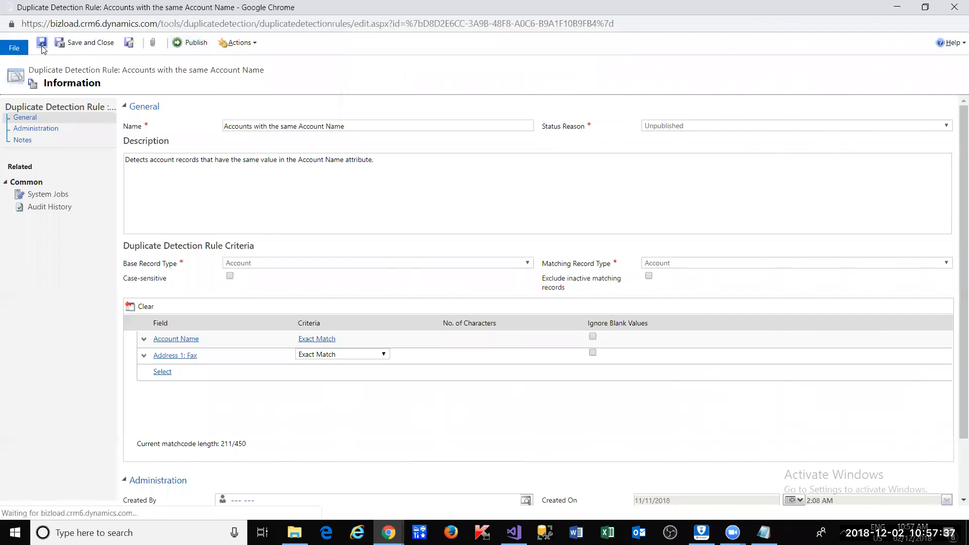
left_click(182, 47)
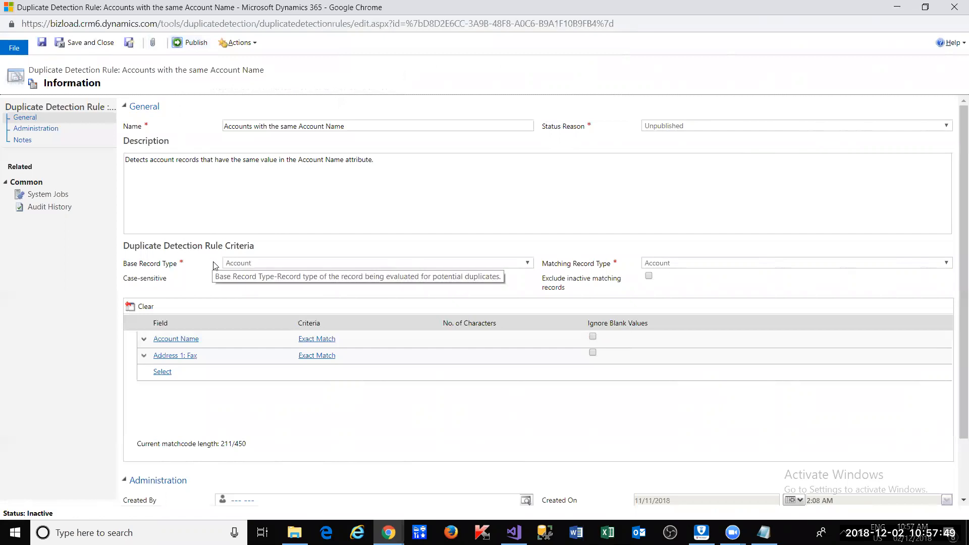
Publish the saved rule, confirm with OK, and close the rule form.
left_click(196, 42)
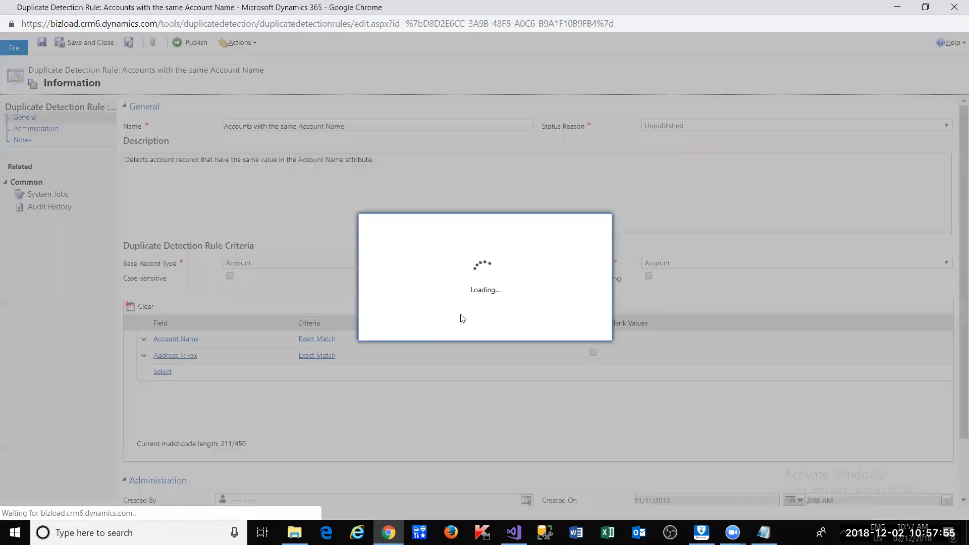
left_click(493, 333)
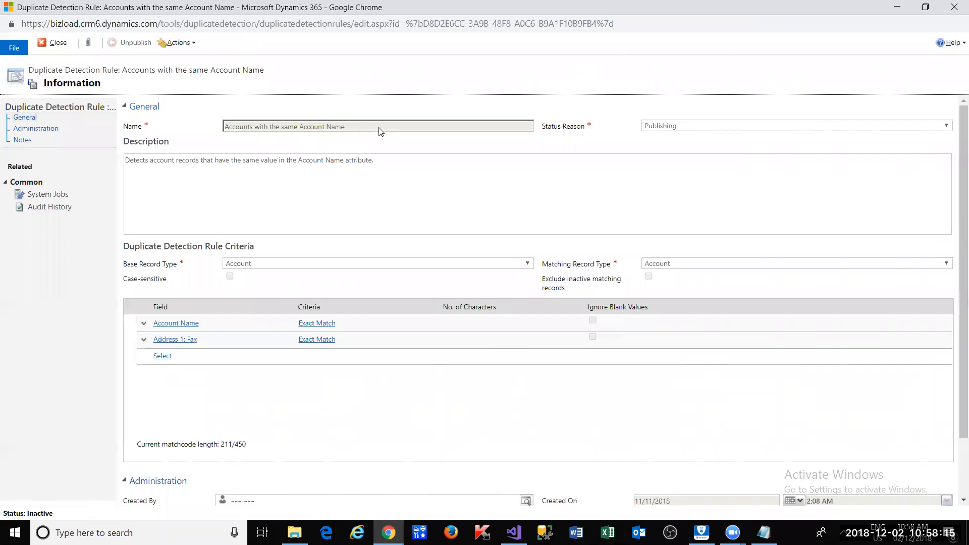
left_click_drag(367, 126, 204, 127)
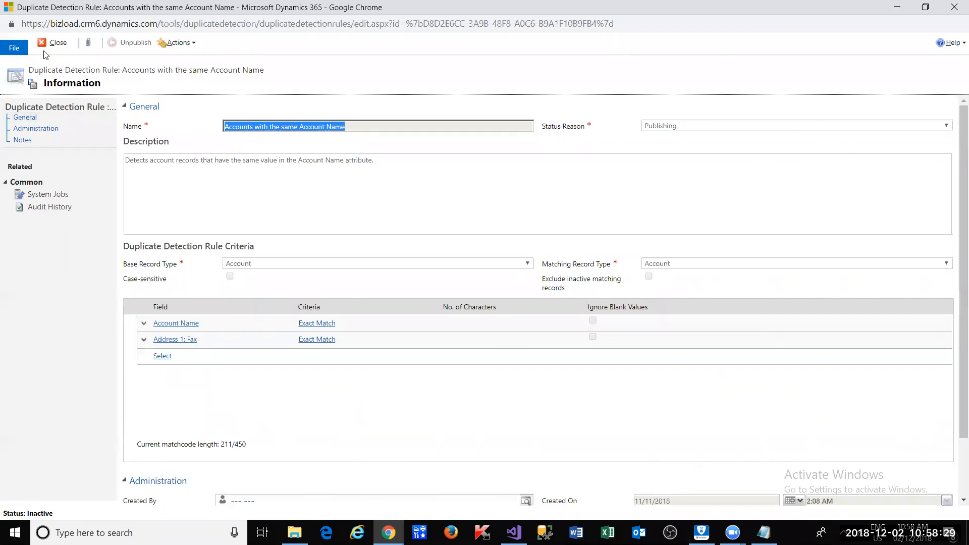
left_click(57, 43)
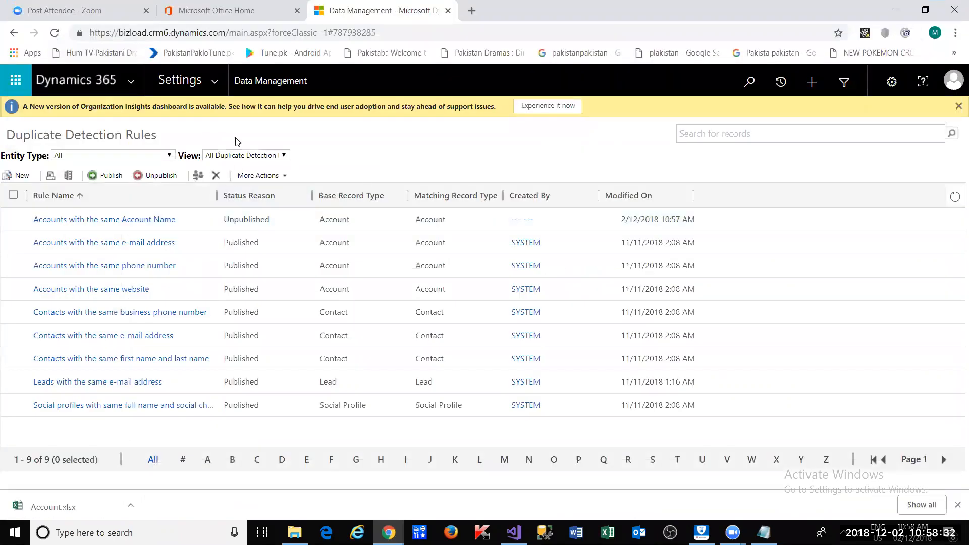
Review the 'Contacts with the same e-mail address' rule, close it, and open the area navigation.
left_click(227, 84)
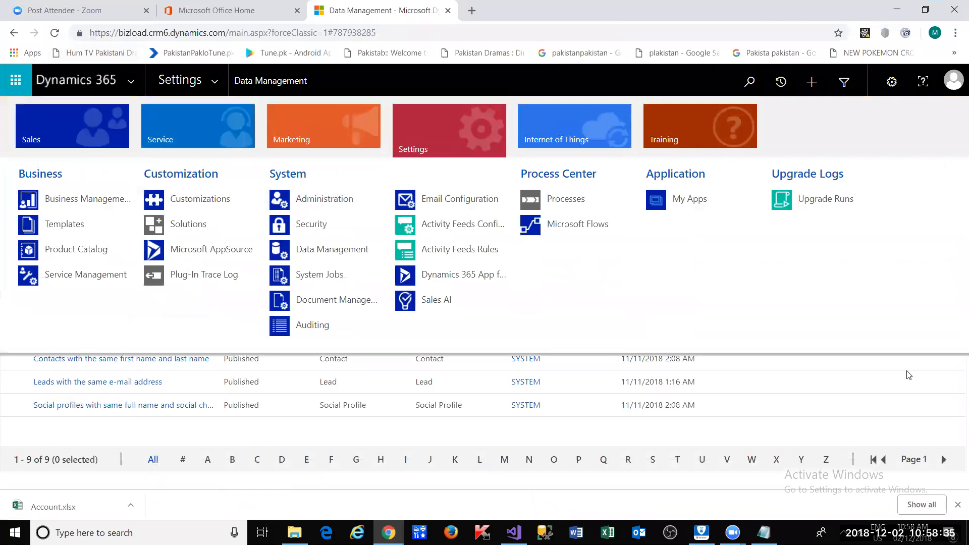
left_click(900, 391)
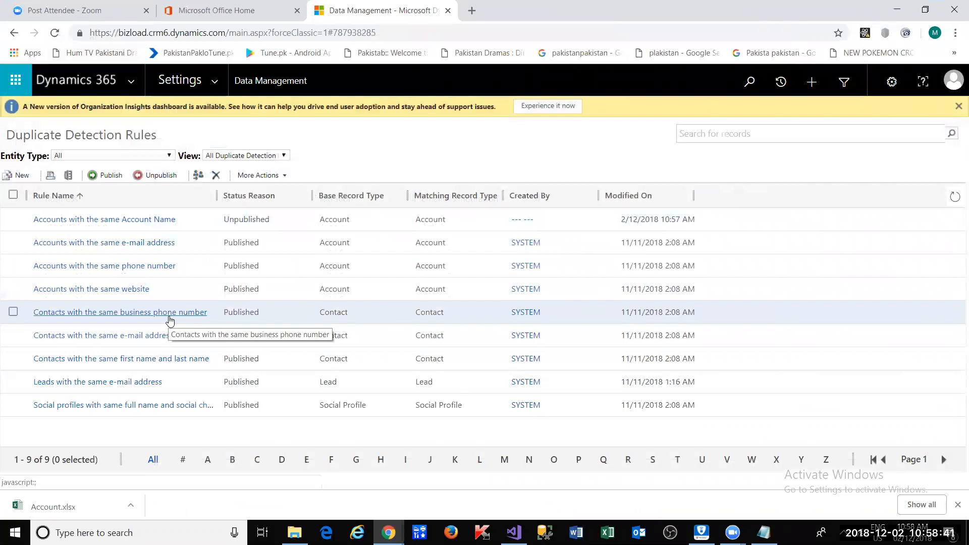
left_click(149, 339)
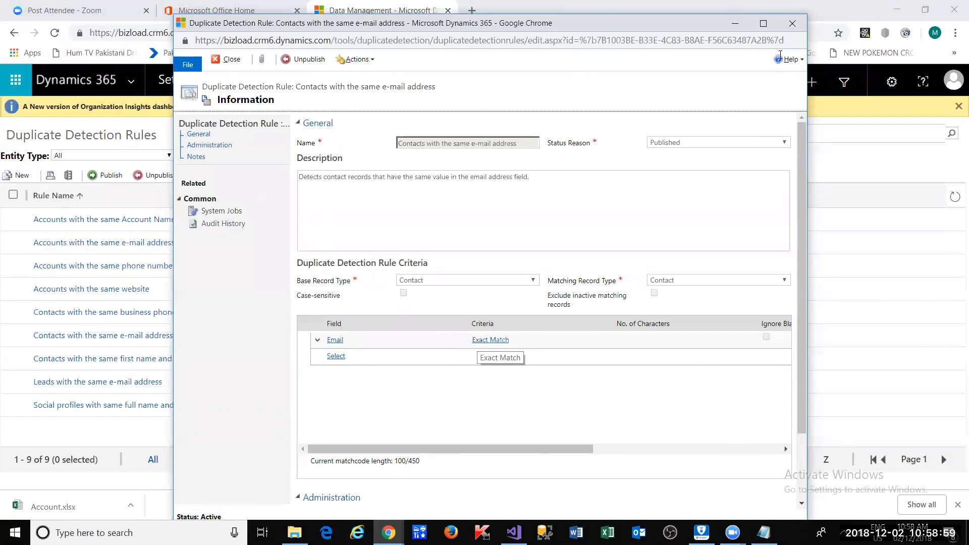
left_click(222, 60)
left_click(216, 74)
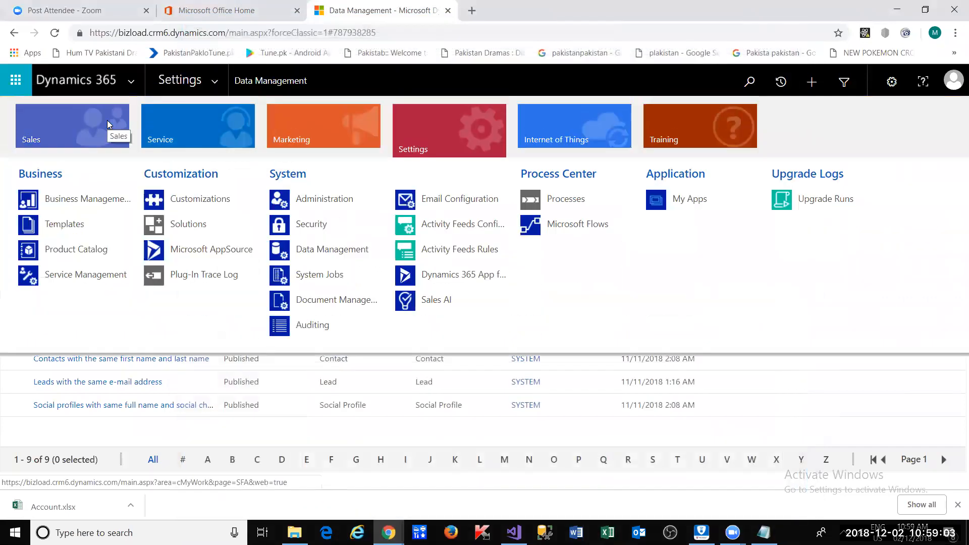
Create a new Commonwealth Bank account with fax 11111111 in Sales > Accounts and Save & Close.
left_click(107, 120)
left_click(187, 198)
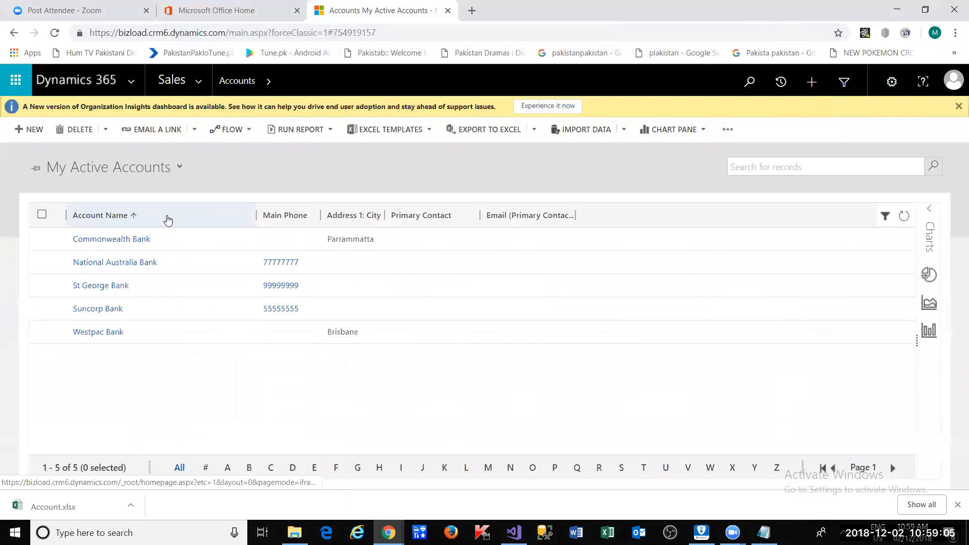
left_click(18, 132)
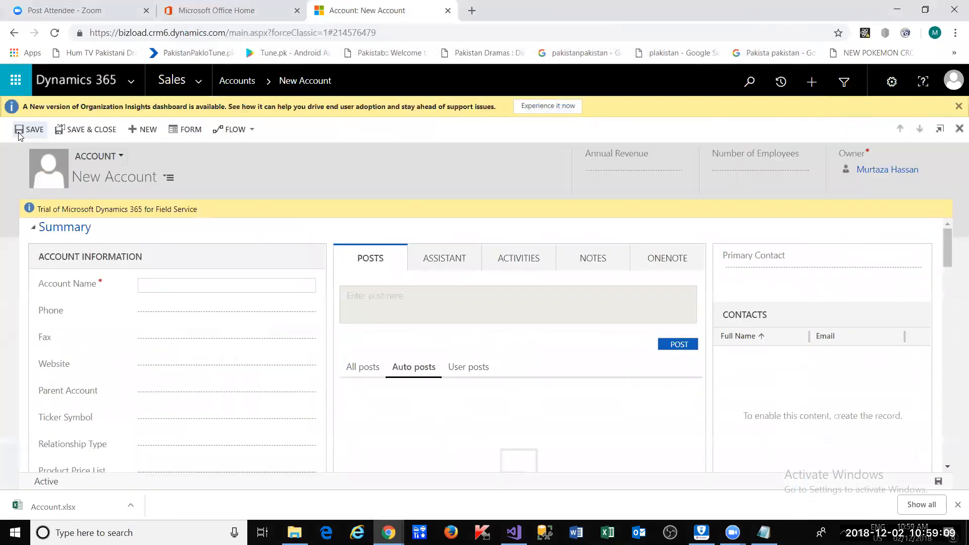
type("Commonwealth Bank")
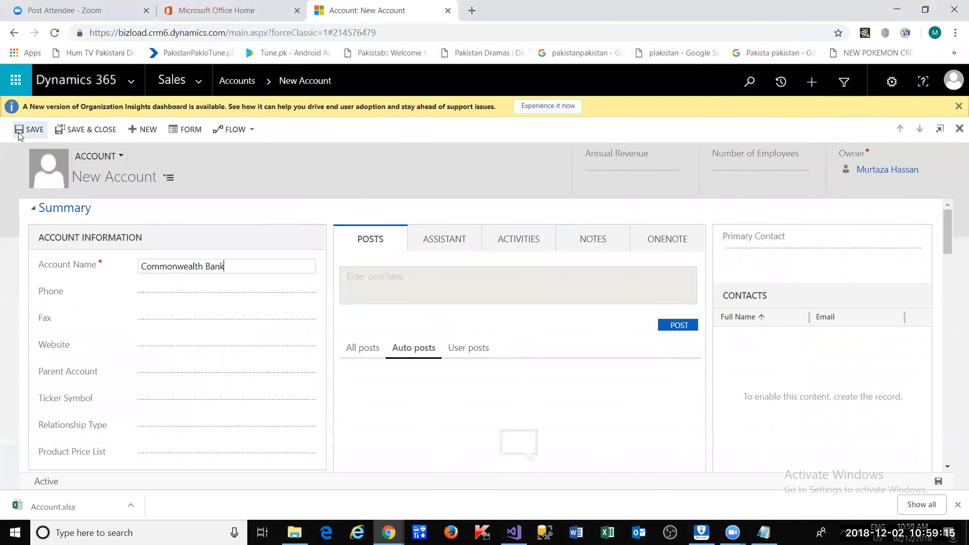
key("Tab")
key("Tab")
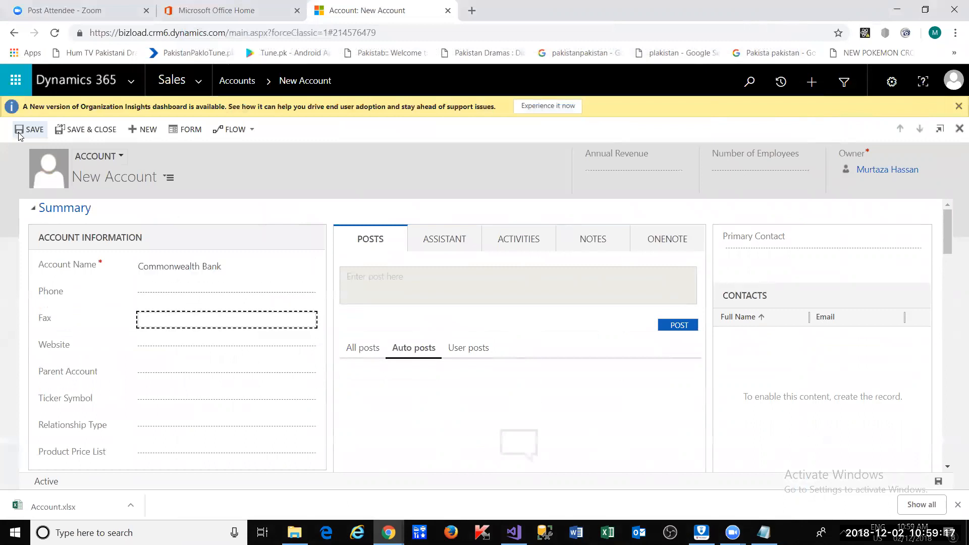
key("BackSpace")
key("BackSpace")
type("11111111")
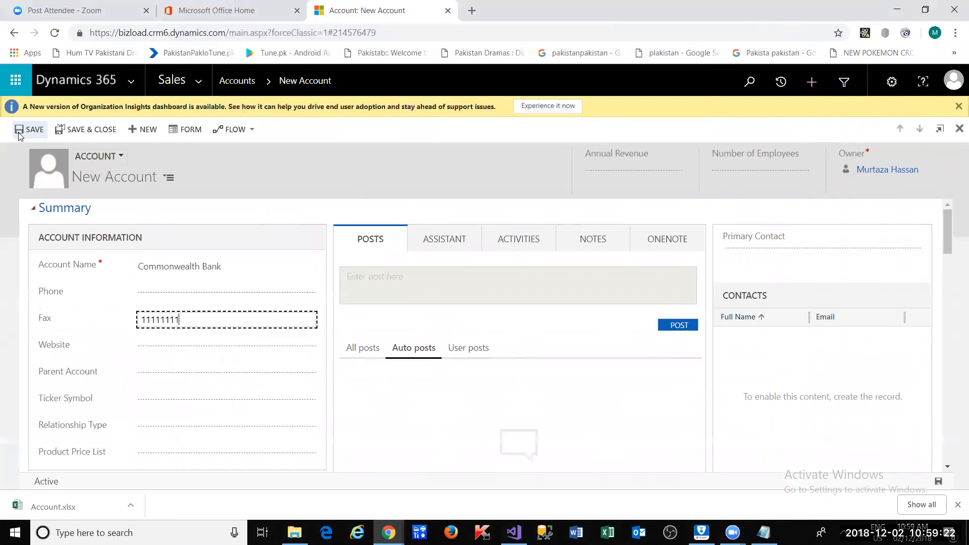
left_click(76, 131)
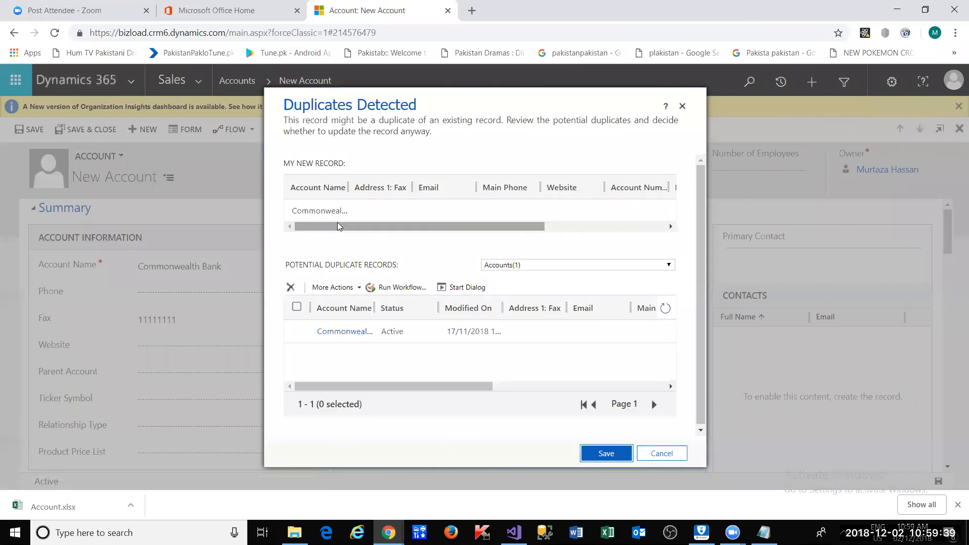
Cancel the duplicate warning, discard the new account, and open the existing Commonwealth Bank account.
left_click(684, 450)
left_click(237, 82)
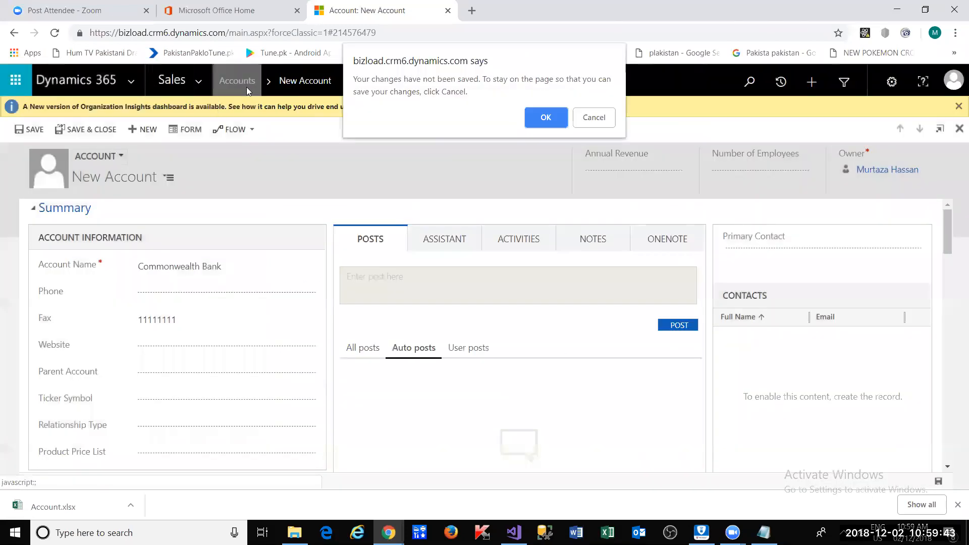
left_click(534, 122)
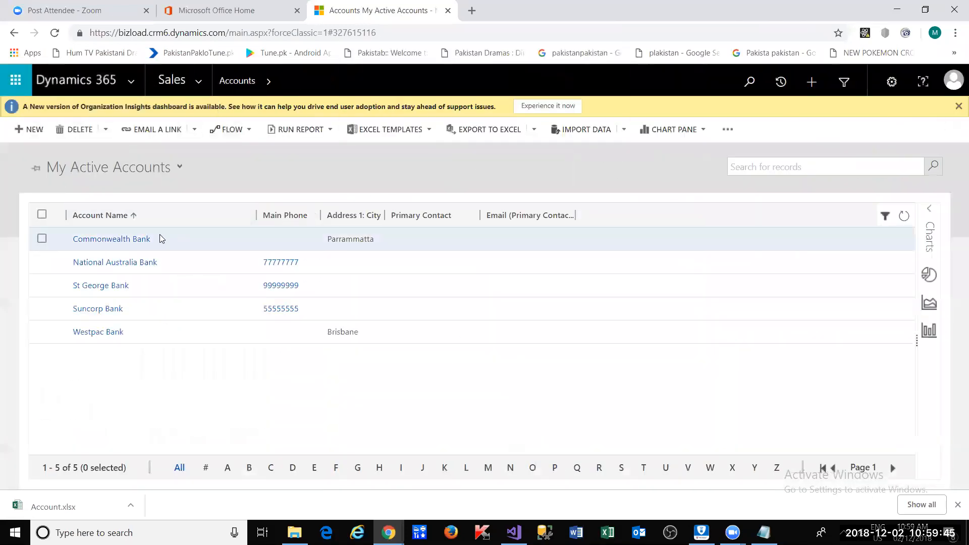
left_click(145, 240)
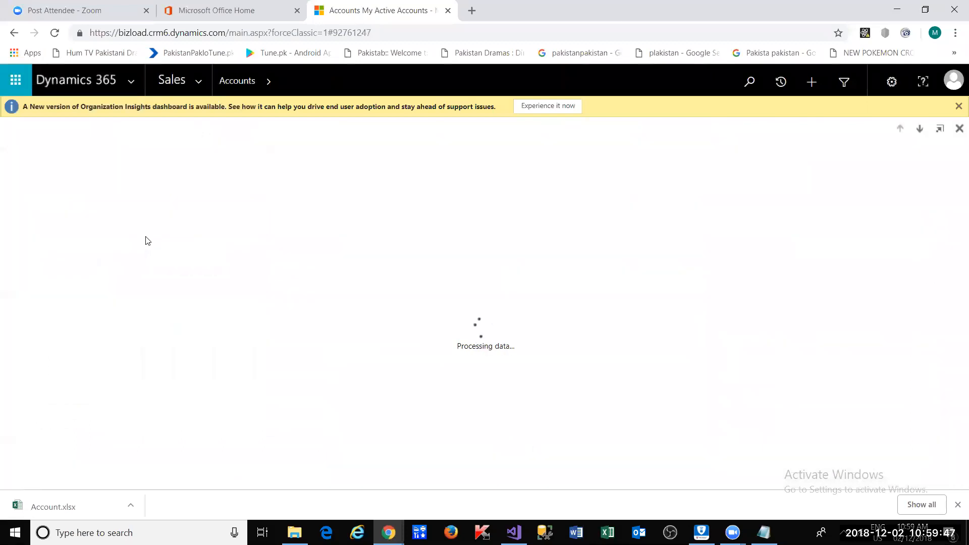
Inspect the existing account's Fax field without changing it, then return to the accounts list.
scroll(153, 342, "down", 5)
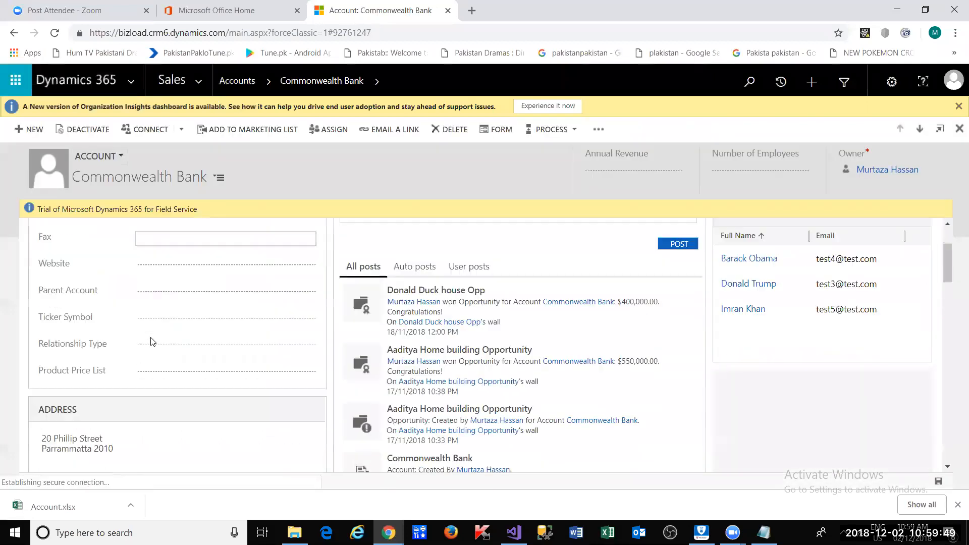
scroll(153, 341, "up", 4)
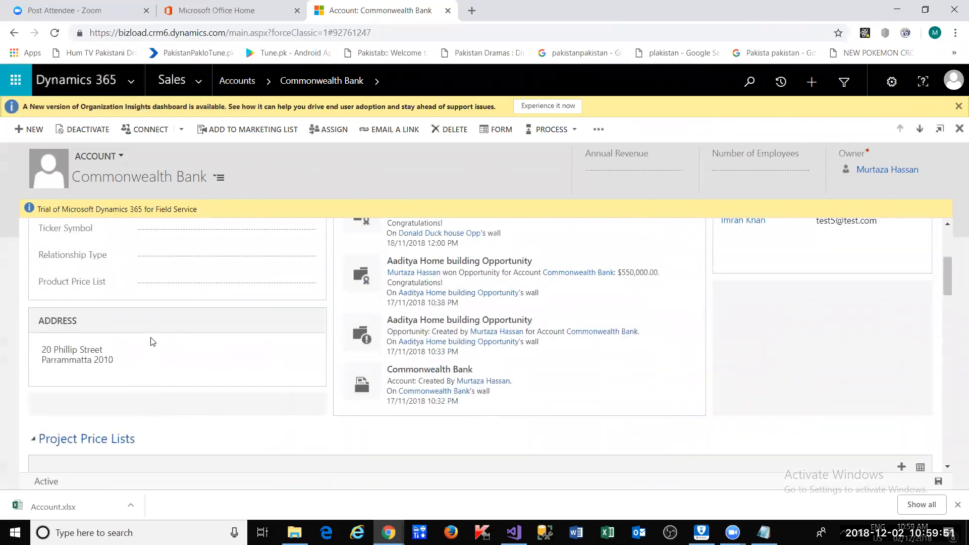
scroll(153, 342, "up", 1)
left_click(147, 318)
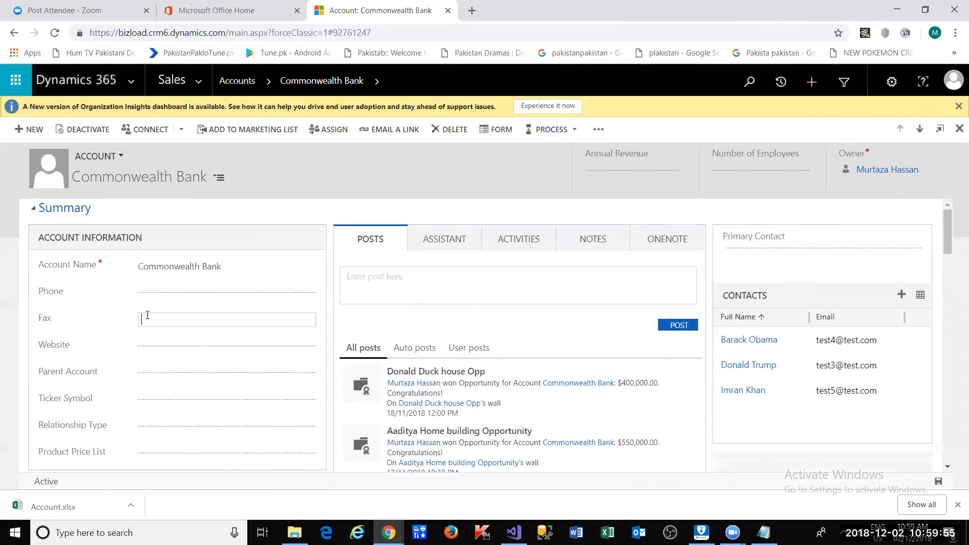
left_click(308, 95)
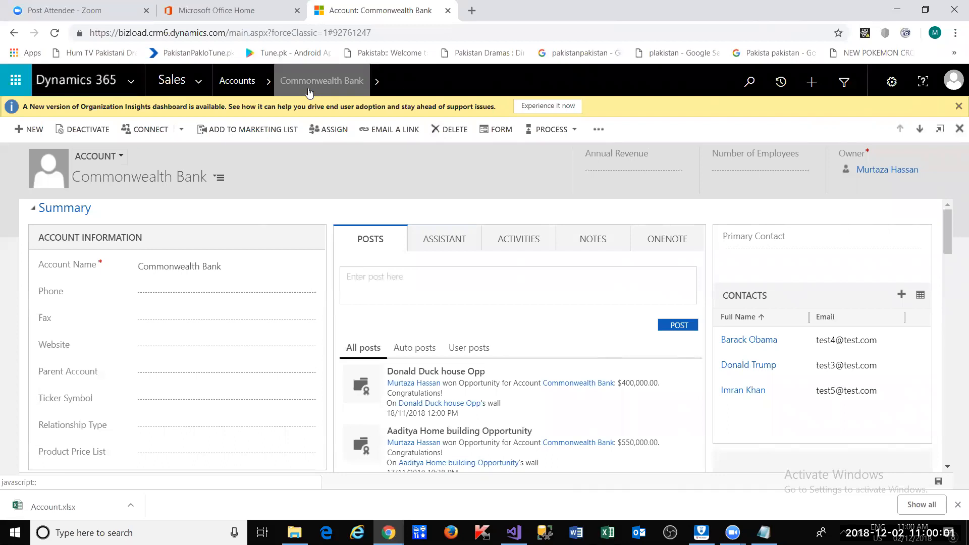
left_click(189, 318)
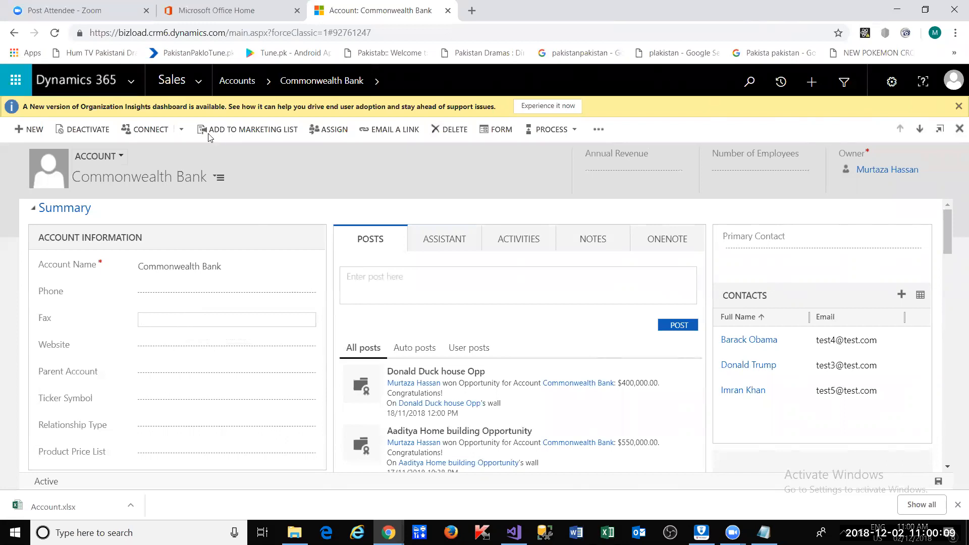
left_click(243, 76)
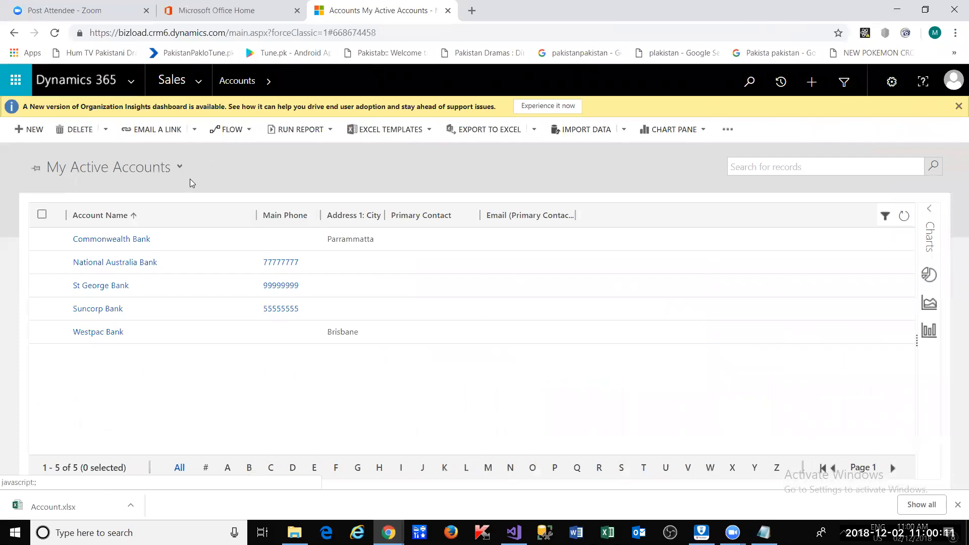
Enter a new Commonwealth Bank account with phone 9999999, save, and cancel the duplicates warning.
left_click(35, 129)
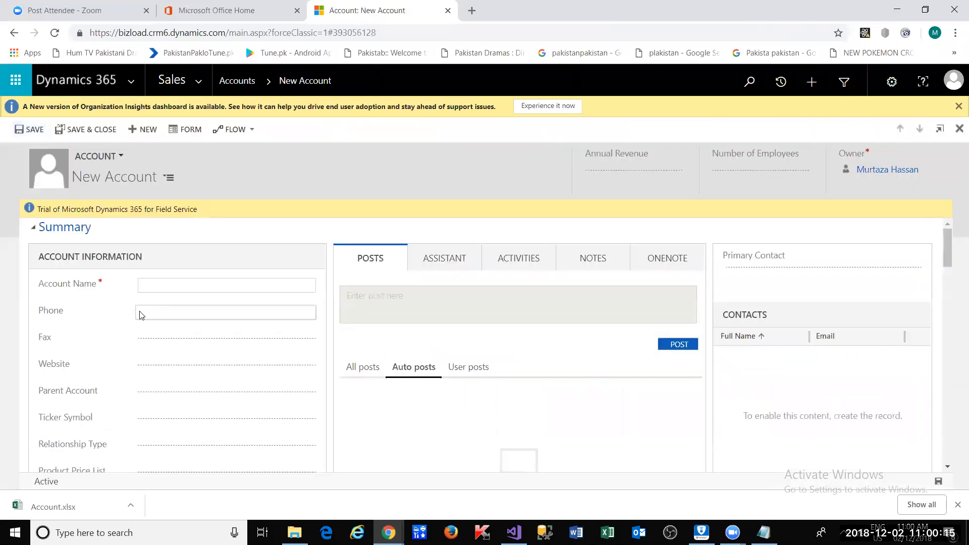
type("Commonwealt")
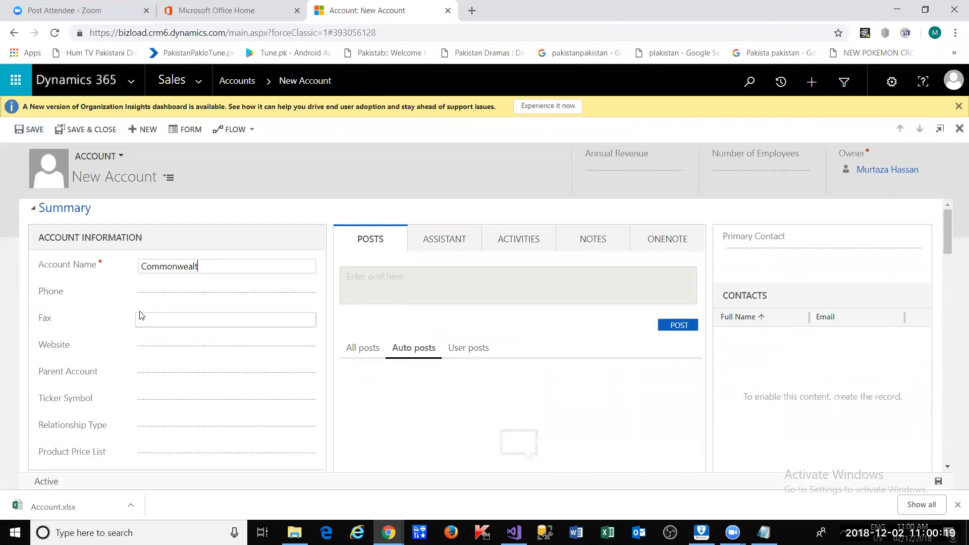
type("h Bank")
left_click(145, 292)
type("9999999")
key("Tab")
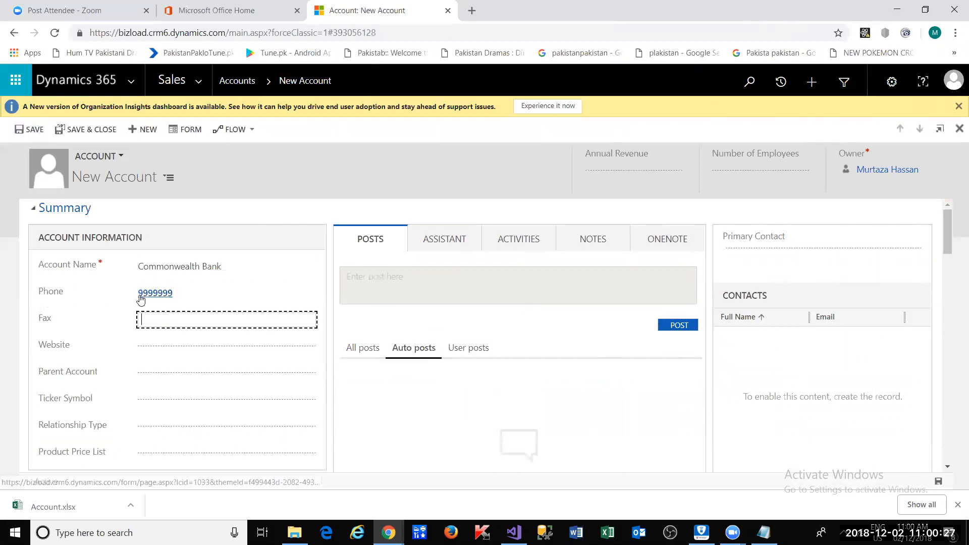
left_click(30, 129)
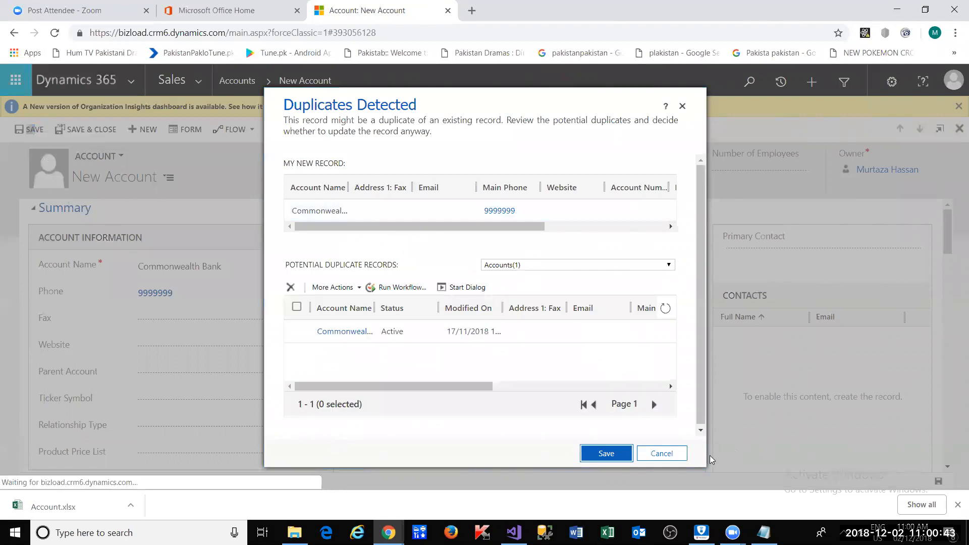
left_click(686, 459)
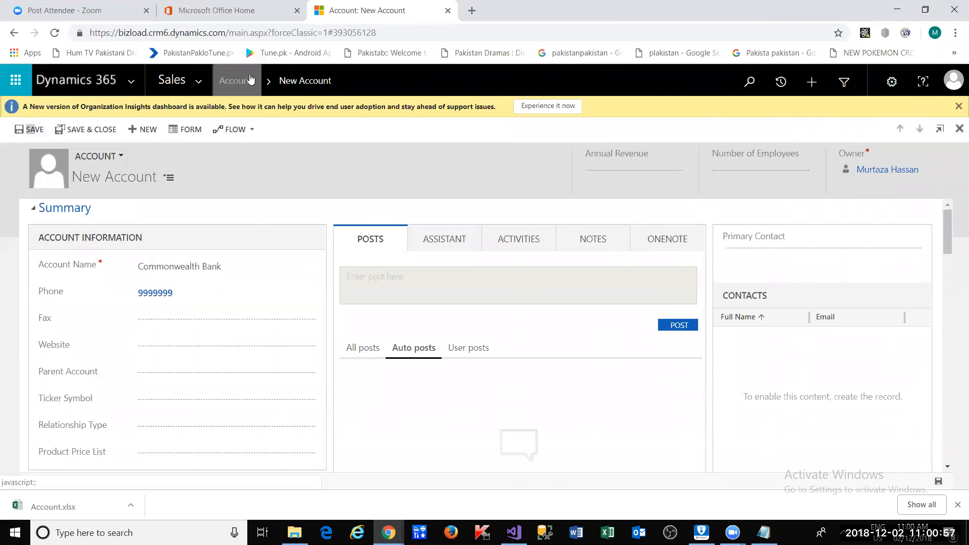
left_click(198, 84)
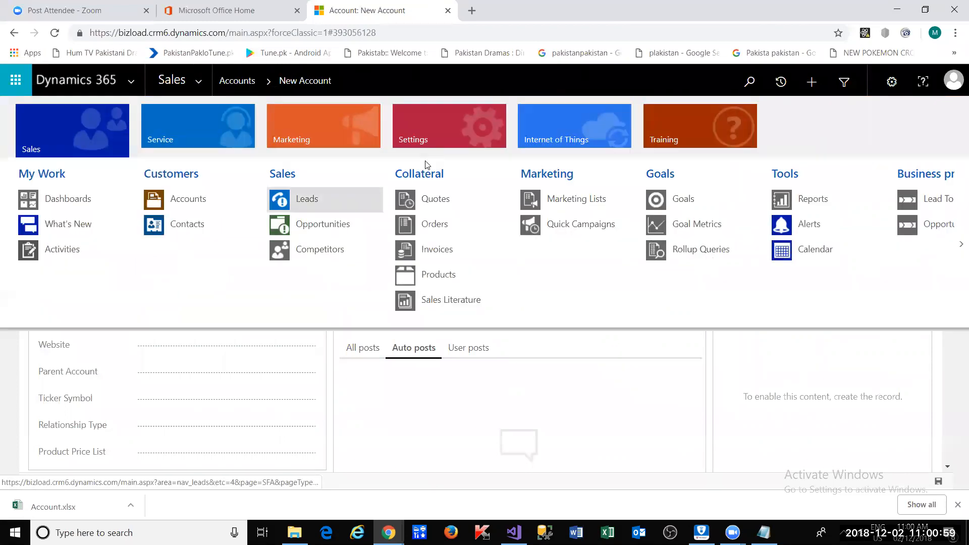
Go to Settings > Data Management > Duplicate Detection Rules and open 'Accounts with the same Account Name'.
left_click(430, 146)
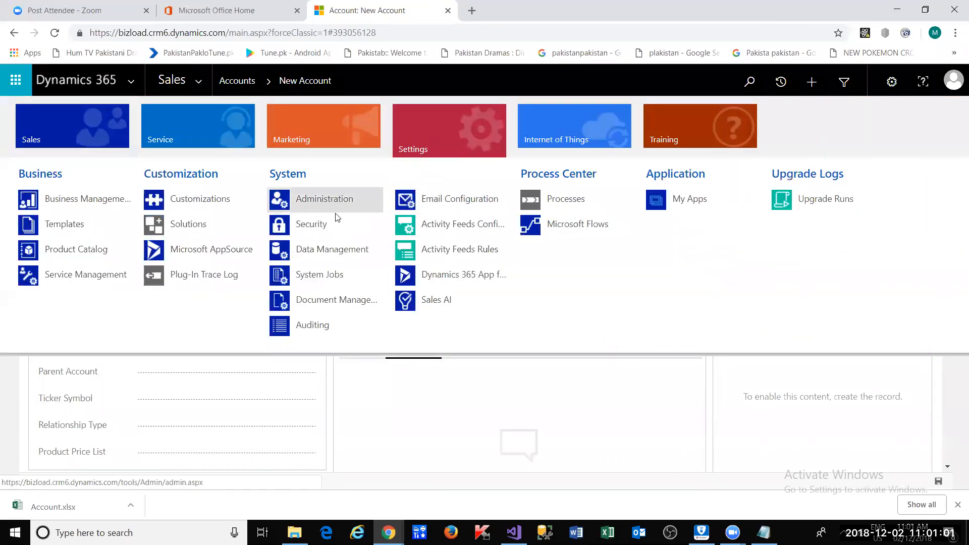
left_click(340, 238)
left_click(557, 123)
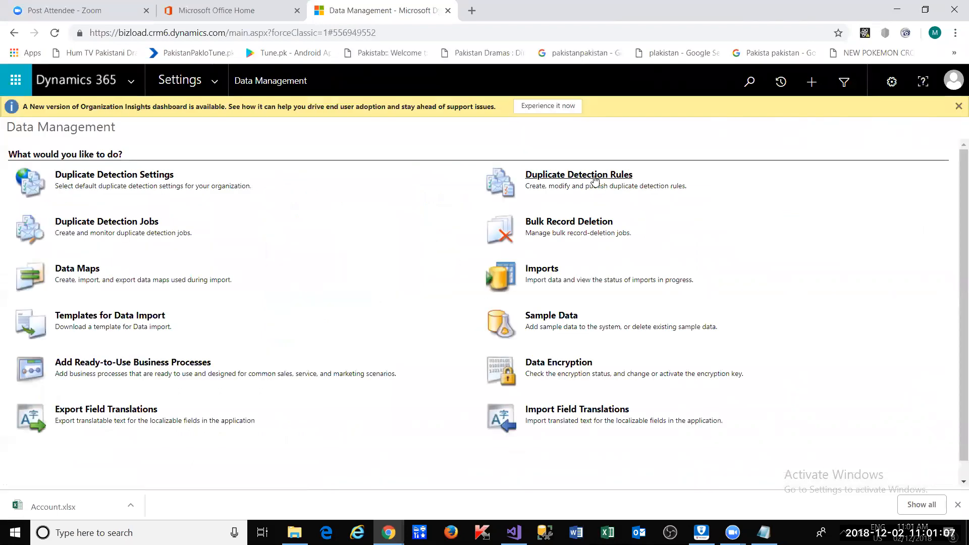
left_click(598, 176)
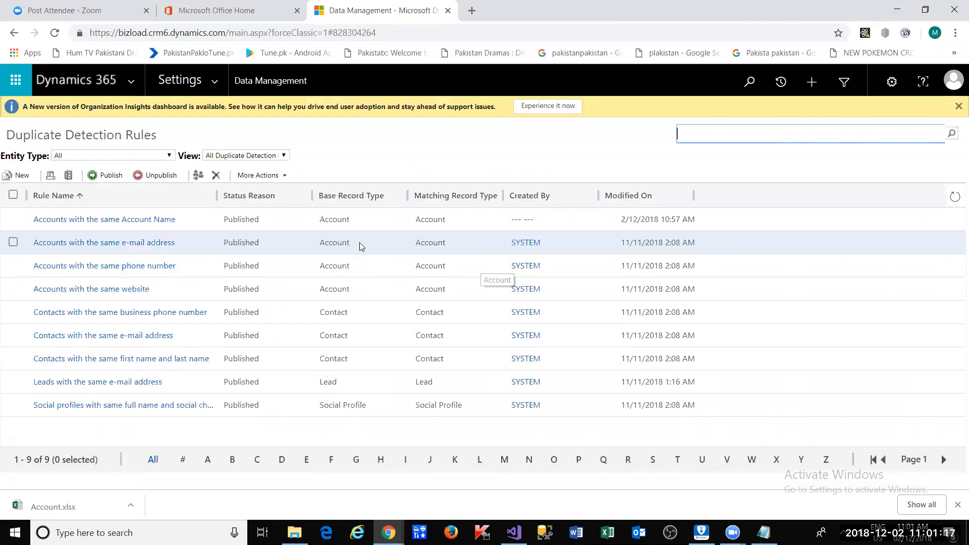
left_click(171, 219)
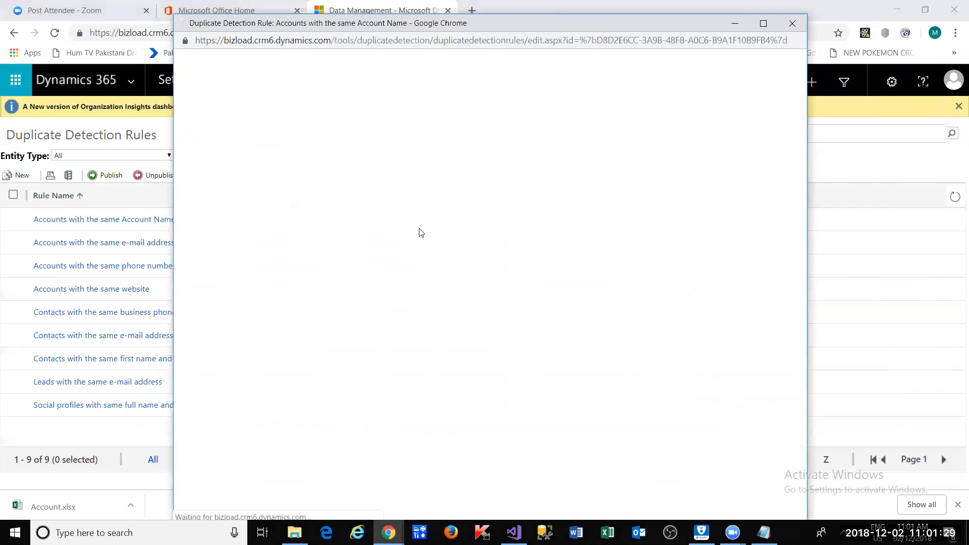
Unpublish the 'Accounts with the same Account Name' rule and confirm the prompt.
left_click(307, 63)
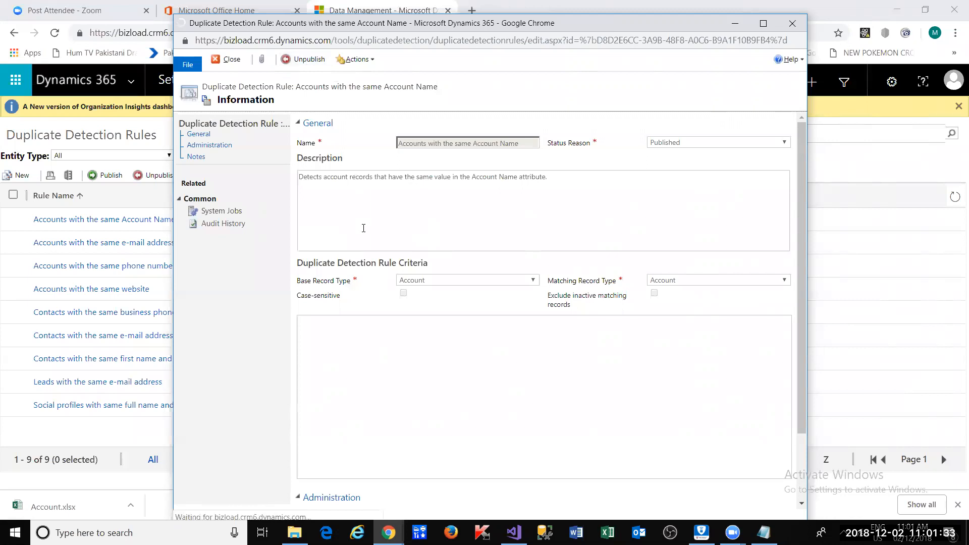
left_click(320, 62)
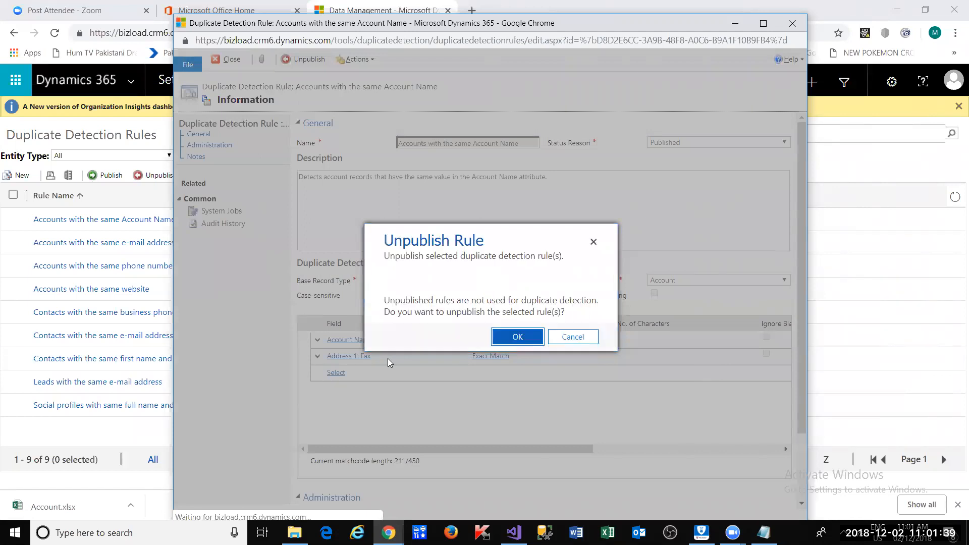
key("Return")
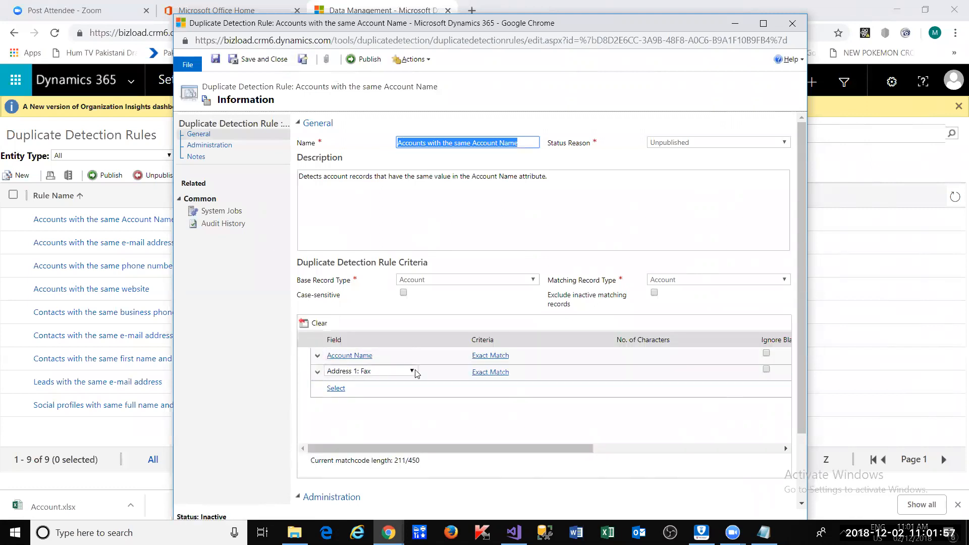
left_click(412, 371)
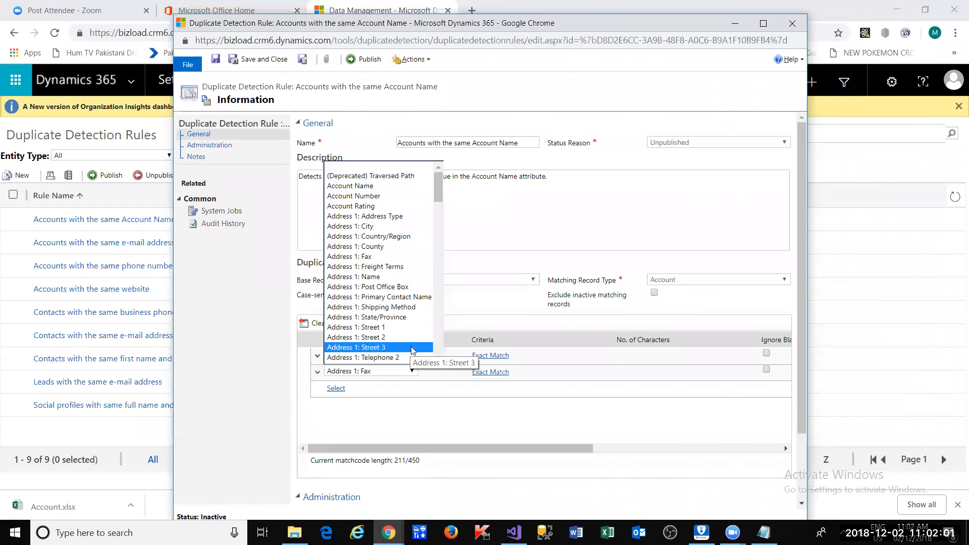
scroll(413, 350, "down", 10)
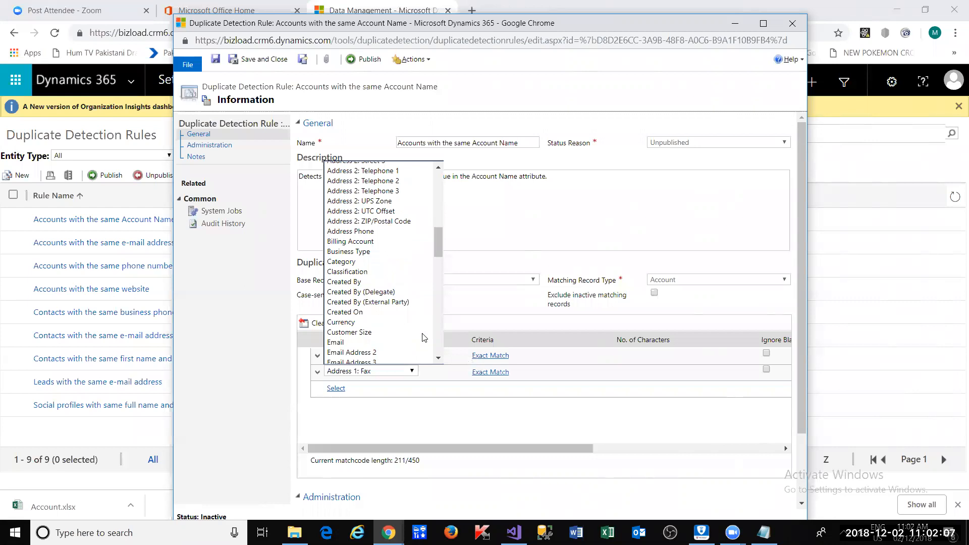
left_click(585, 444)
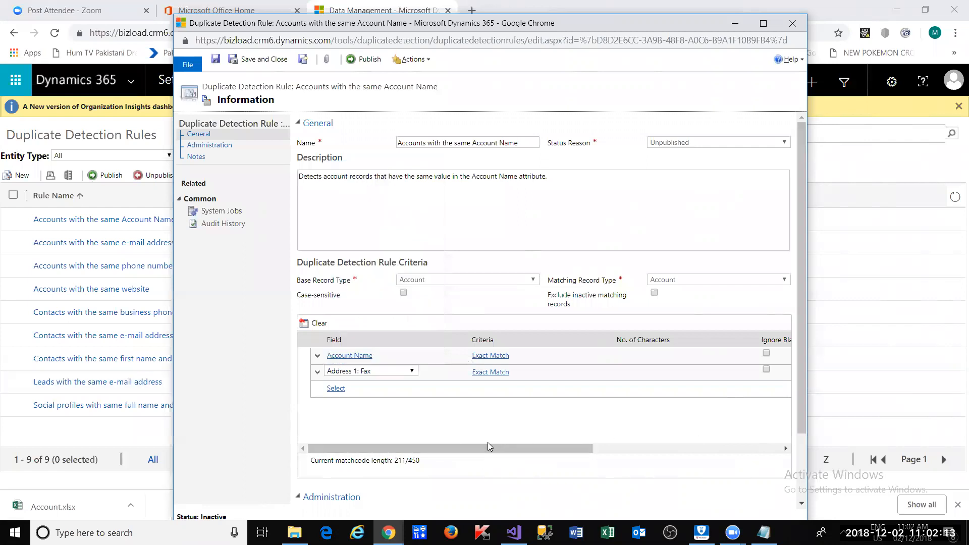
left_click_drag(552, 444, 738, 438)
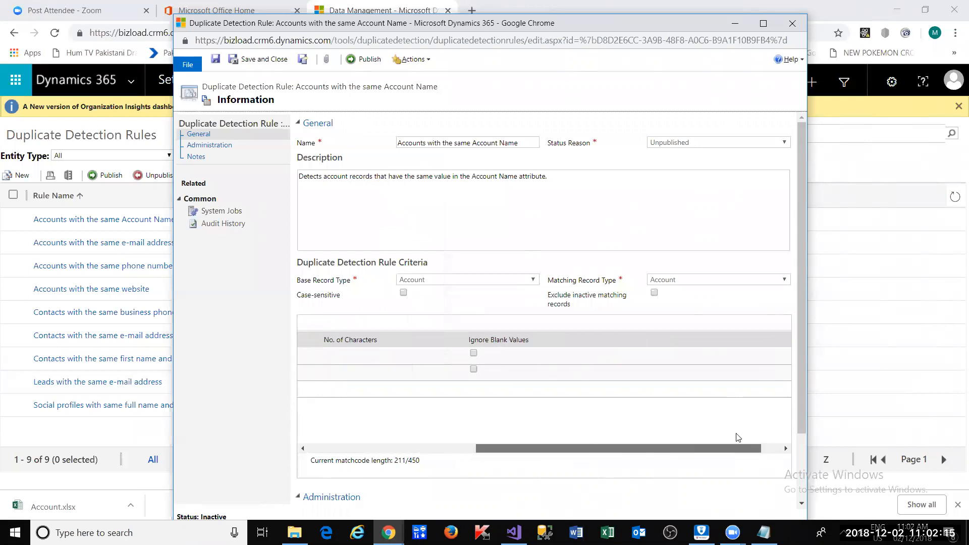
left_click_drag(597, 448, 440, 448)
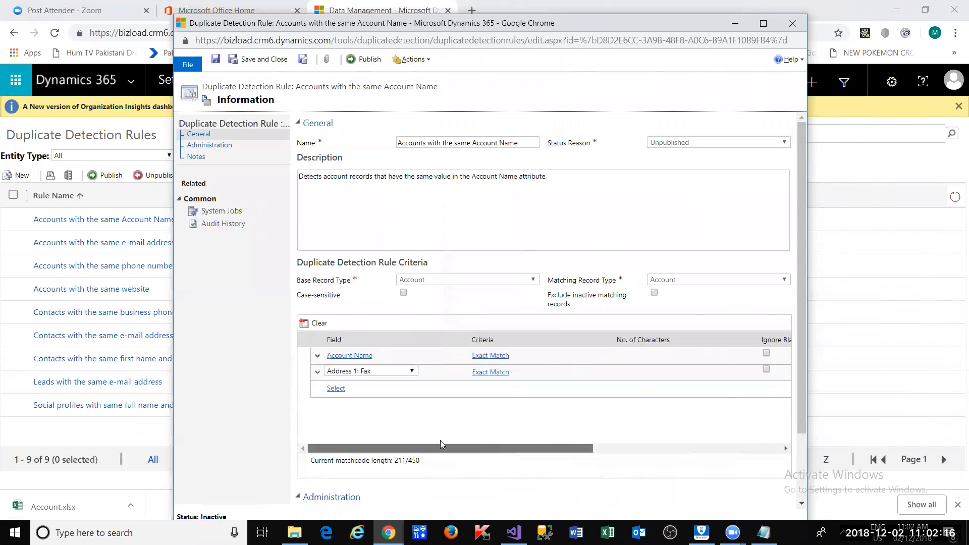
left_click(413, 372)
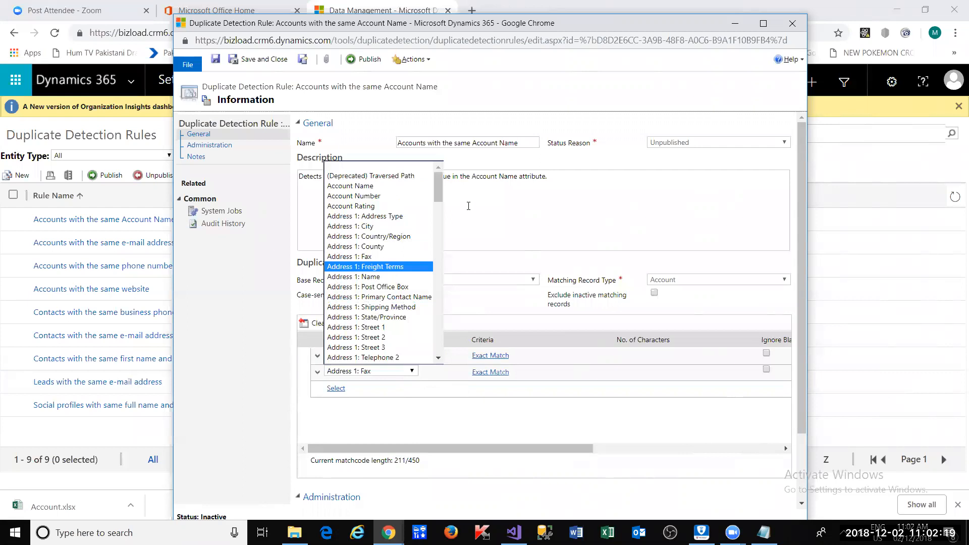
left_click_drag(438, 205, 437, 253)
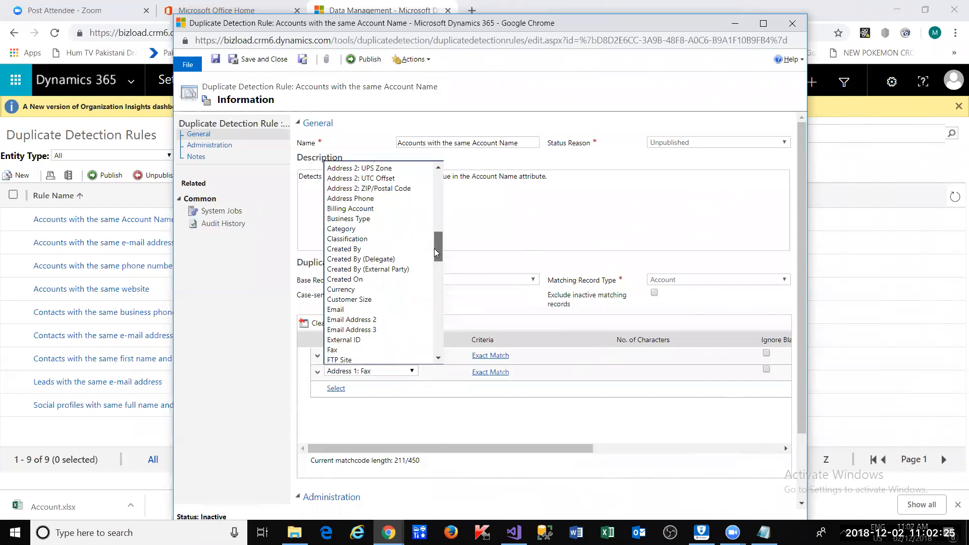
left_click_drag(437, 253, 437, 253)
left_click(841, 6)
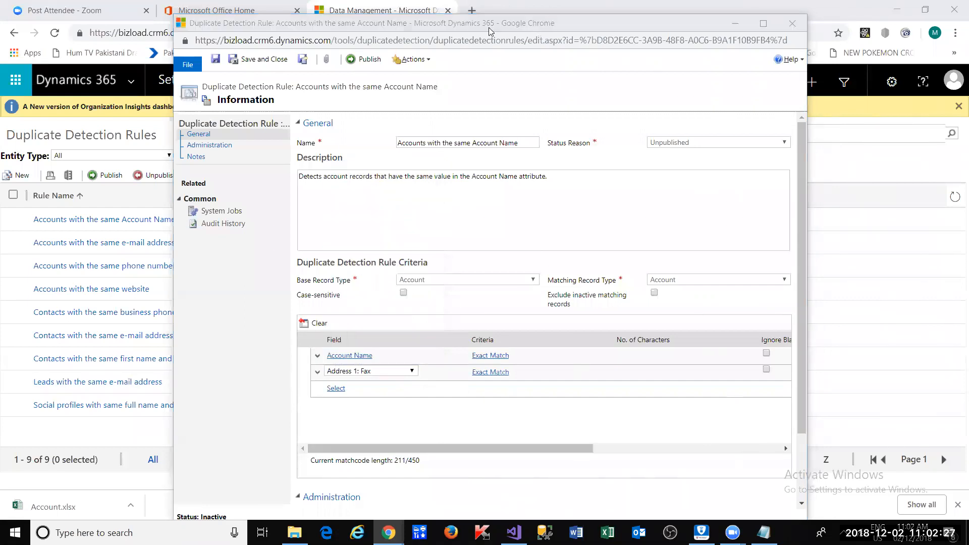
left_click_drag(465, 20, 724, 143)
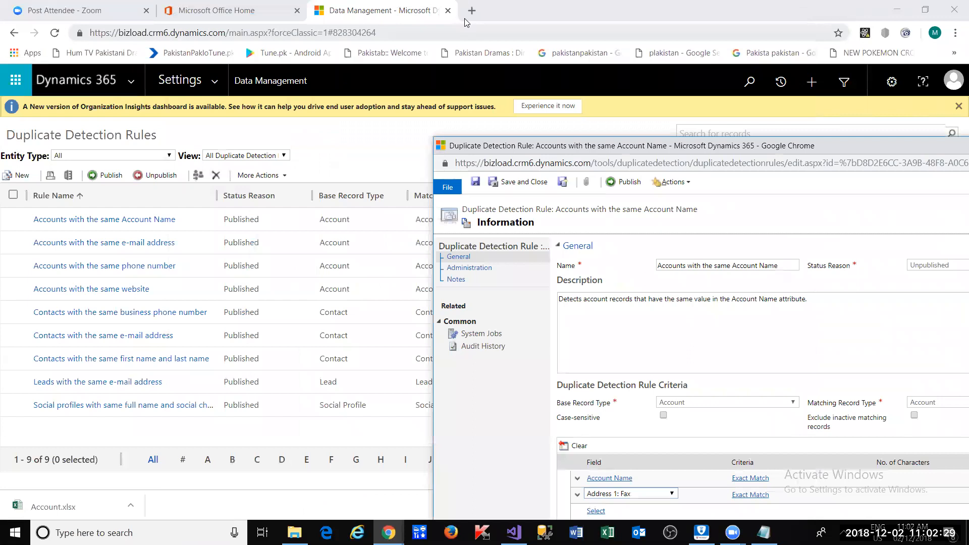
Copy the Dynamics address into a new browser tab and load it.
left_click(464, 18)
left_click_drag(465, 18, 407, 62)
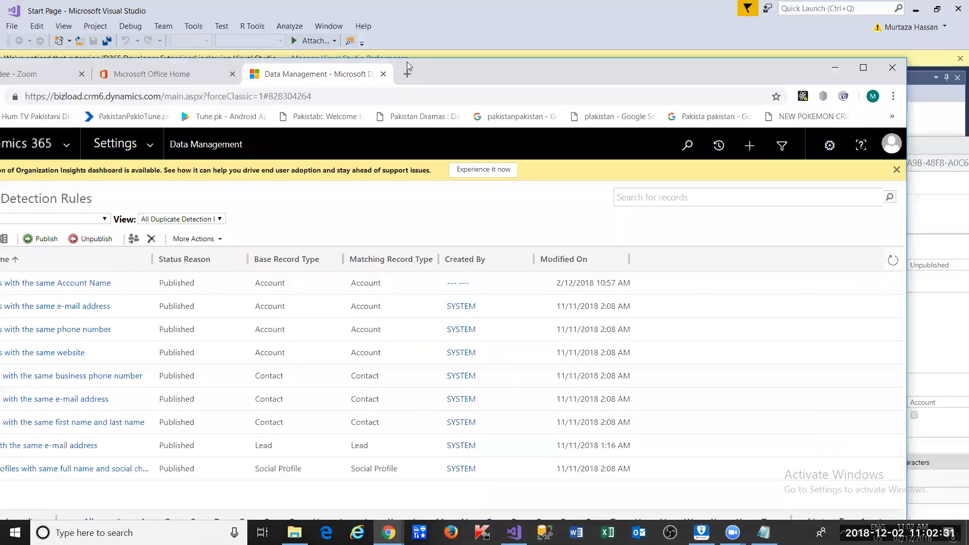
left_click(408, 71)
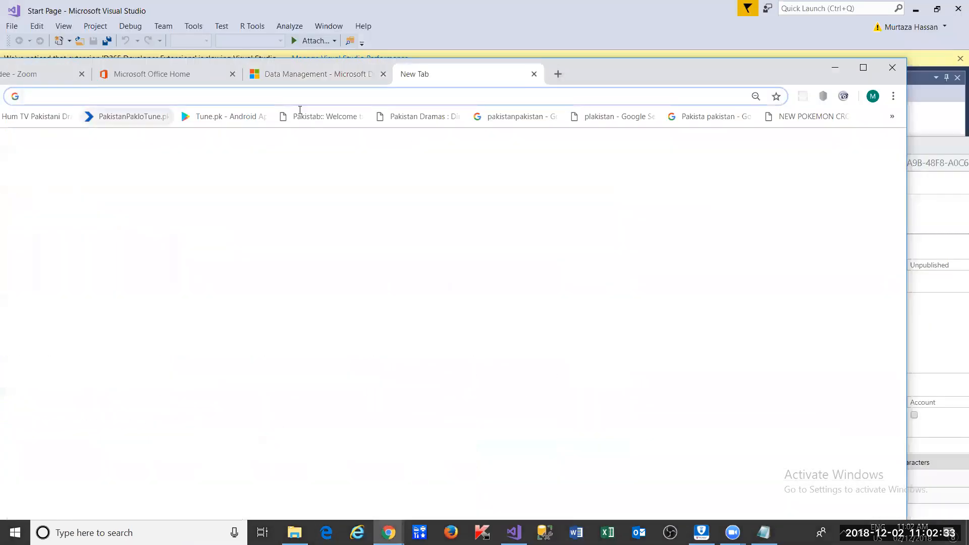
left_click(308, 73)
left_click(335, 97)
key("ctrl+c")
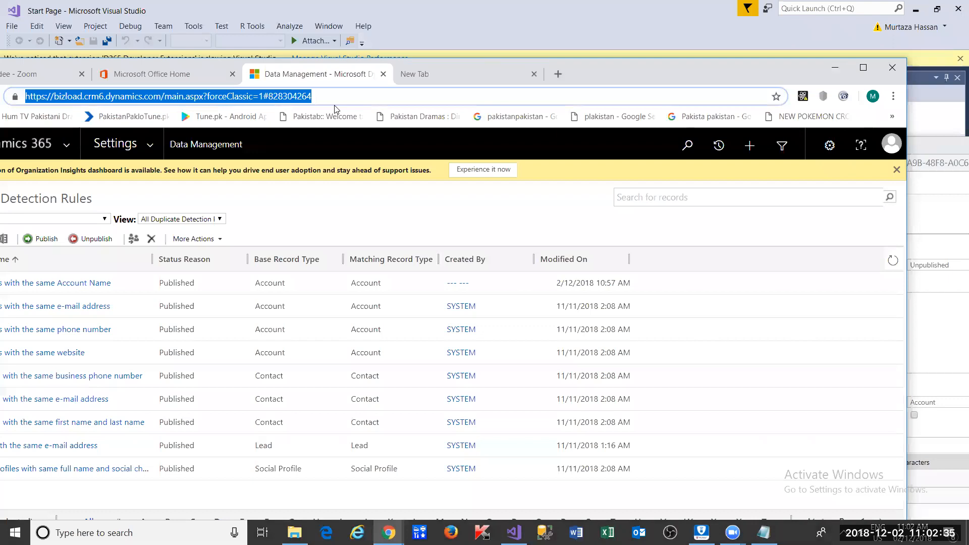
left_click(480, 79)
key("ctrl+v")
key("Return")
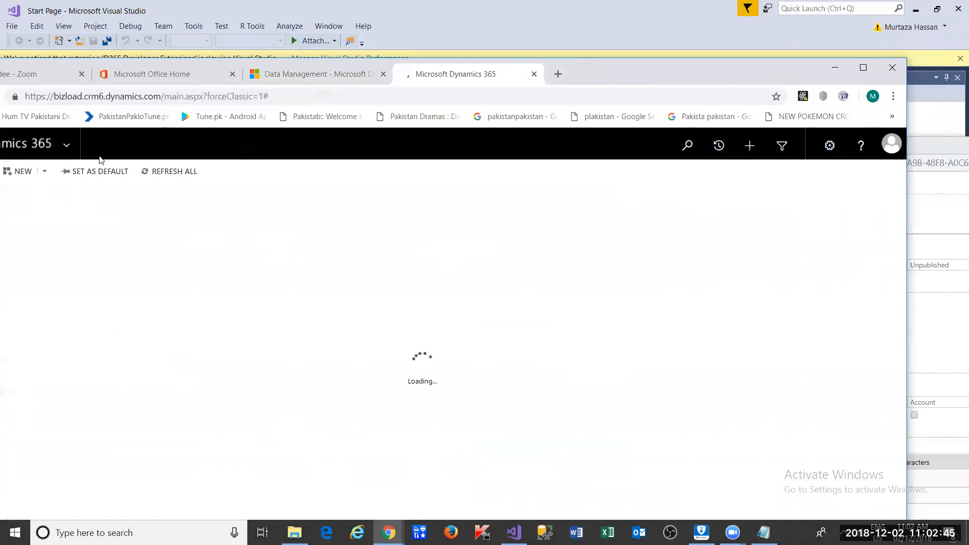
Go to Sales > Accounts in the new tab and open the Commonwealth Bank account.
left_click_drag(608, 76, 726, 57)
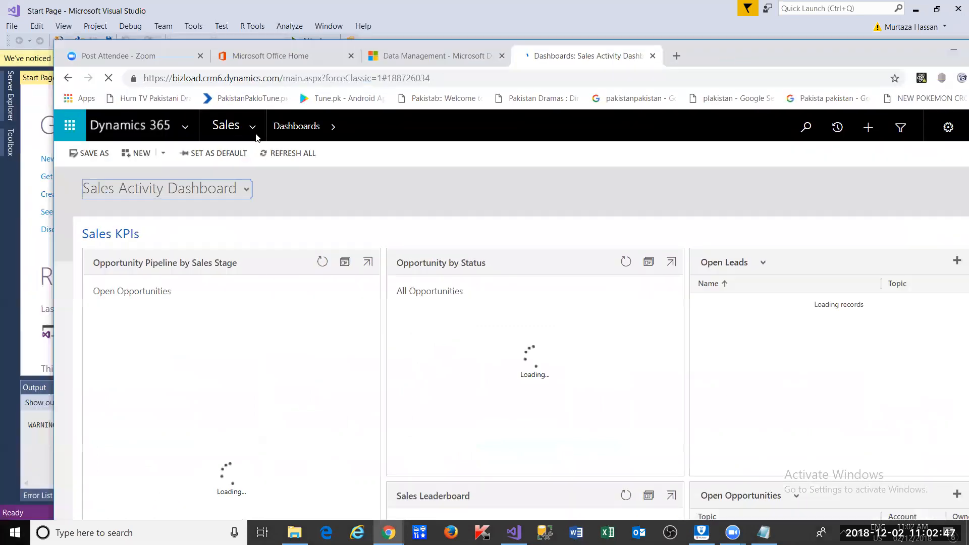
left_click(237, 126)
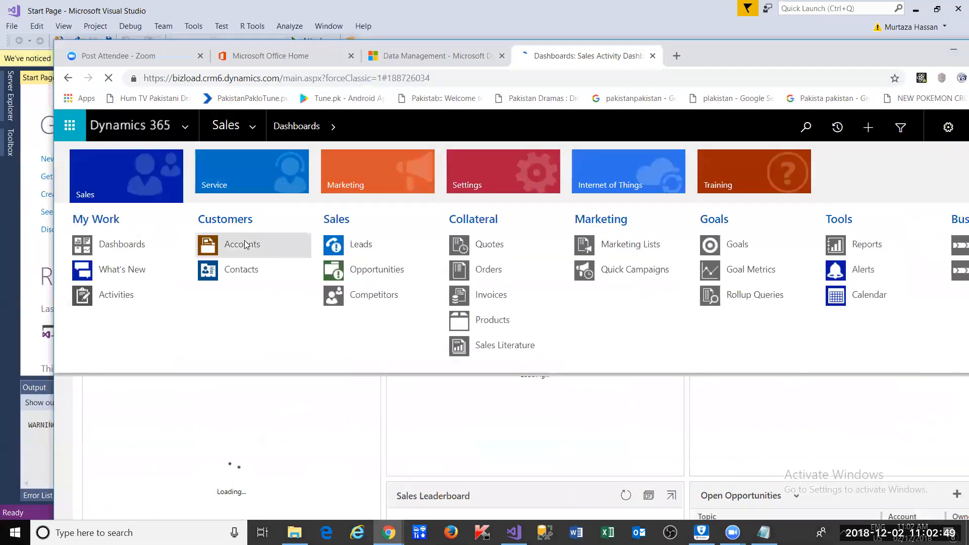
left_click(247, 248)
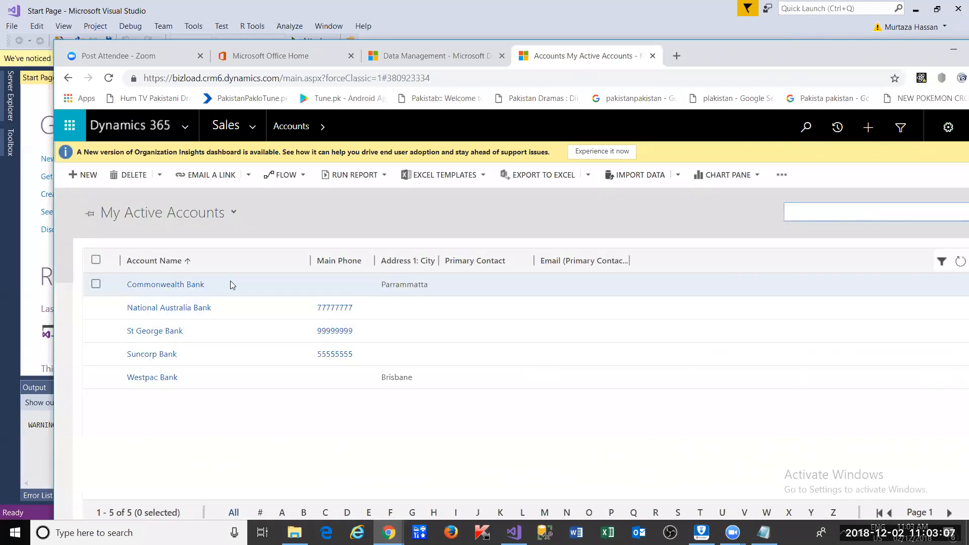
double_click(231, 284)
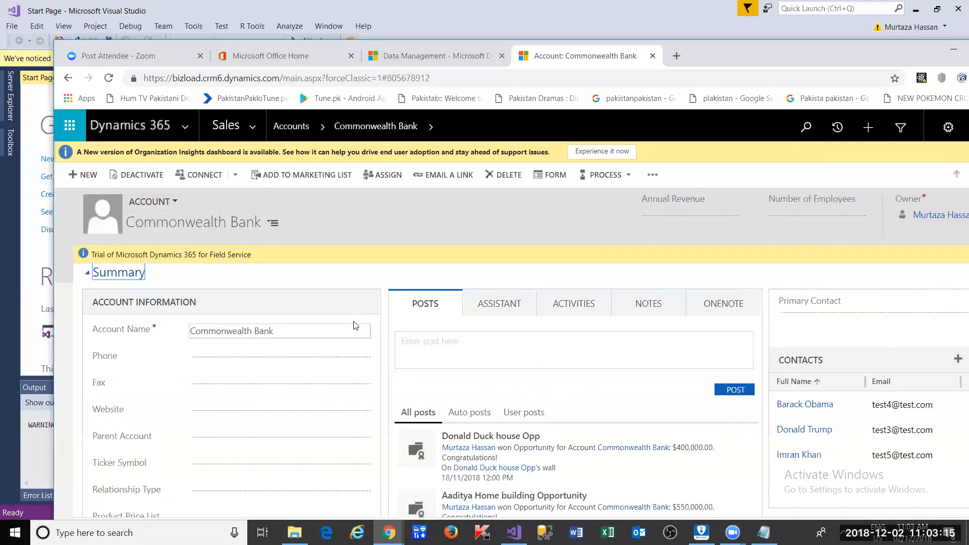
Scroll the Commonwealth Bank account form and switch to the duplicate detection rule window.
scroll(356, 325, "down", 3)
scroll(337, 382, "up", 1)
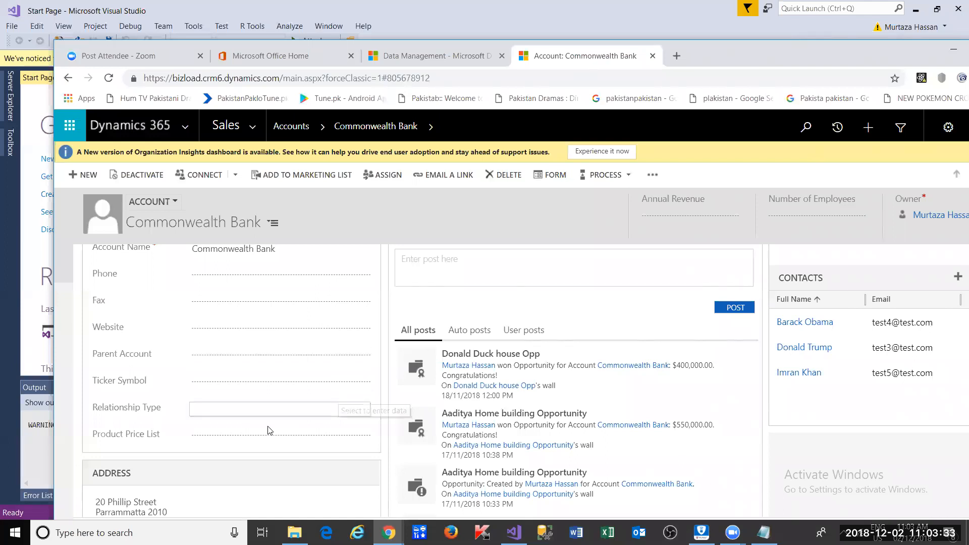
scroll(239, 386, "up", 2)
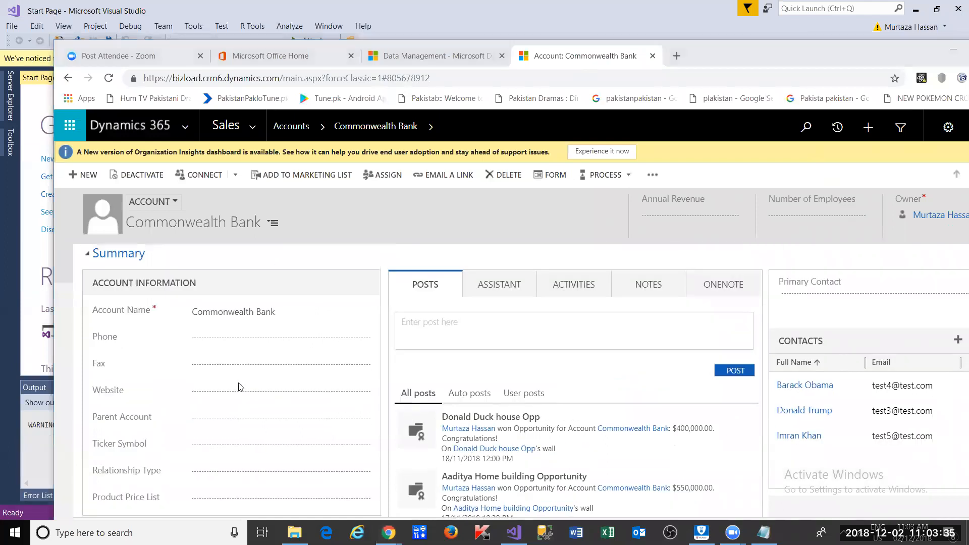
key("alt+Tab")
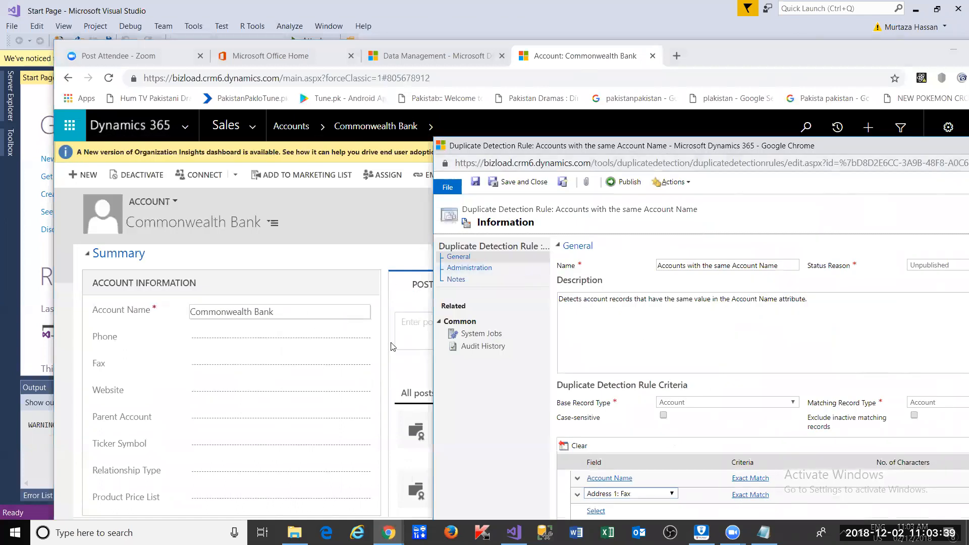
Change the rule's second criteria field from Address 1: Fax to Website.
left_click(276, 314)
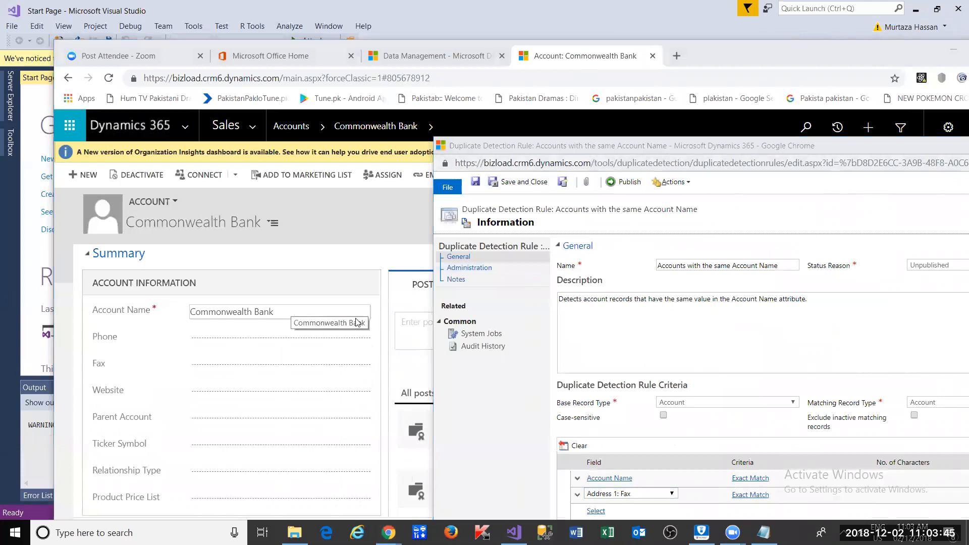
left_click_drag(732, 145, 692, 87)
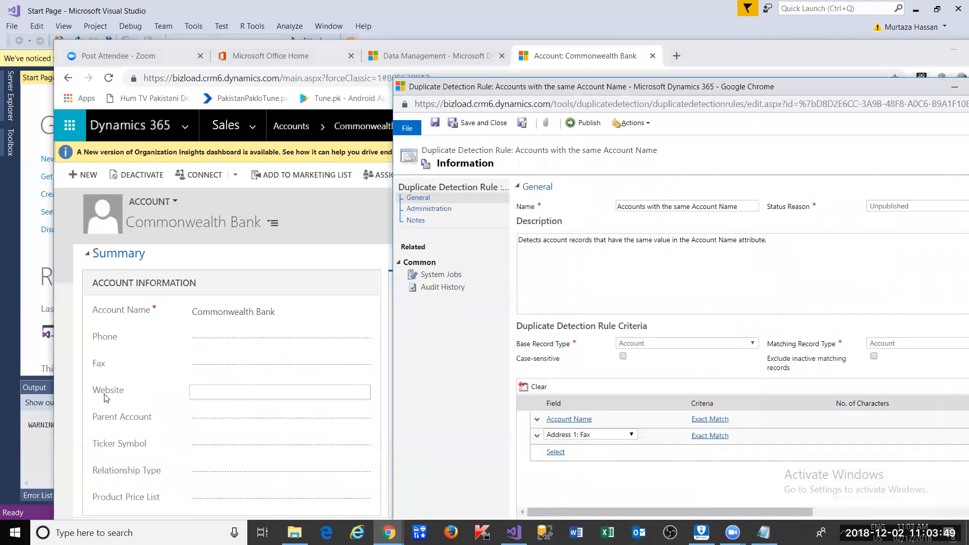
left_click(640, 453)
left_click(621, 434)
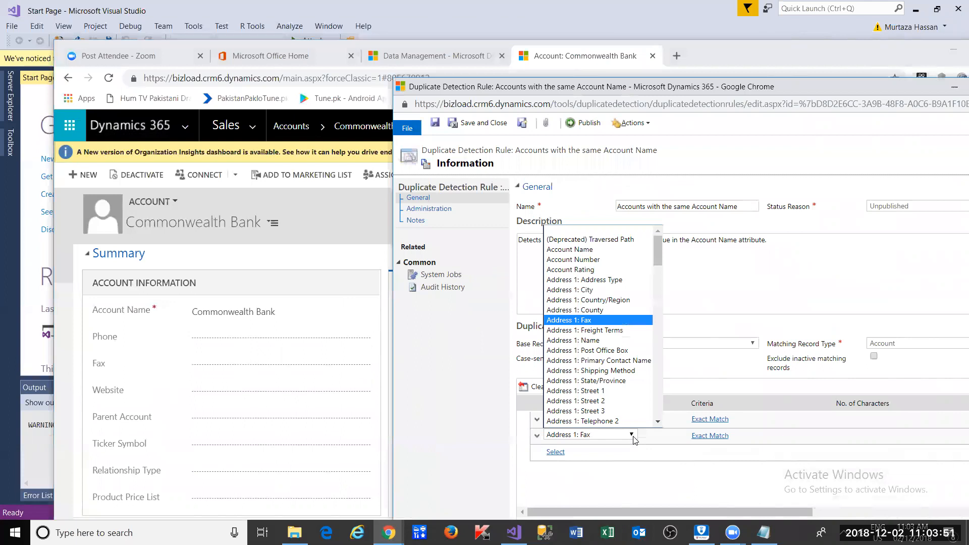
key("w")
left_click(605, 423)
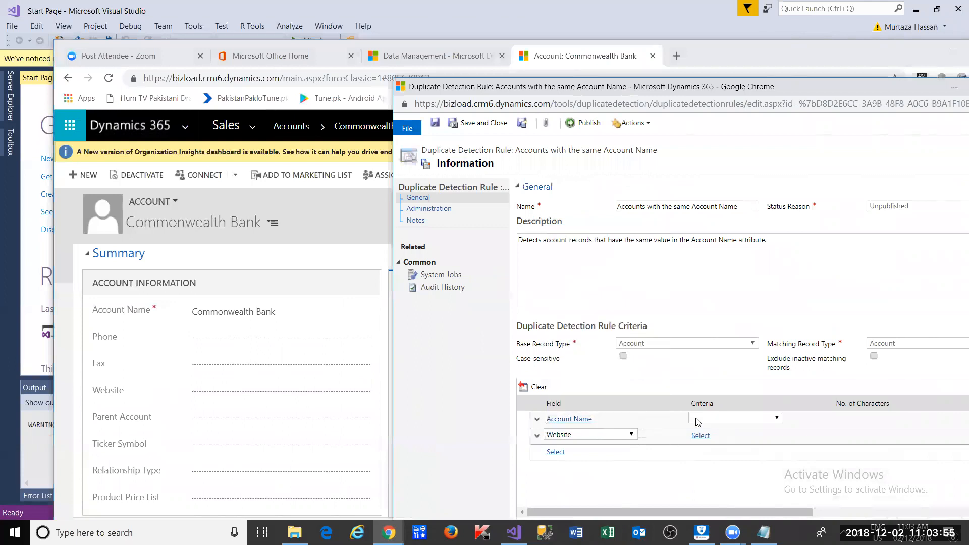
Save the Account Name plus Website rule and confirm publishing it.
left_click(437, 125)
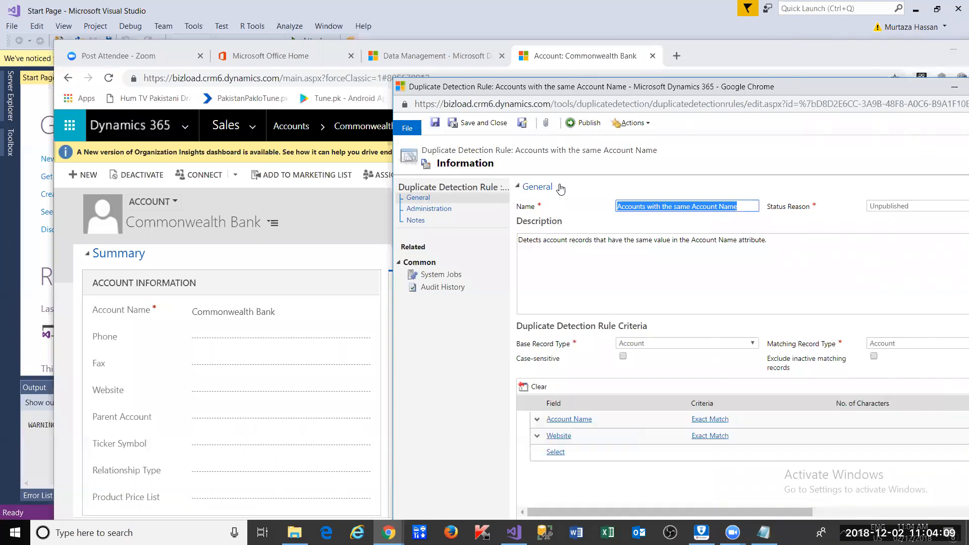
left_click(571, 126)
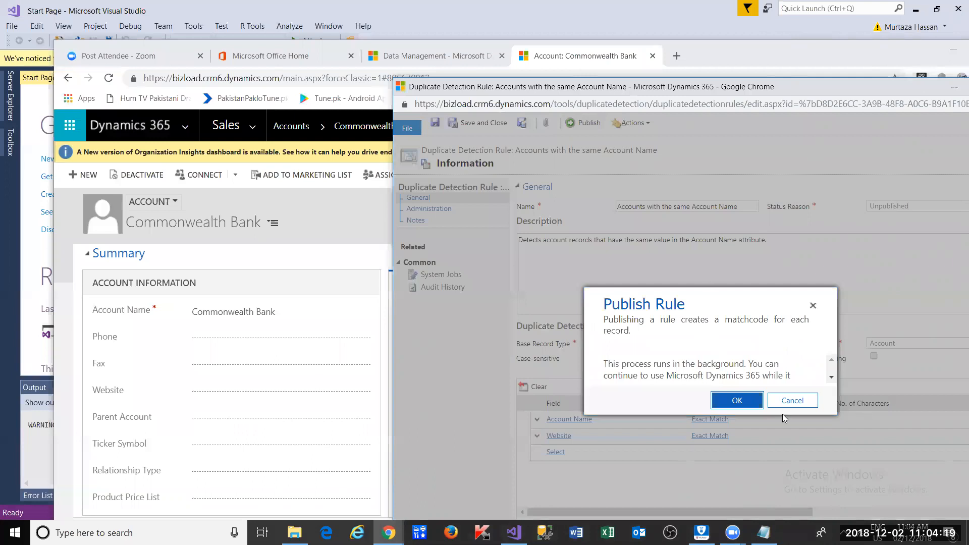
left_click(754, 407)
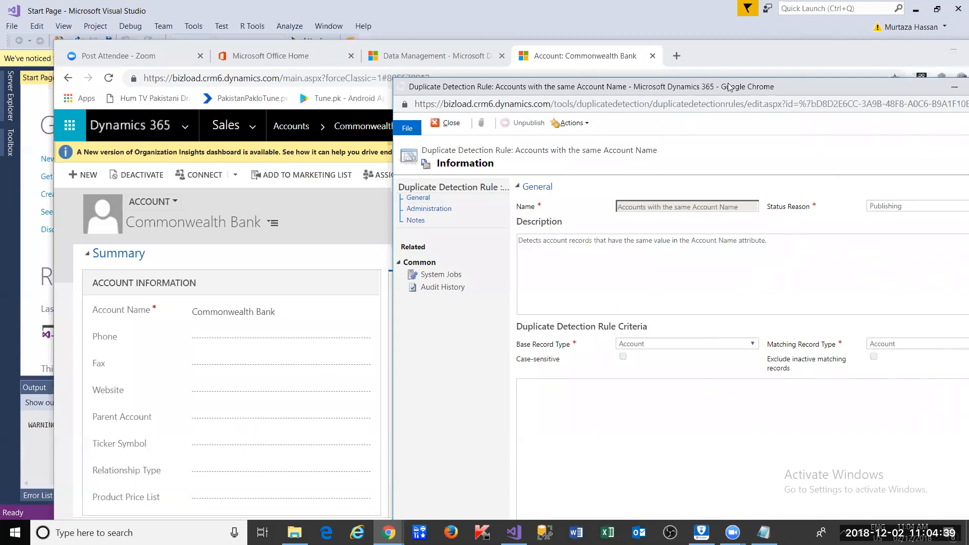
Move the rule window aside and bring the Commonwealth Bank account back to front.
left_click_drag(687, 83, 650, 67)
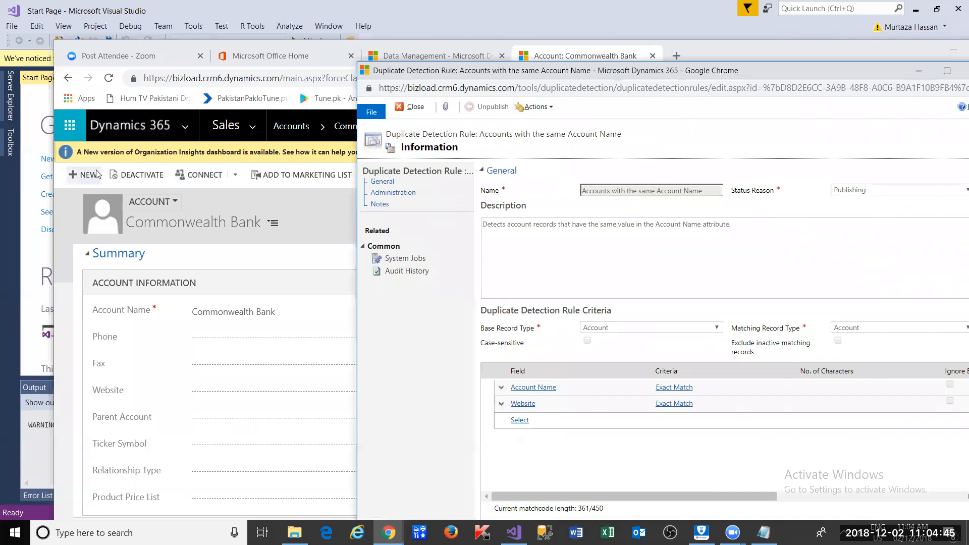
scroll(234, 337, "down", 1)
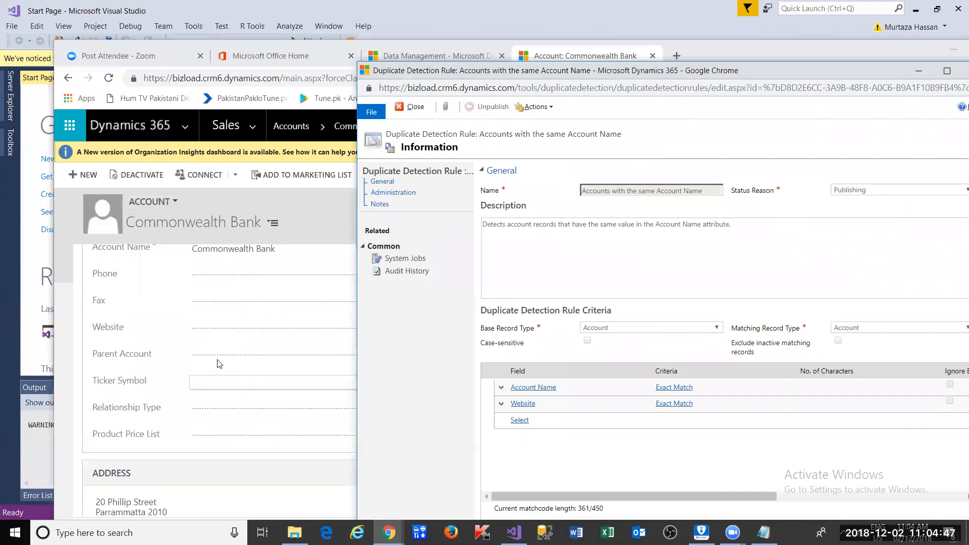
left_click(226, 333)
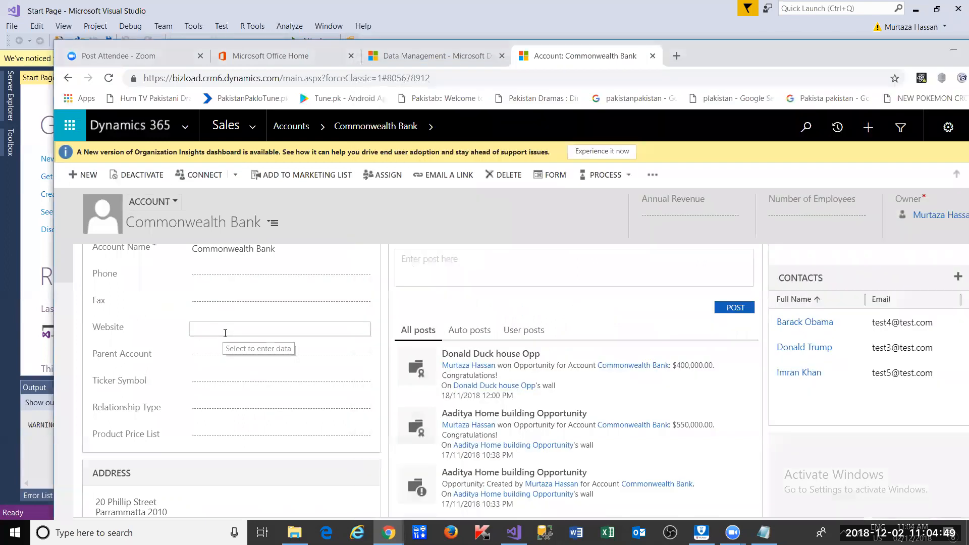
left_click(82, 176)
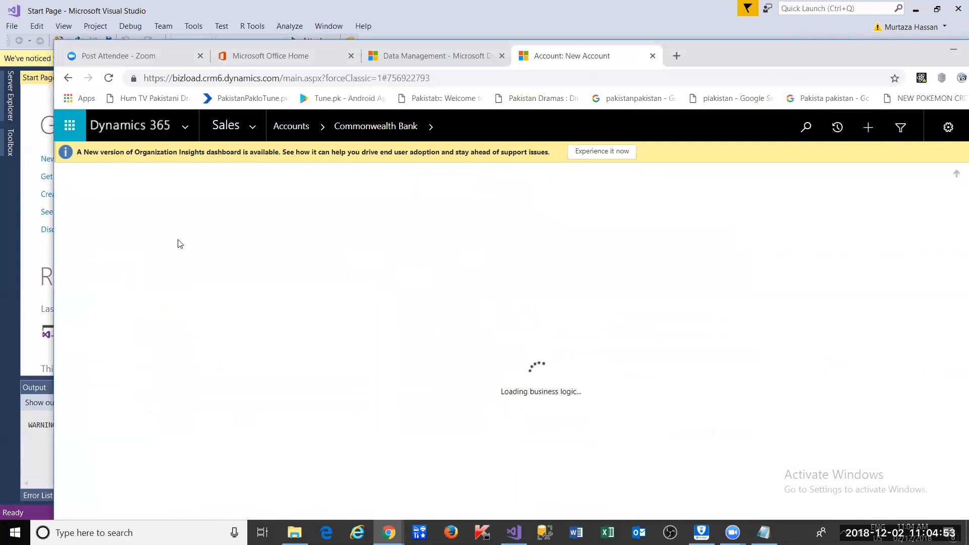
type("Commonw")
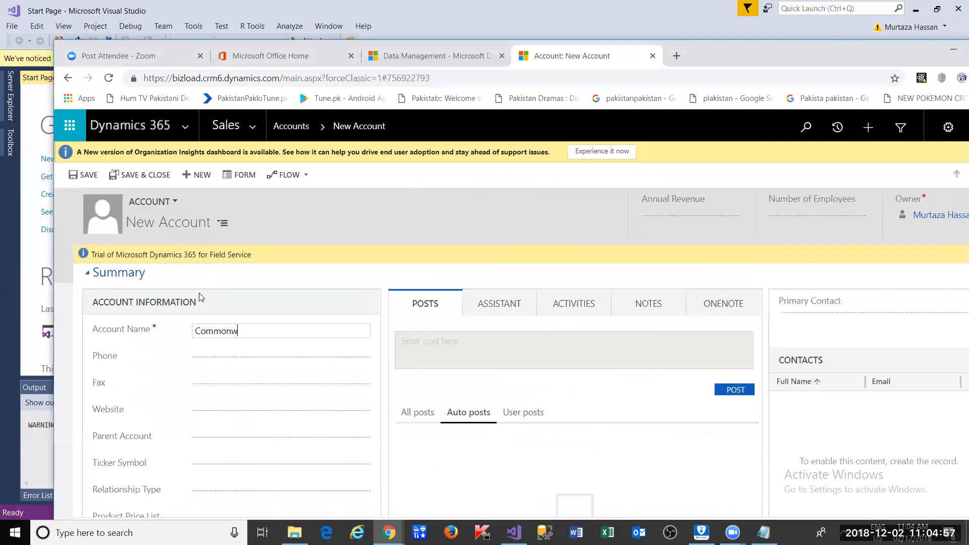
type("ealth B")
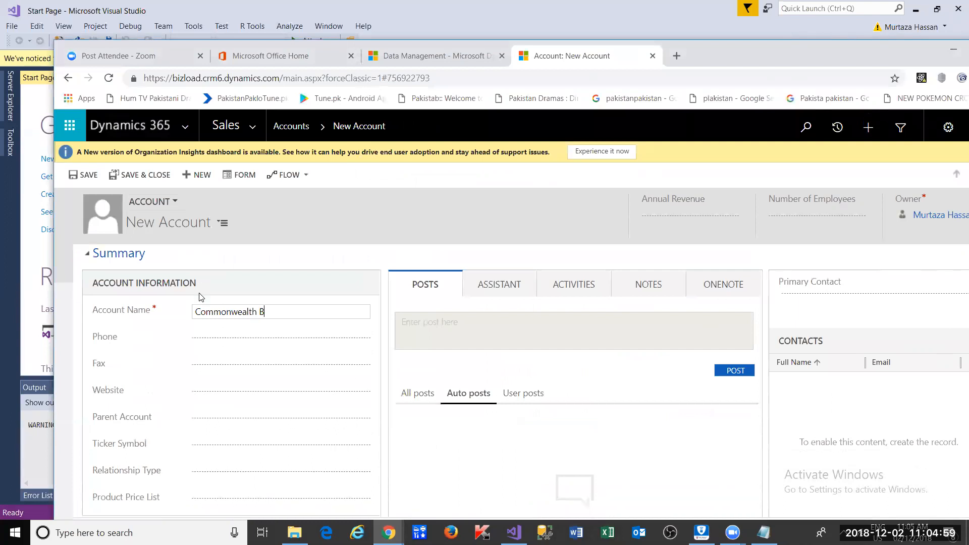
type("an")
left_click(235, 390)
type("http:")
type("ww")
key("BackSpace")
key("BackSpace")
type("//www.gooogle.com")
key("Left")
key("Left")
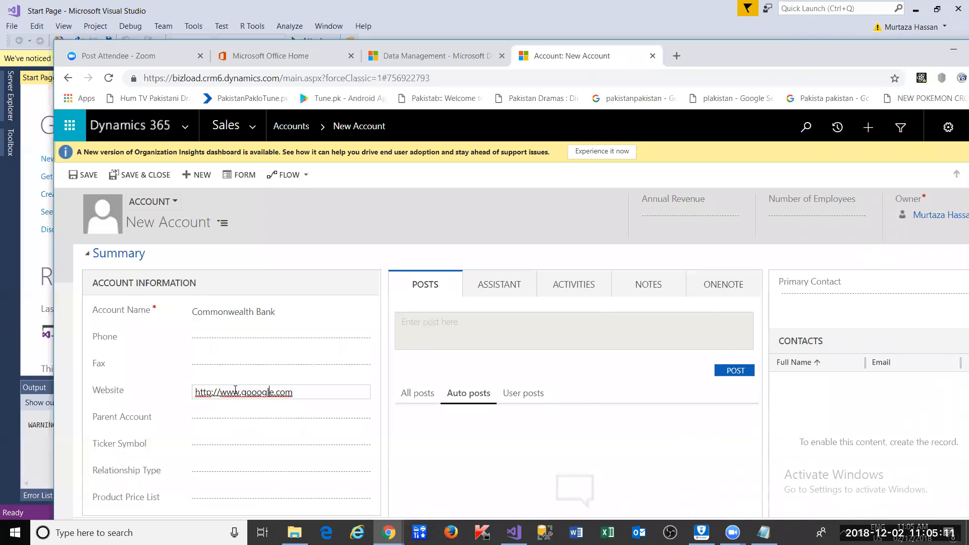
key("BackSpace")
left_click(346, 225)
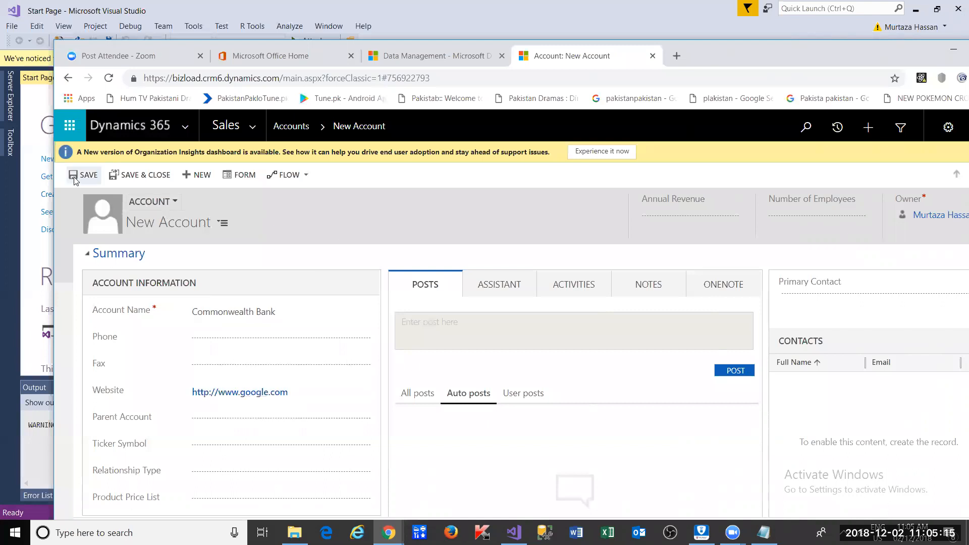
left_click(80, 175)
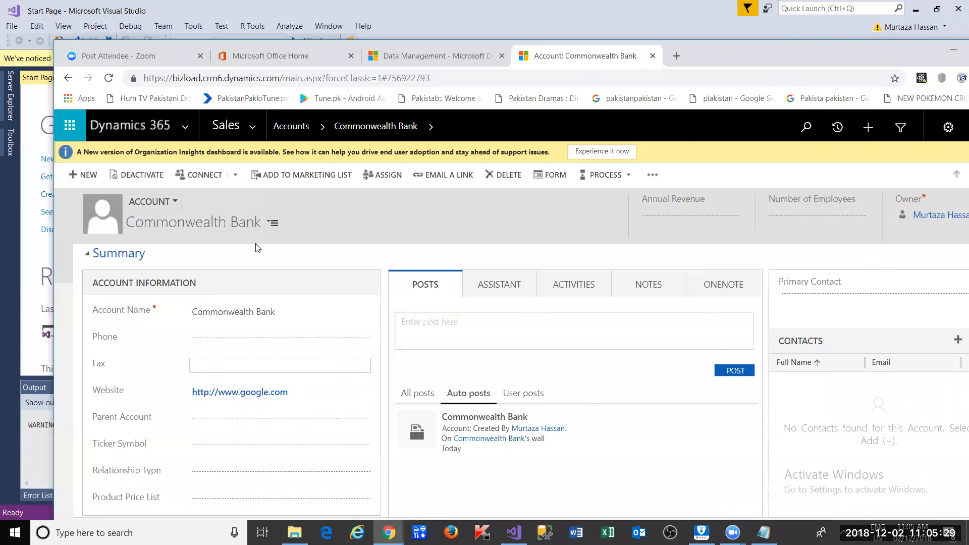
left_click(313, 126)
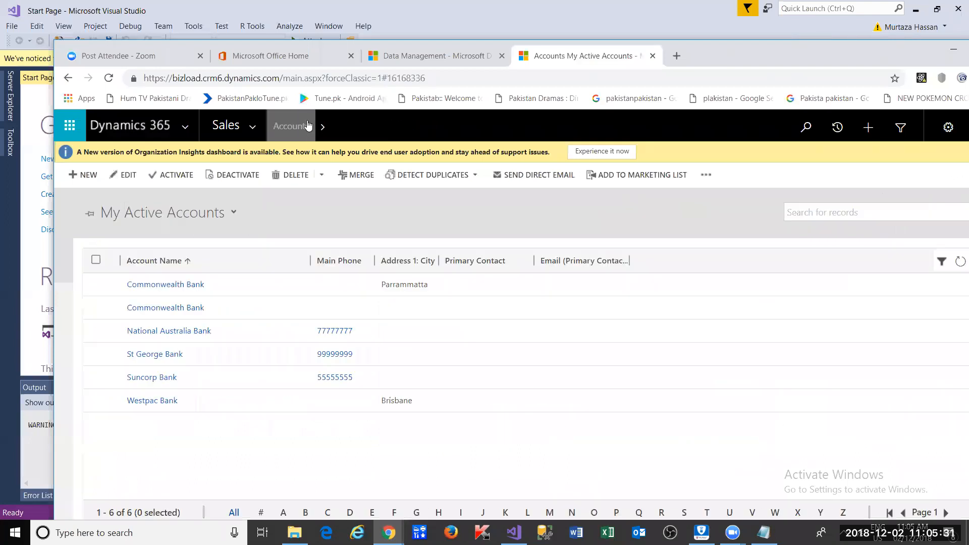
left_click(175, 309)
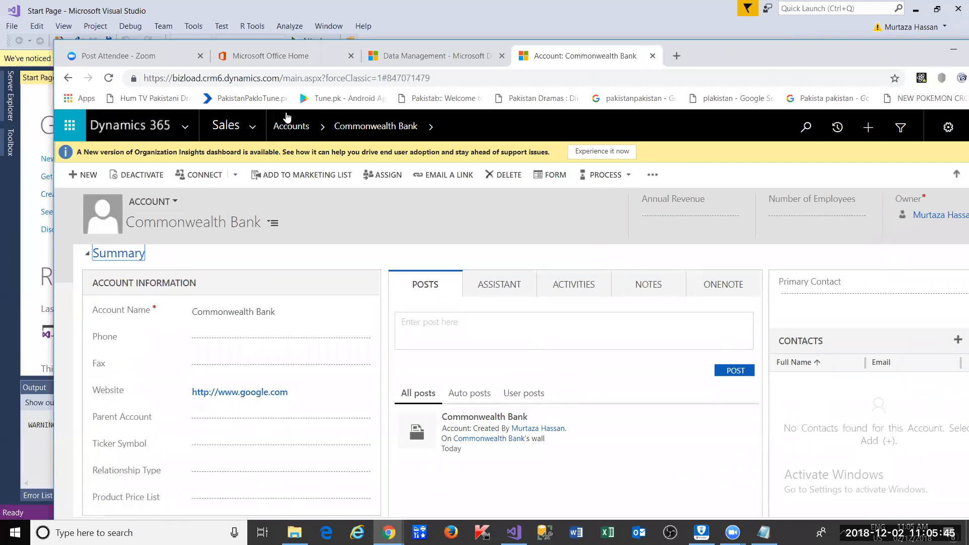
left_click(293, 124)
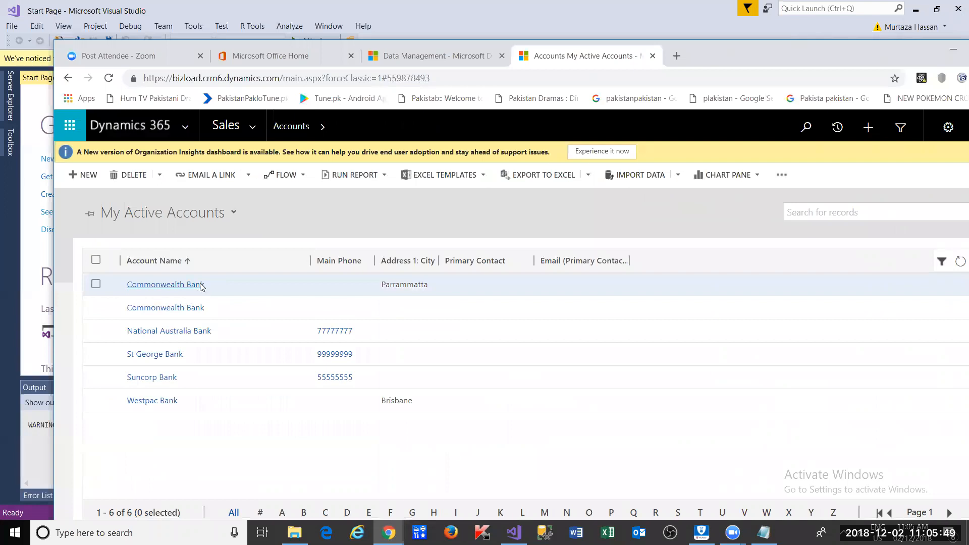
left_click(201, 286)
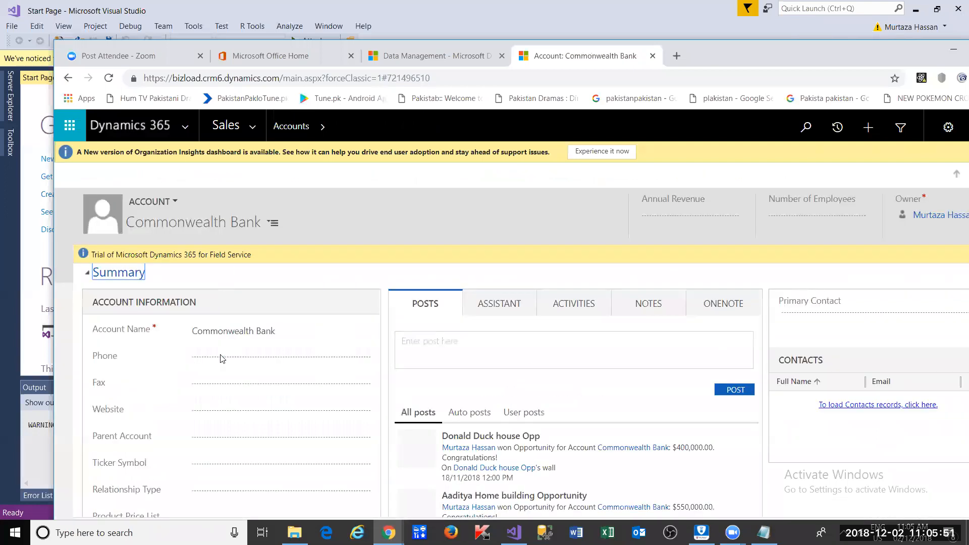
left_click(221, 415)
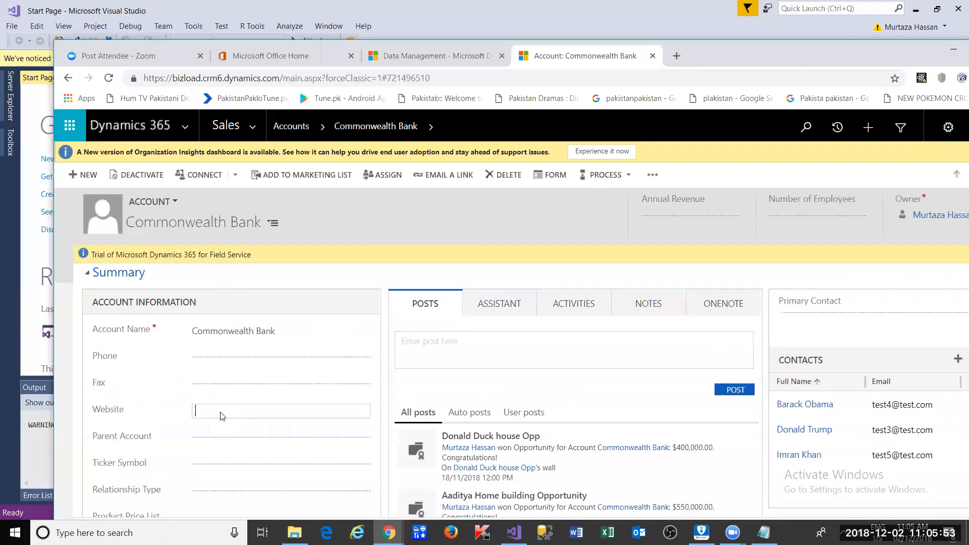
type("http:/")
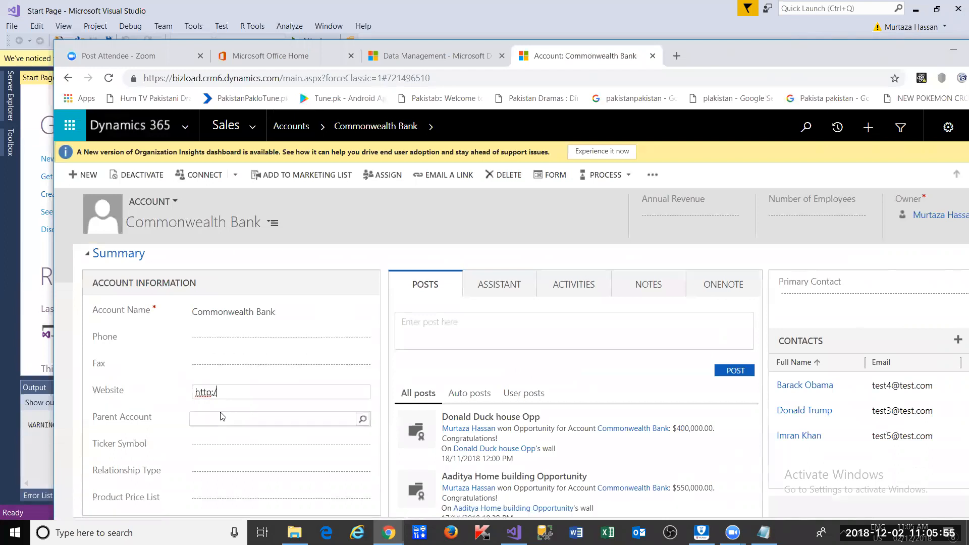
type("/www.bing.com")
left_click(266, 199)
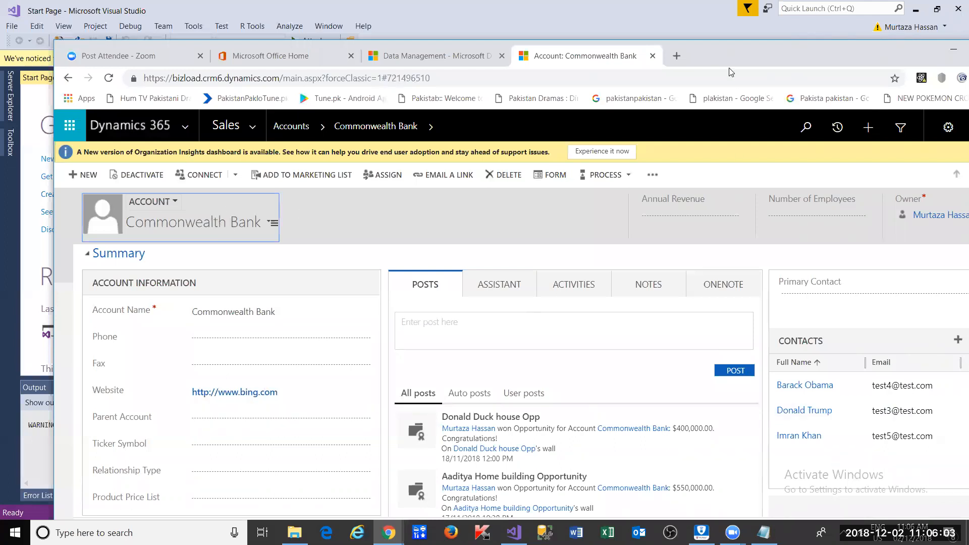
left_click_drag(746, 56, 684, 19)
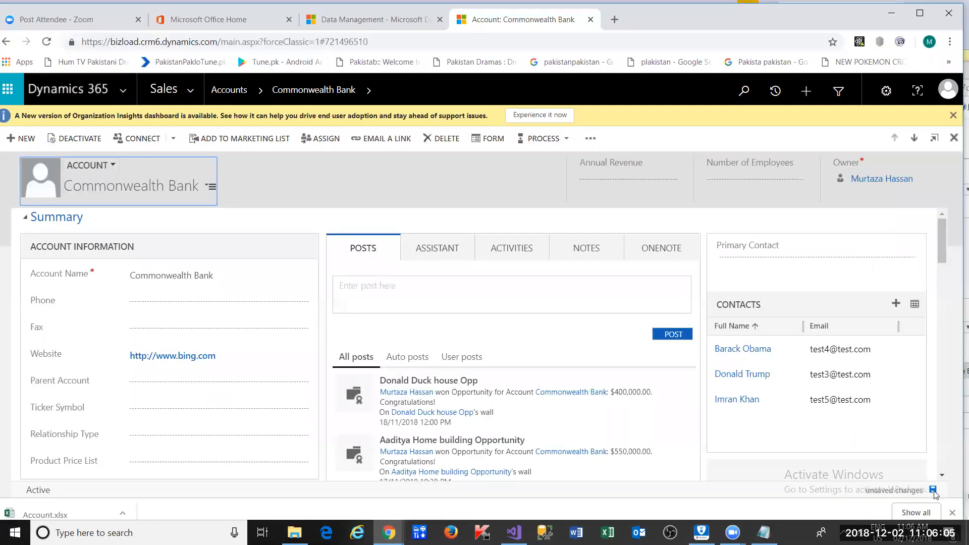
left_click(933, 491)
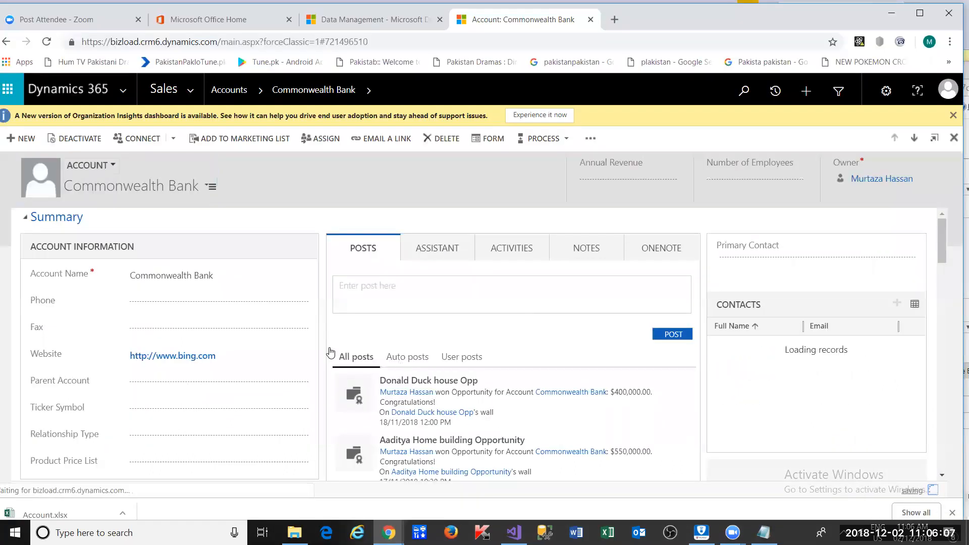
left_click(244, 355)
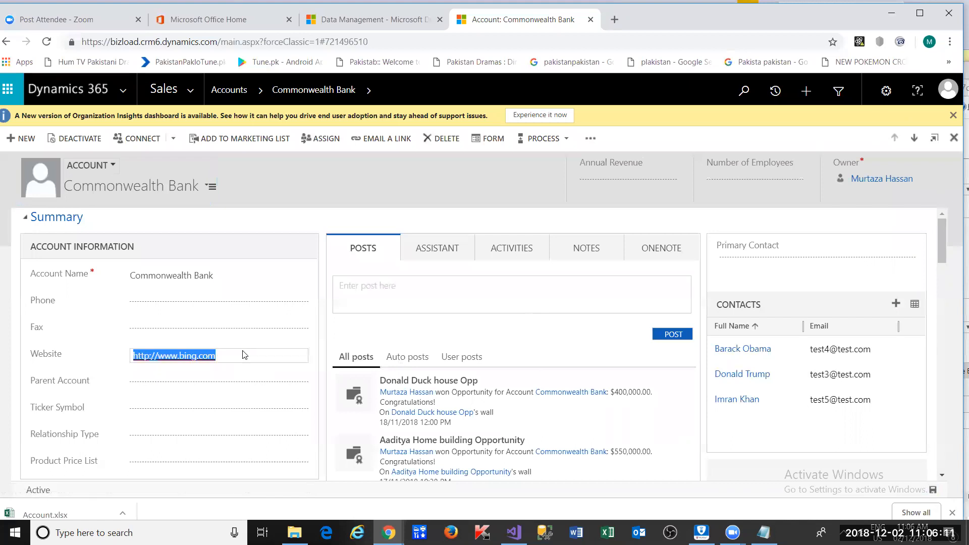
type("http://")
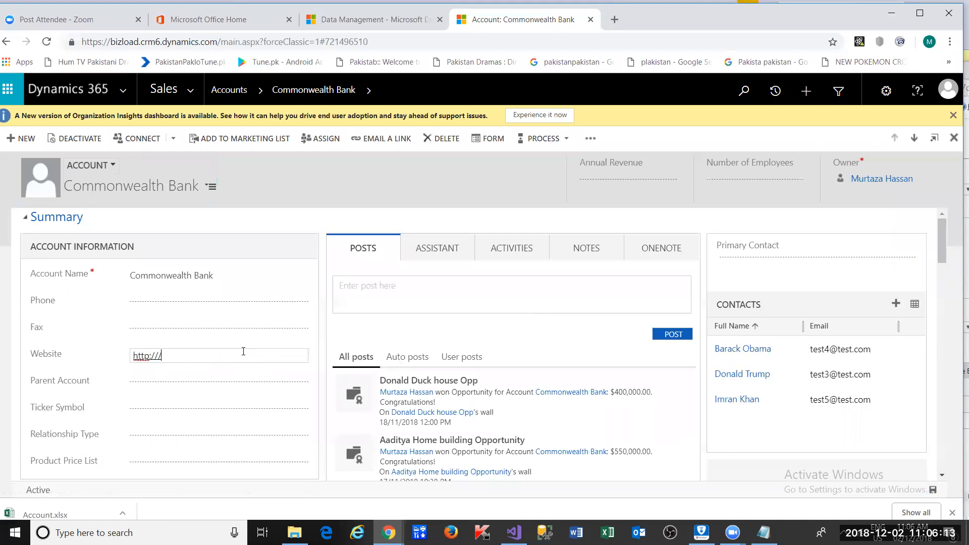
type("www.gooogle.com")
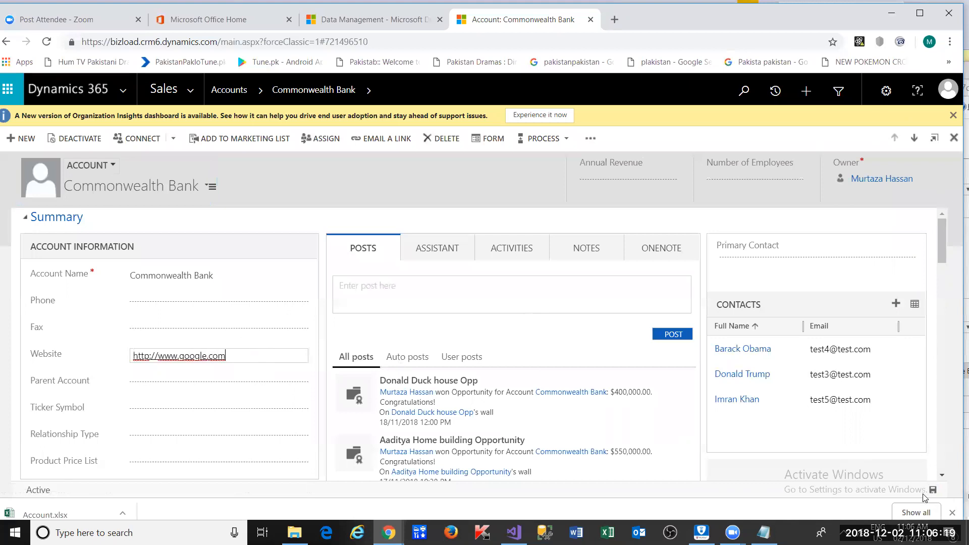
left_click(932, 490)
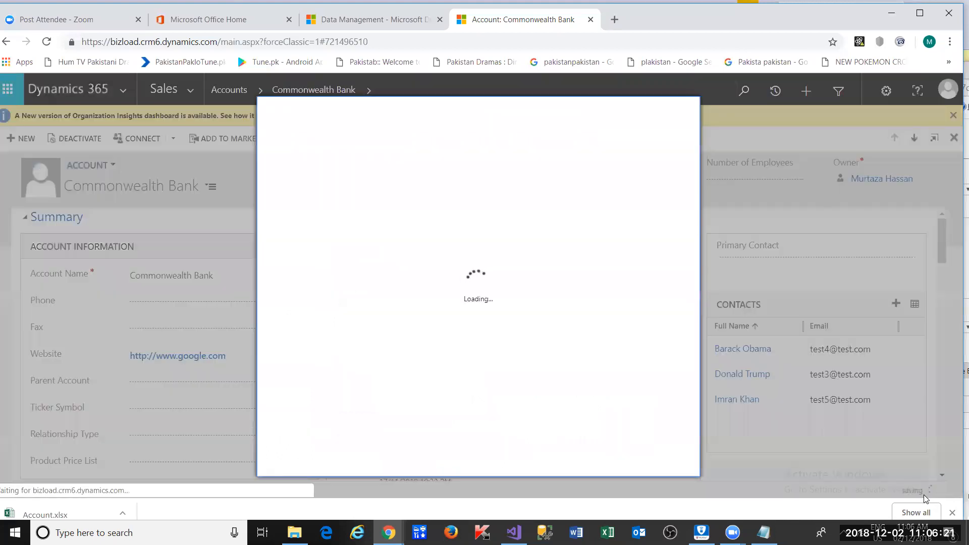
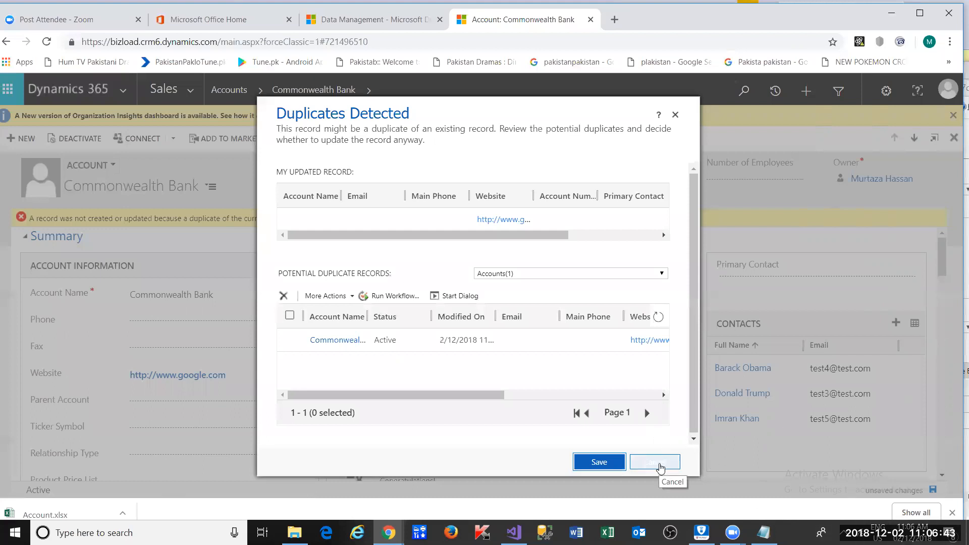
Cancel the duplicate warning and reload the Commonwealth Bank account, discarding the unsaved edit.
left_click(661, 467)
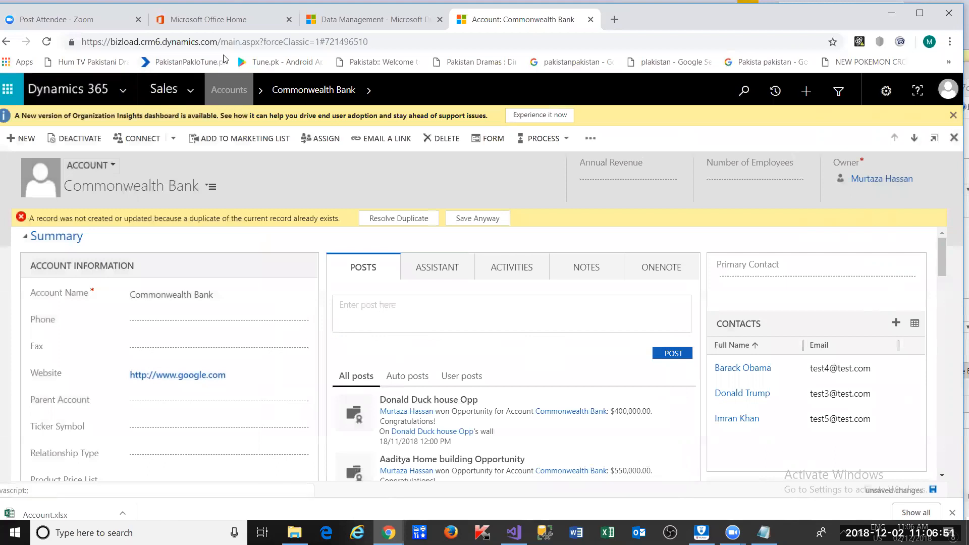
left_click(235, 43)
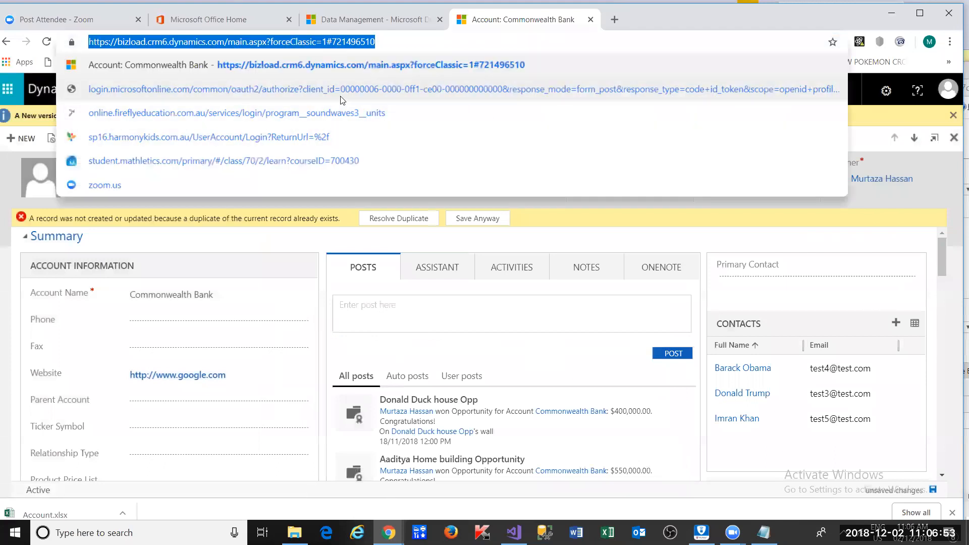
key("Return")
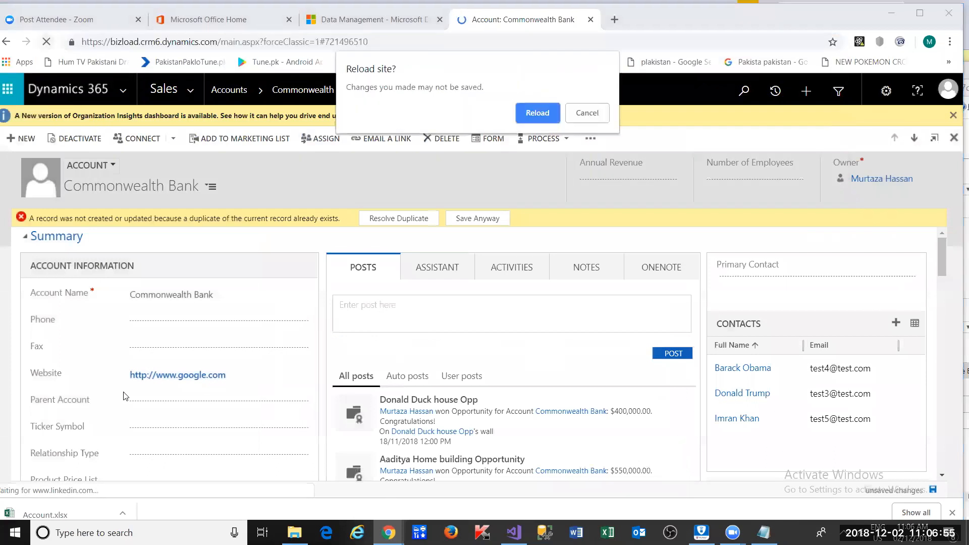
key("Return")
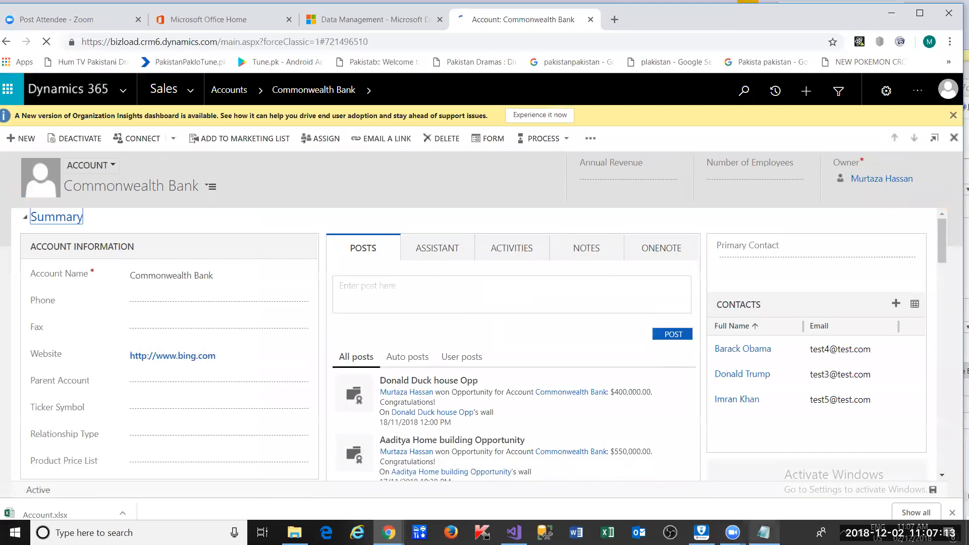
key("alt+Tab")
Highlight the 'Creating Entities' topic in the Notepad course outline, then return to Dynamics.
left_click(326, 293)
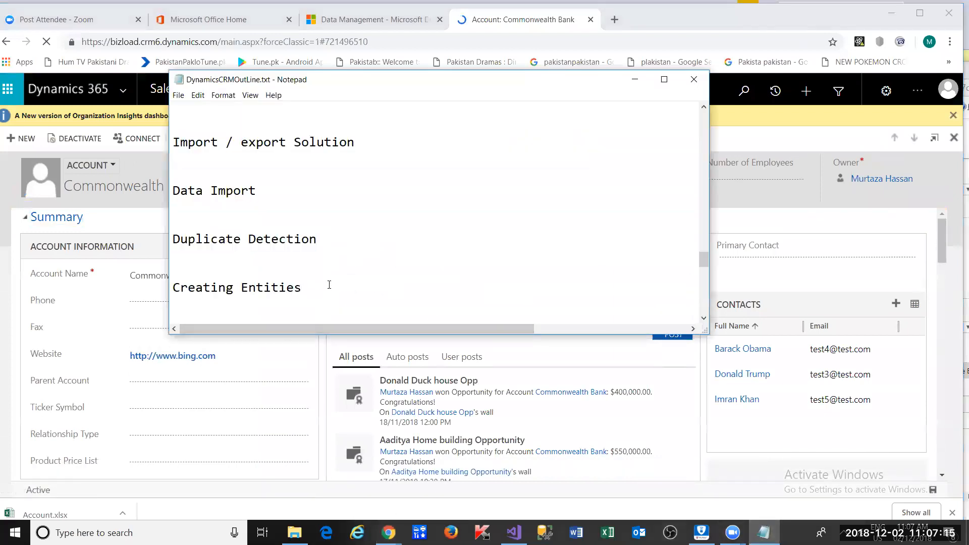
left_click_drag(200, 299, 170, 283)
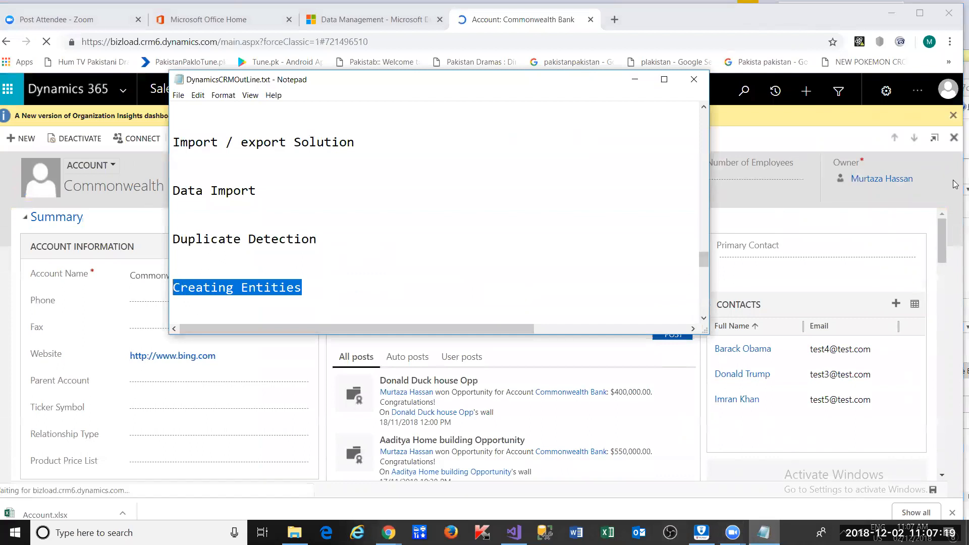
left_click(831, 140)
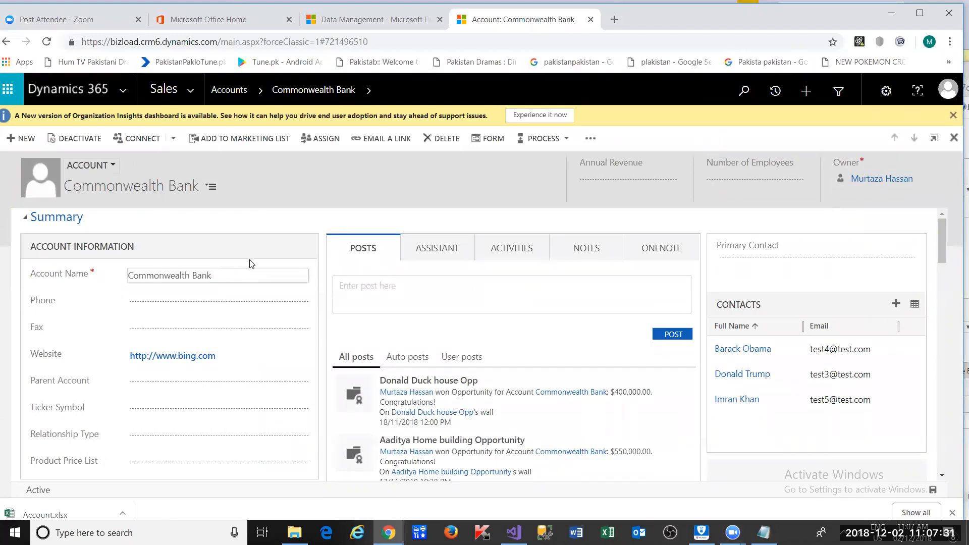
Go to Sales > Contacts and open the first contact's record.
left_click(190, 90)
left_click(166, 233)
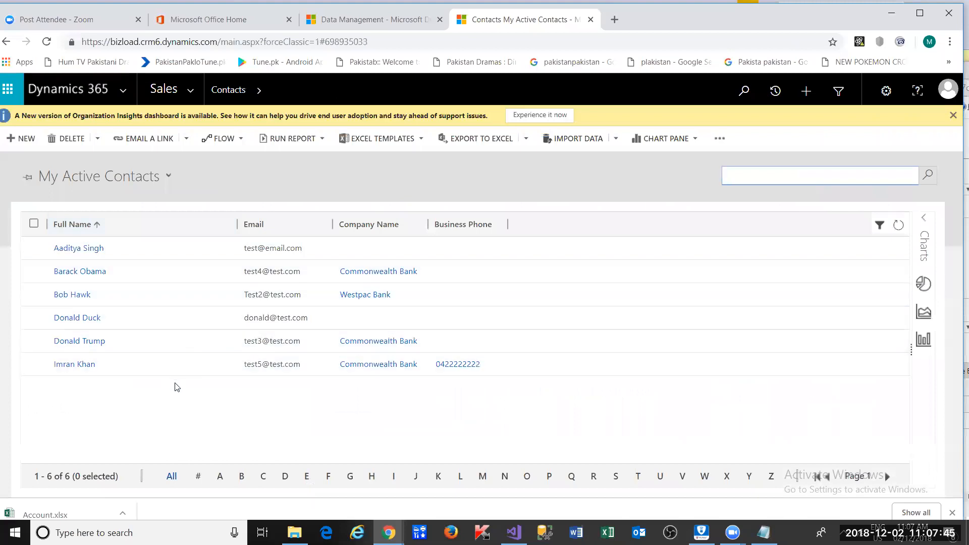
double_click(121, 253)
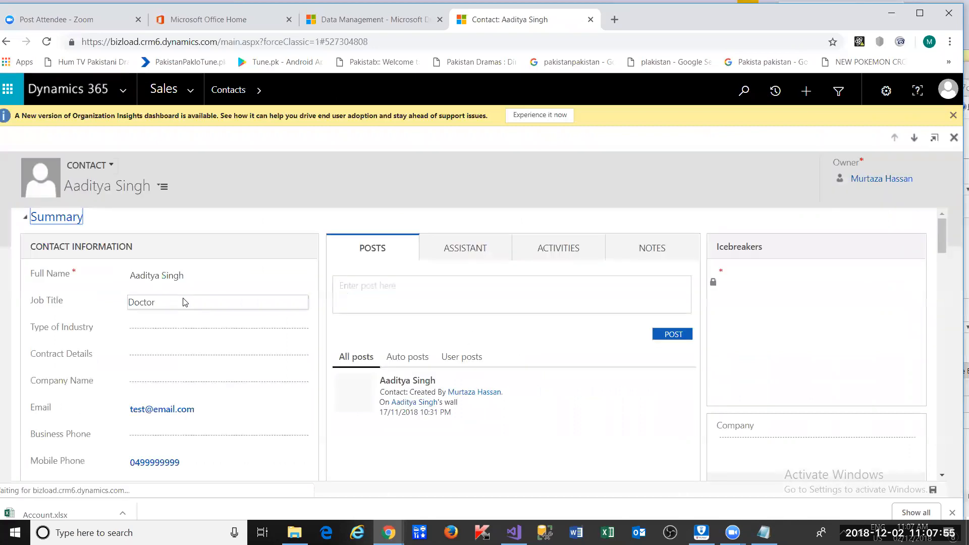
scroll(200, 342, "down", 1)
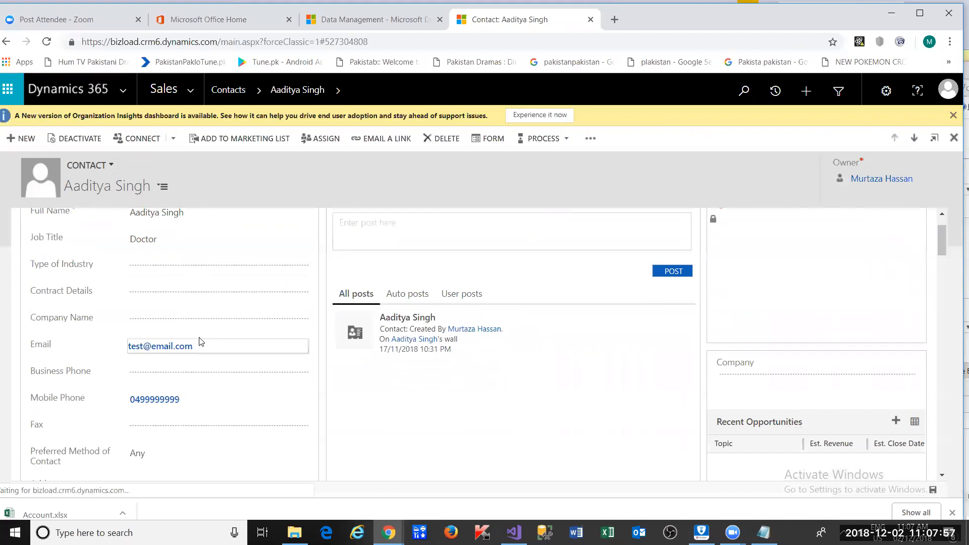
scroll(201, 342, "up", 1)
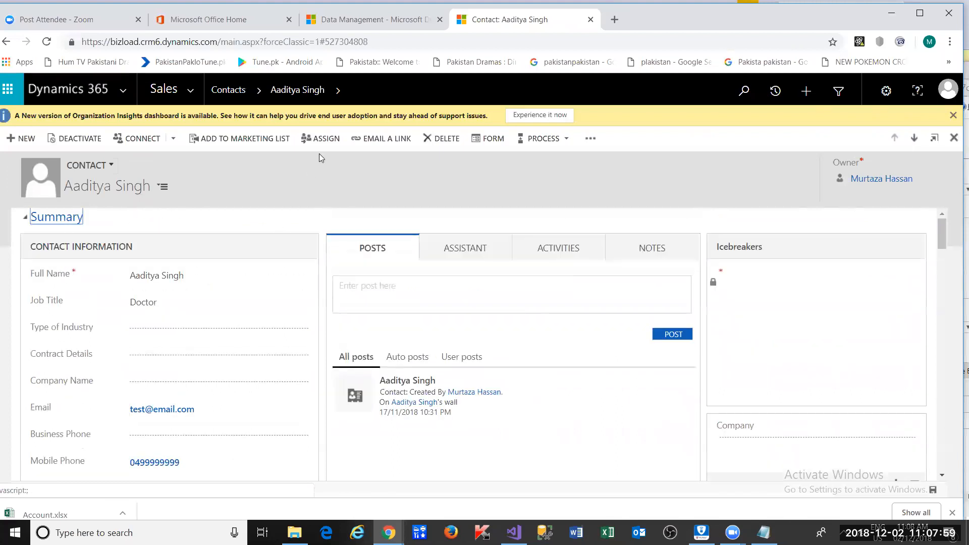
Browse the site-map navigation menu from the breadcrumb, then close it.
left_click(338, 87)
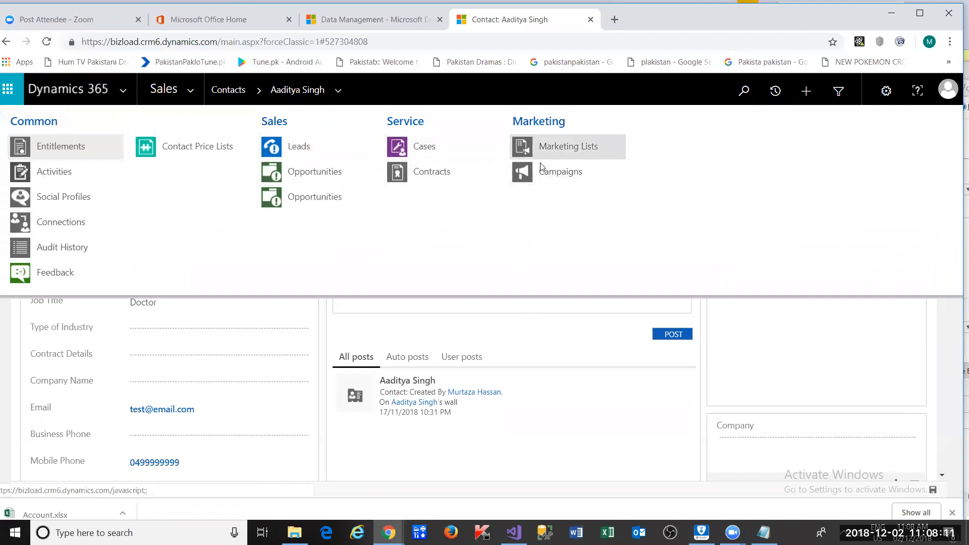
left_click(941, 362)
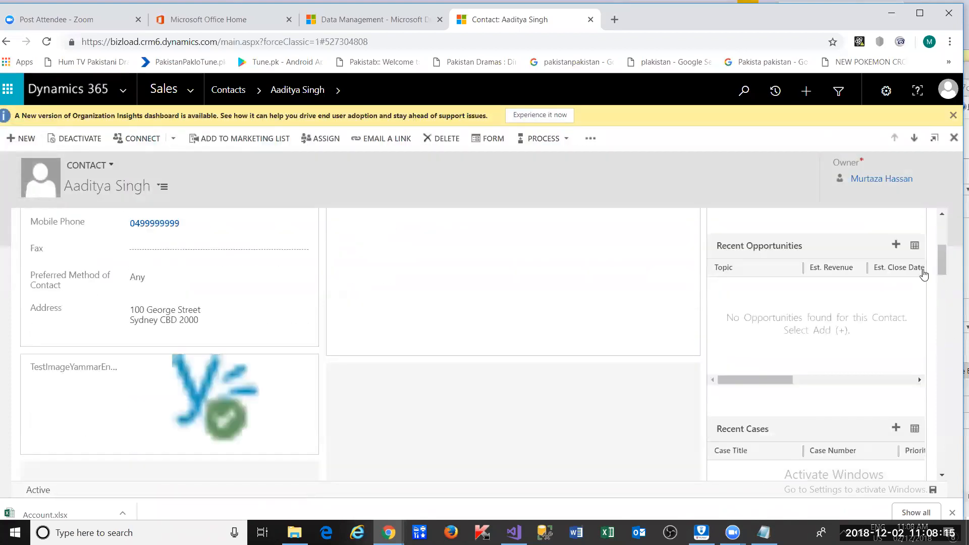
left_click_drag(947, 259, 947, 230)
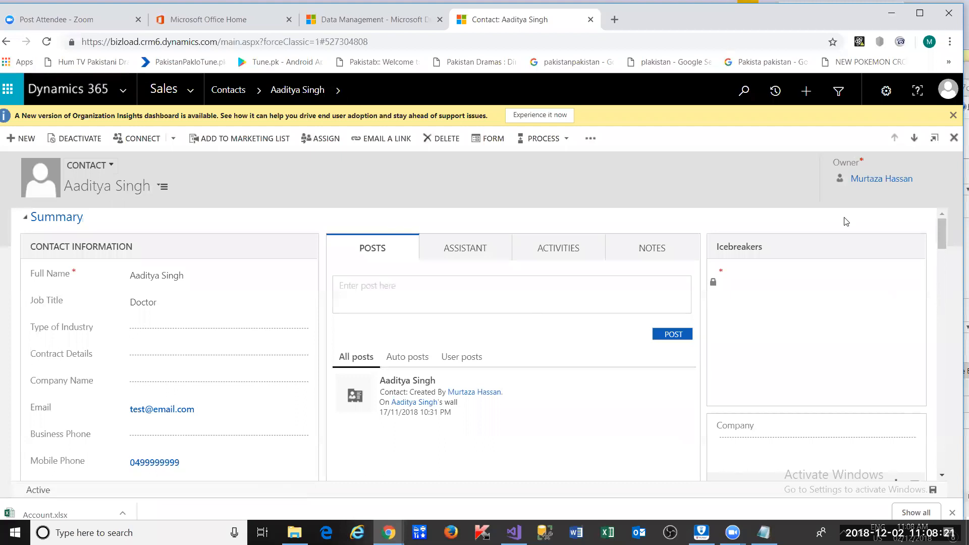
left_click(195, 98)
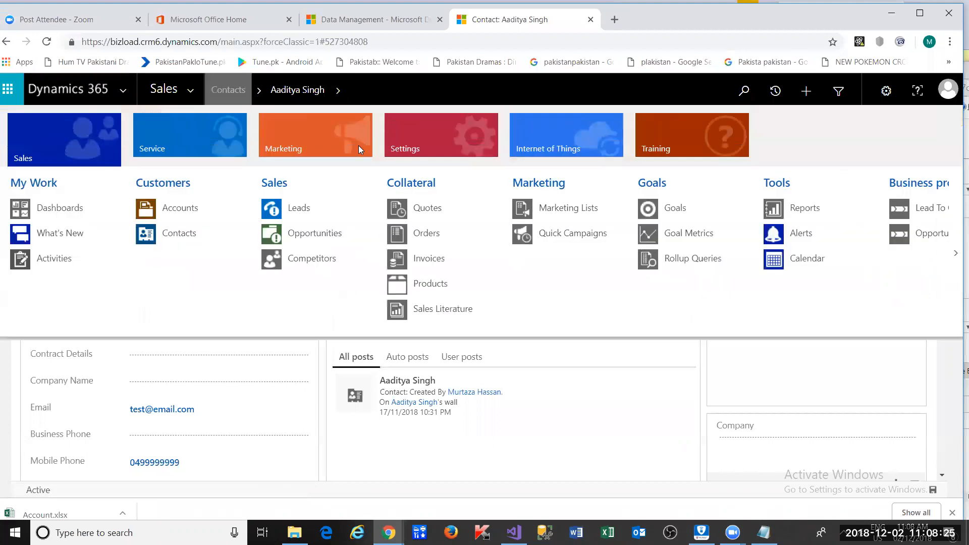
Open TestCustomizeSolution from Settings > Solutions and show the New options for its Entities.
left_click(414, 154)
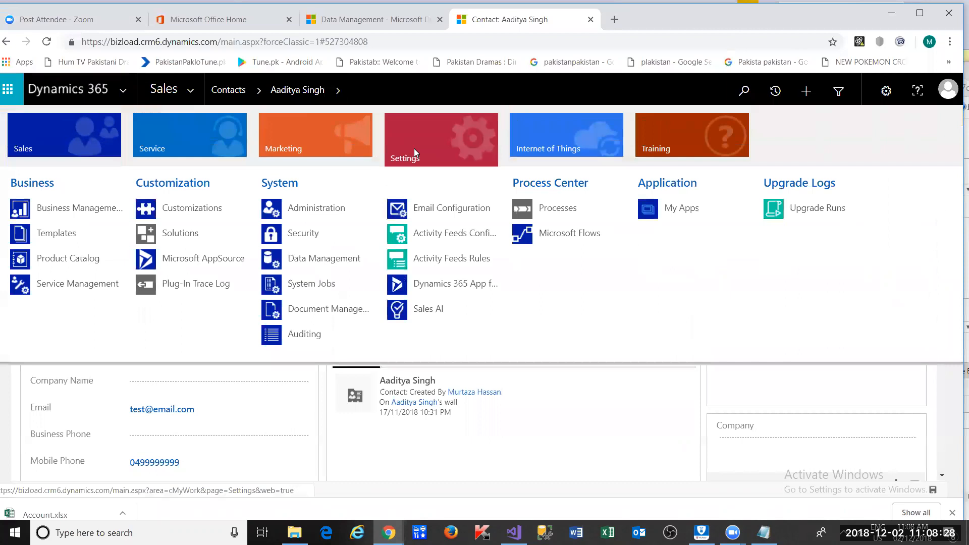
left_click(174, 233)
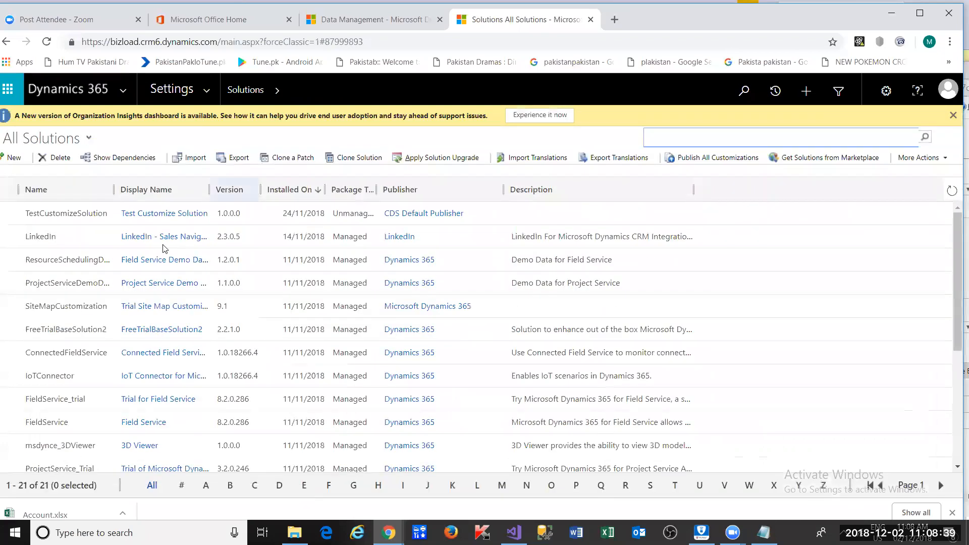
double_click(92, 217)
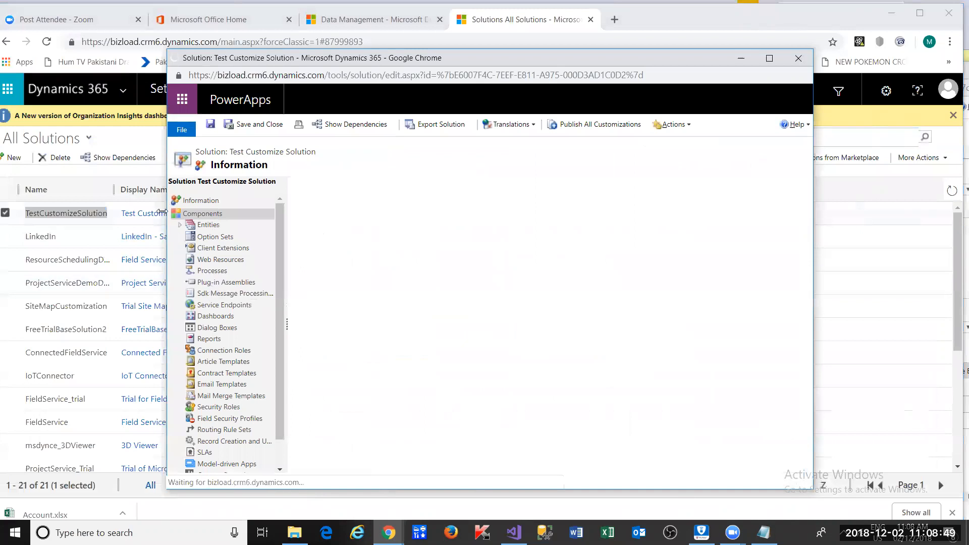
left_click(179, 225)
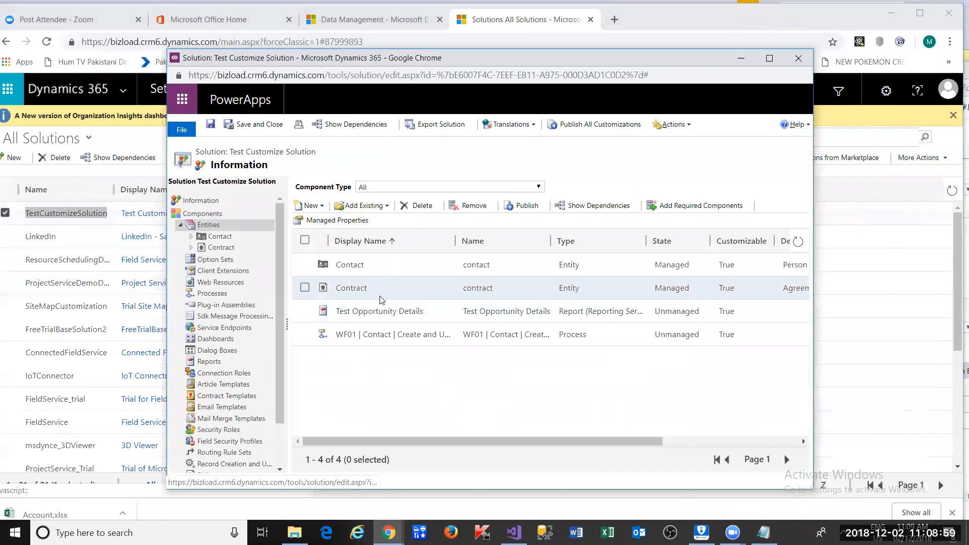
left_click(310, 207)
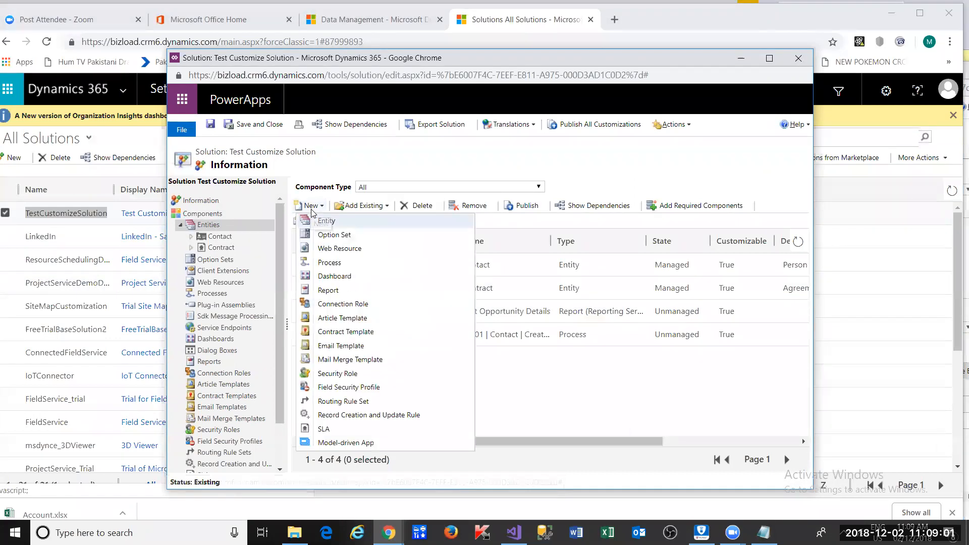
Start a new entity named Building, plural Buildings, with Organization ownership.
left_click(399, 244)
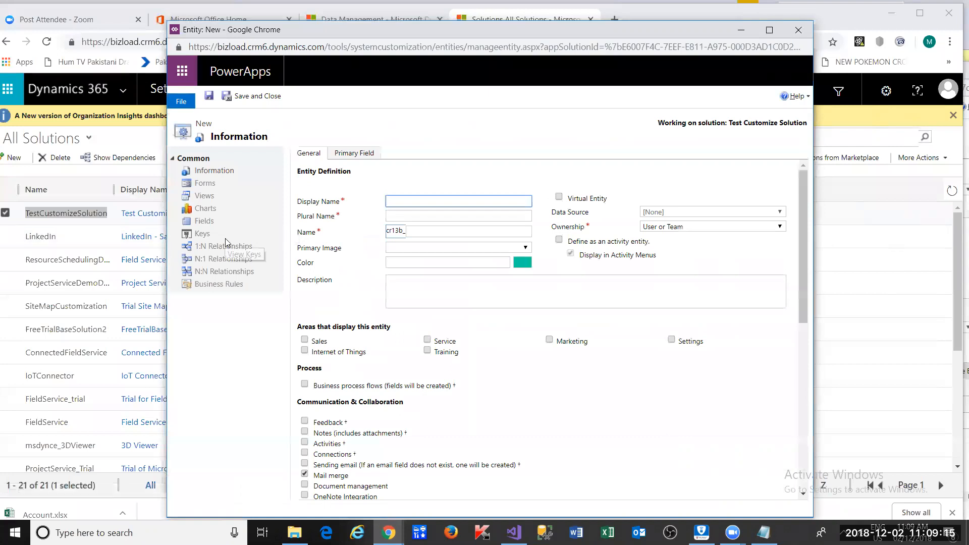
type("Building")
key("Tab")
key("Tab")
type("Buildin")
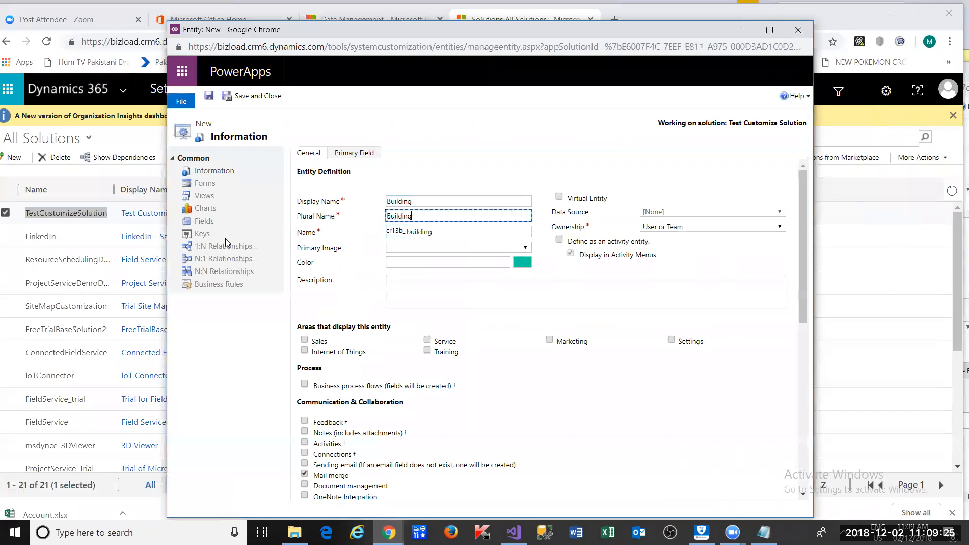
key("Tab")
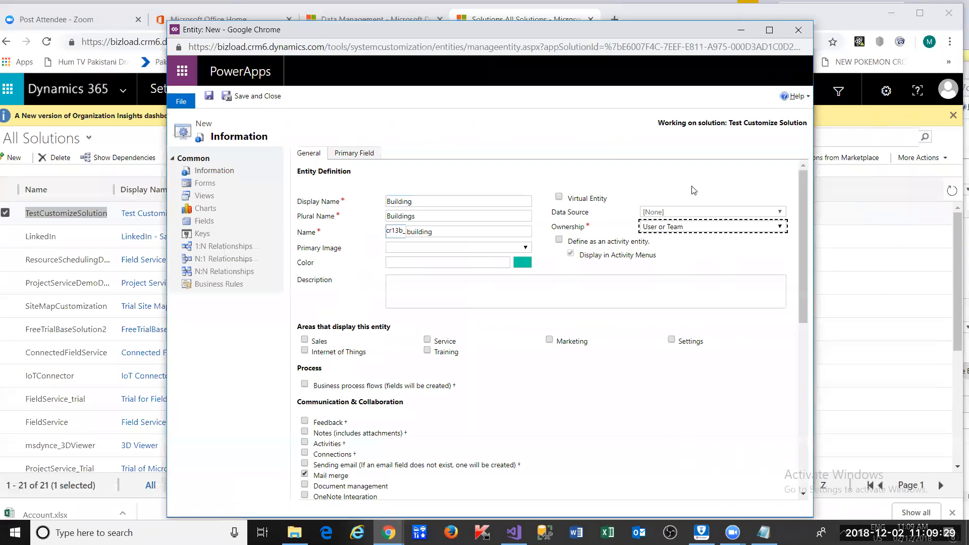
left_click(782, 230)
left_click(743, 245)
left_click(516, 250)
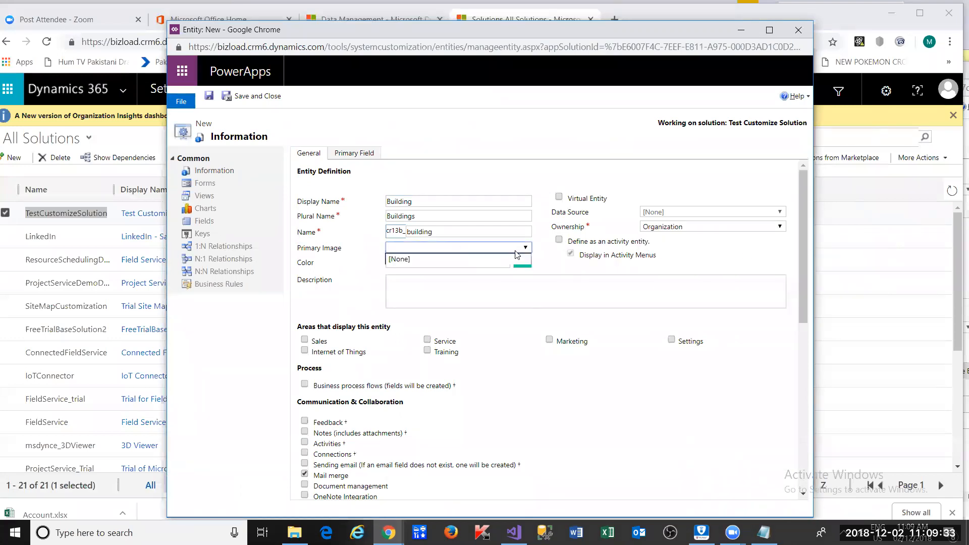
left_click(515, 250)
left_click(515, 251)
left_click(514, 249)
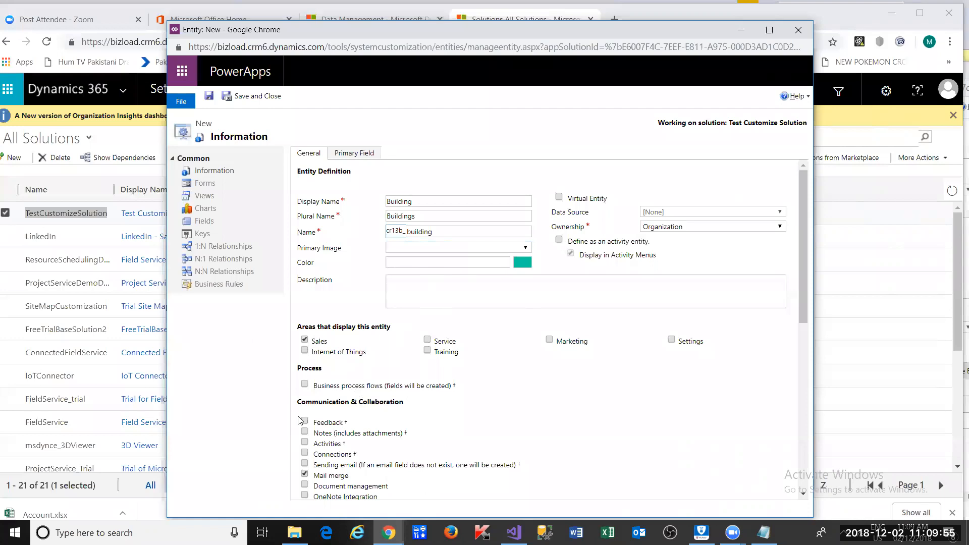
Review the remaining General tab options and save the Building entity.
scroll(301, 420, "down", 5)
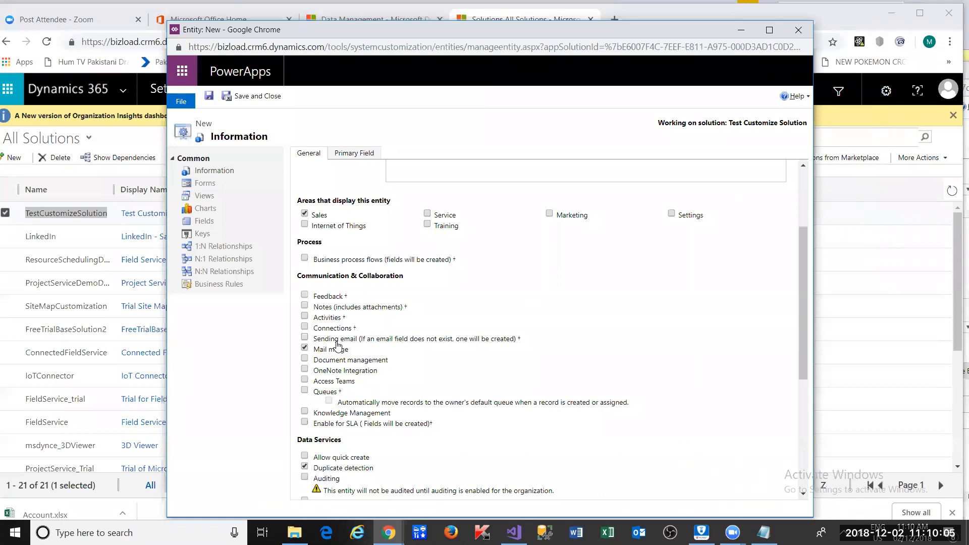
scroll(337, 346, "down", 3)
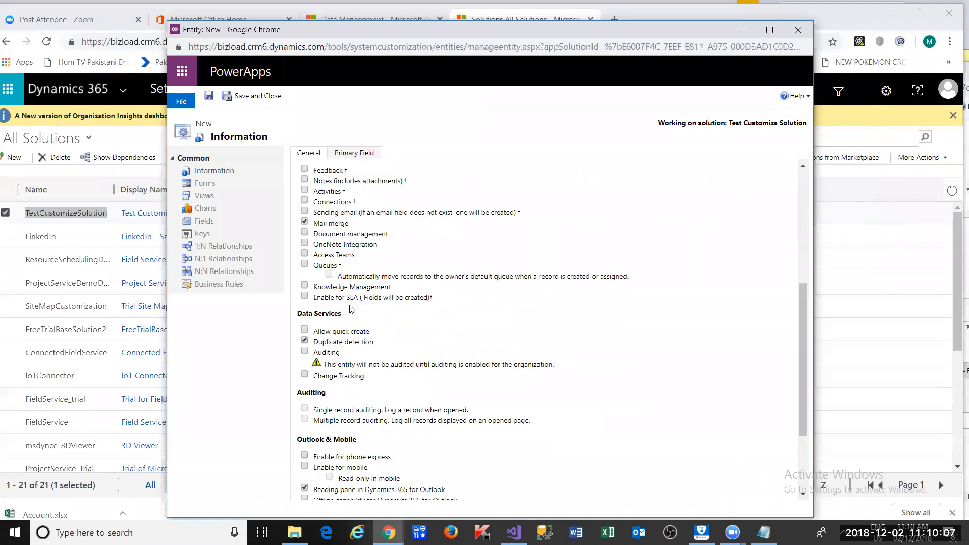
scroll(352, 309, "down", 3)
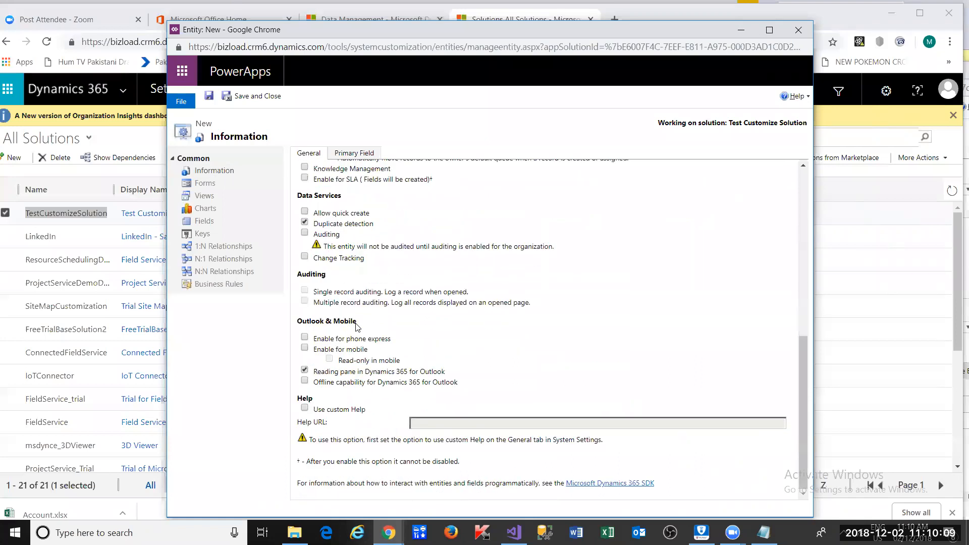
scroll(361, 303, "up", 3)
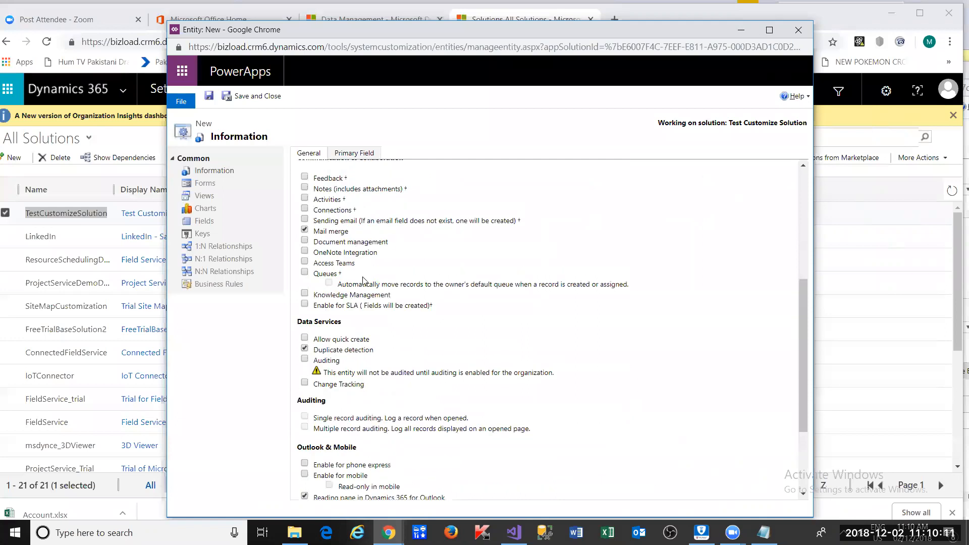
scroll(377, 302, "up", 6)
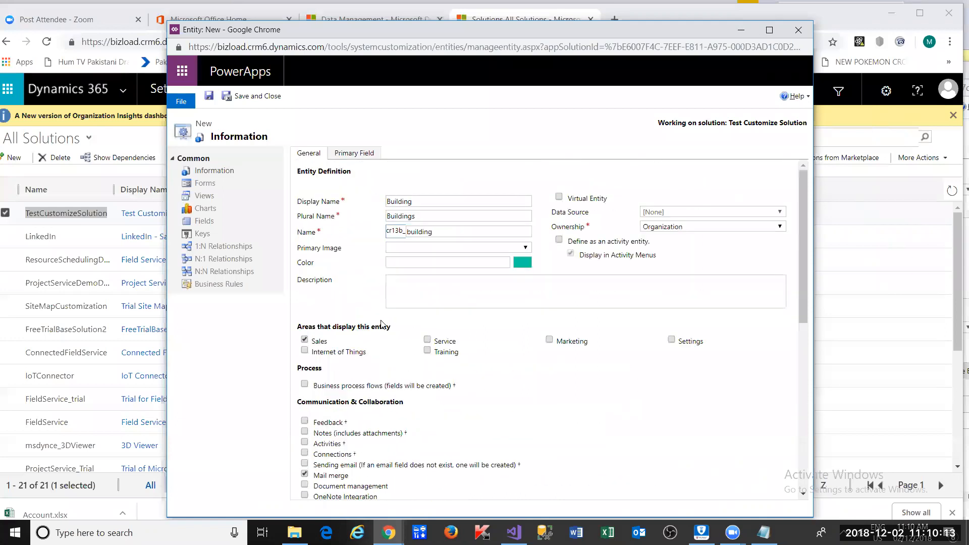
scroll(382, 323, "down", 5)
scroll(382, 325, "down", 3)
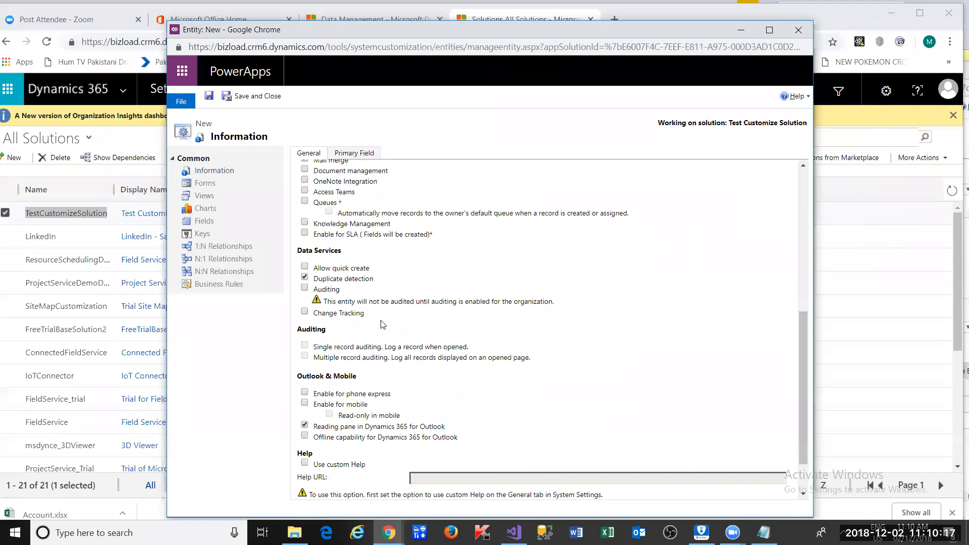
scroll(383, 325, "down", 2)
scroll(383, 325, "up", 10)
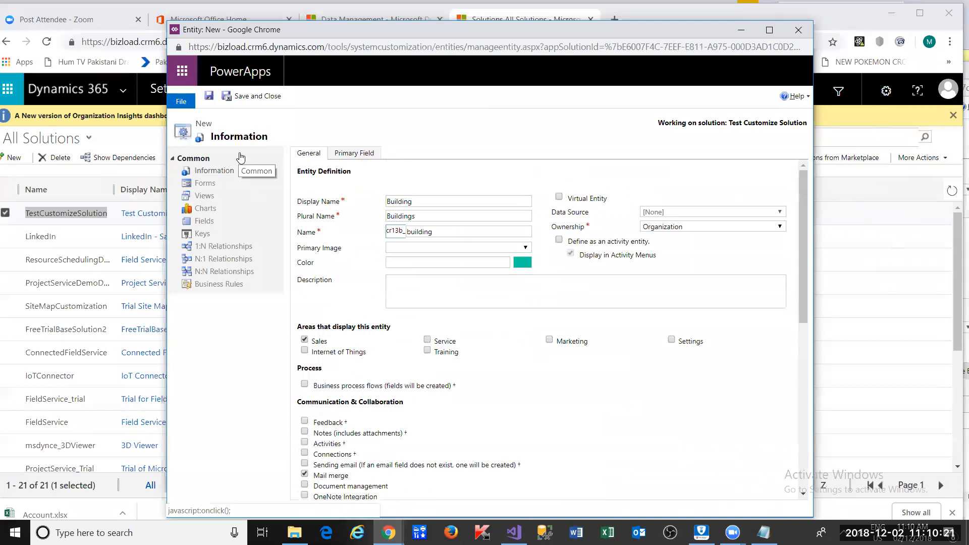
left_click(242, 101)
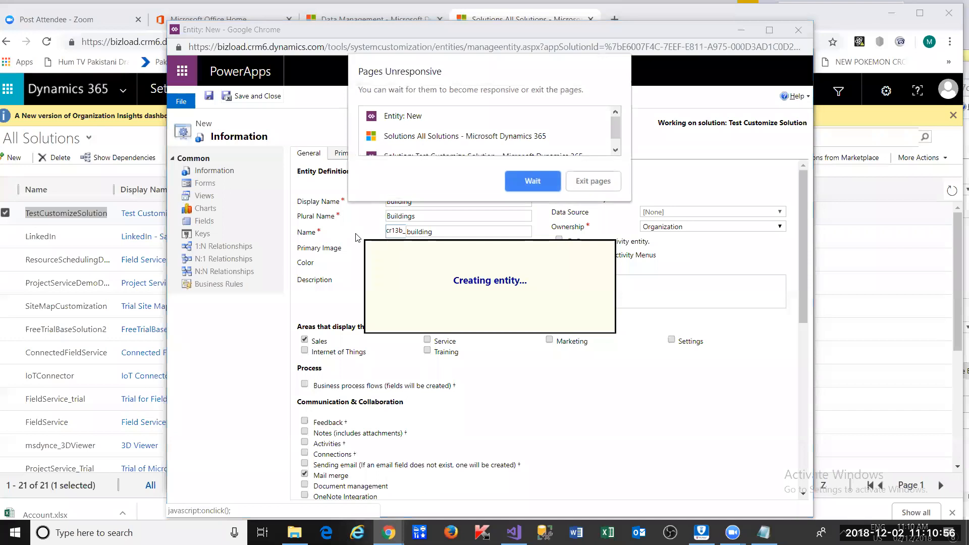
Choose Wait on Chrome's unresponsive-pages prompt while the Building entity is created.
left_click(515, 179)
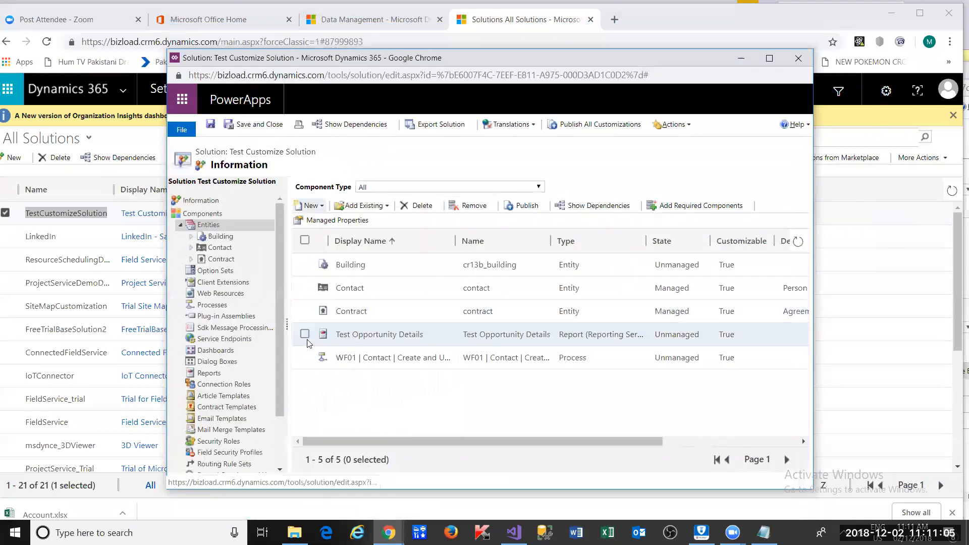
View the Building entity's default forms, then go back to the main Dynamics window's navigation.
left_click(191, 236)
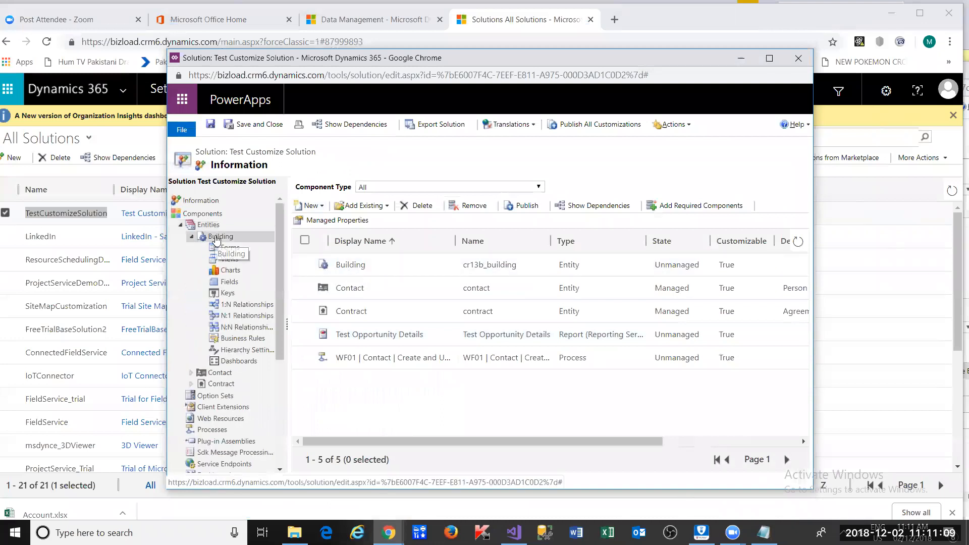
left_click(222, 249)
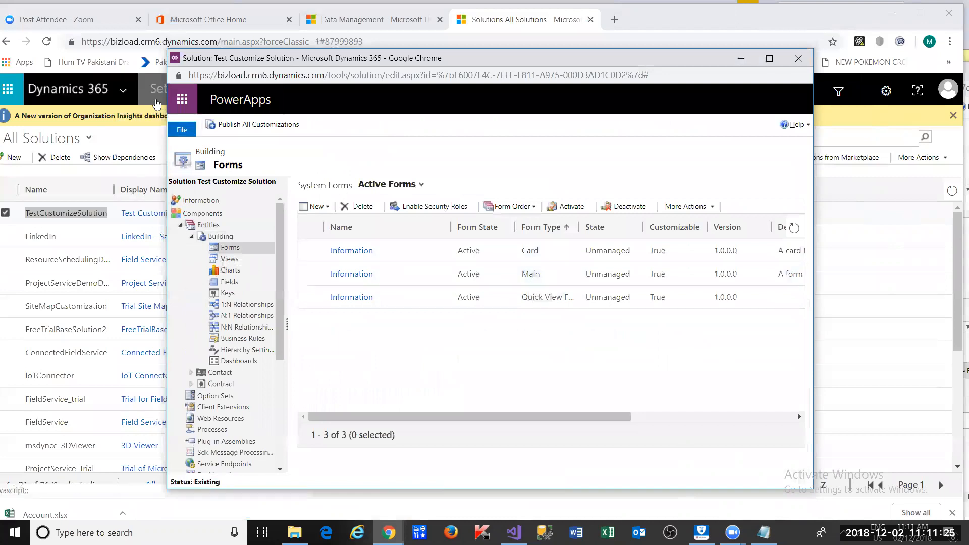
left_click(157, 102)
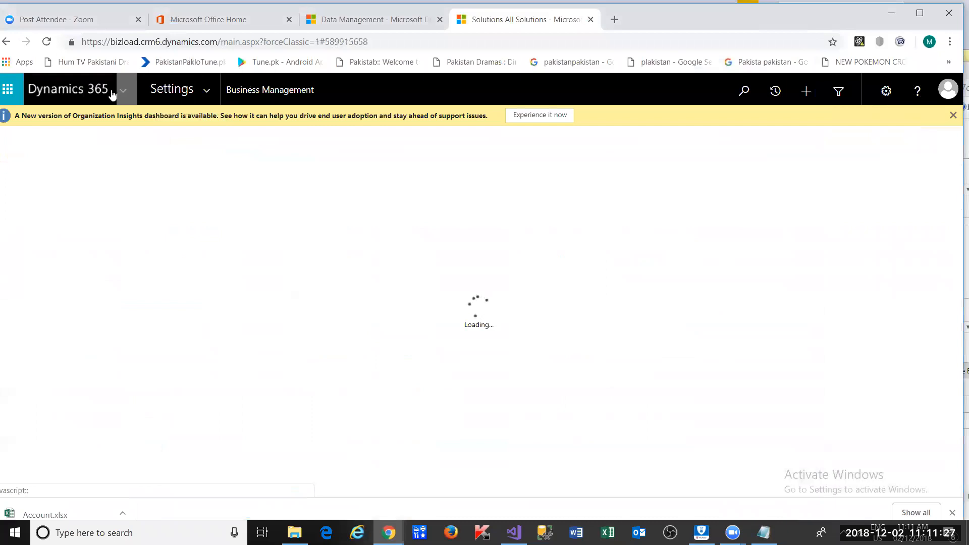
left_click(122, 91)
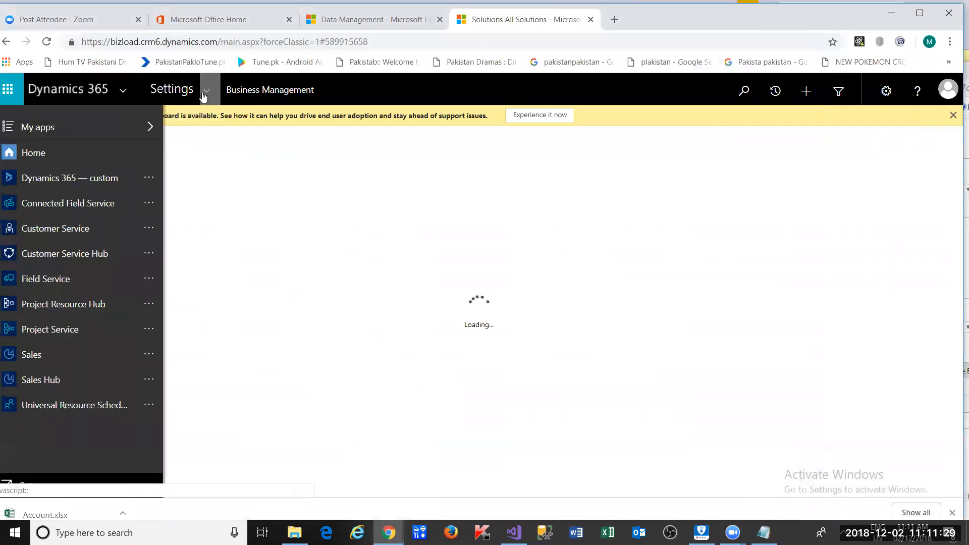
left_click(203, 96)
Open a contact from Sales > Contacts, check its available forms, then return to the solution window.
left_click(88, 154)
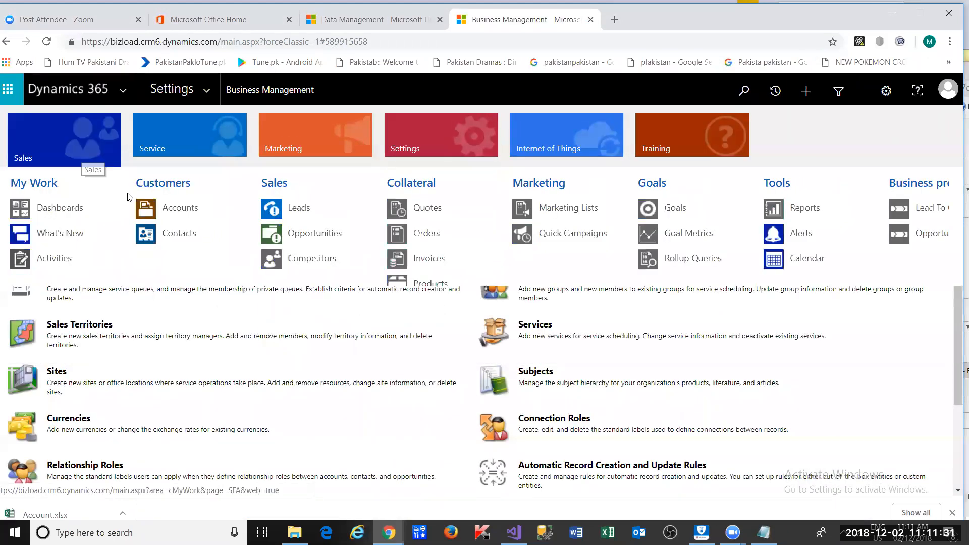
left_click(174, 232)
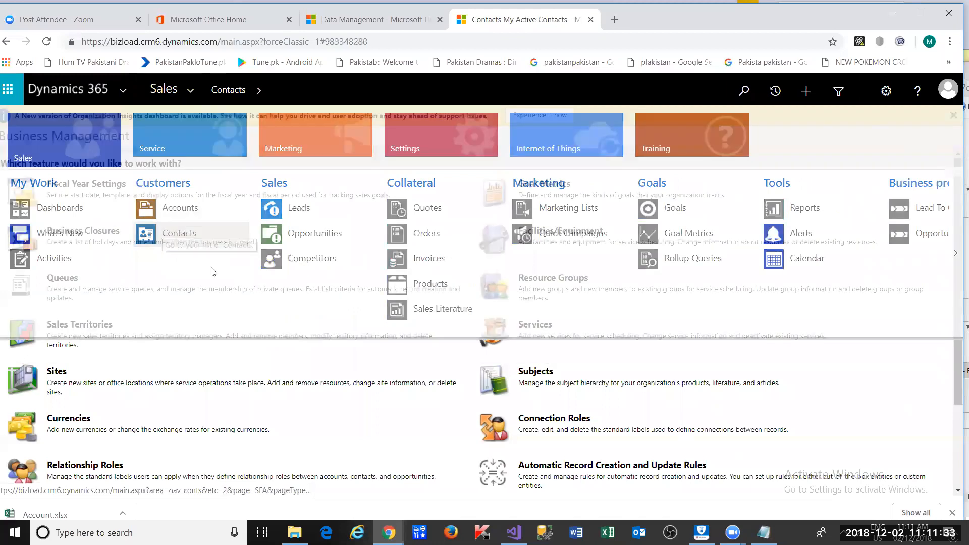
left_click(123, 253)
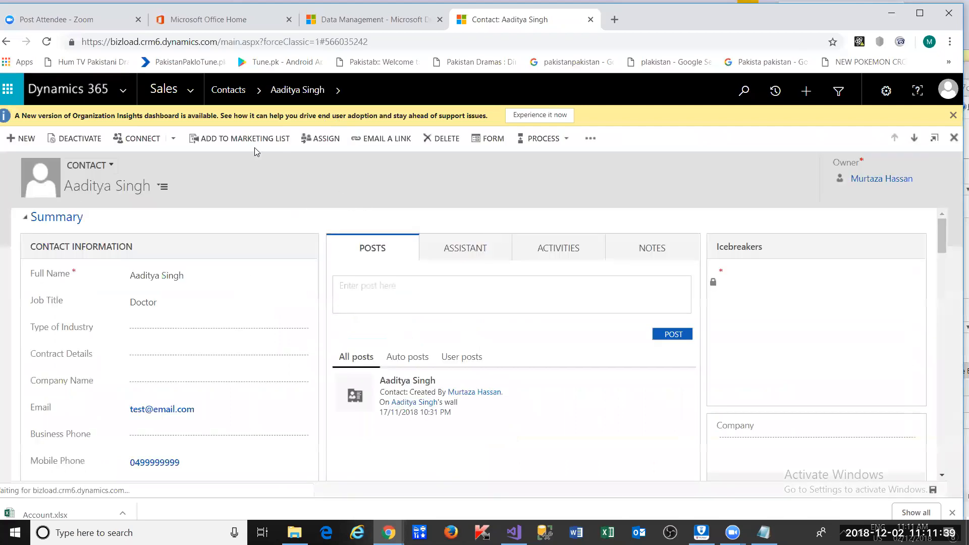
left_click(111, 166)
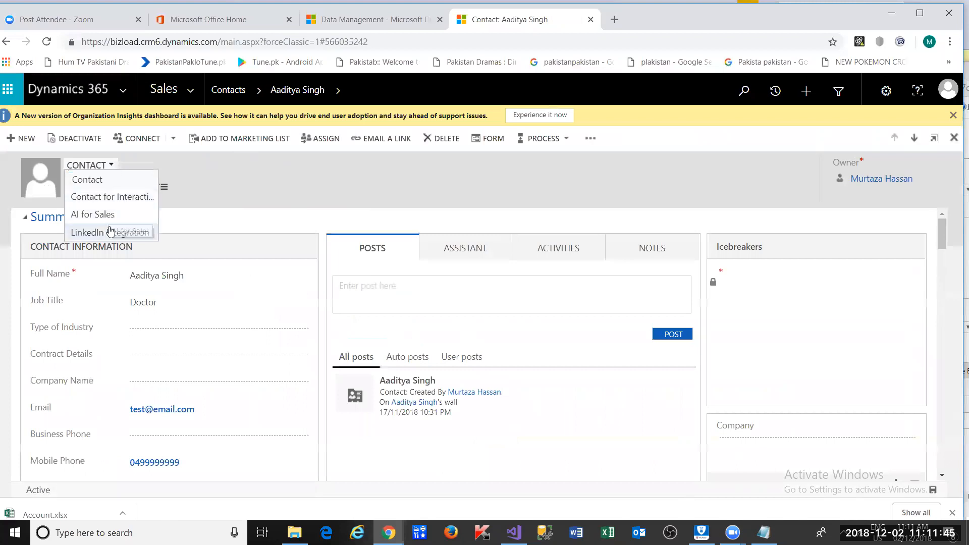
key("alt+Tab")
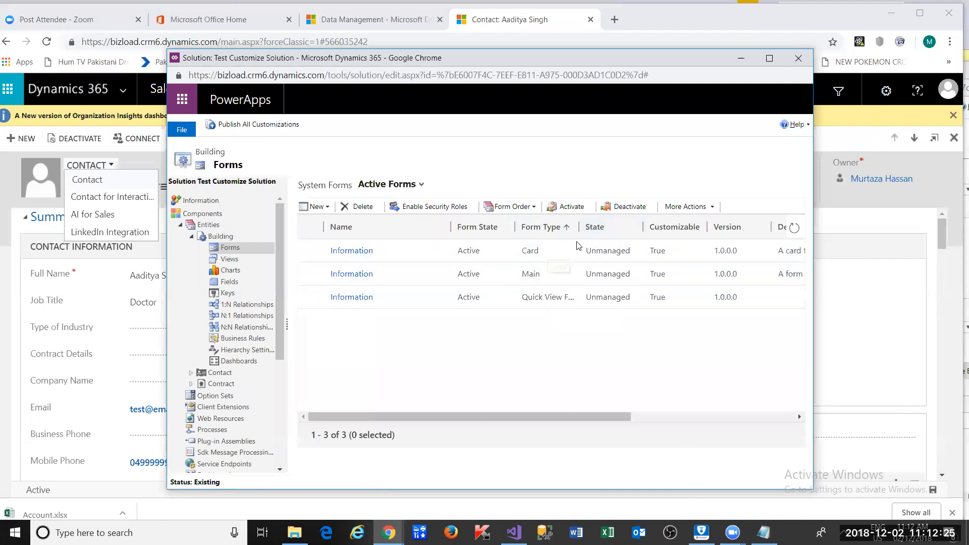
Open Building's Main Information form and browse the INSERT tab's 2 Tabs layouts.
left_click(549, 279)
double_click(549, 279)
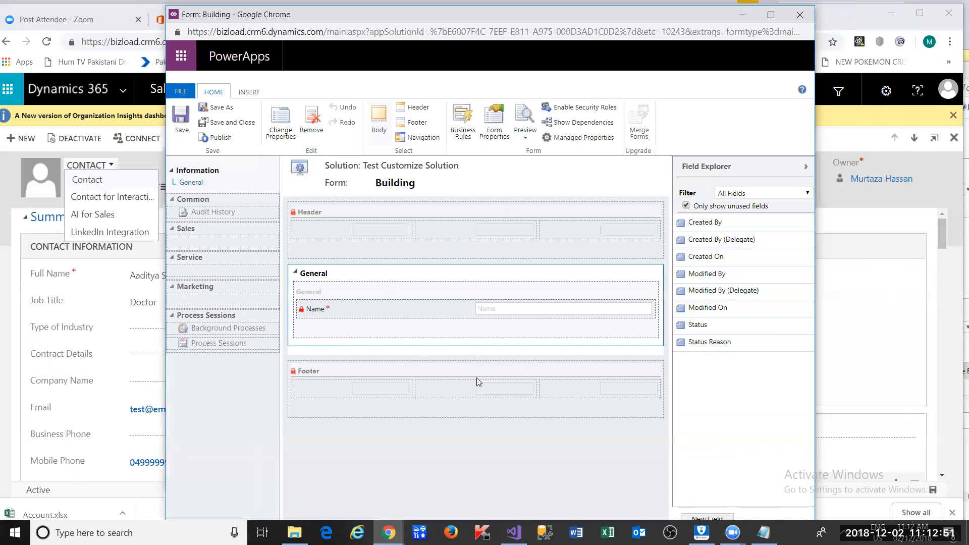
left_click(242, 92)
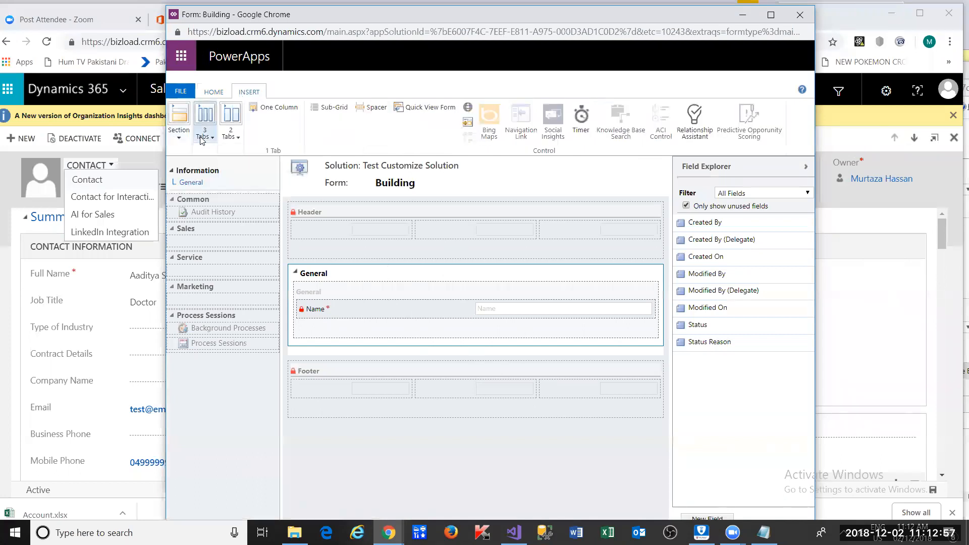
left_click(225, 142)
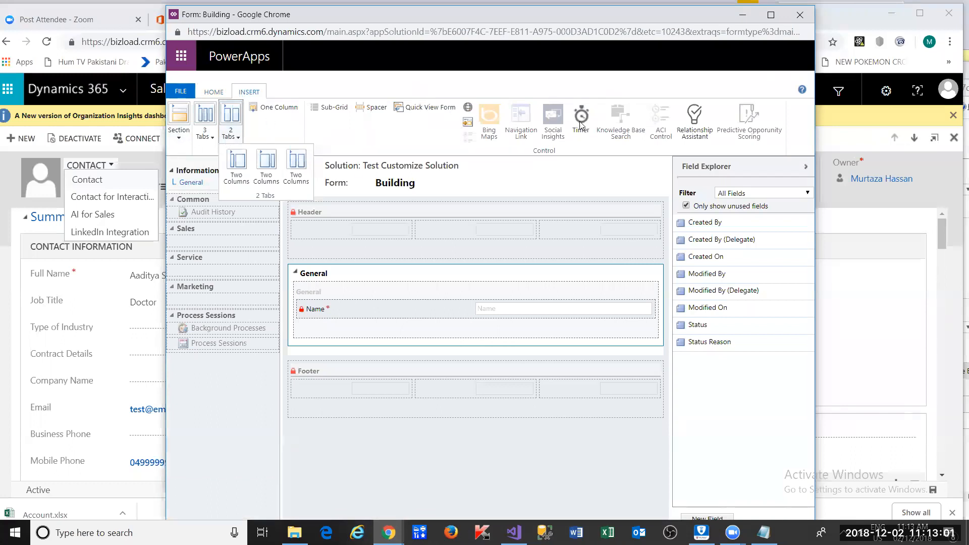
left_click(344, 128)
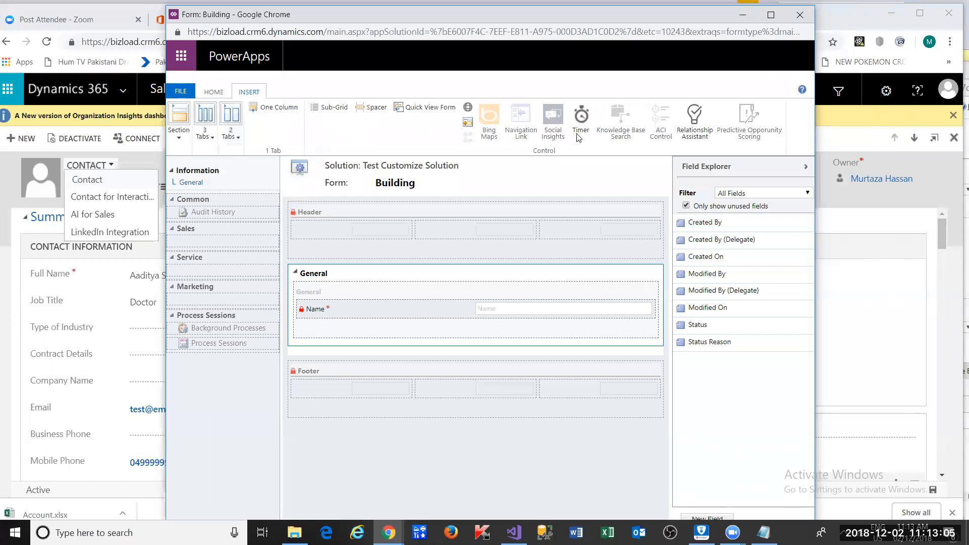
left_click(216, 94)
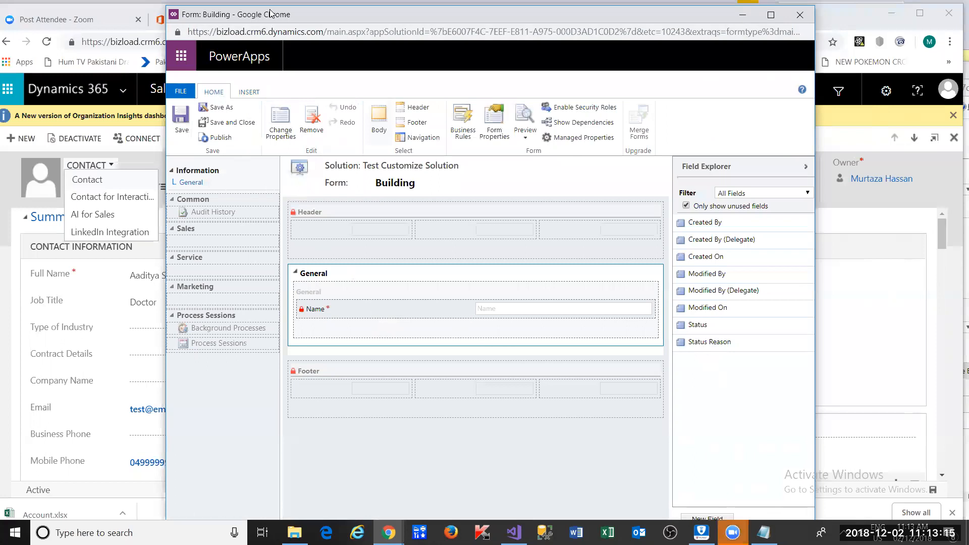
left_click_drag(271, 13, 272, 9)
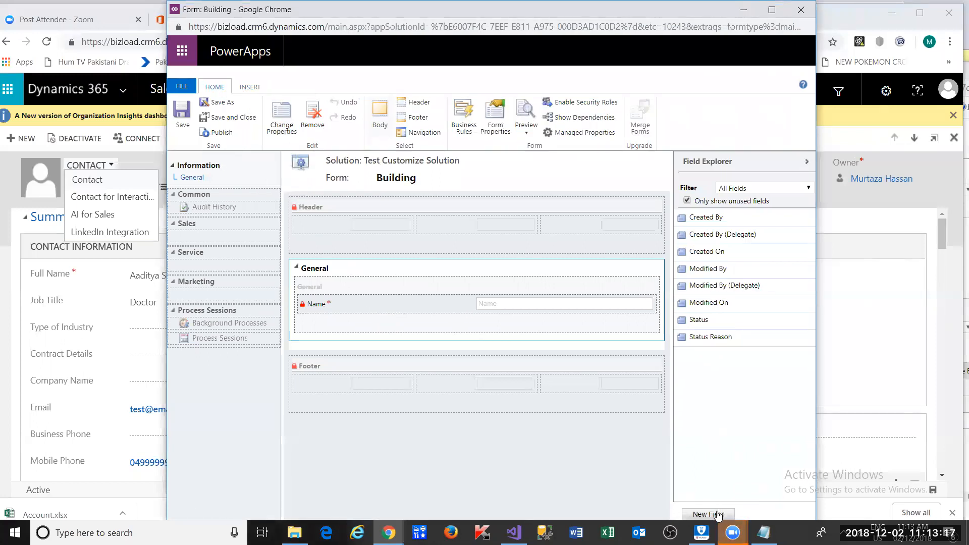
left_click(709, 514)
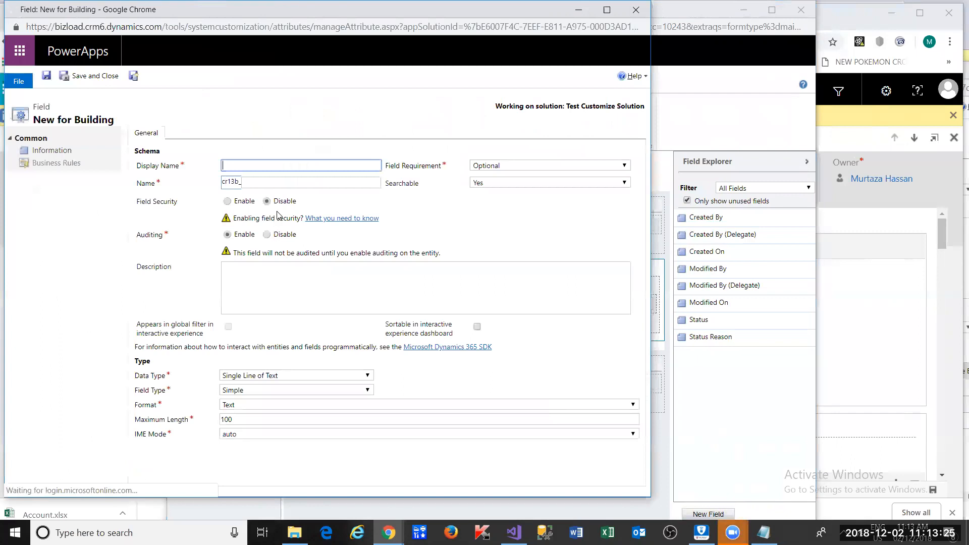
Name the new field Location, keep Single Line of Text as its type, and save it.
type("Bui")
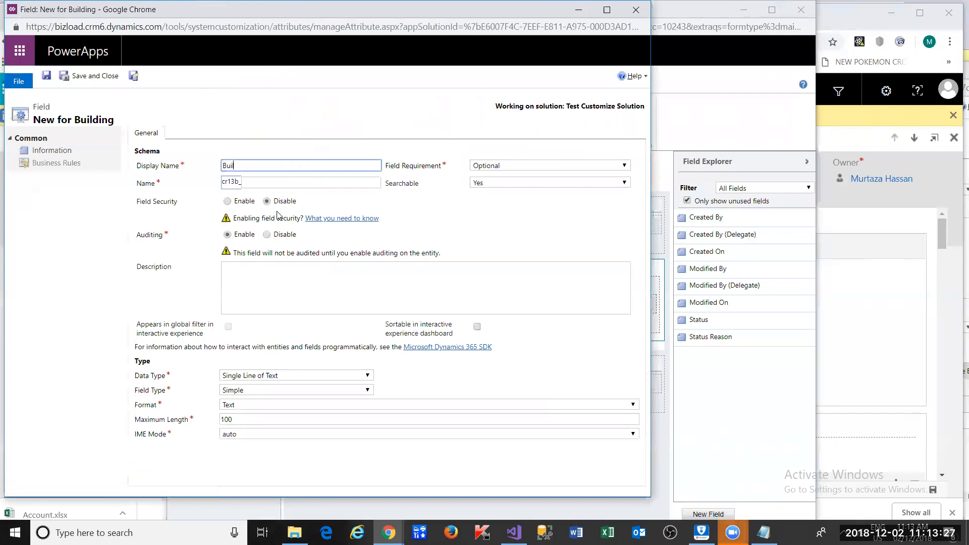
type("lding Location")
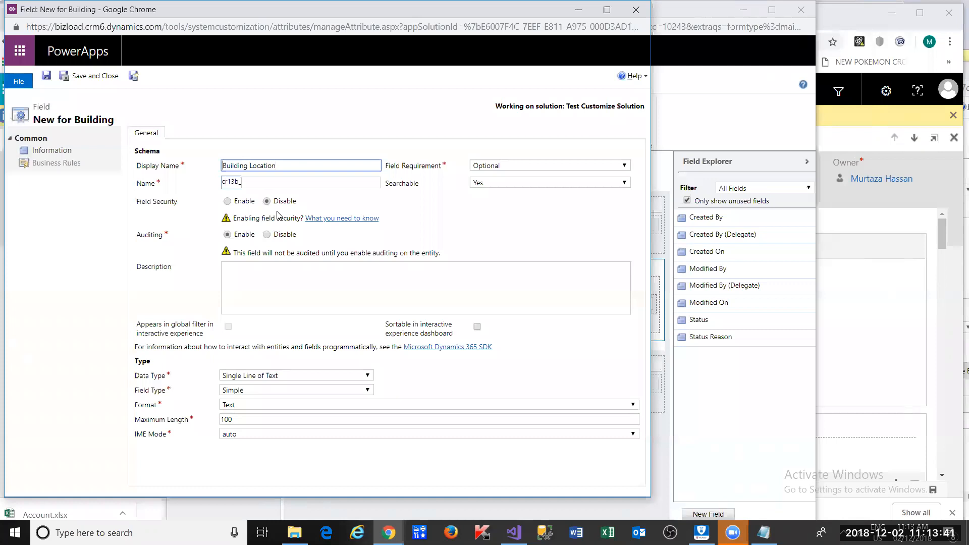
key("shift+Home")
key("BackSpace")
key("Tab")
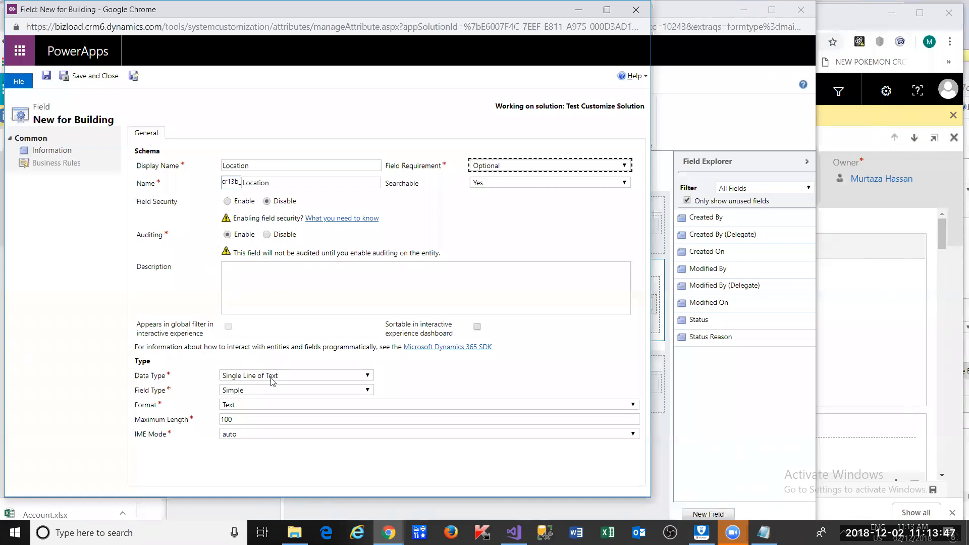
left_click(318, 376)
left_click(317, 376)
left_click(317, 375)
left_click(317, 375)
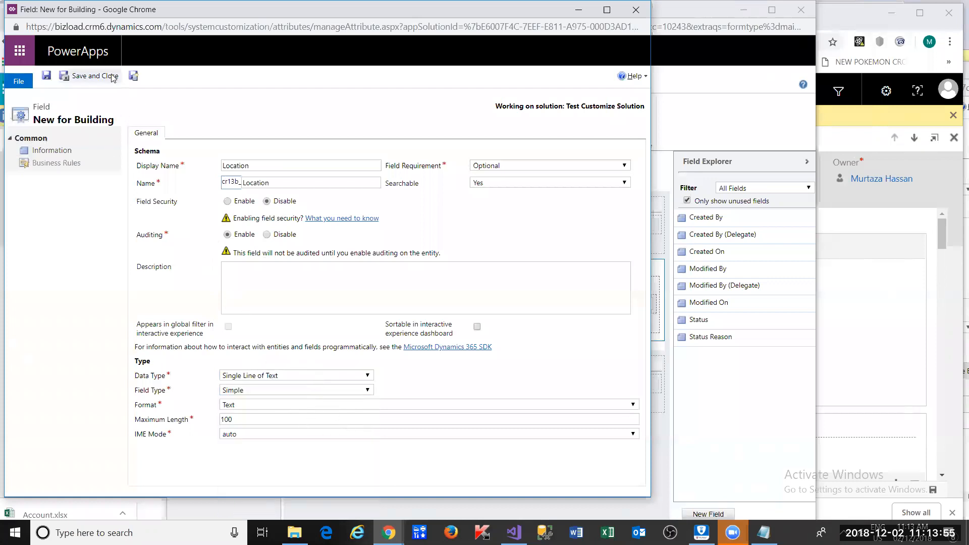
left_click(95, 76)
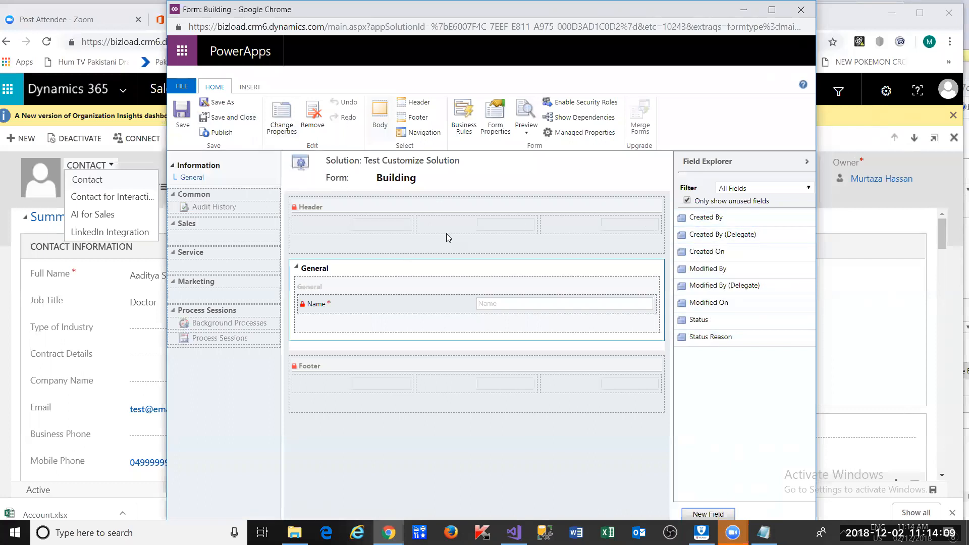
Reopen the Building Information form, place Location below Name, and open Name's field properties.
left_click(226, 121)
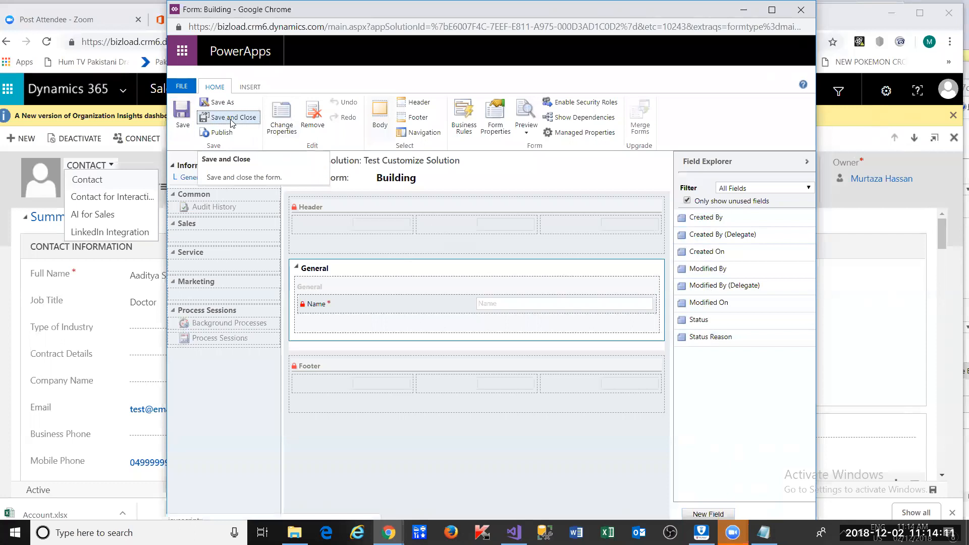
left_click(376, 276)
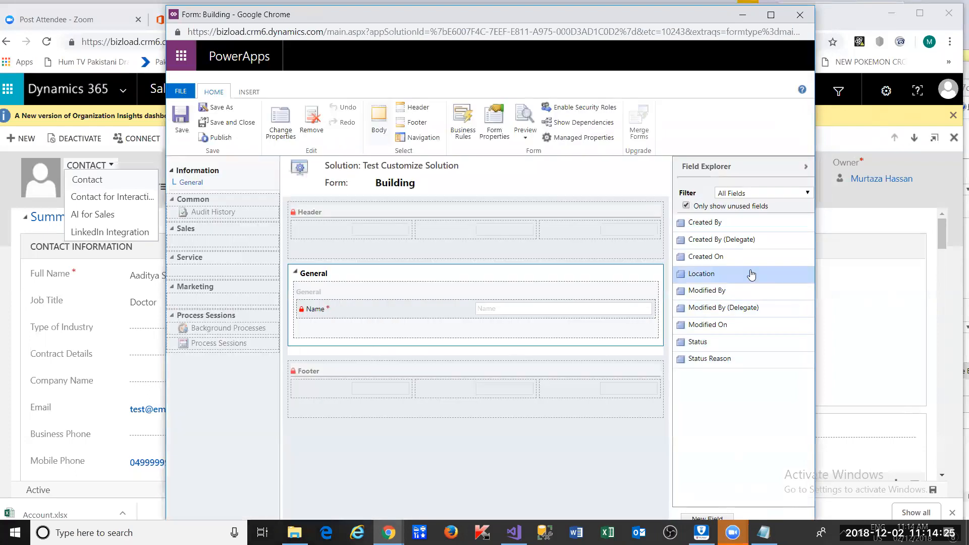
left_click_drag(752, 274, 479, 326)
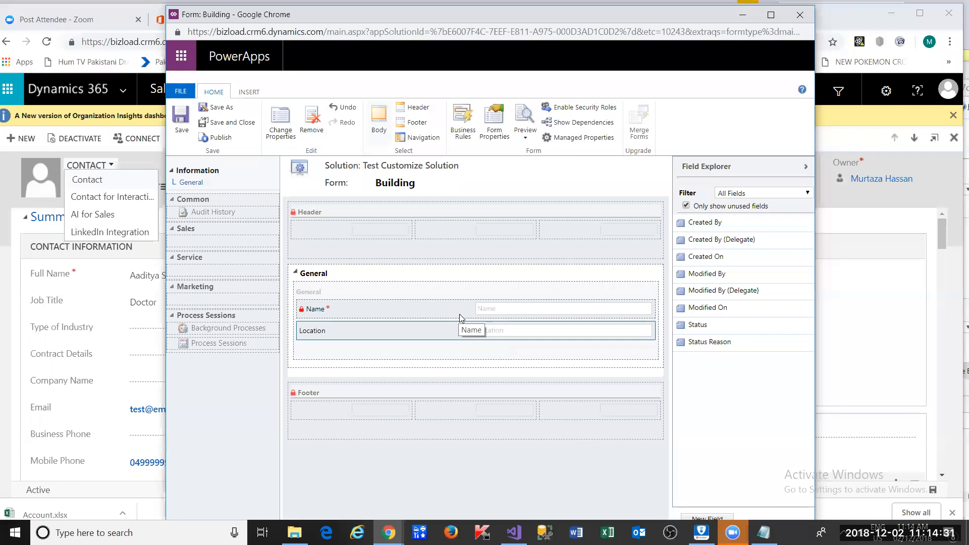
double_click(341, 316)
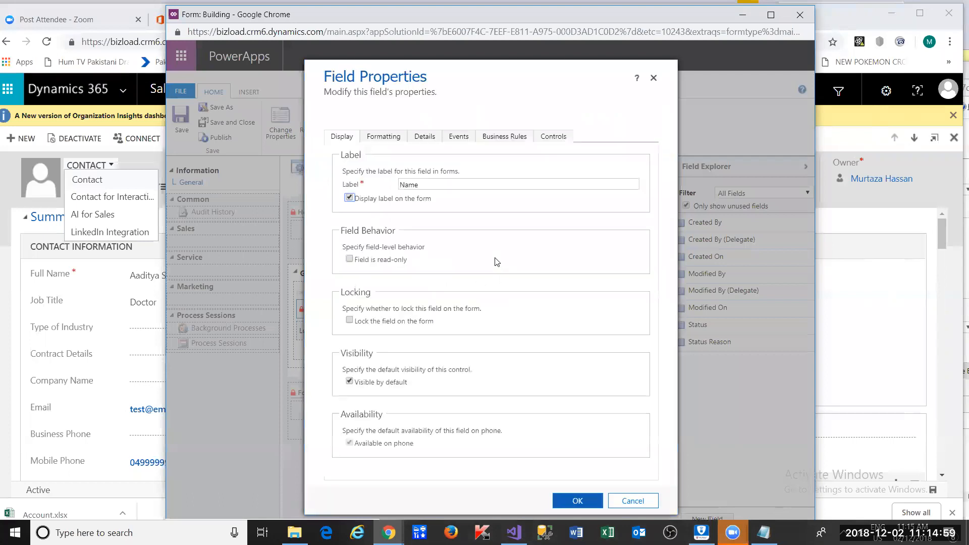
Change the Name field's label to 'Building Name', confirm it, and save and close the form.
left_click(454, 184)
type("Building")
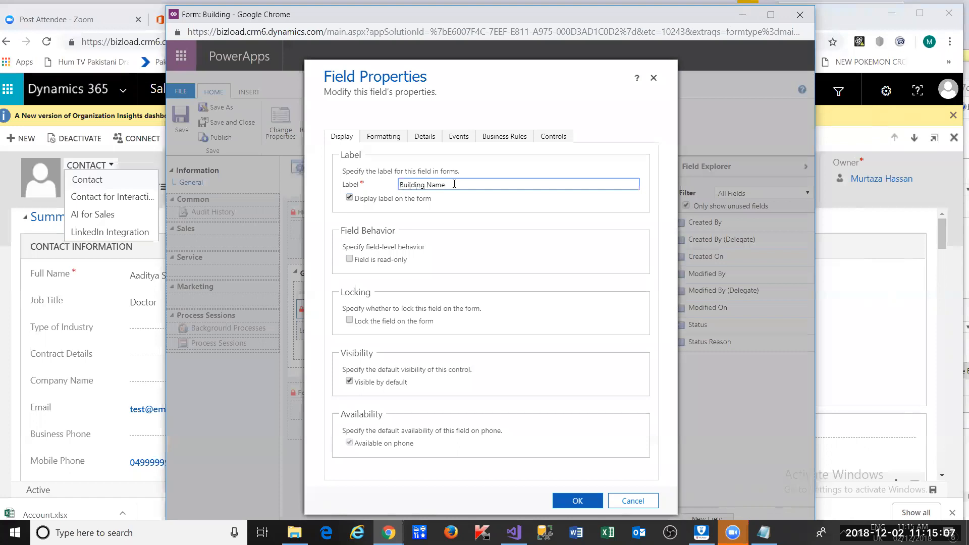
left_click(425, 146)
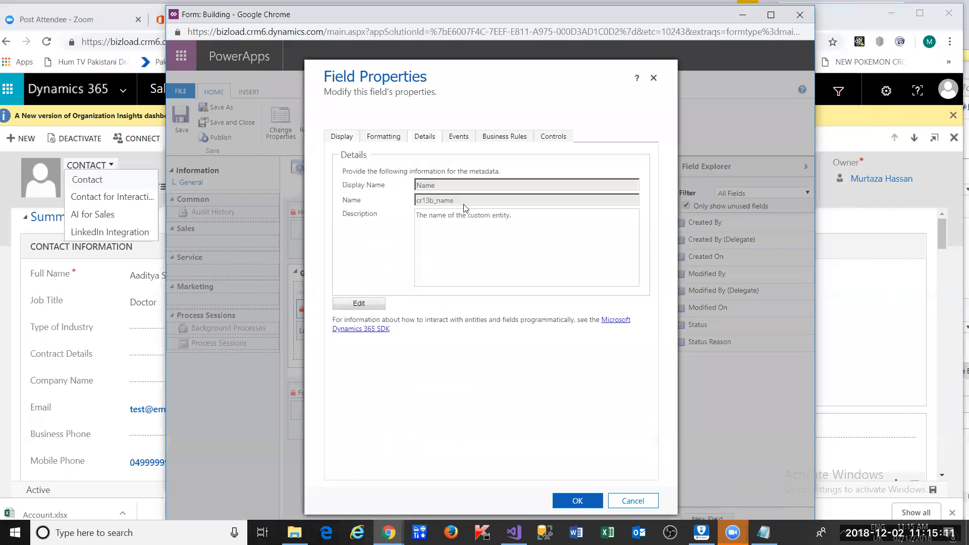
left_click_drag(460, 202, 410, 203)
left_click(346, 139)
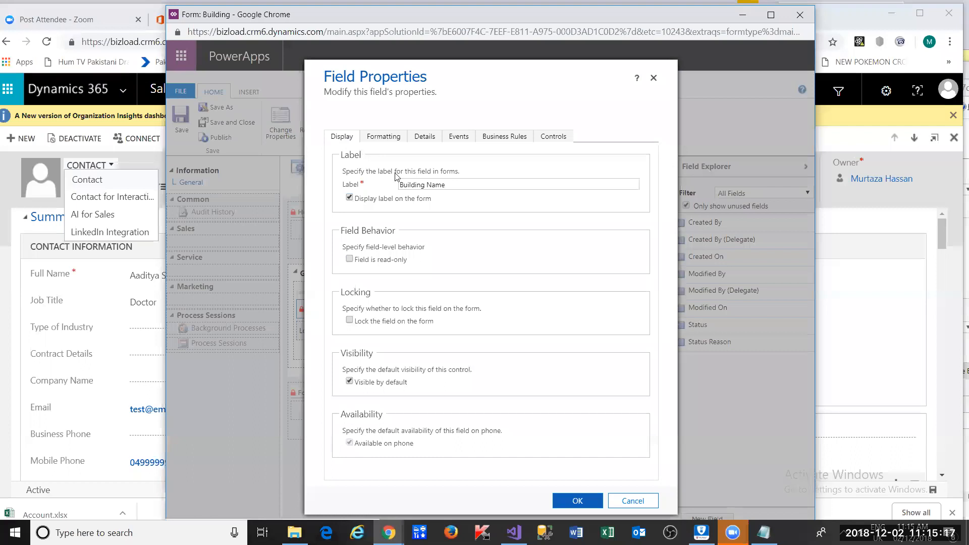
left_click(576, 501)
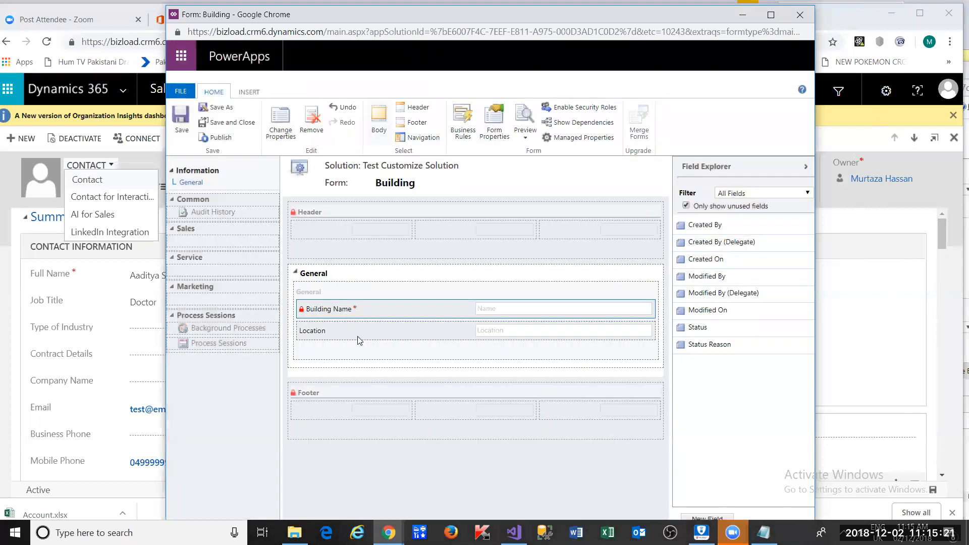
left_click(232, 124)
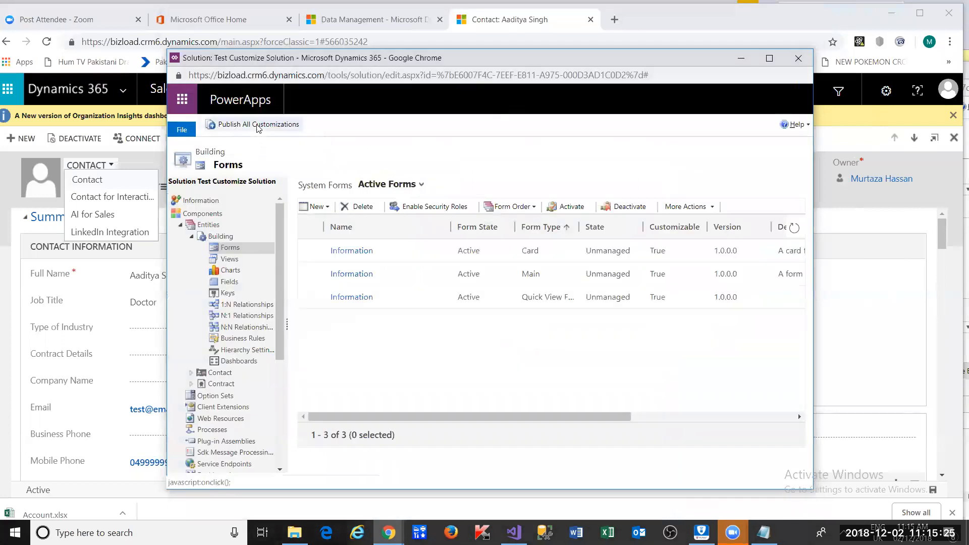
Publish all customizations, waiting through the unresponsive prompts, then close the solution window.
left_click(254, 124)
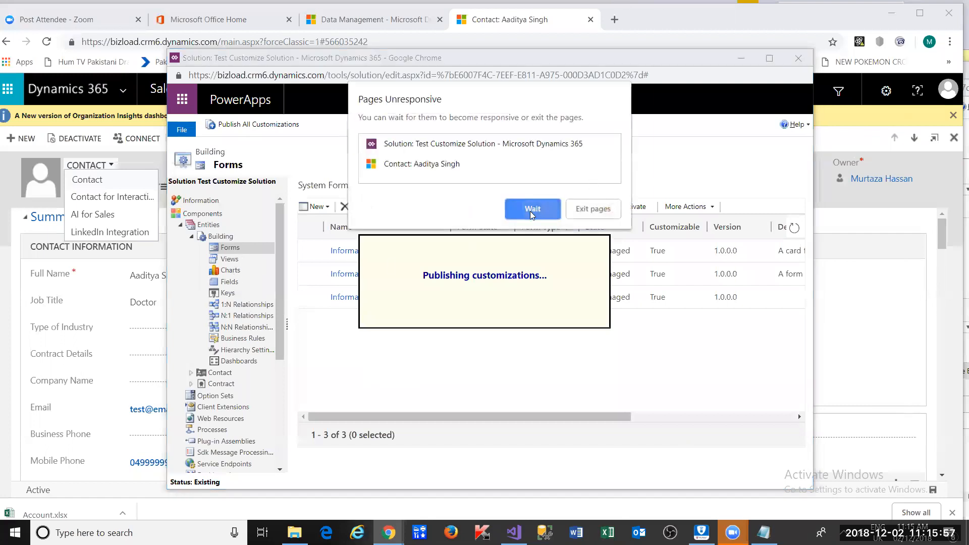
left_click(532, 209)
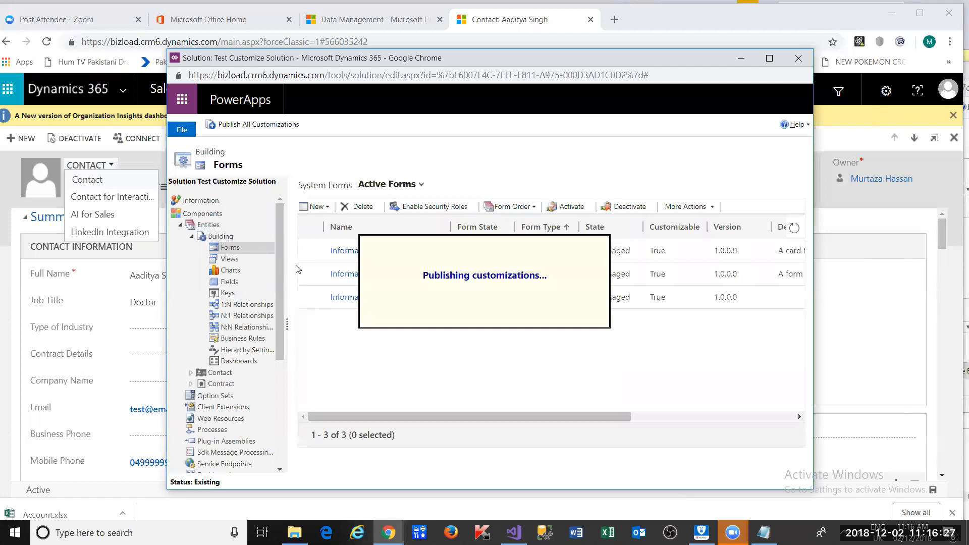
left_click(520, 207)
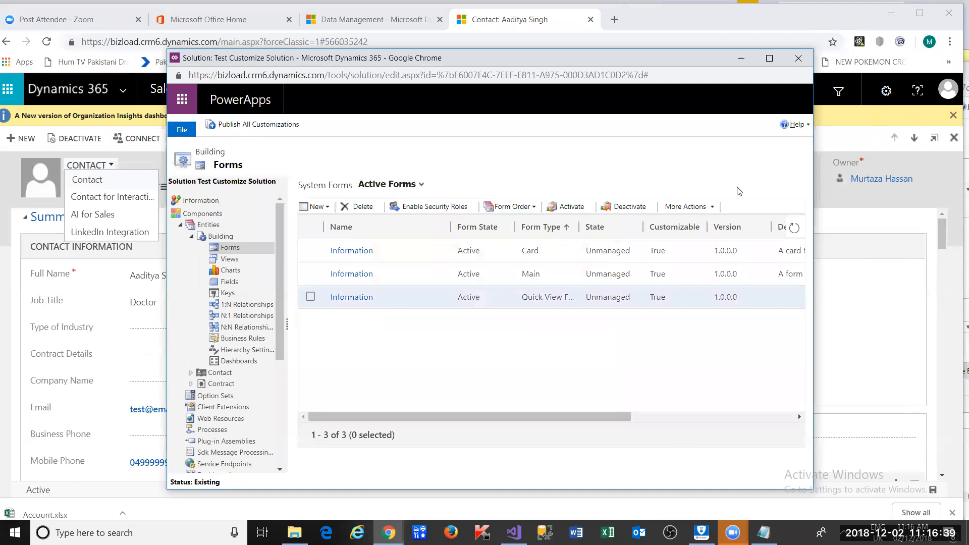
left_click(798, 58)
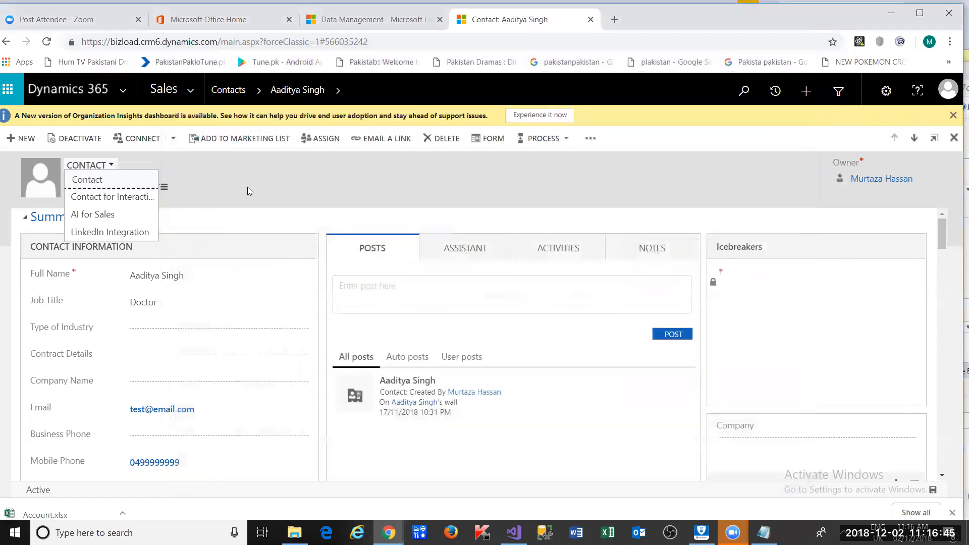
Navigate via Extensions to the empty Active Buildings list and start a new building record.
left_click(188, 89)
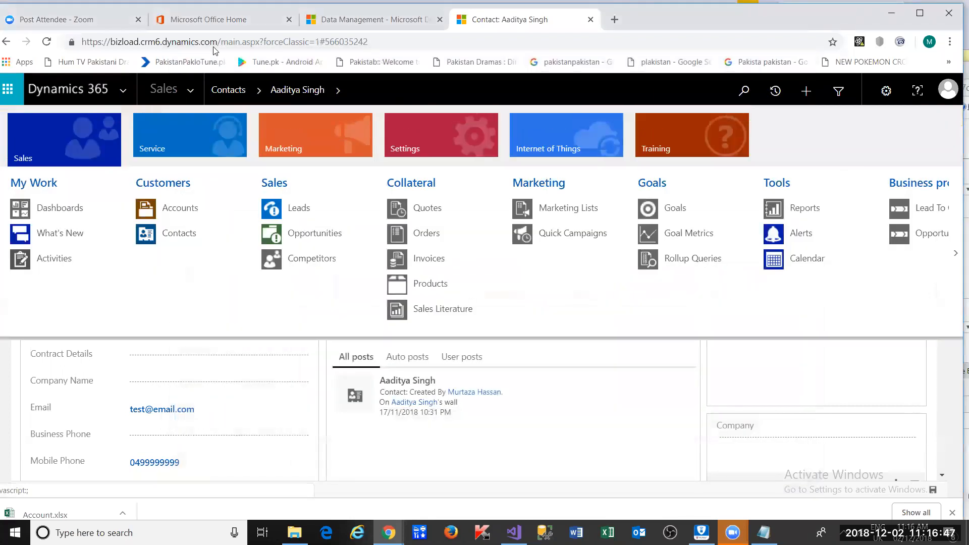
left_click(48, 42)
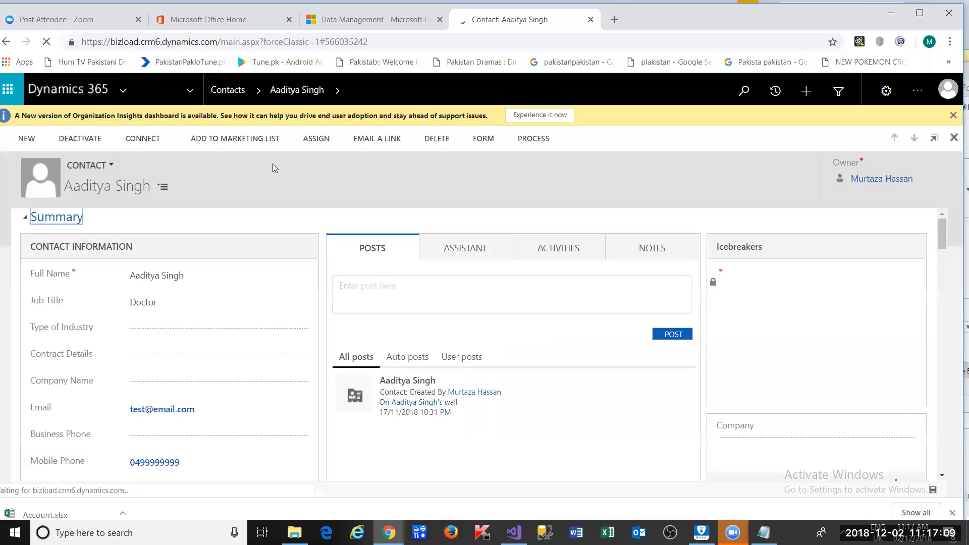
left_click(198, 99)
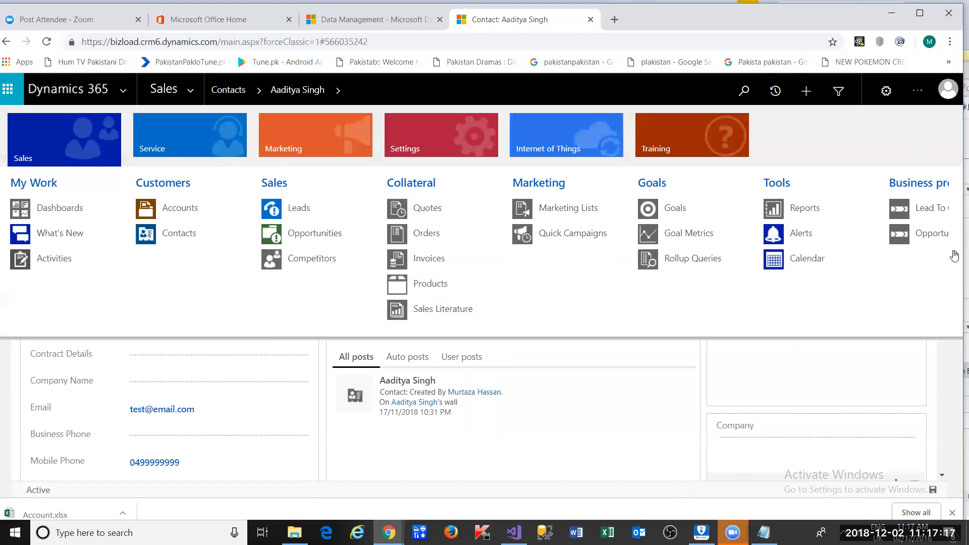
left_click(955, 256)
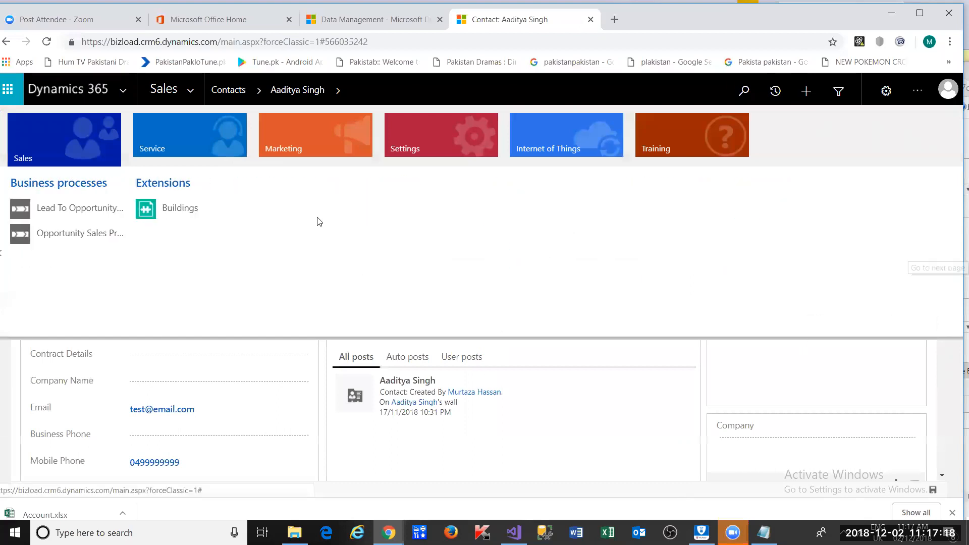
left_click(177, 214)
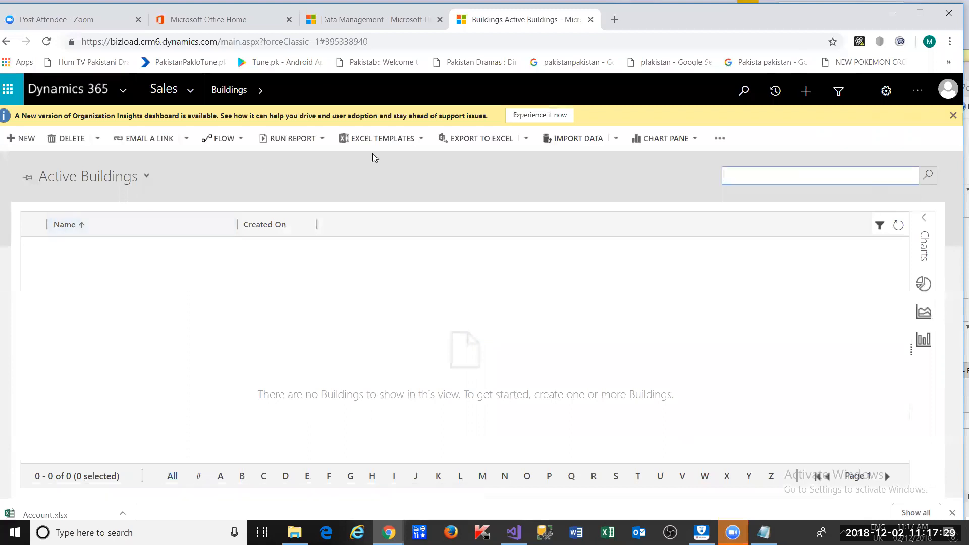
left_click(30, 140)
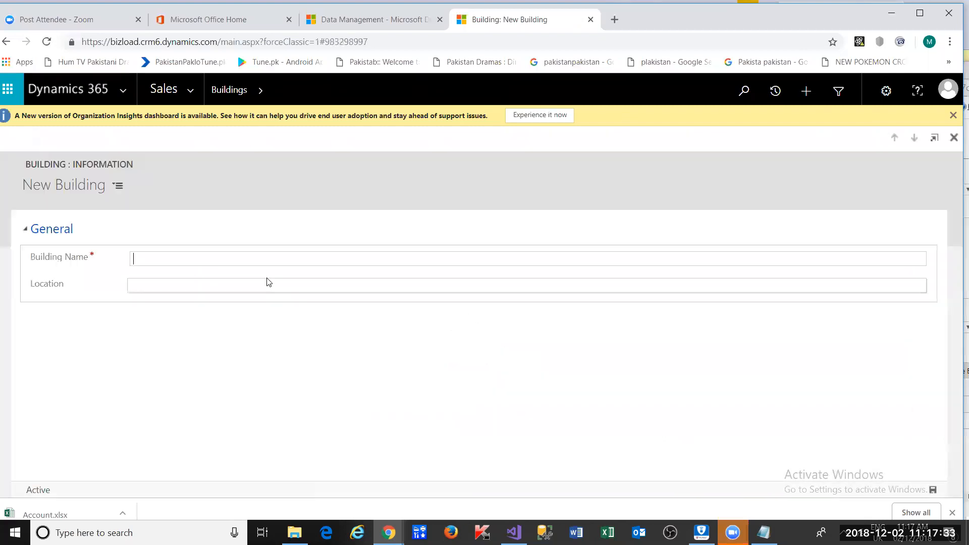
Create building '20 George Street, Parramatta Westfield' with Location 'western suburb' and save it.
left_click(183, 285)
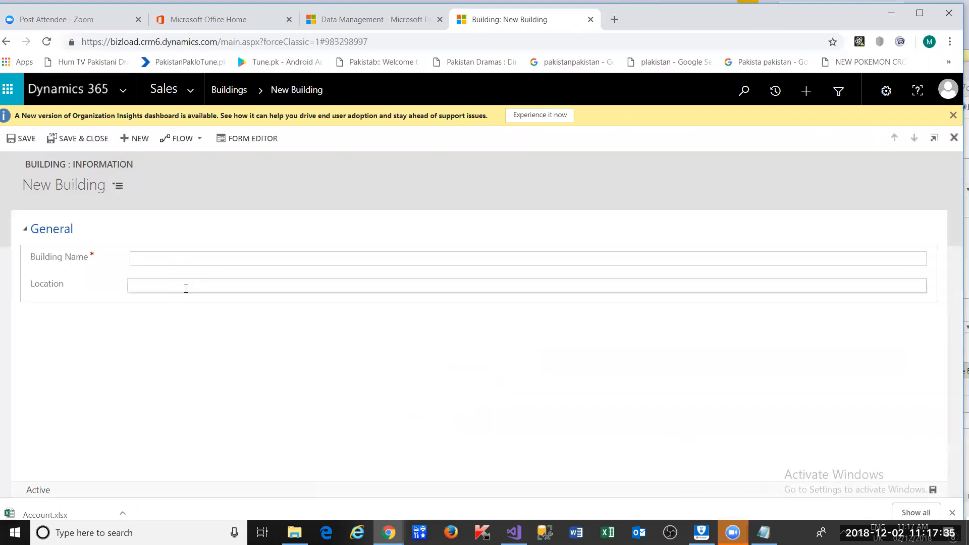
left_click(179, 258)
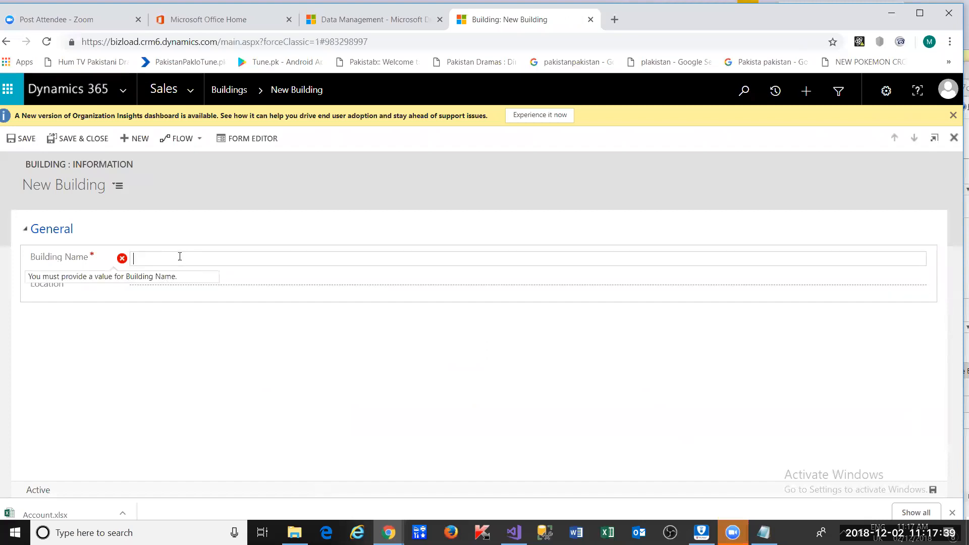
type("Parr")
type("20 Georg")
type("e Street")
type(", Wes")
key("BackSpace")
key("BackSpace")
key("BackSpace")
type("Parra")
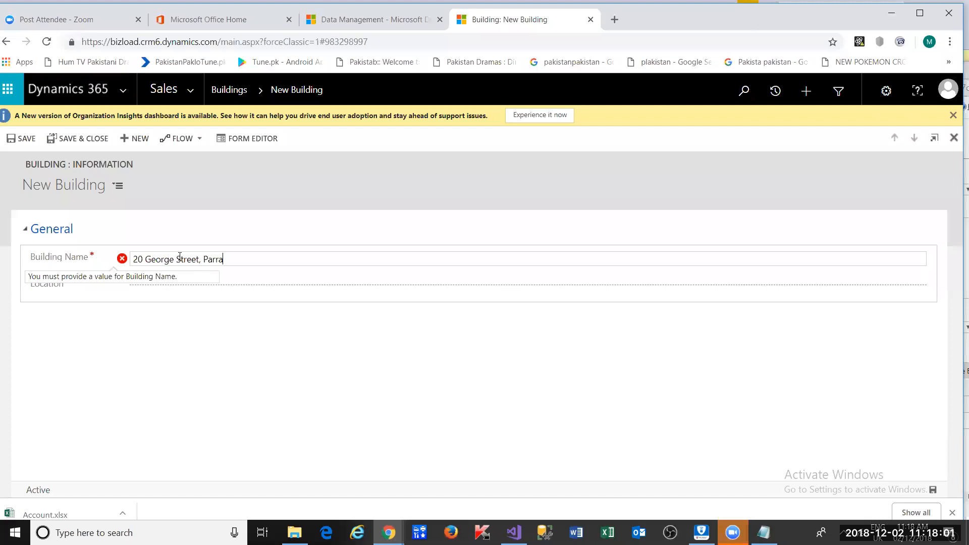
type("matta Westfield")
key("Tab")
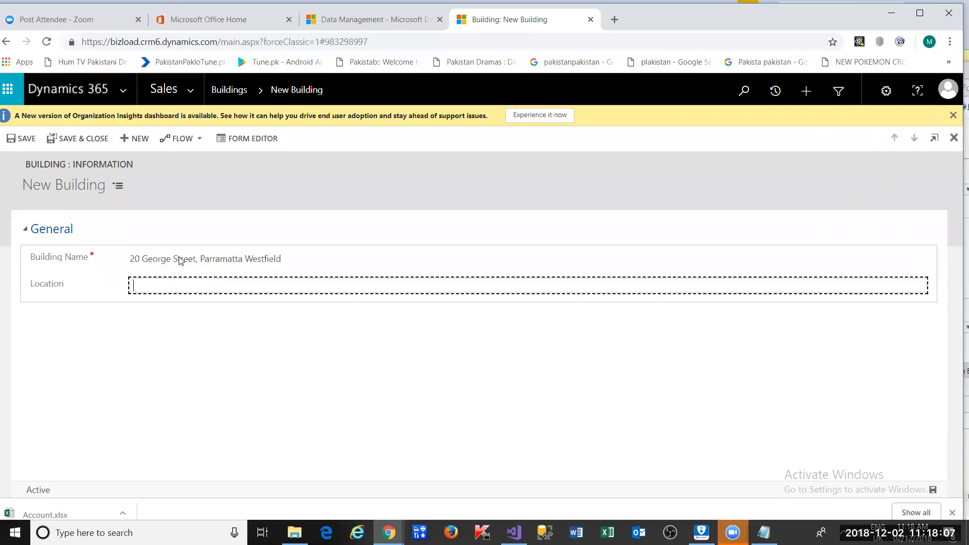
type("western suburb")
left_click(82, 144)
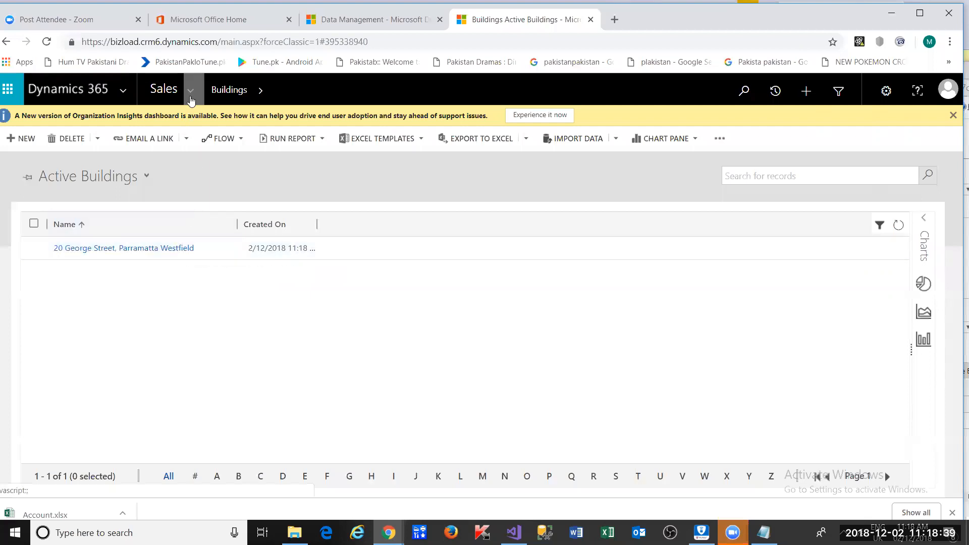
Switch to the Settings area and open the Solutions list under Customization.
left_click(190, 91)
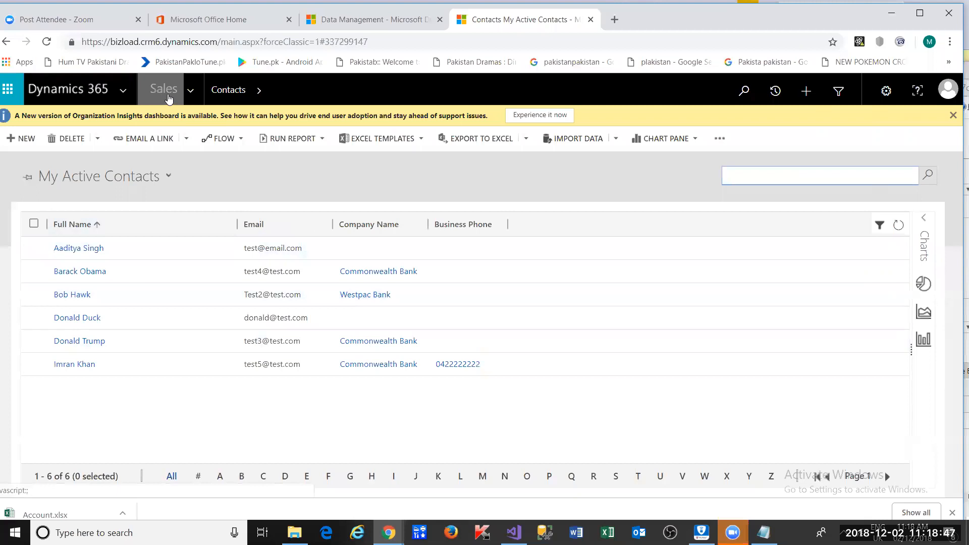
left_click(191, 100)
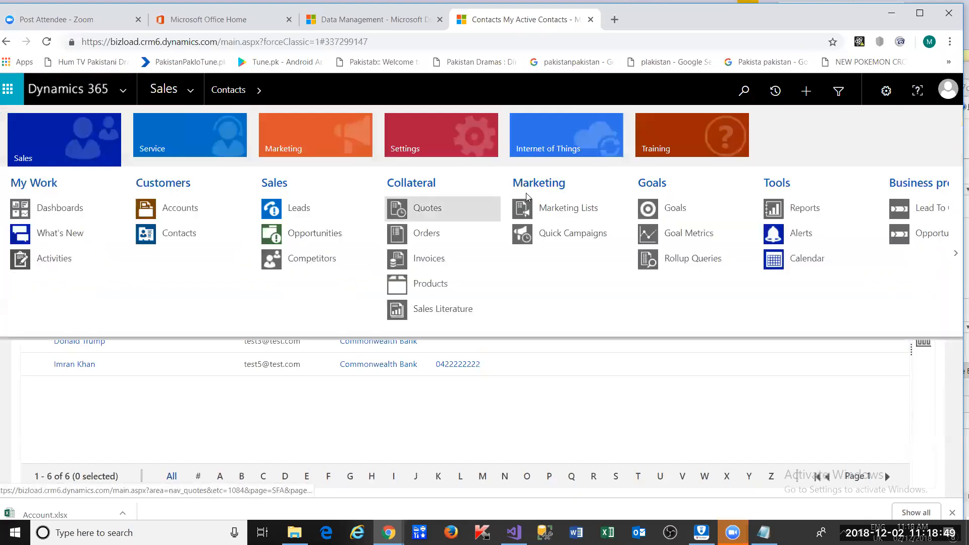
left_click(453, 156)
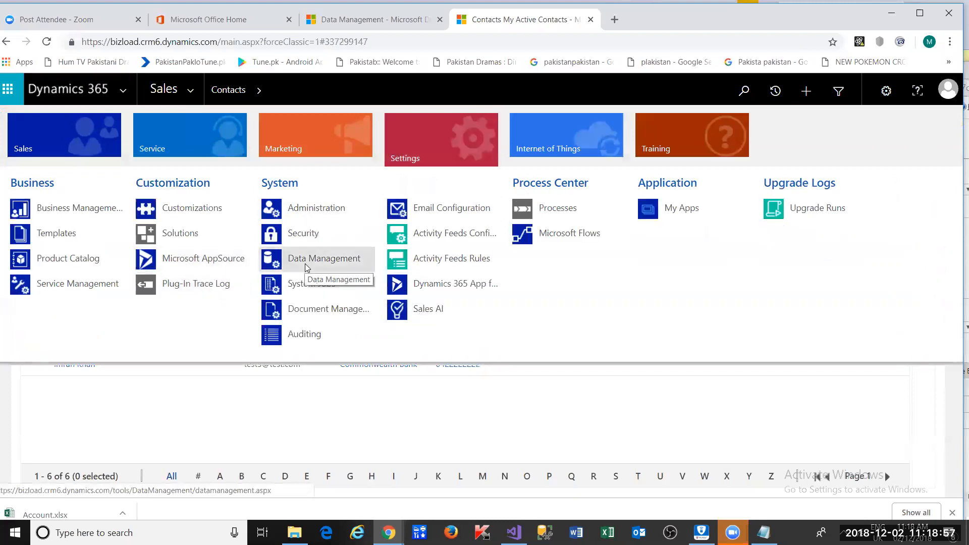
left_click(166, 232)
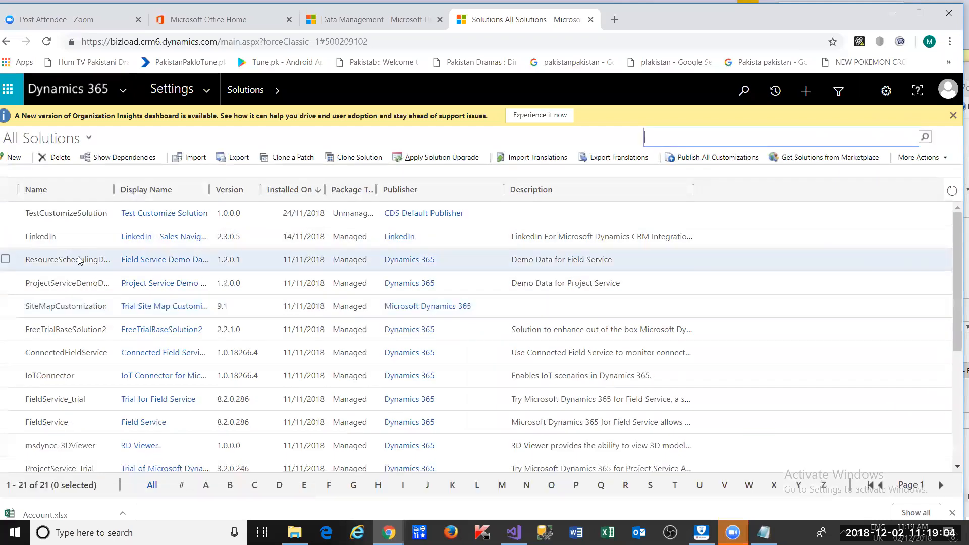
Open Test Customize Solution and expand Entities > Building to its N:N Relationships.
double_click(108, 218)
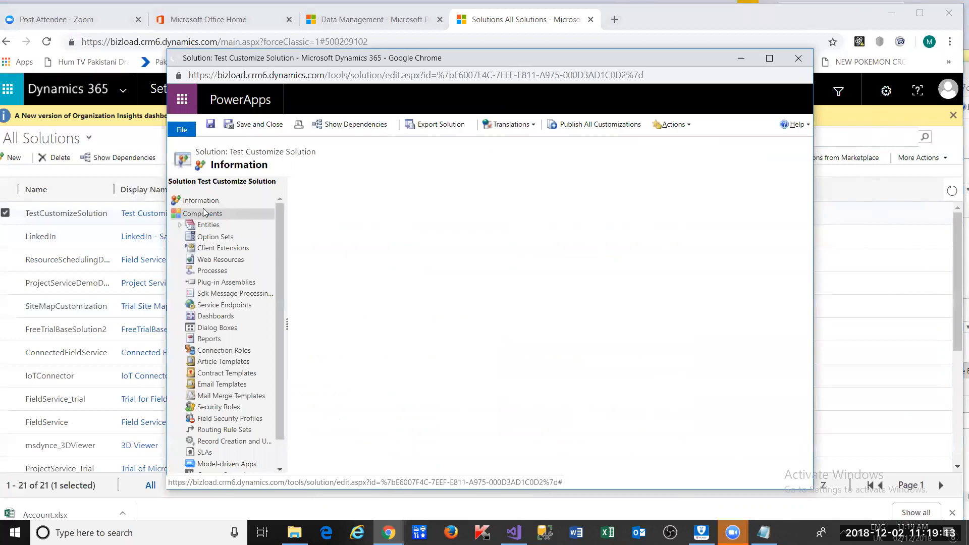
left_click(183, 225)
left_click(225, 238)
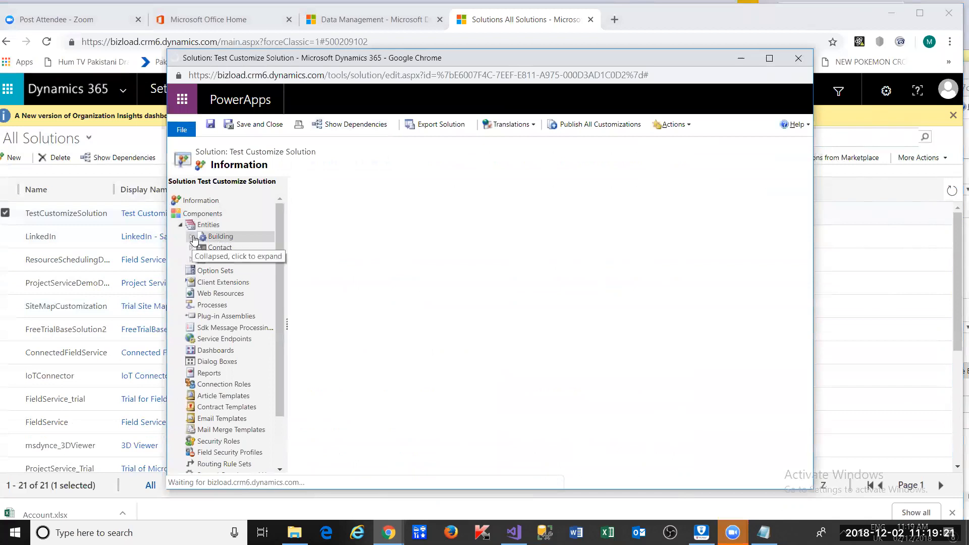
left_click(193, 237)
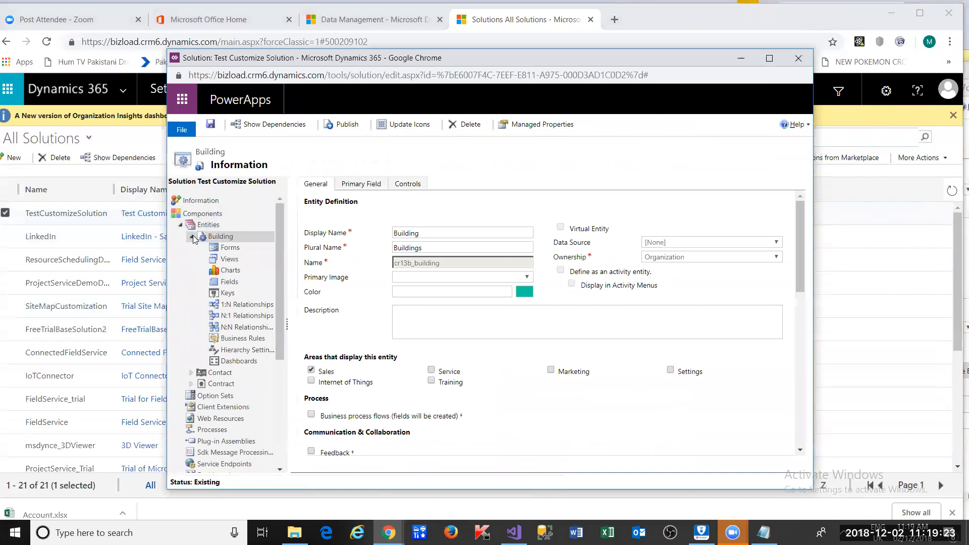
left_click(250, 329)
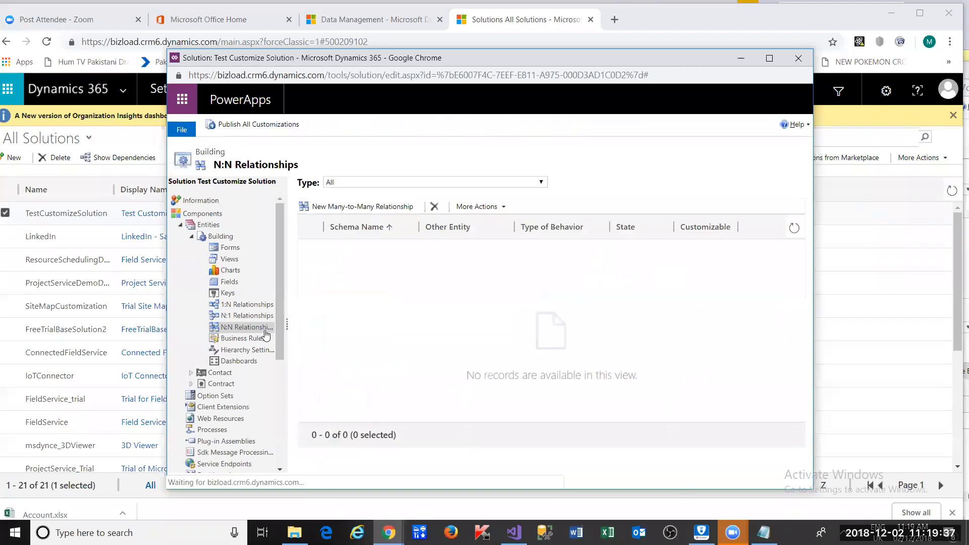
Add a new N:N relationship with Contact as the other entity, keeping Do not Display, and save it.
left_click(366, 207)
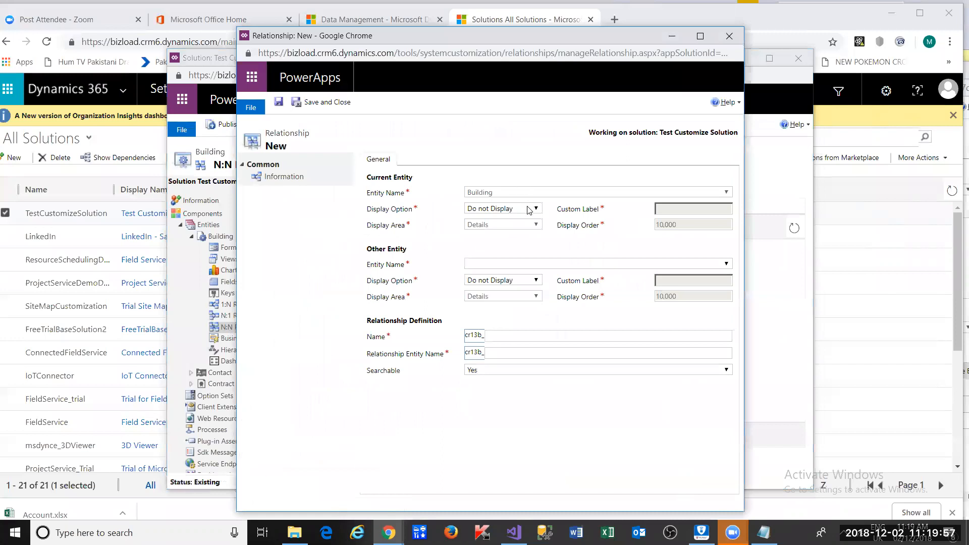
left_click(531, 212)
left_click(529, 209)
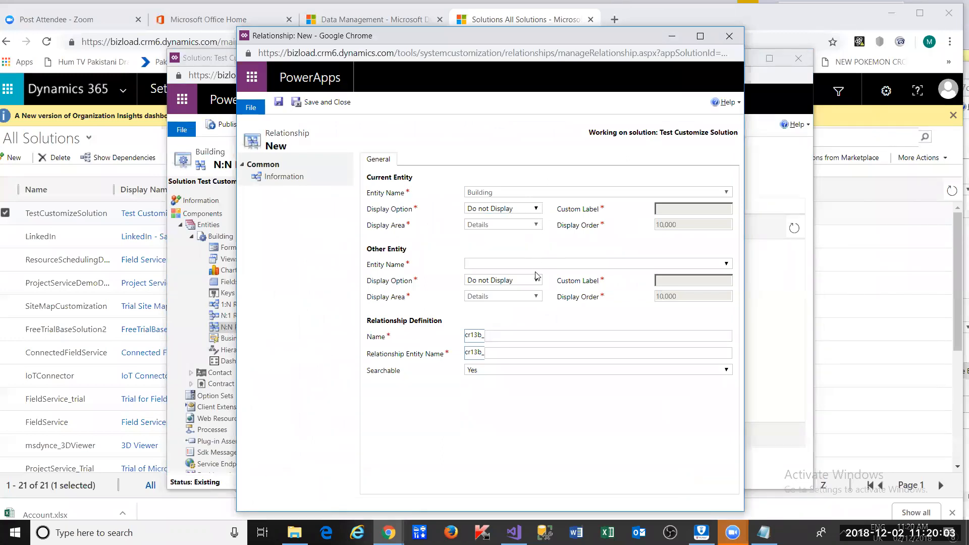
left_click(584, 265)
type("case")
key("Down")
key("Down")
key("Down")
key("Down")
key("Down")
key("Down")
key("Down")
key("Down")
key("Down")
key("Down")
key("Down")
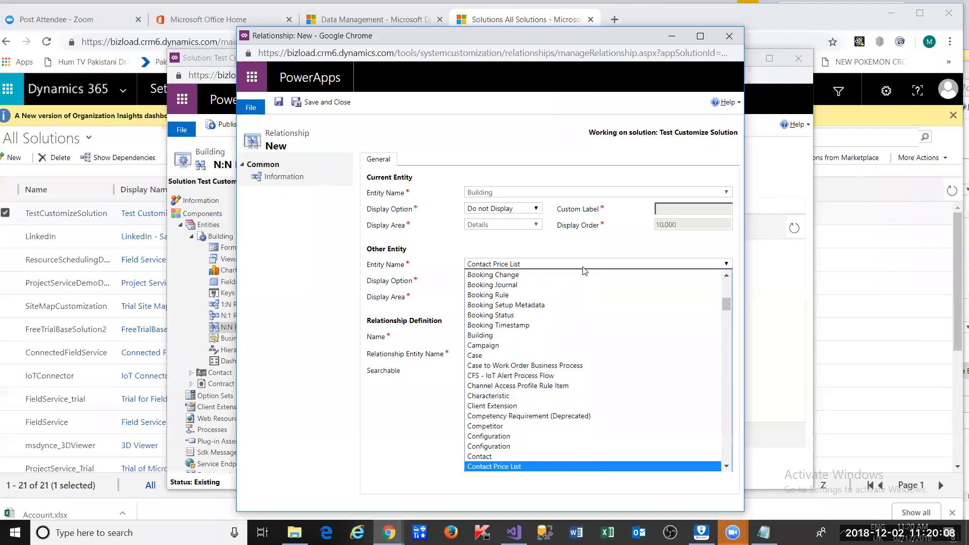
left_click(500, 457)
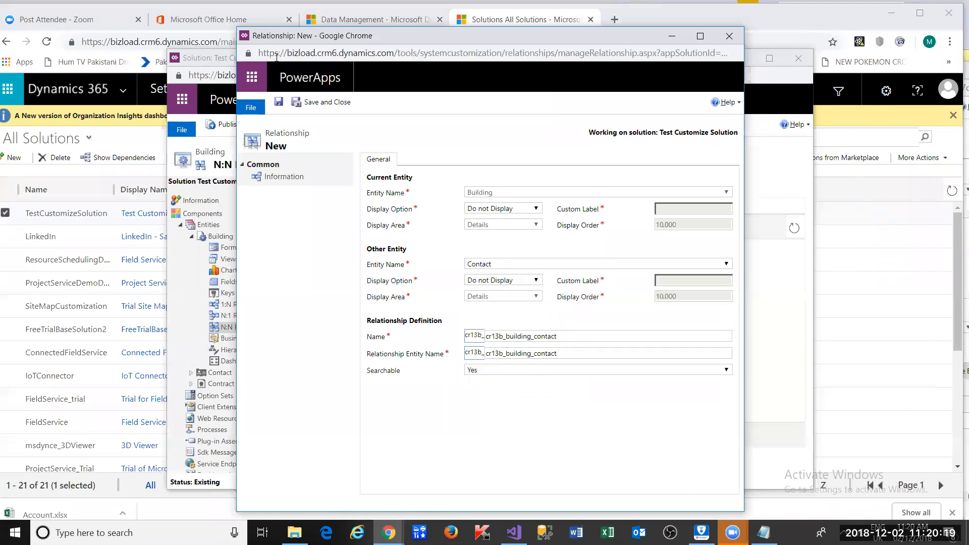
left_click(315, 105)
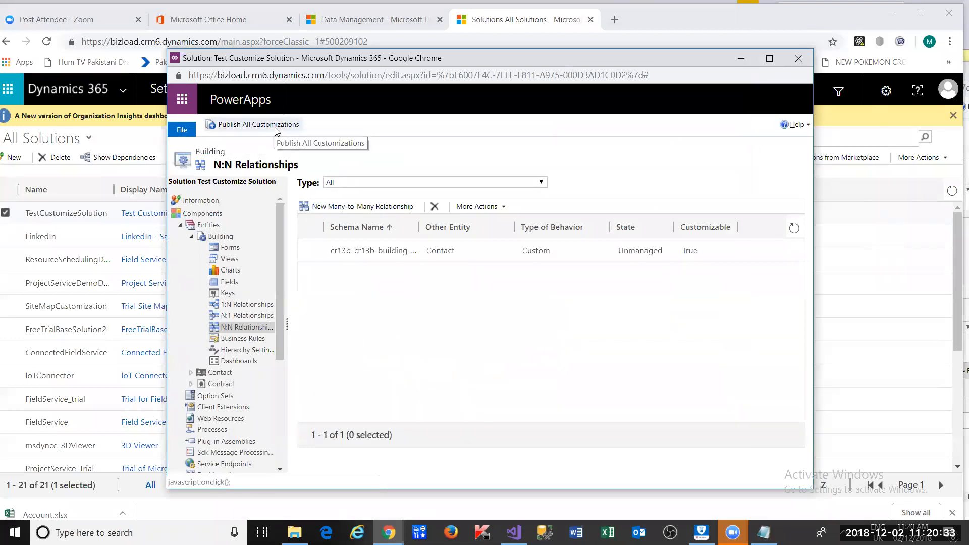
Publish all customizations including the Building–Contact relationship, then close the solution window.
left_click(276, 132)
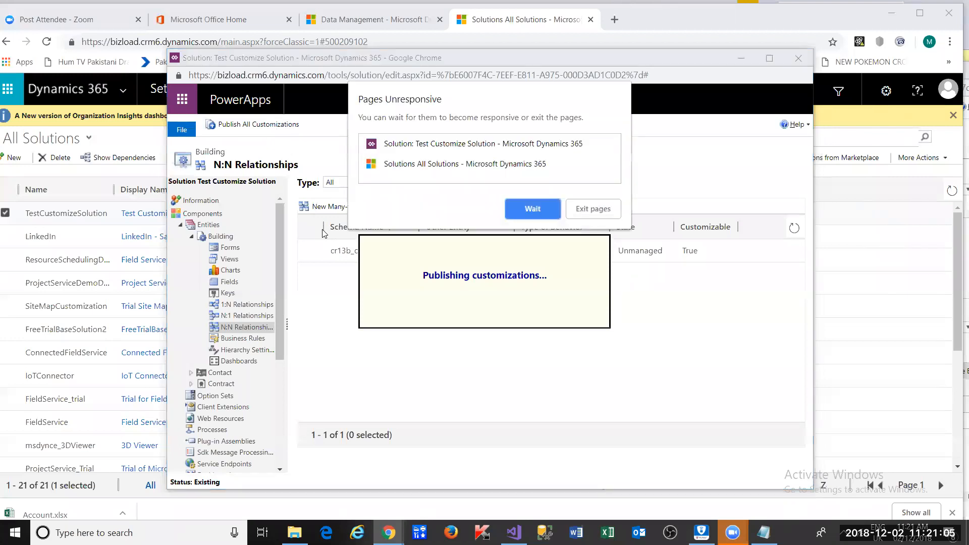
left_click(522, 209)
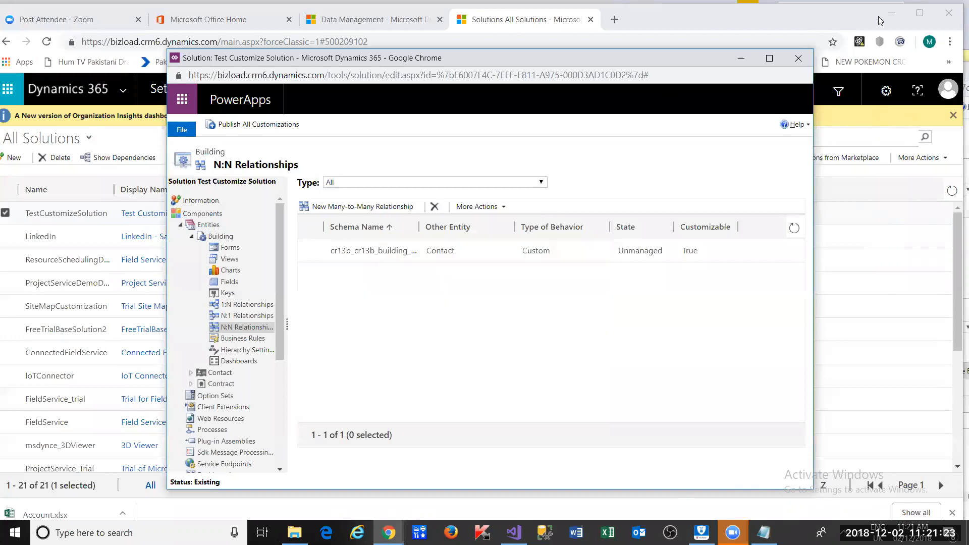
left_click(799, 58)
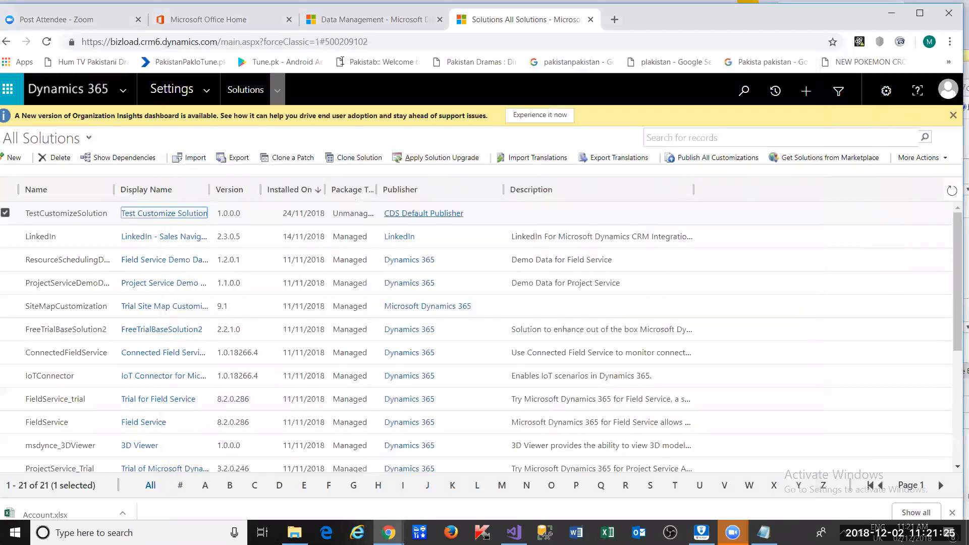
Switch the navigation from Settings to Sales and open the My Active Contacts list.
left_click(212, 91)
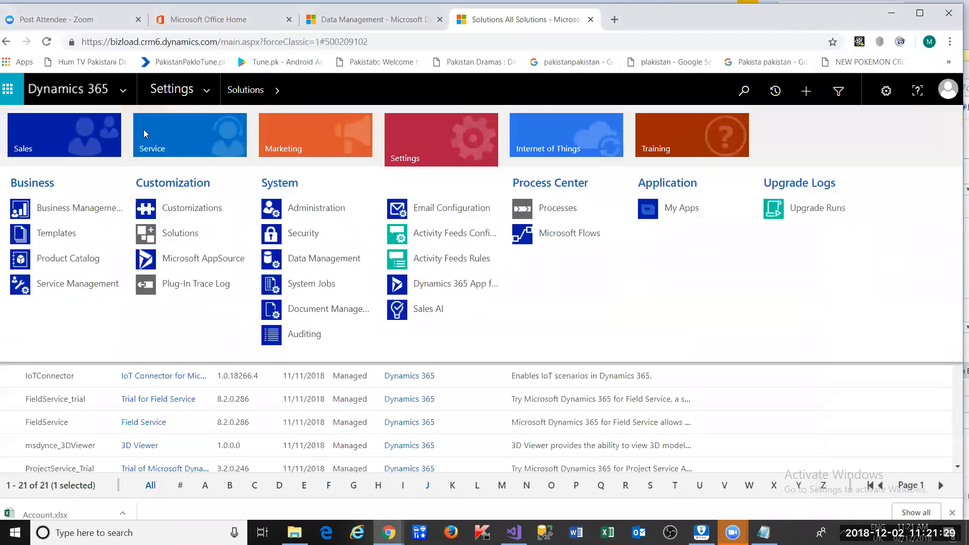
left_click(48, 42)
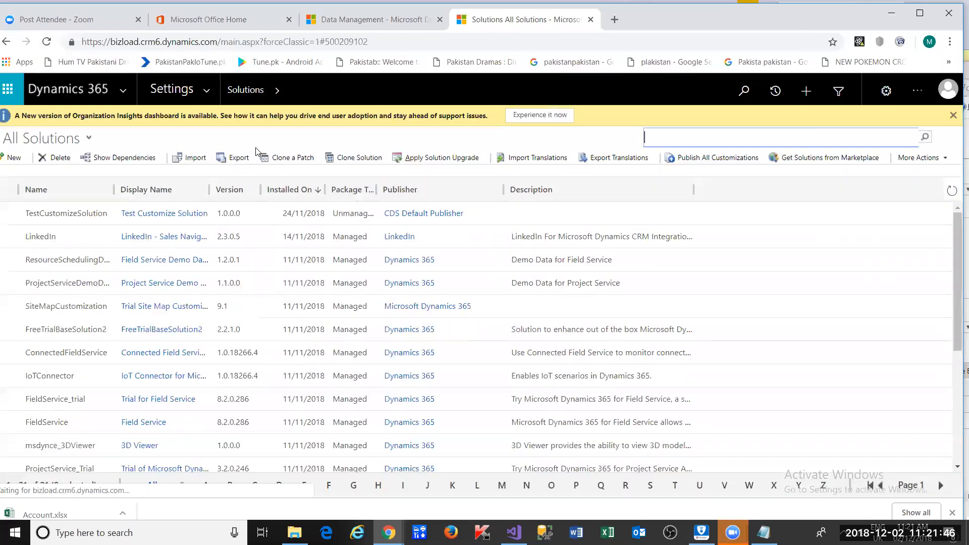
left_click(203, 101)
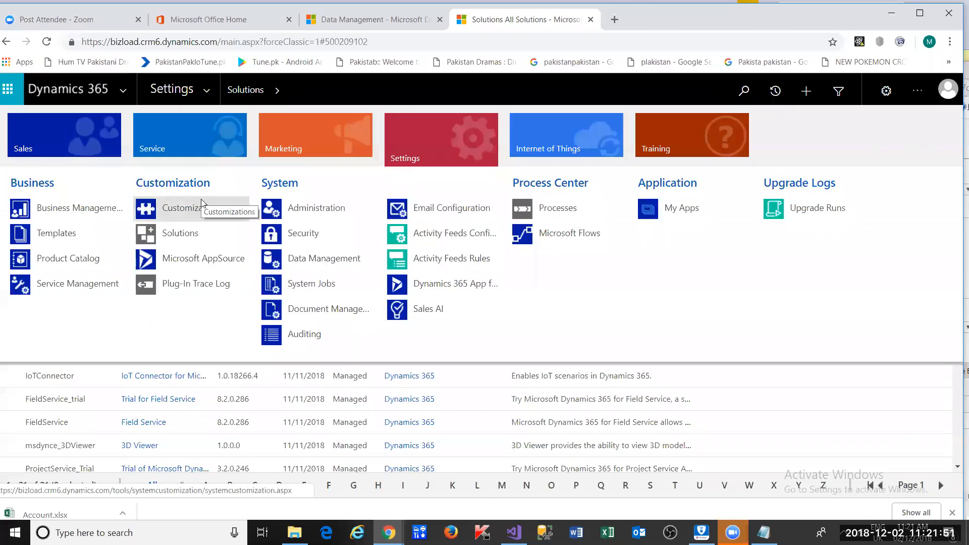
left_click(65, 144)
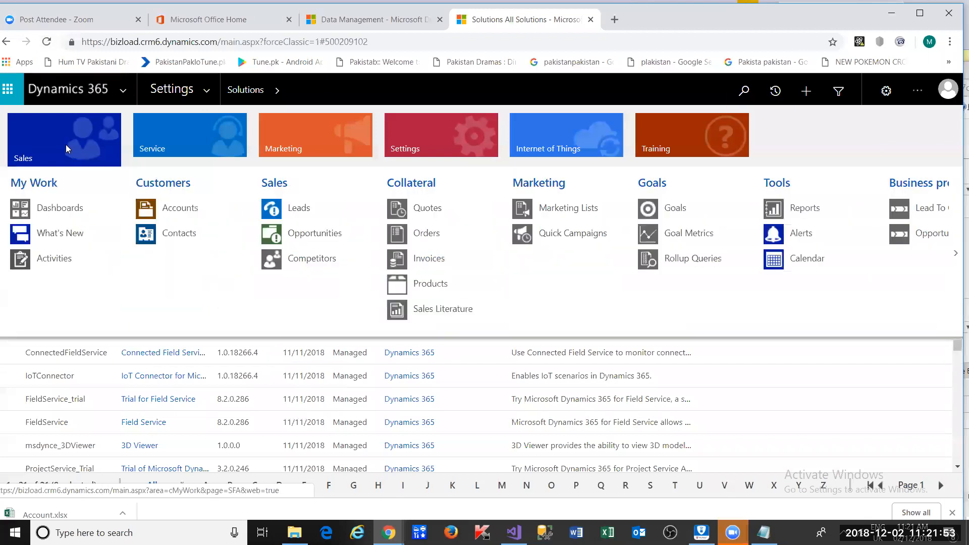
left_click(180, 234)
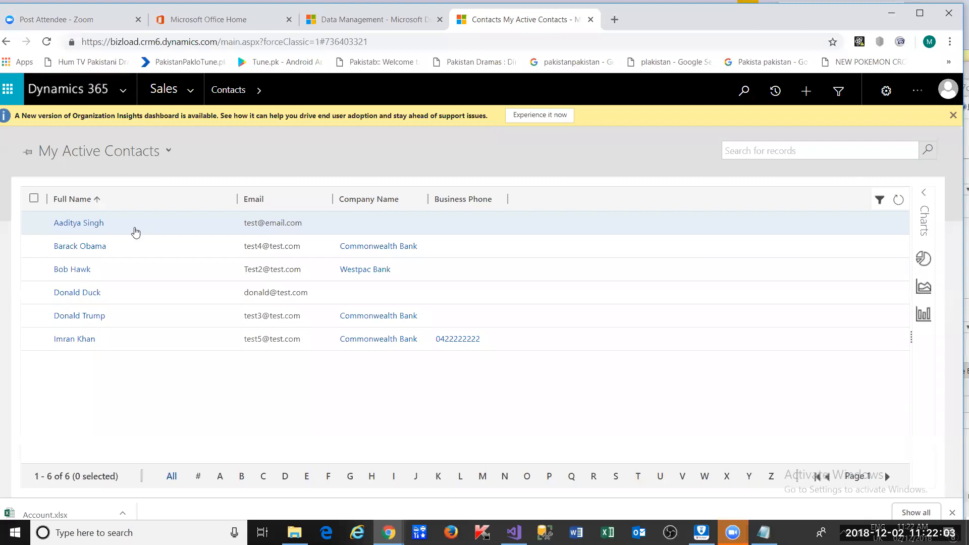
Open the first contact's record, check its related-records menu, and open the Contact form in the form editor.
double_click(110, 246)
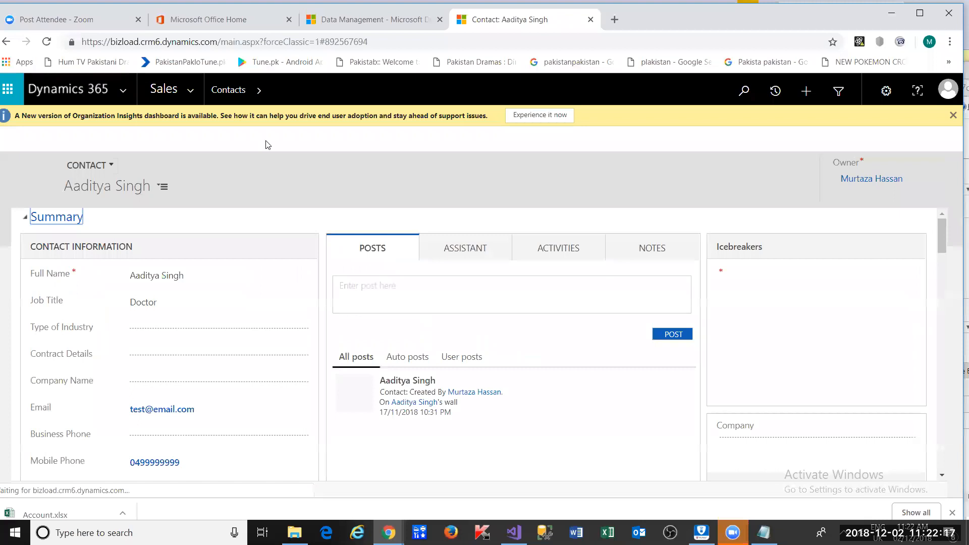
left_click(342, 90)
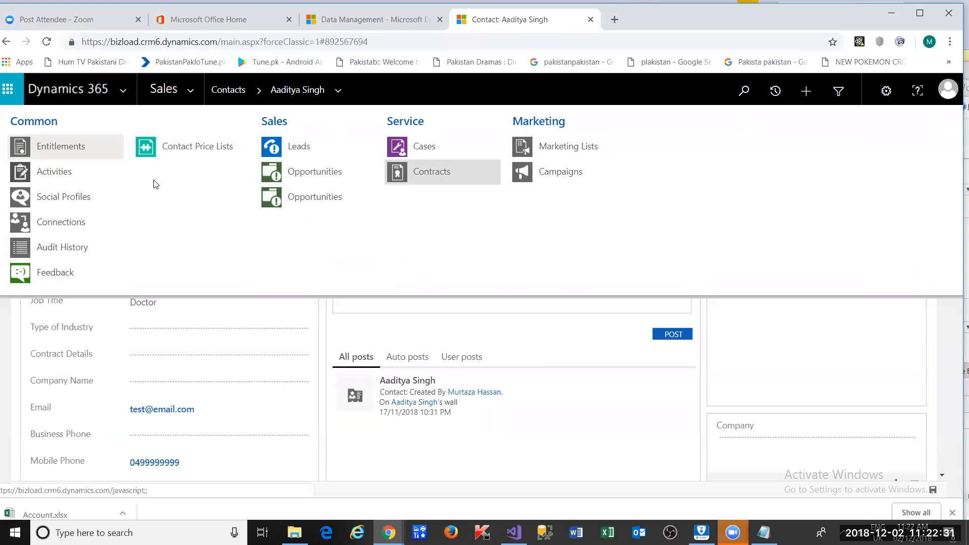
left_click(941, 372)
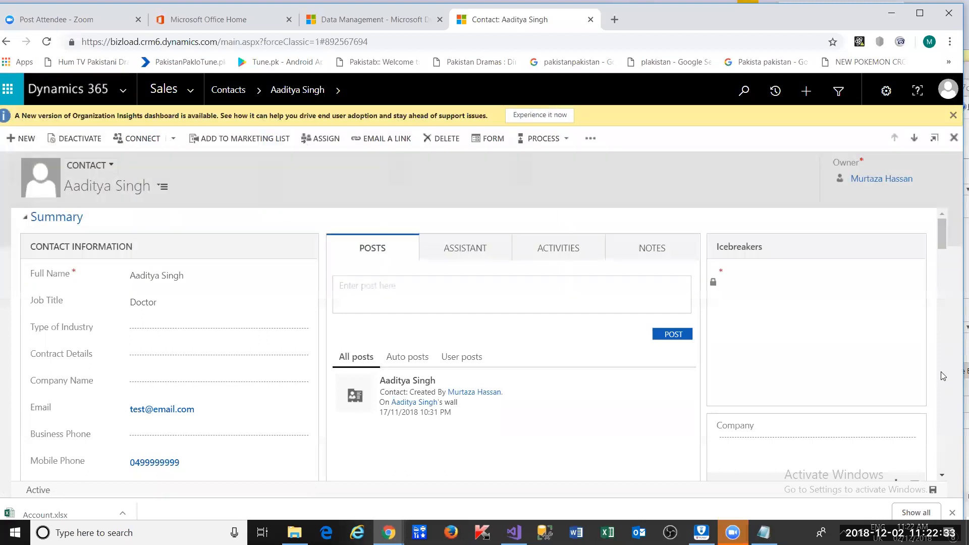
left_click(233, 89)
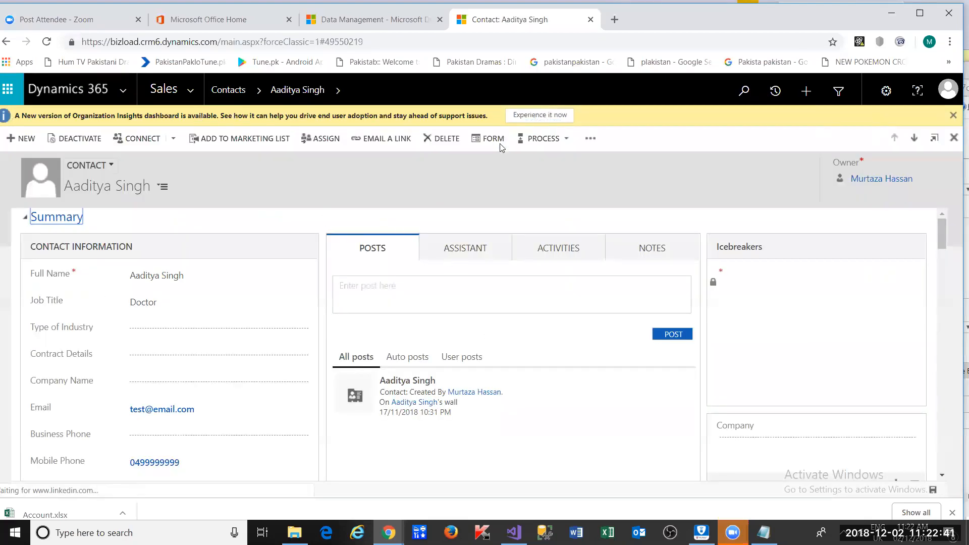
left_click(498, 142)
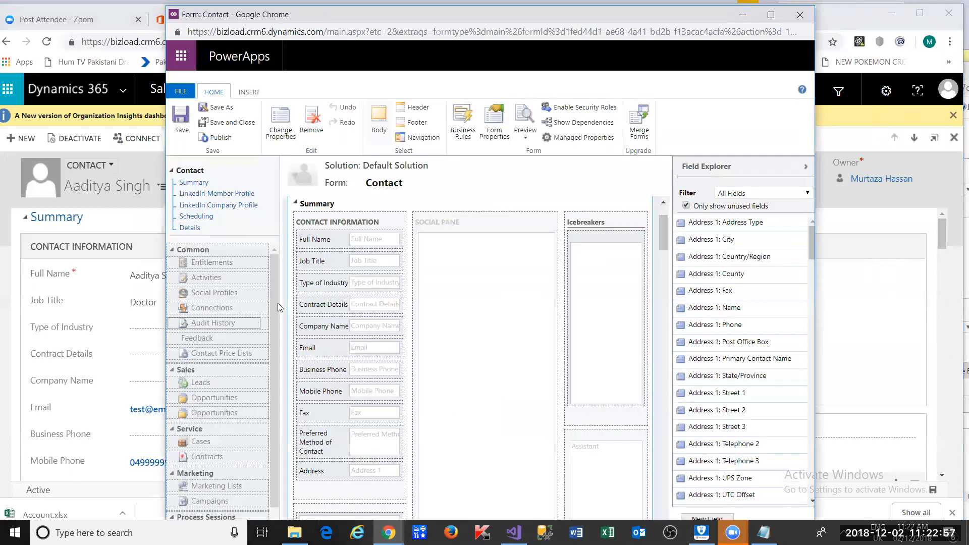
Place Buildings in the Contact form's Common navigation group, then save and close the form editor.
left_click_drag(277, 308, 276, 337)
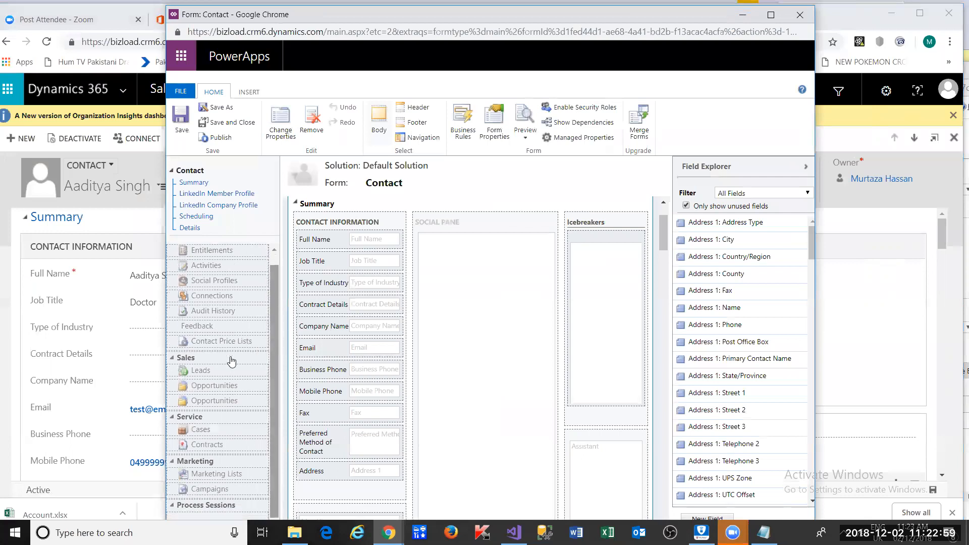
left_click(262, 232)
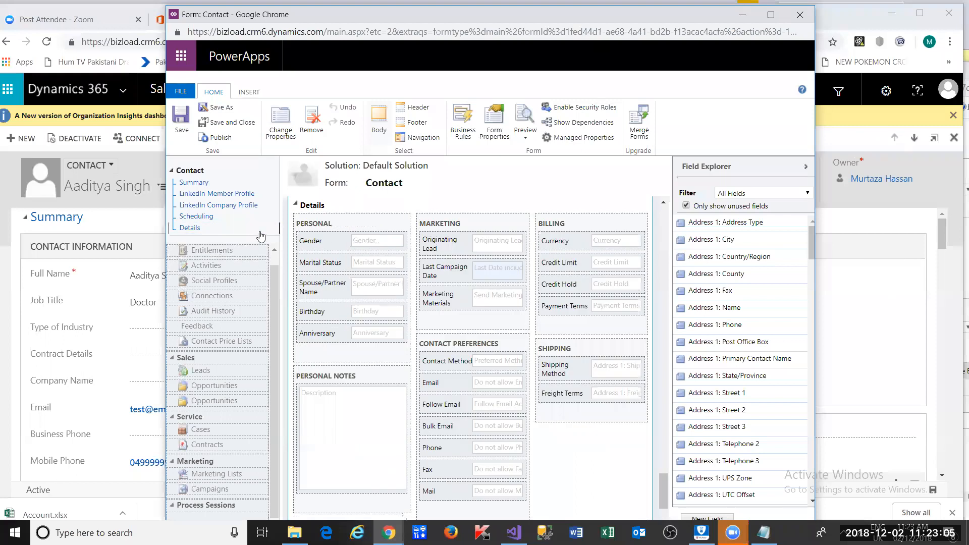
left_click(419, 141)
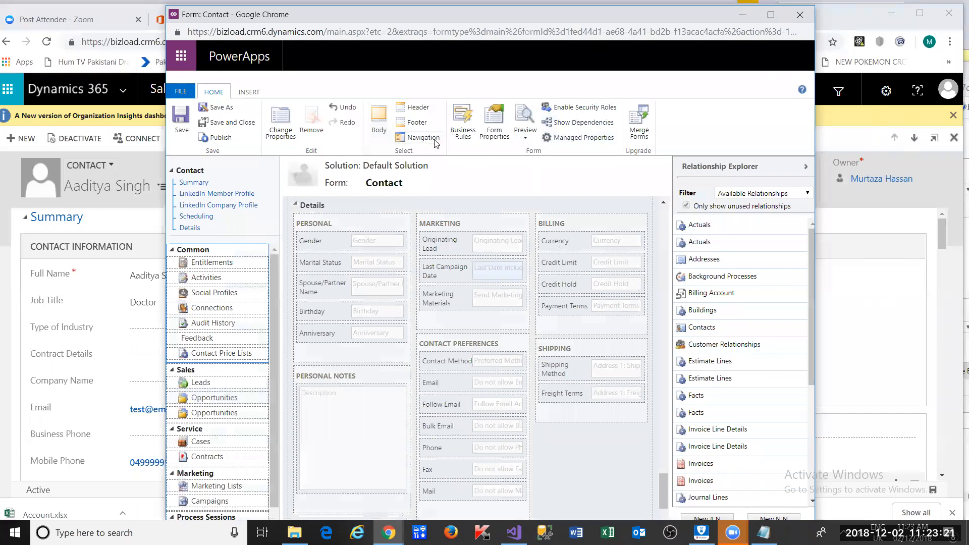
left_click(558, 139)
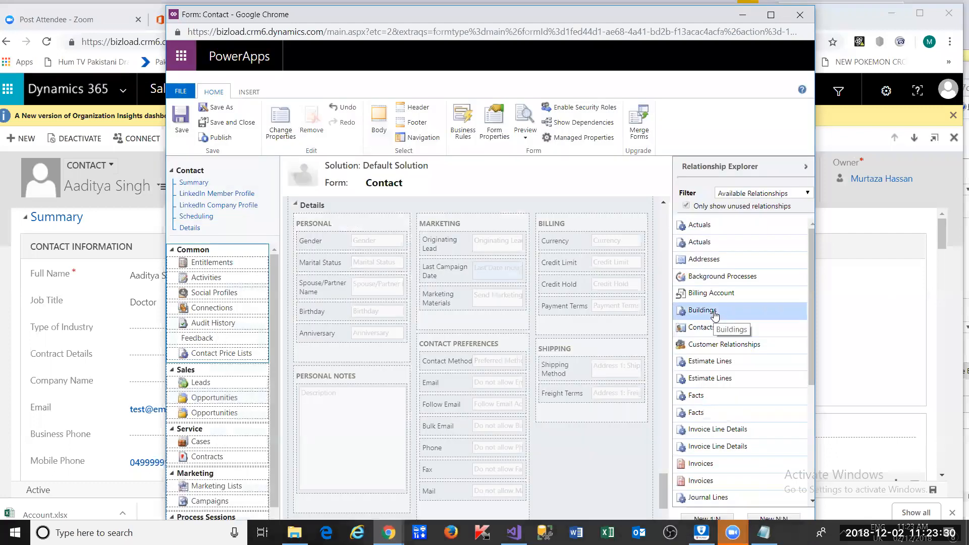
left_click_drag(714, 312, 222, 360)
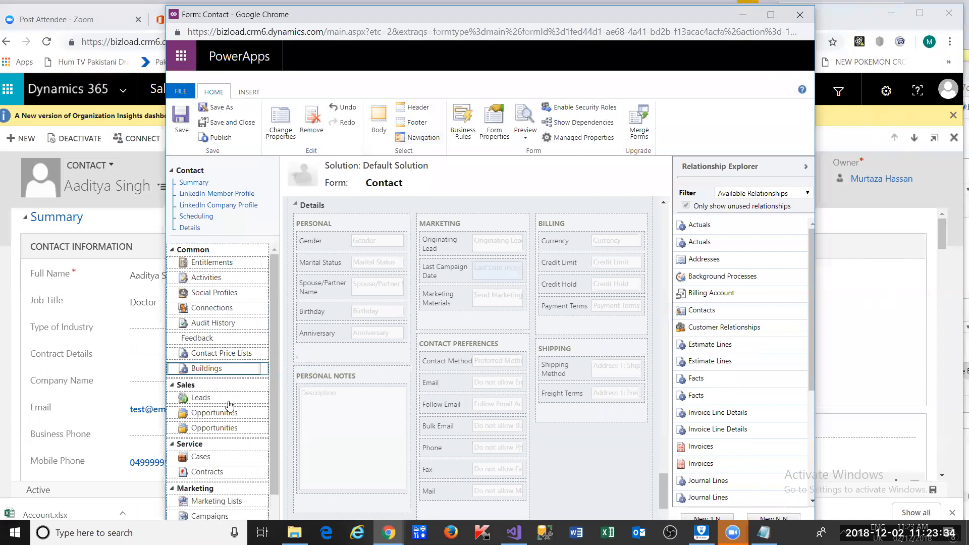
left_click(248, 122)
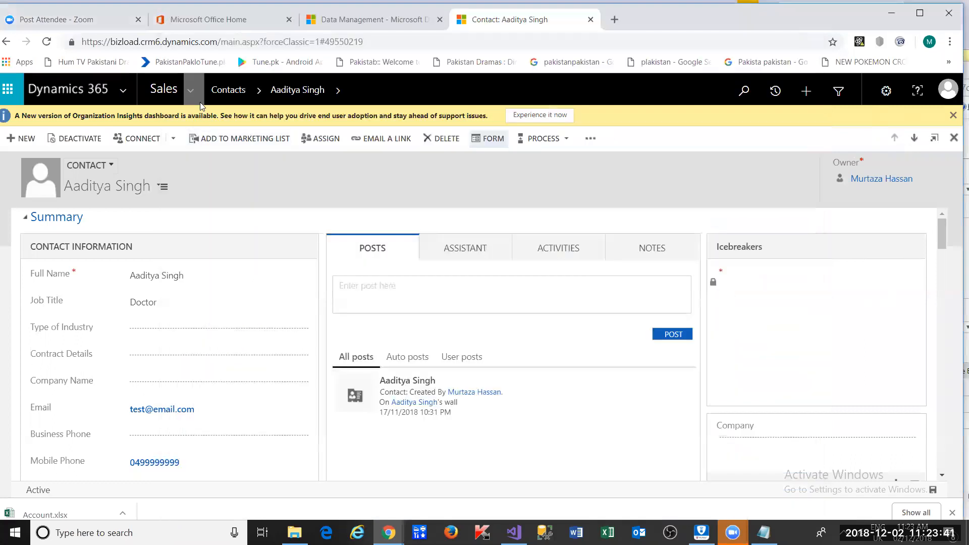
Open the Default Solution through Settings > Customizations > Customize the System.
left_click(190, 90)
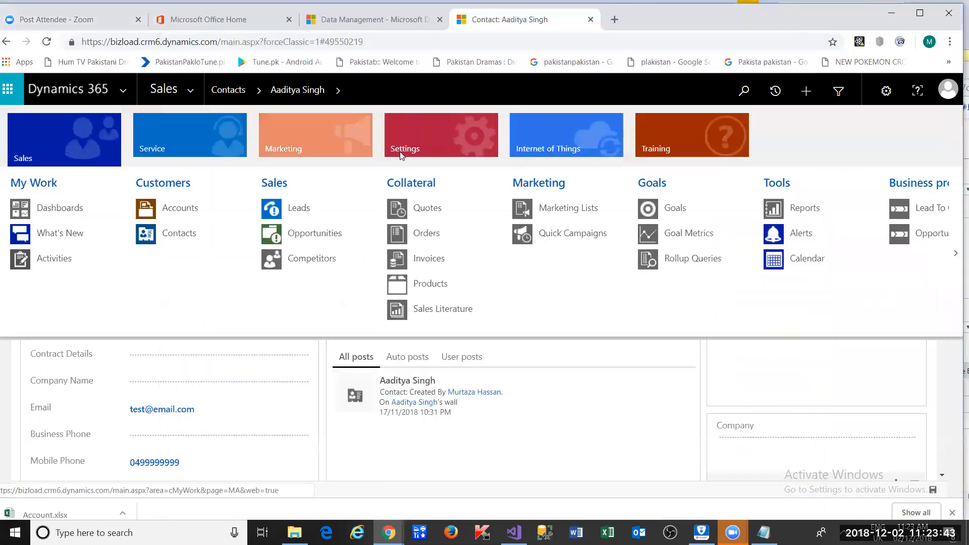
left_click(373, 162)
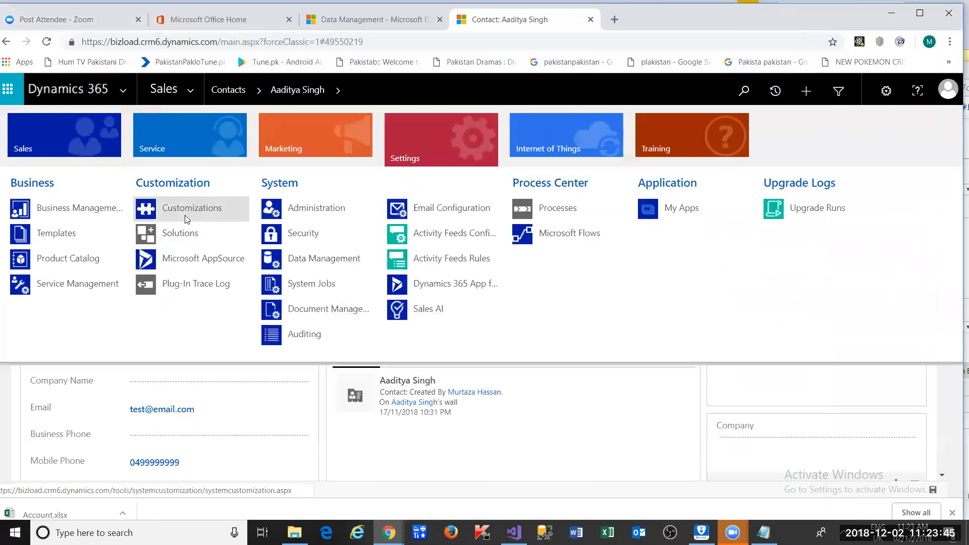
left_click(185, 215)
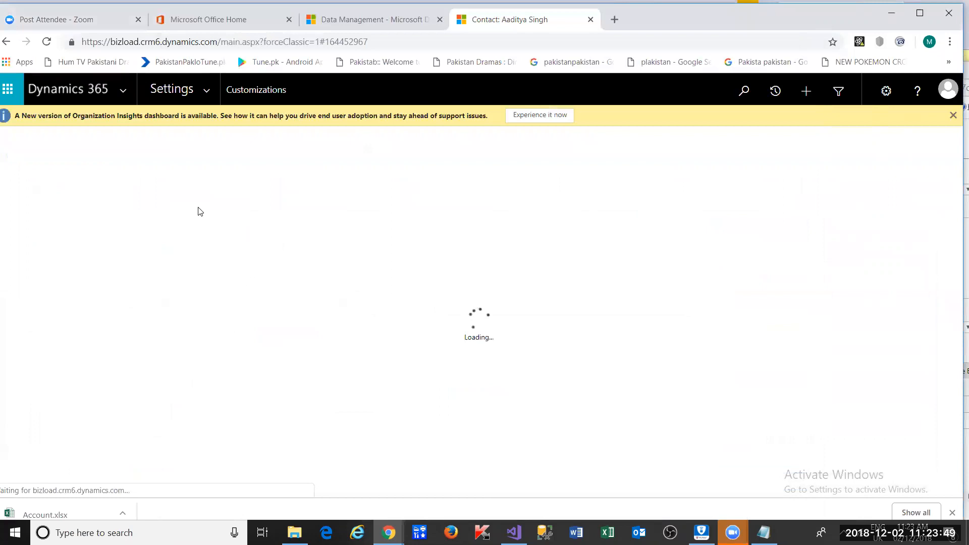
left_click(120, 186)
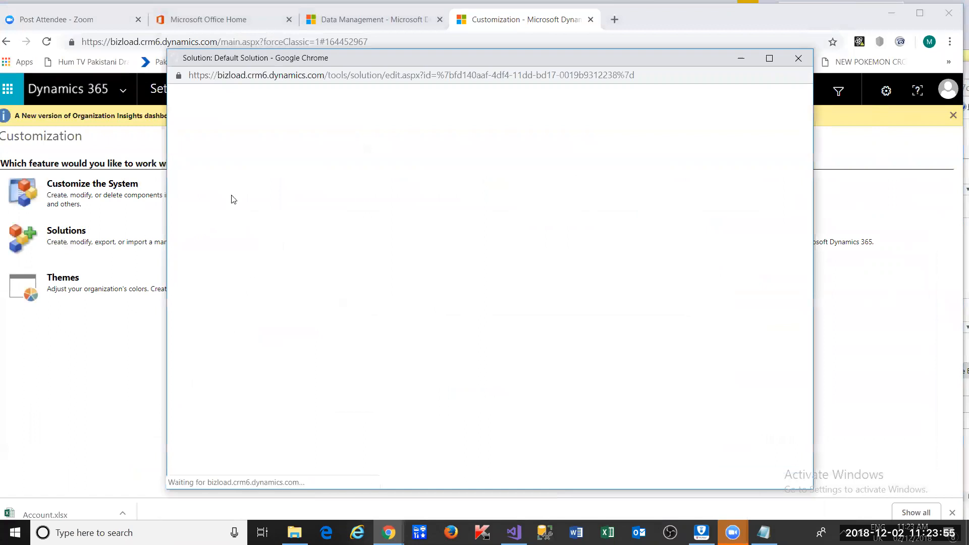
Dismiss the Access Denied message and run Publish All Customizations.
left_click(591, 125)
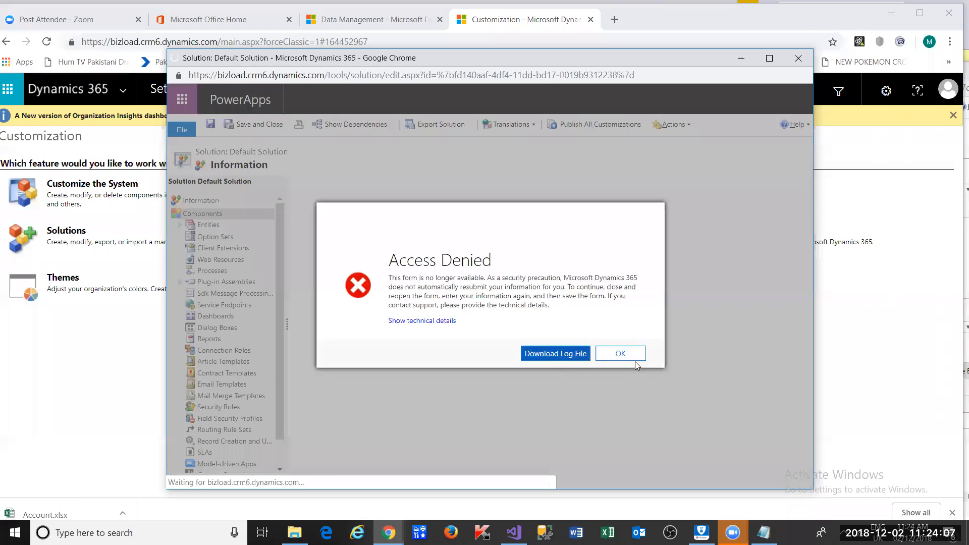
left_click(634, 356)
left_click(608, 125)
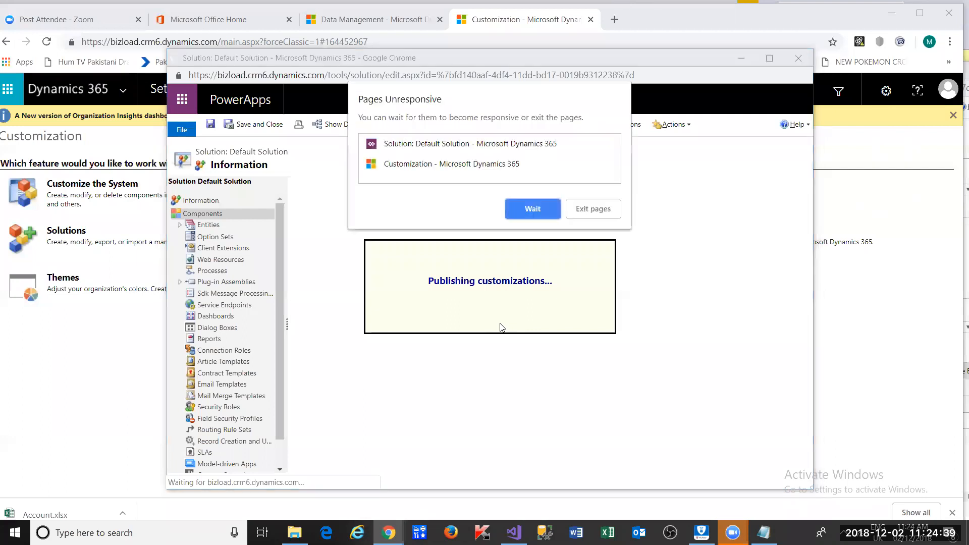
Keep waiting past Chrome's unresponsive warning until publishing completes, then close the Default Solution window.
left_click(552, 212)
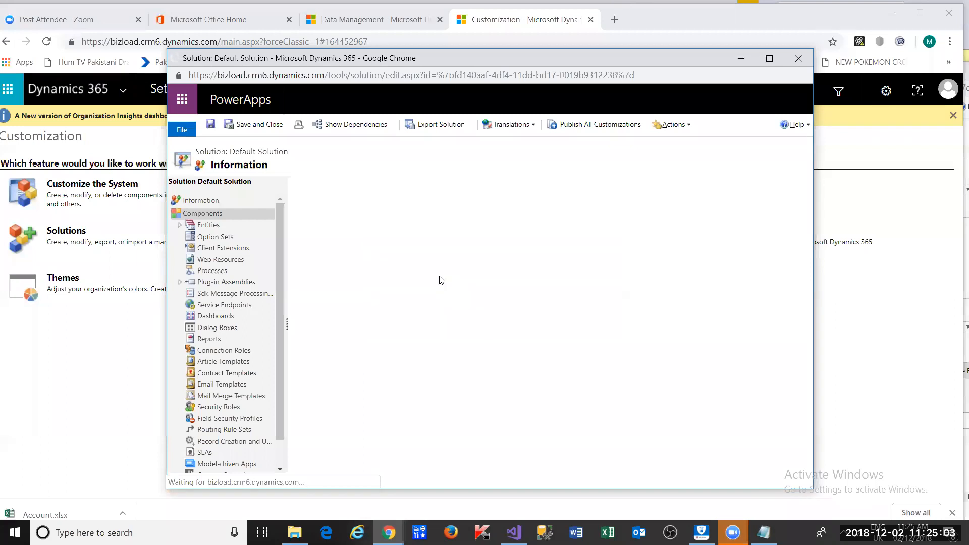
left_click(799, 59)
Open the doctor's contact from Sales > Contacts and show its empty related Buildings list.
left_click(125, 93)
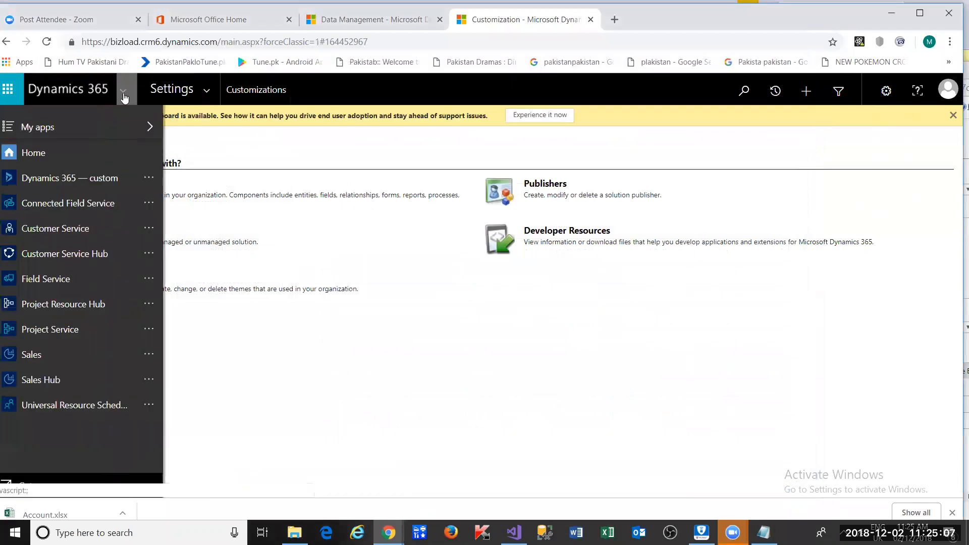
left_click(213, 95)
left_click(100, 143)
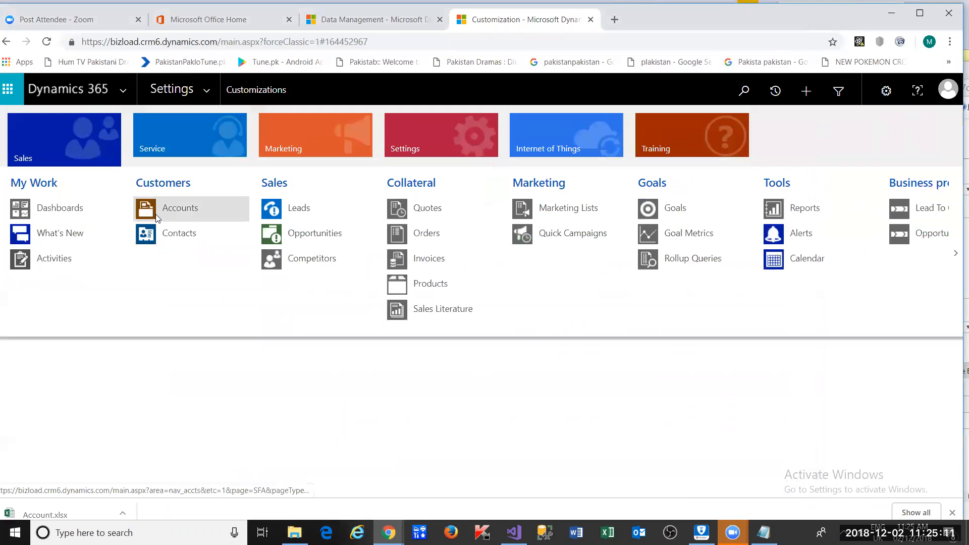
left_click(174, 236)
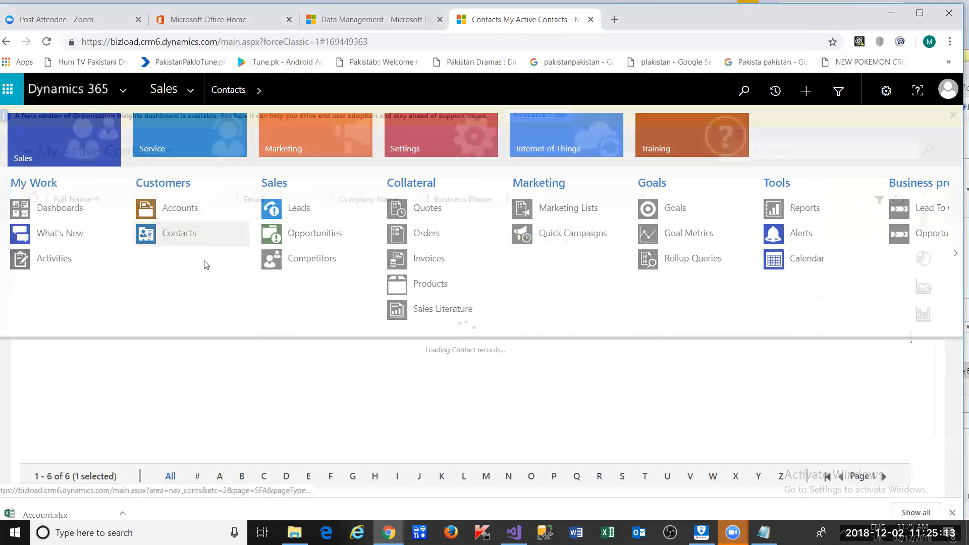
double_click(161, 258)
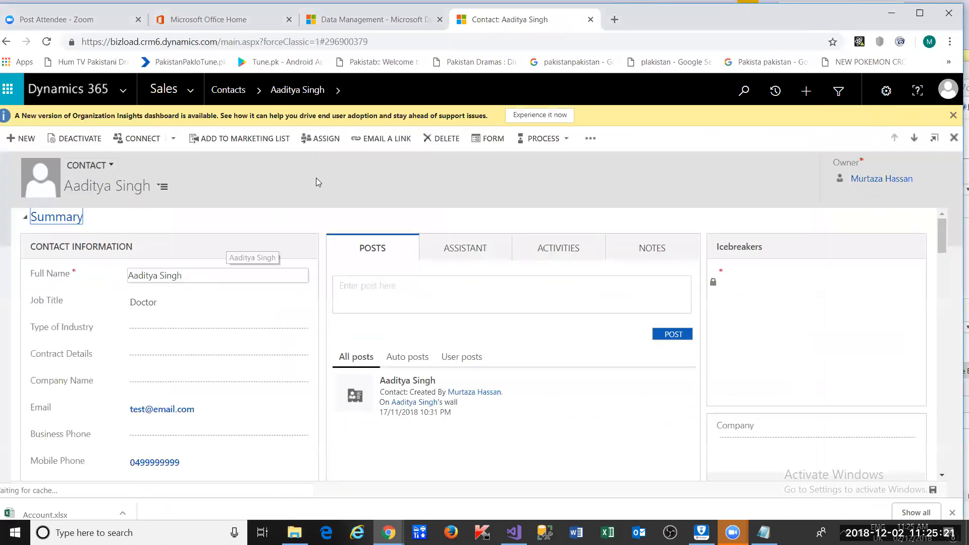
left_click(337, 90)
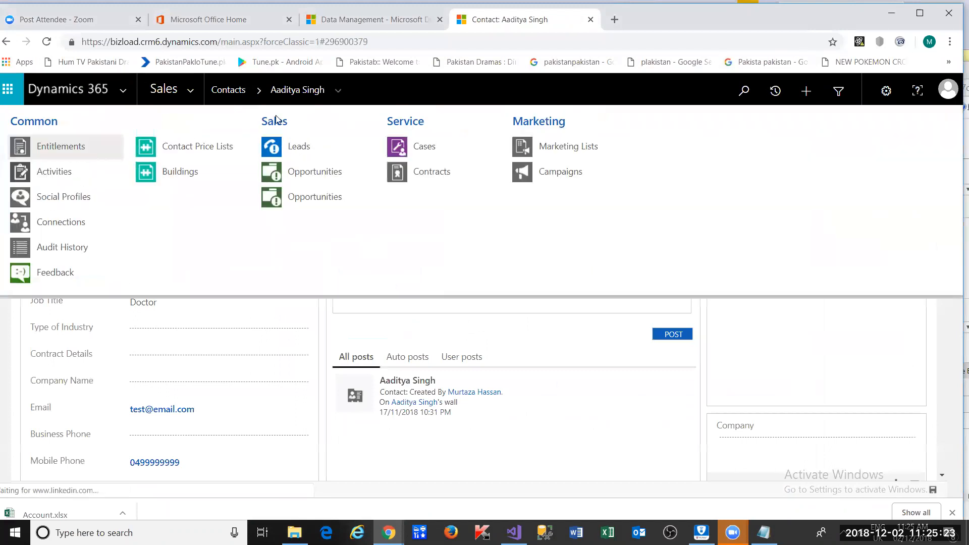
left_click(170, 174)
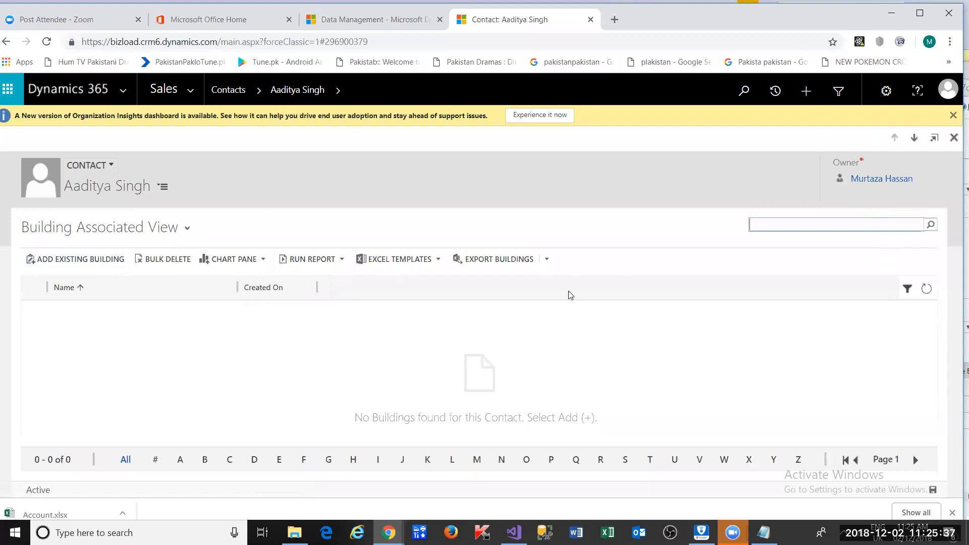
Link the existing building 20 George Street, Parramatta Westfield to the contact and maximize the browser.
left_click(82, 261)
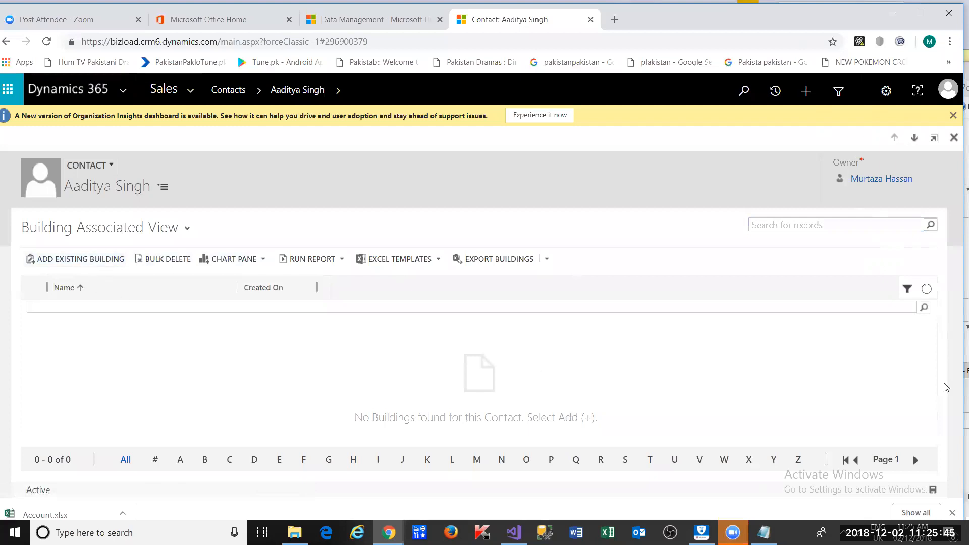
left_click(926, 309)
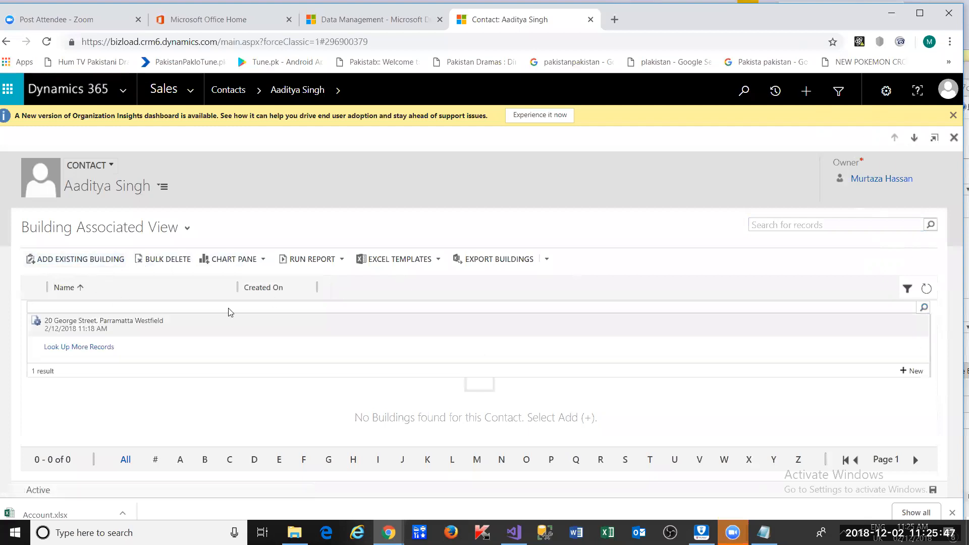
left_click(158, 329)
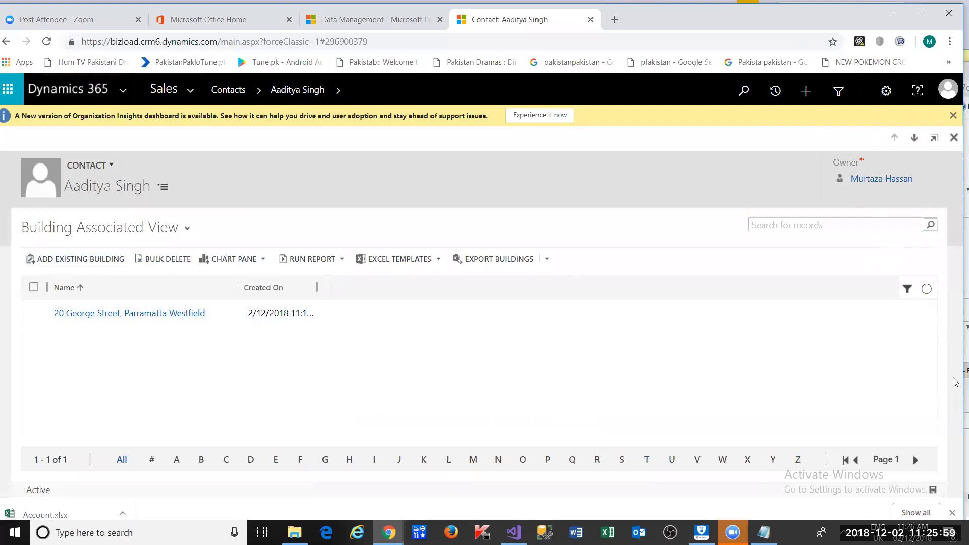
left_click(920, 13)
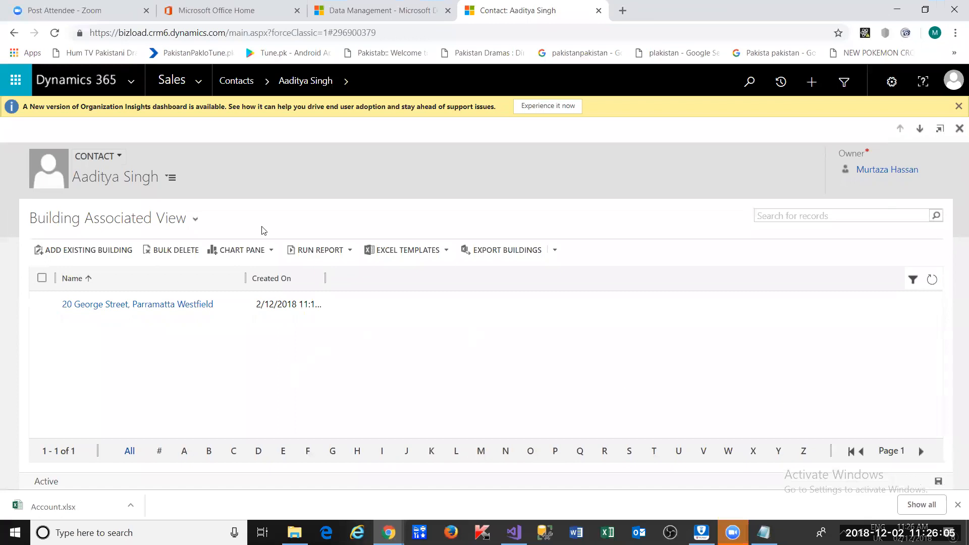
left_click(304, 94)
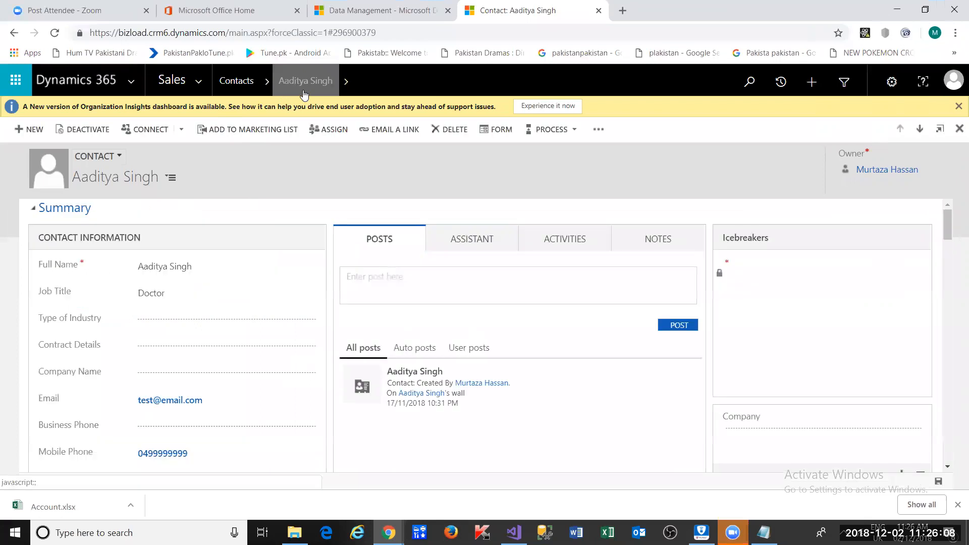
left_click(346, 84)
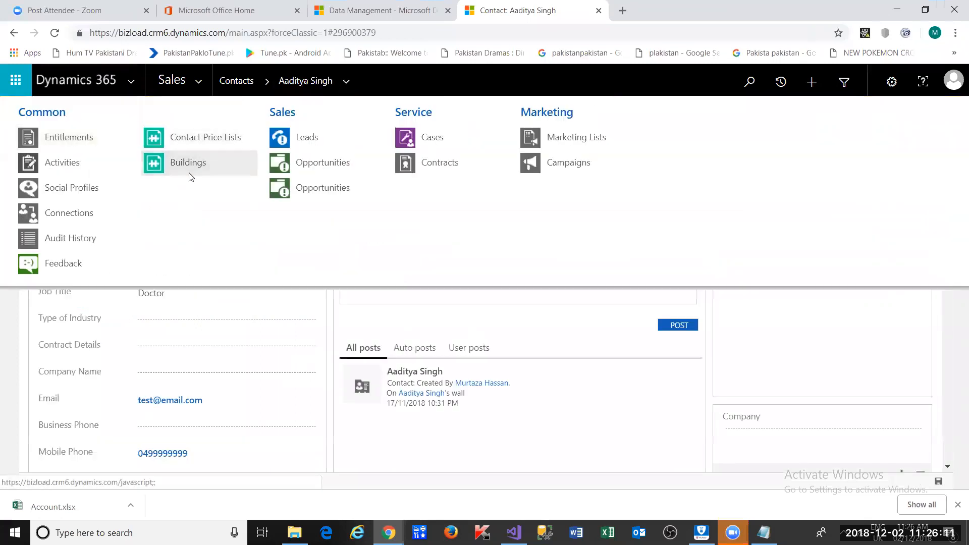
left_click(188, 172)
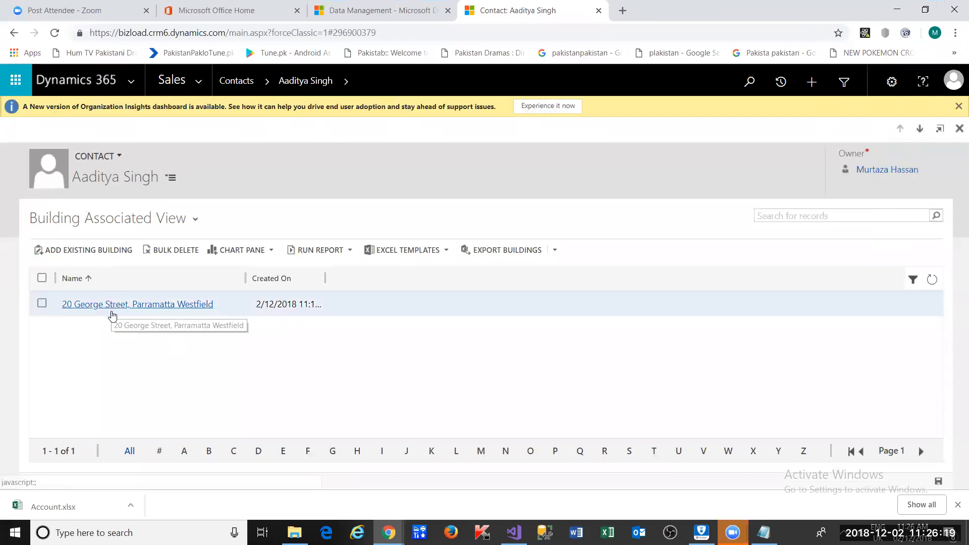
left_click(555, 251)
left_click(557, 252)
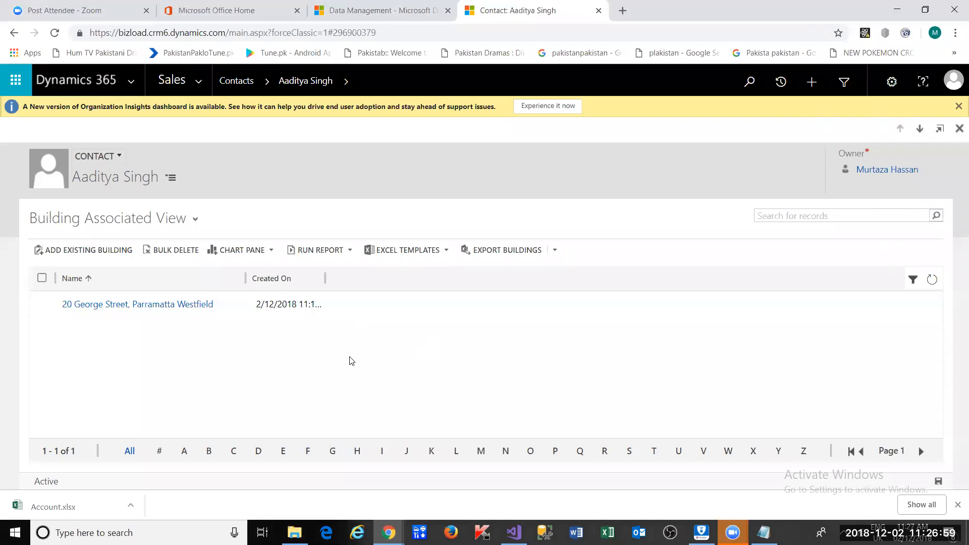
left_click(764, 531)
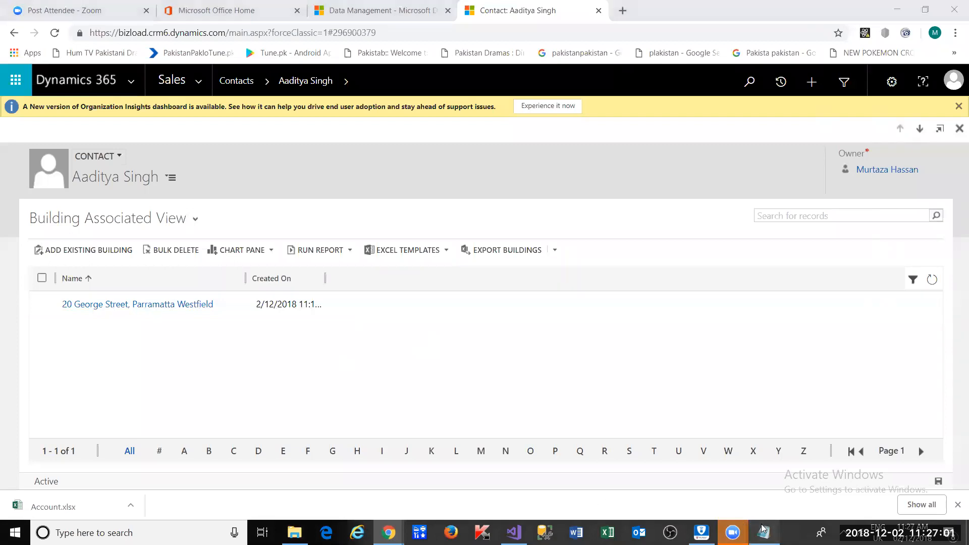
Scroll through the Notepad outline, highlighting the Customise form, Customise views and Creating fields topics.
left_click(192, 291)
scroll(191, 295, "down", 2)
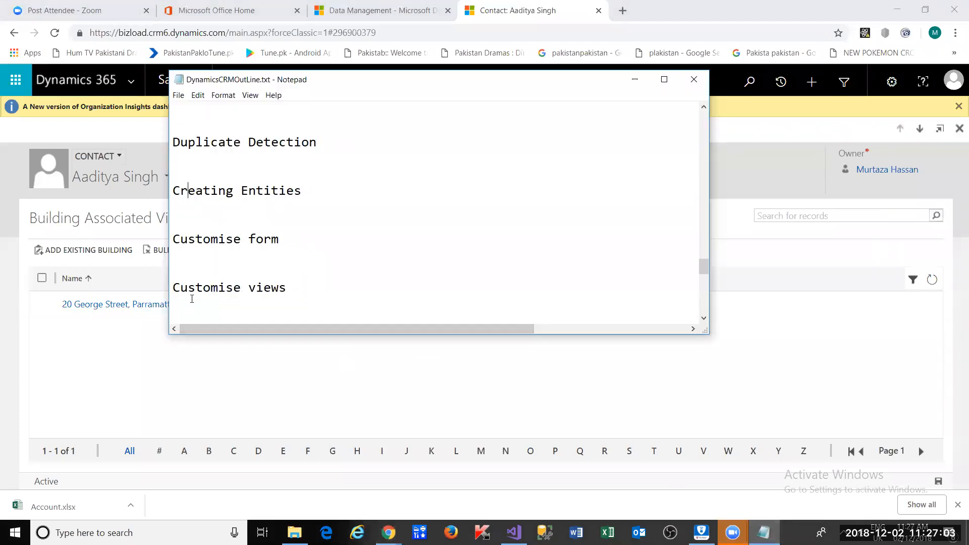
scroll(232, 268, "up", 1)
double_click(263, 240)
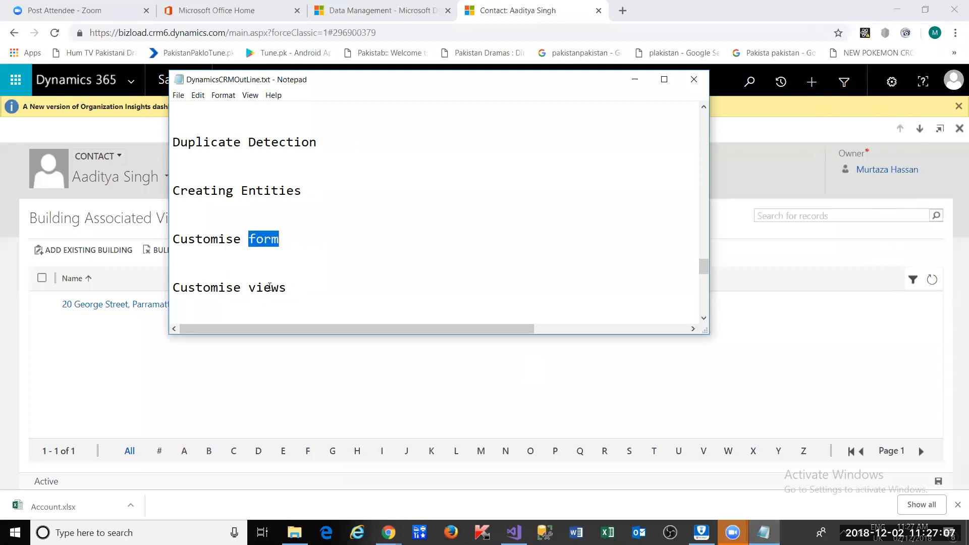
double_click(269, 287)
scroll(270, 288, "down", 1)
left_click(274, 287)
double_click(275, 288)
Highlight Create workflows and the Create Business Rules line, then put Notepad away to return to Dynamics.
scroll(275, 287, "down", 1)
double_click(275, 287)
scroll(275, 288, "down", 1)
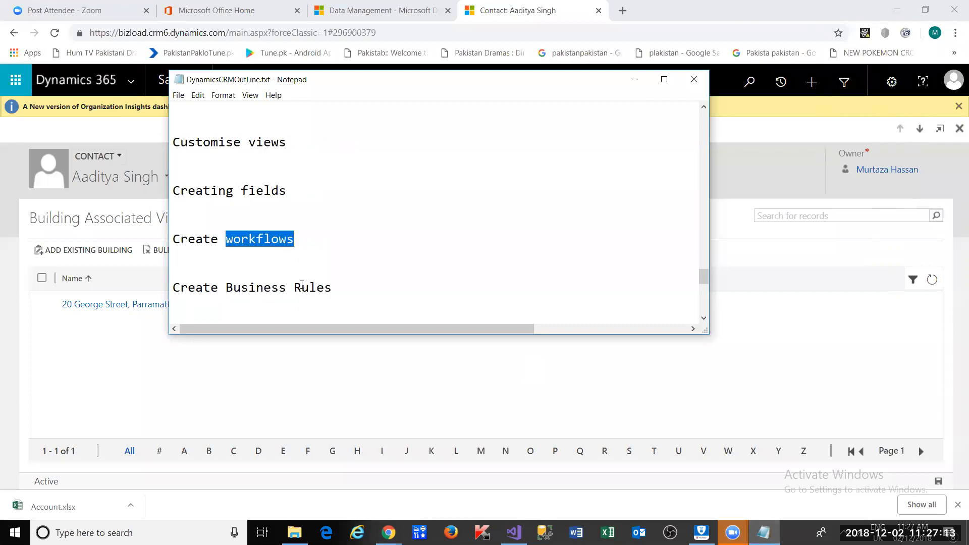
left_click_drag(333, 292, 229, 282)
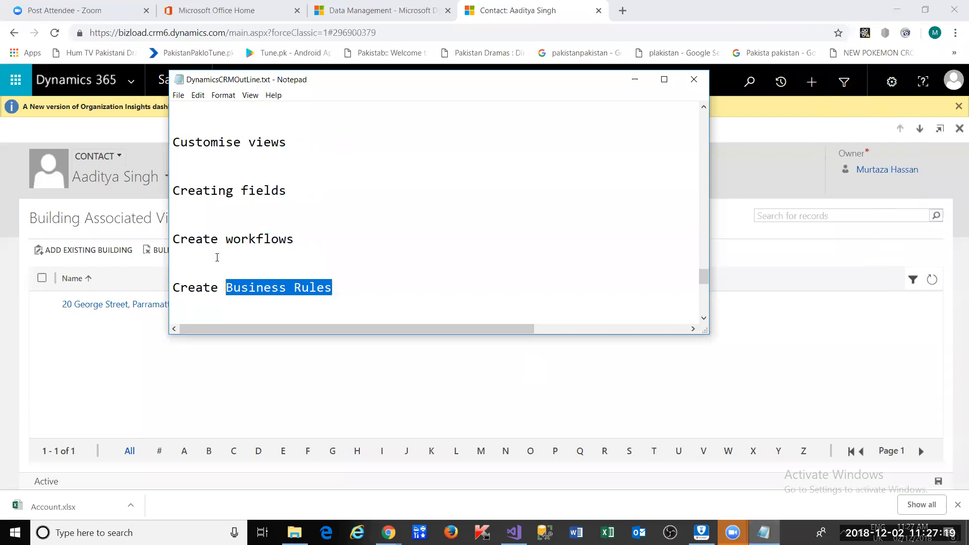
left_click_drag(173, 288, 322, 298)
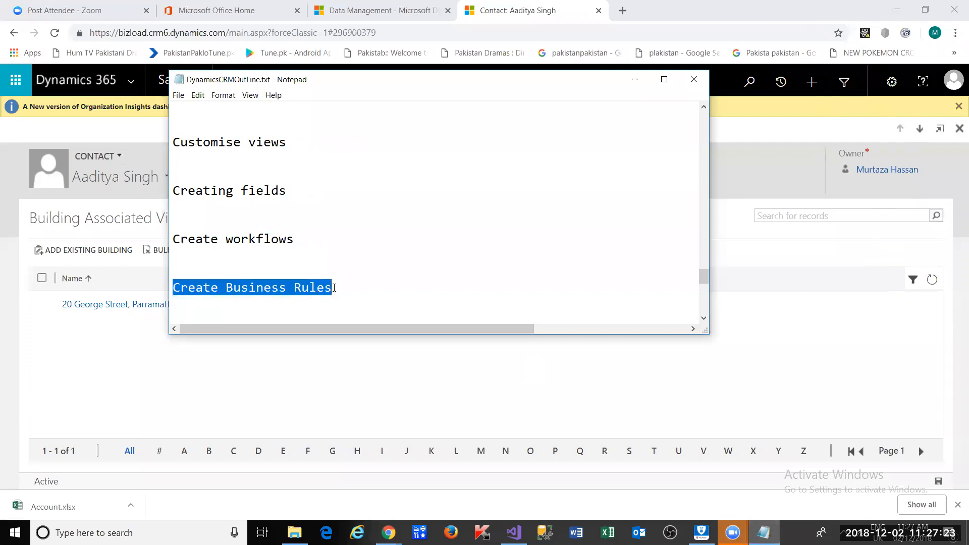
left_click(333, 289)
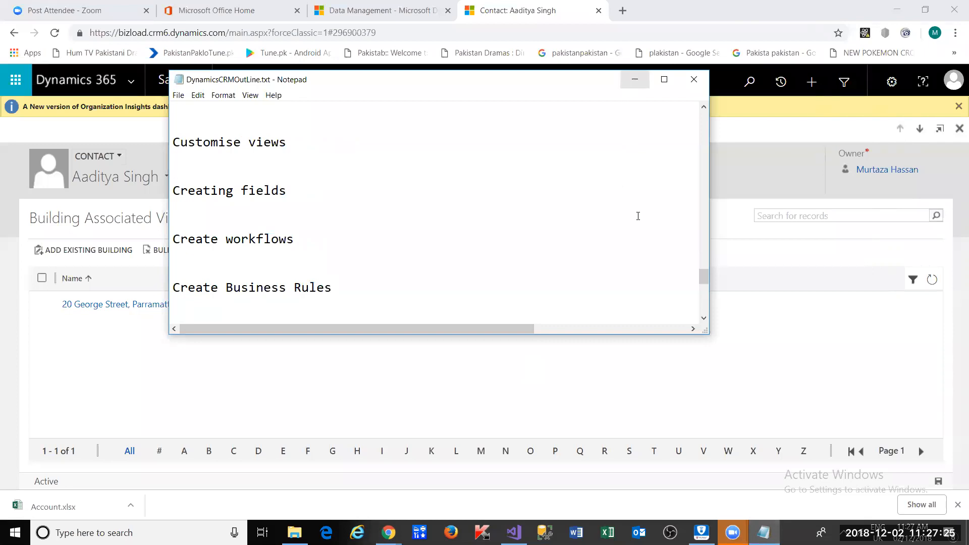
left_click(635, 79)
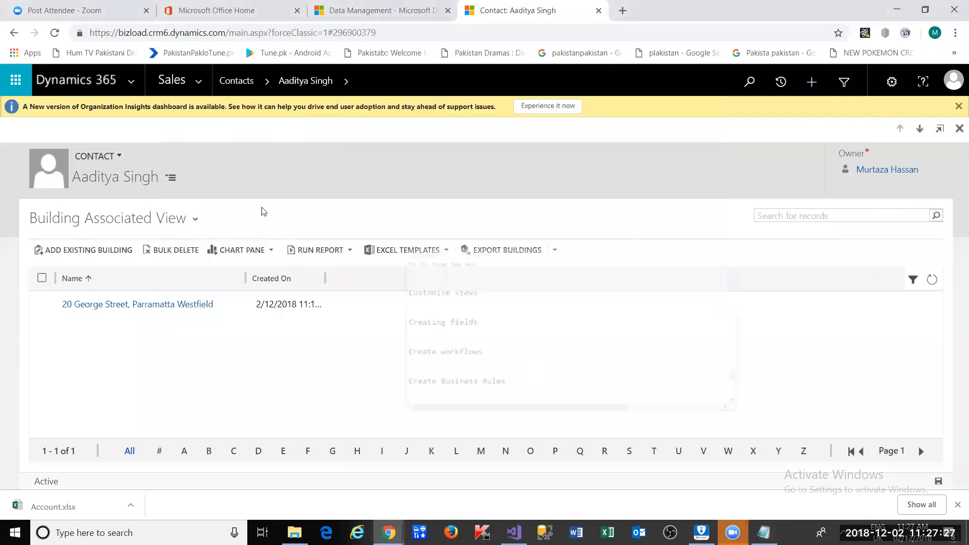
From Settings > Solutions, open TestCustomizeSolution and create a new business rule under Entities > Building.
left_click(198, 83)
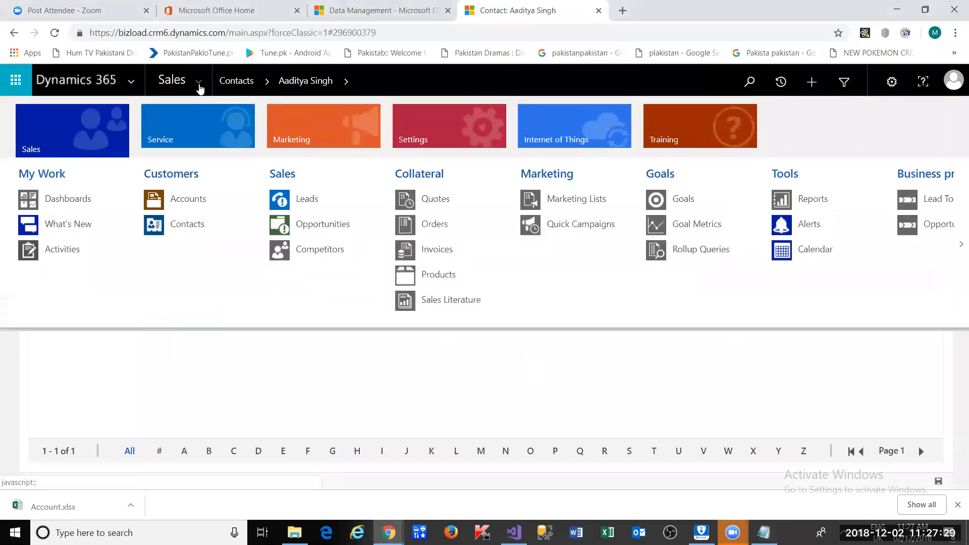
mouse_move(401, 149)
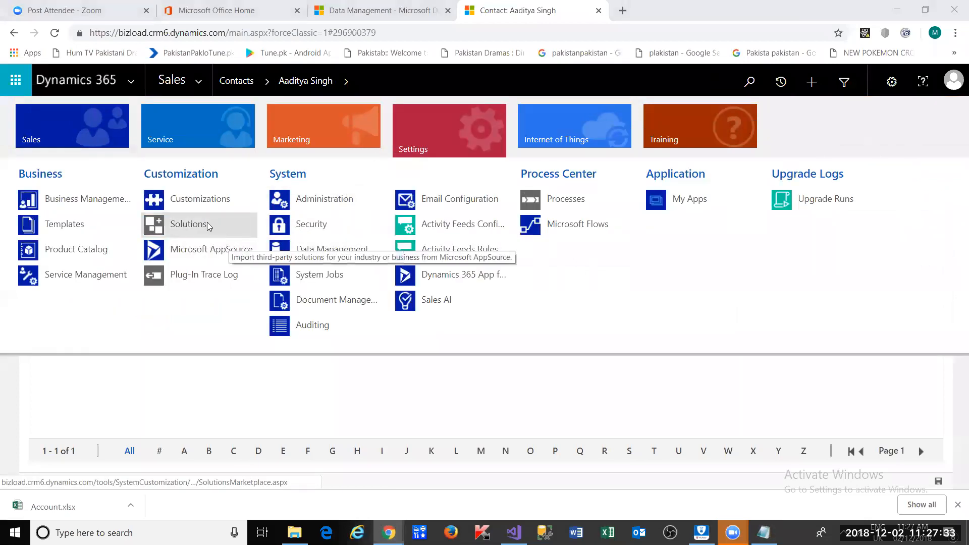
left_click(197, 230)
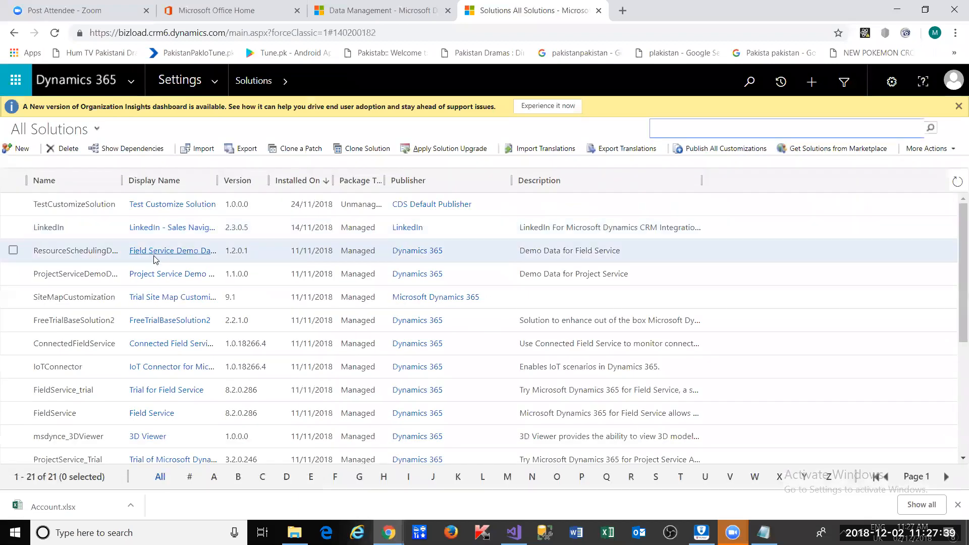
left_click(130, 206)
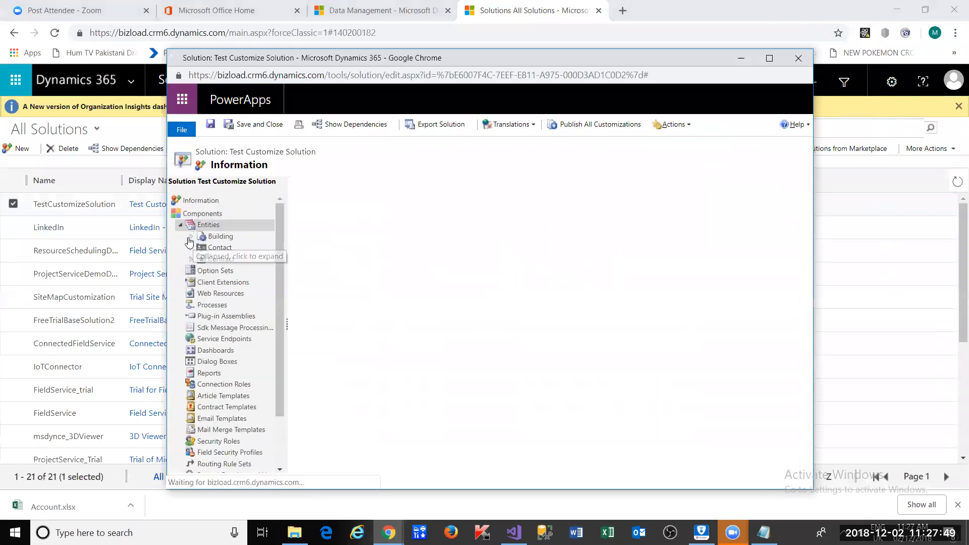
left_click(190, 237)
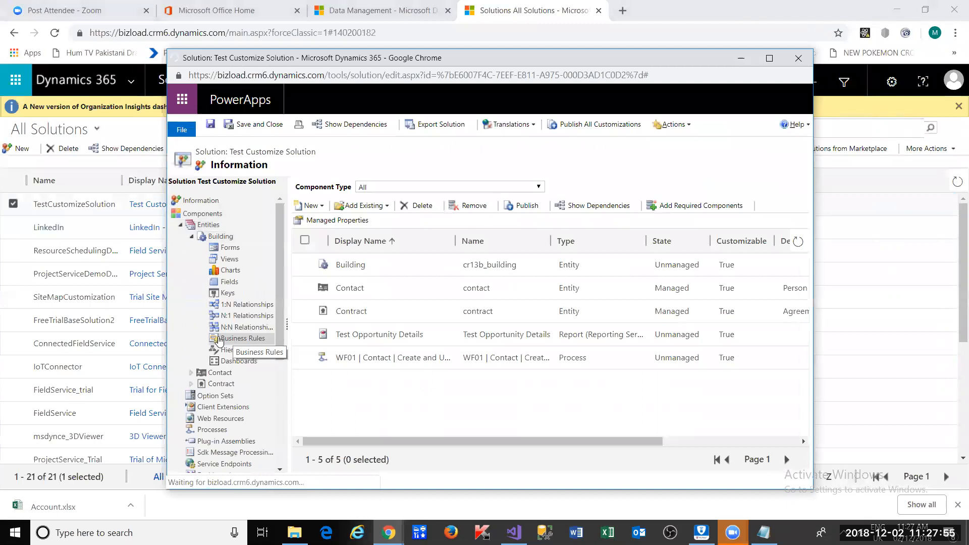
left_click(218, 340)
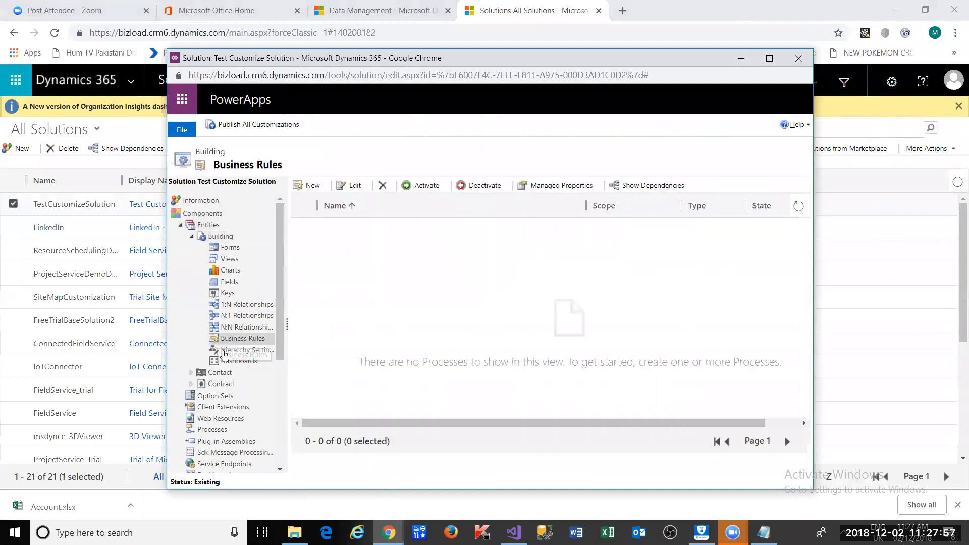
left_click(304, 185)
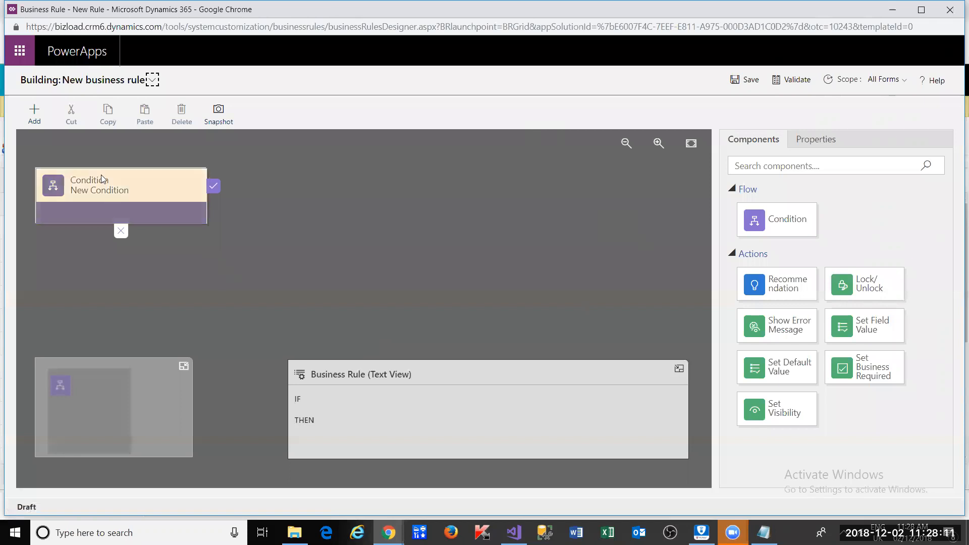
Select the rule's New Condition and browse its field and source options in the properties pane.
left_click(35, 116)
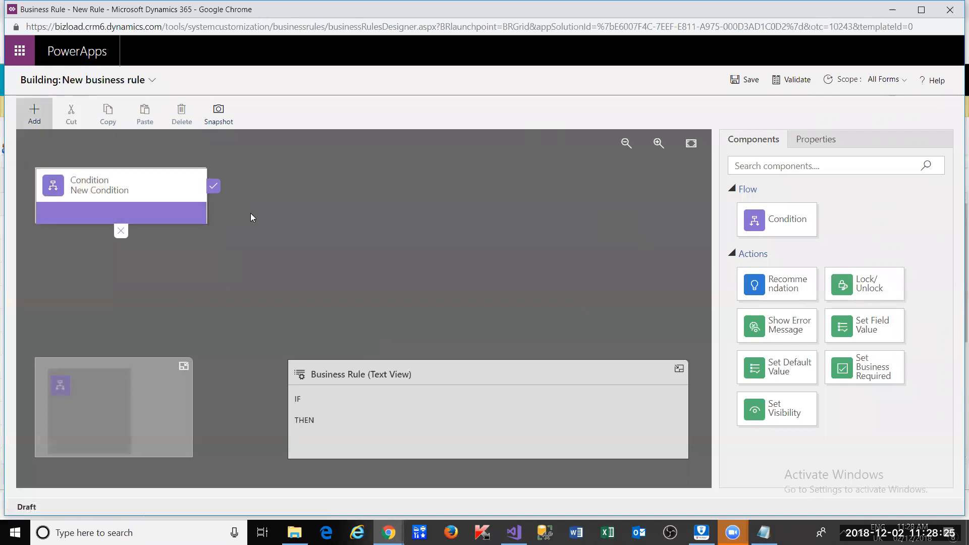
left_click(177, 176)
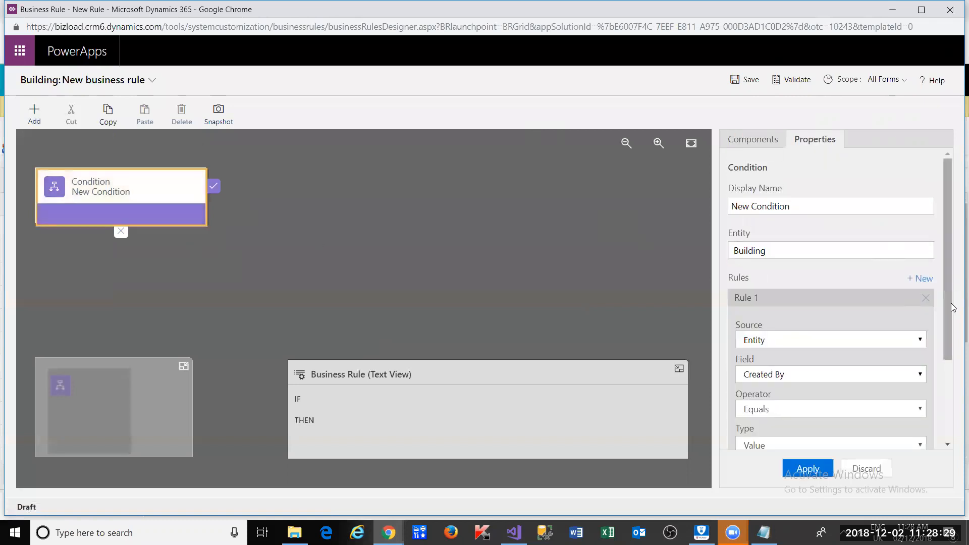
left_click(850, 249)
left_click_drag(950, 275, 946, 332)
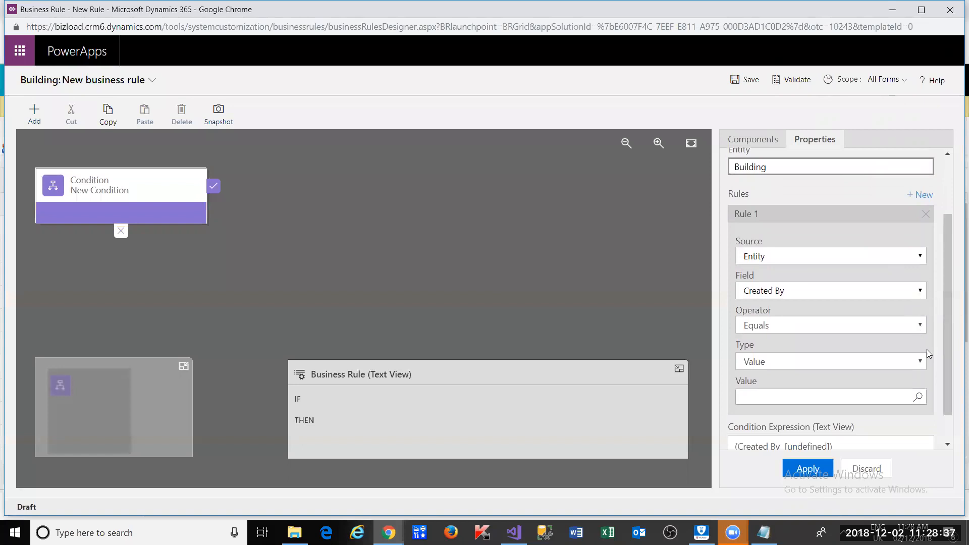
left_click(914, 297)
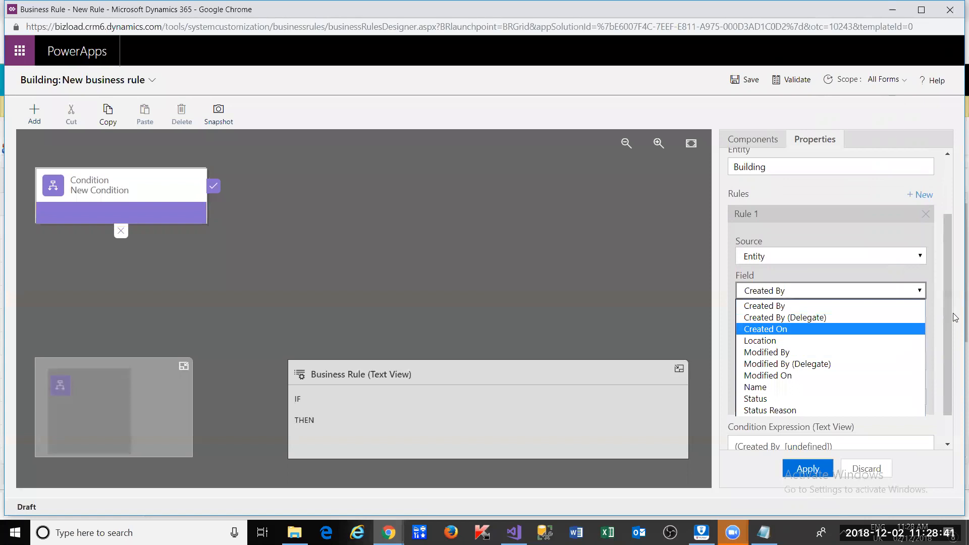
scroll(949, 305, "down", 2)
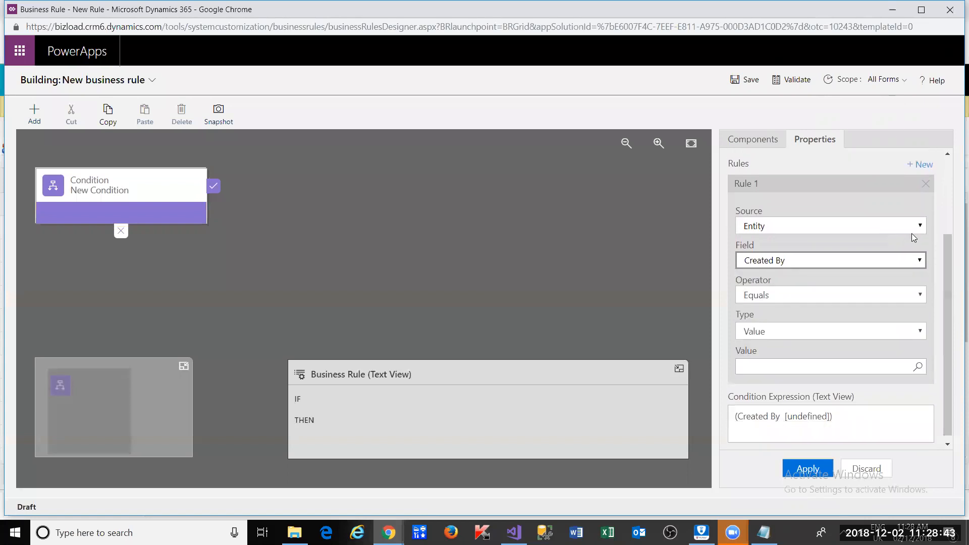
left_click(912, 231)
left_click(910, 232)
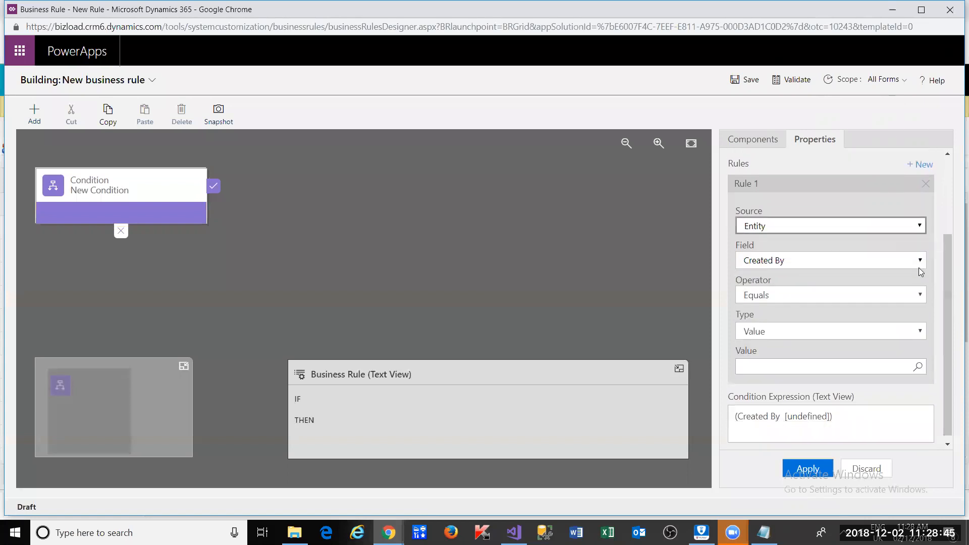
Try a condition testing the Location field with Contains and a partly typed 'Western Sub' value.
left_click(919, 260)
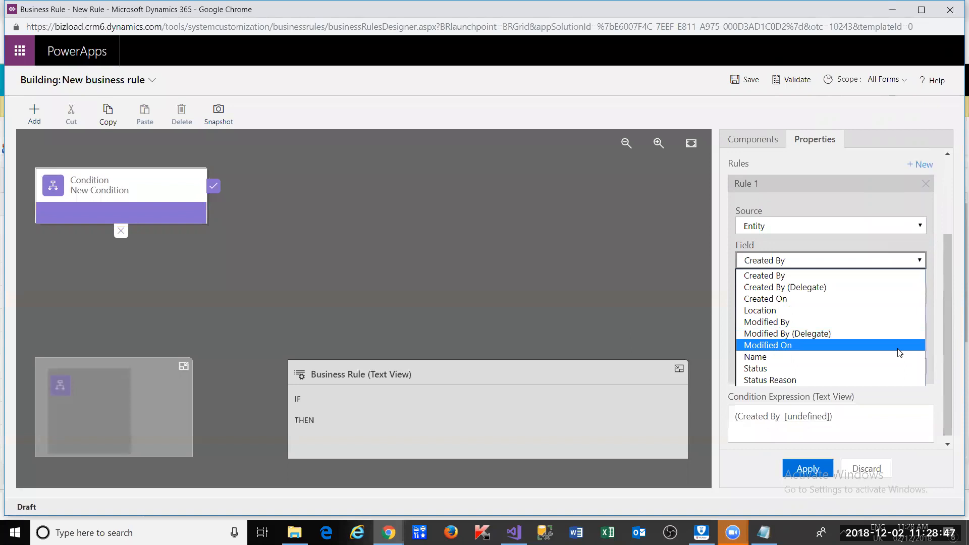
left_click(822, 310)
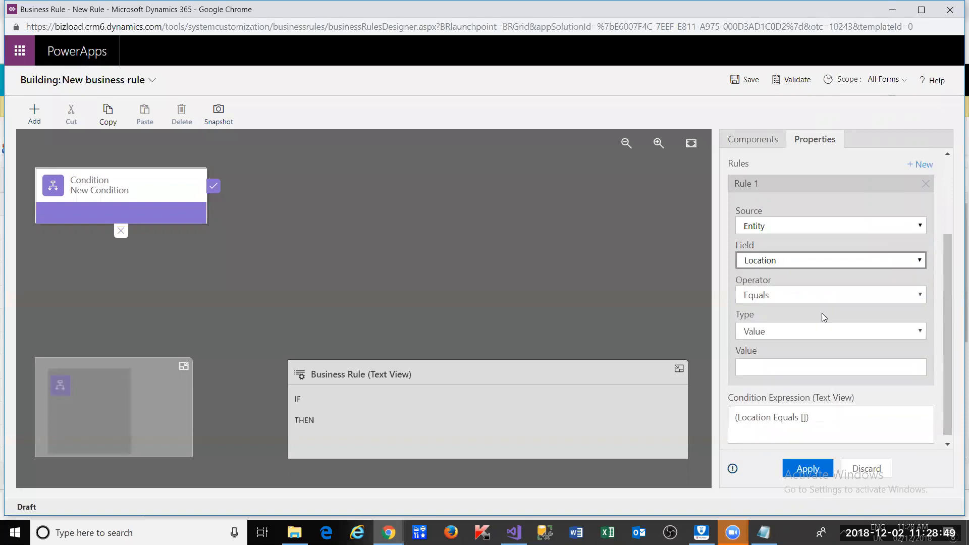
left_click(831, 295)
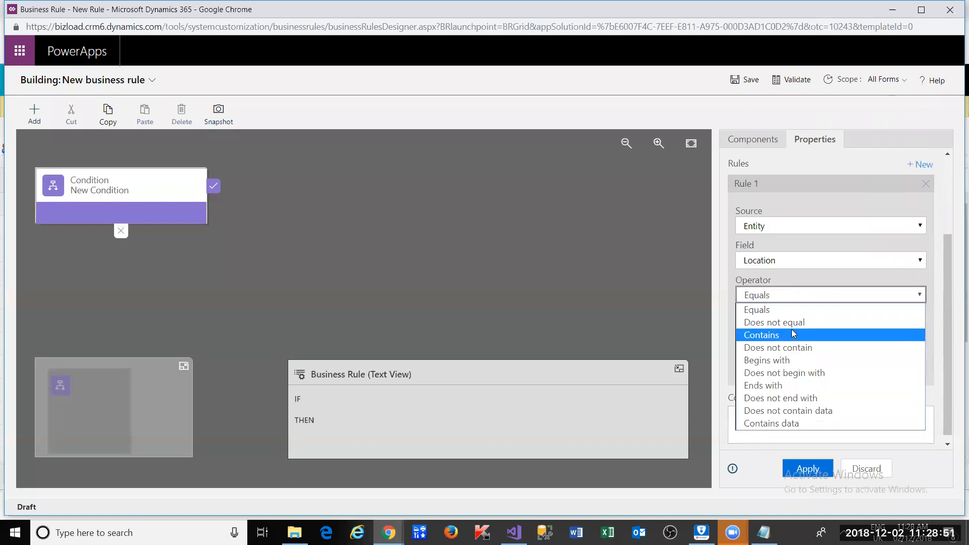
left_click(793, 333)
left_click(789, 372)
type("Western S")
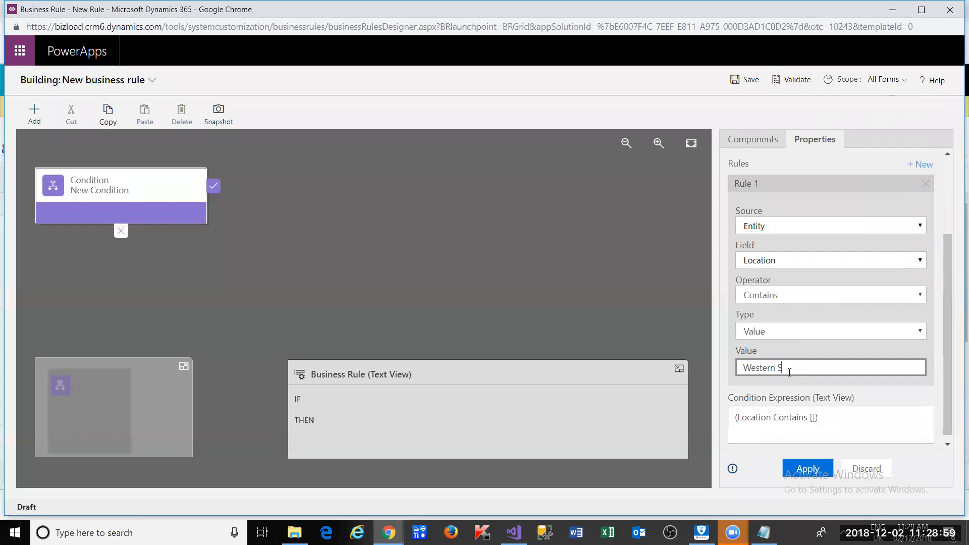
type("ub")
key("BackSpace")
key("BackSpace")
key("BackSpace")
left_click_drag(790, 372, 683, 369)
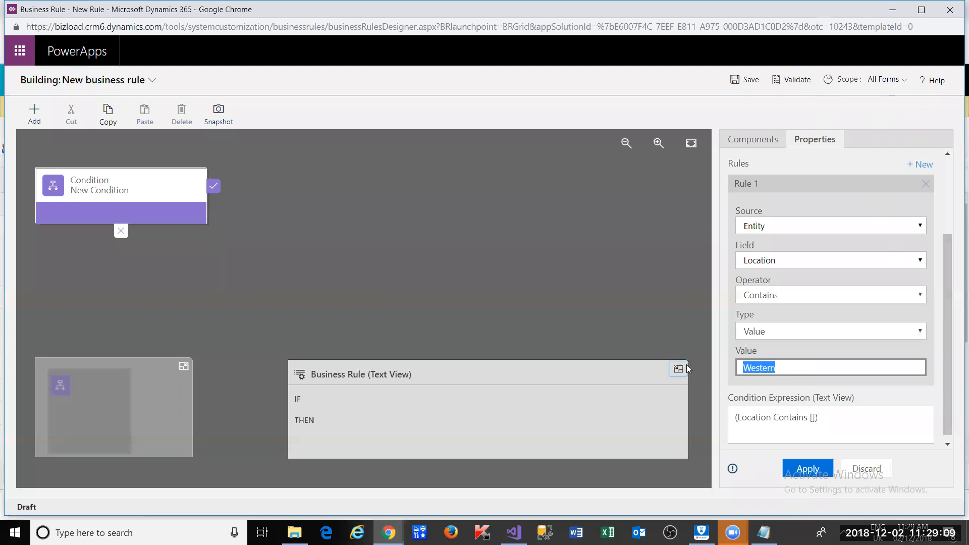
left_click(832, 261)
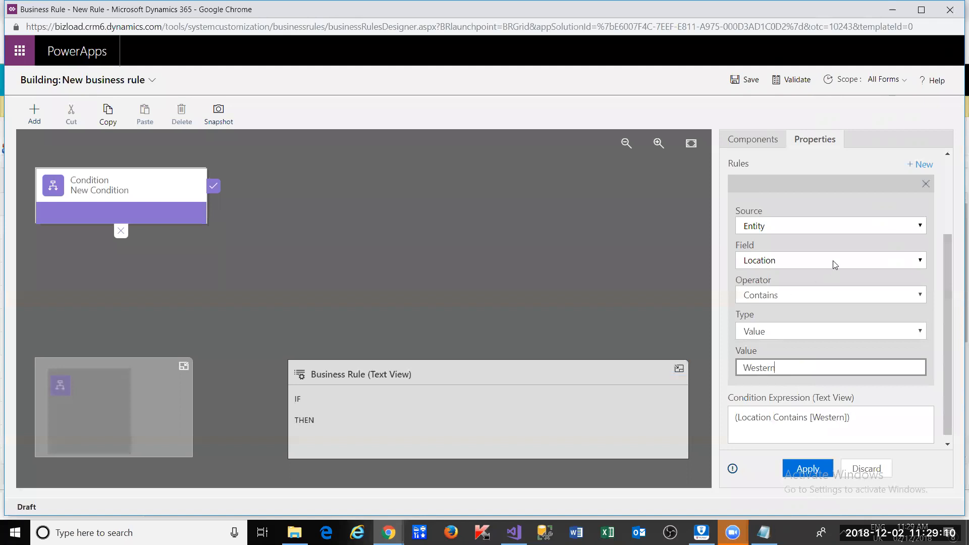
Change the condition to test Name equals 'Parramatta' and apply it.
left_click(918, 263)
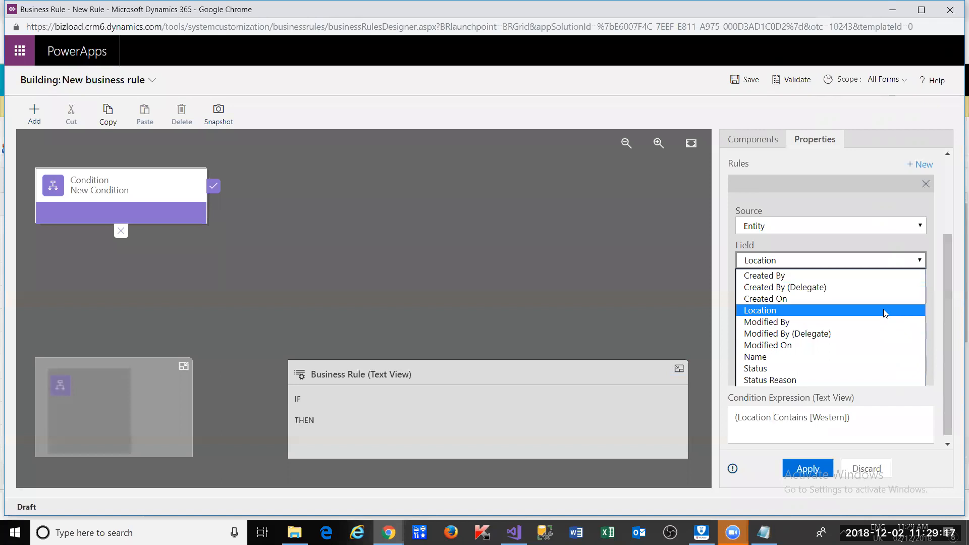
left_click(858, 357)
left_click(790, 368)
type("Par")
key("BackSpace")
type("arramatta")
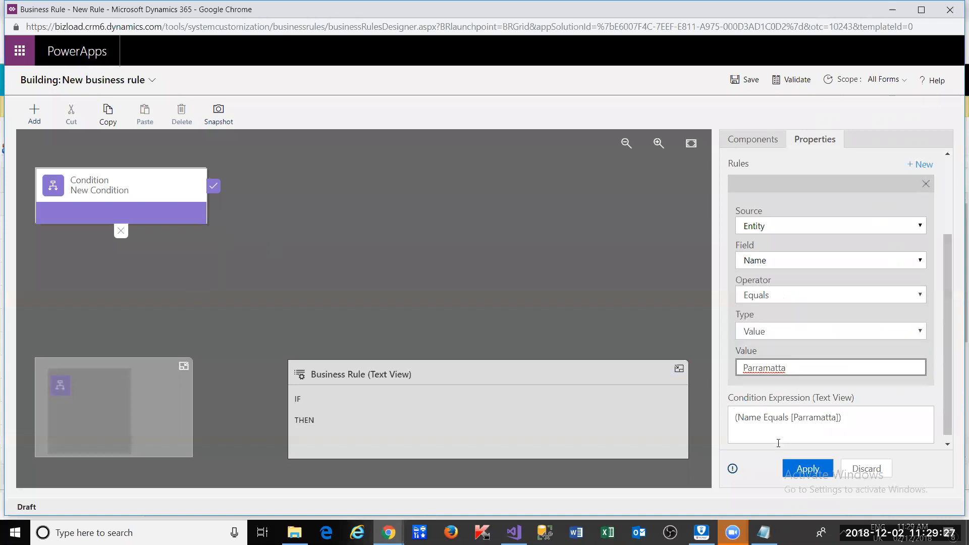
left_click(804, 472)
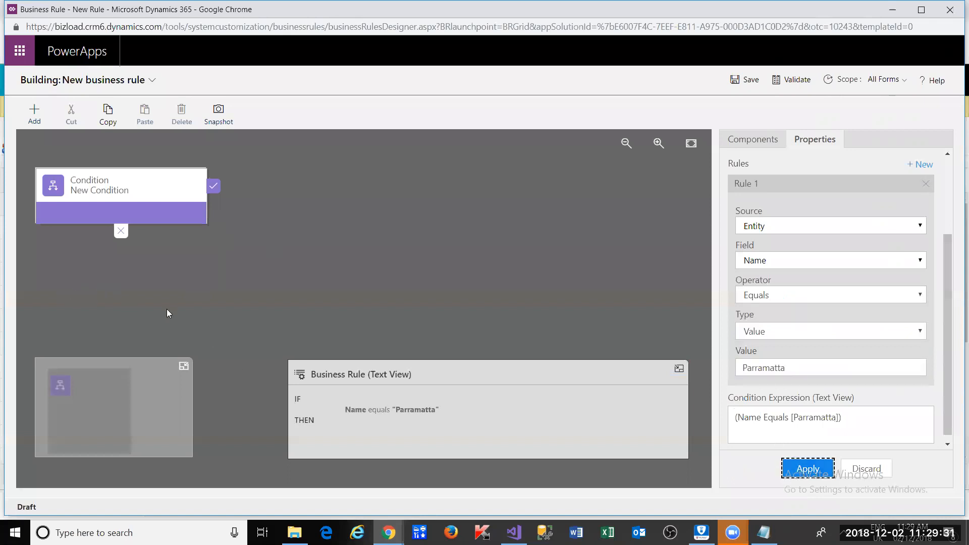
left_click(806, 470)
left_click_drag(947, 331, 939, 252)
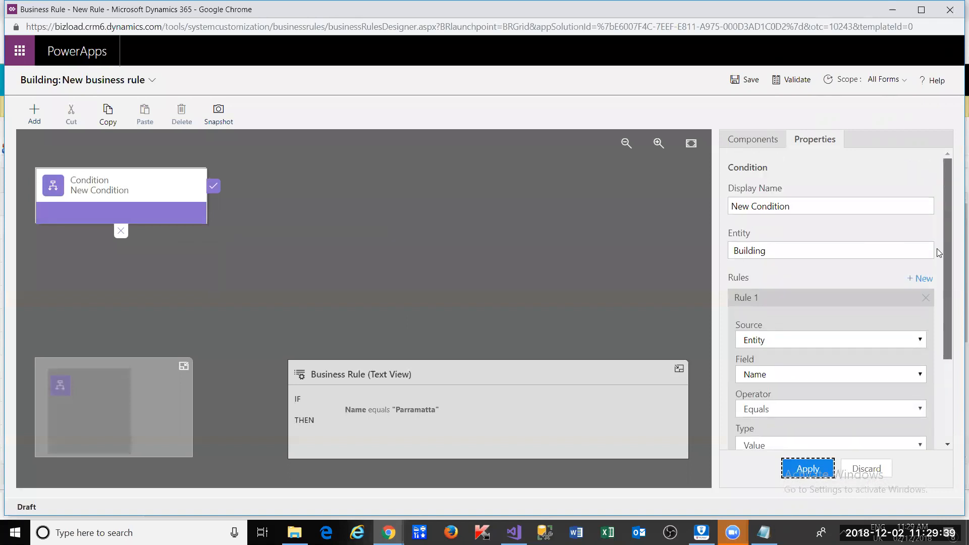
Rename the condition to 'Parramatta Rule' and apply the change.
left_click(436, 232)
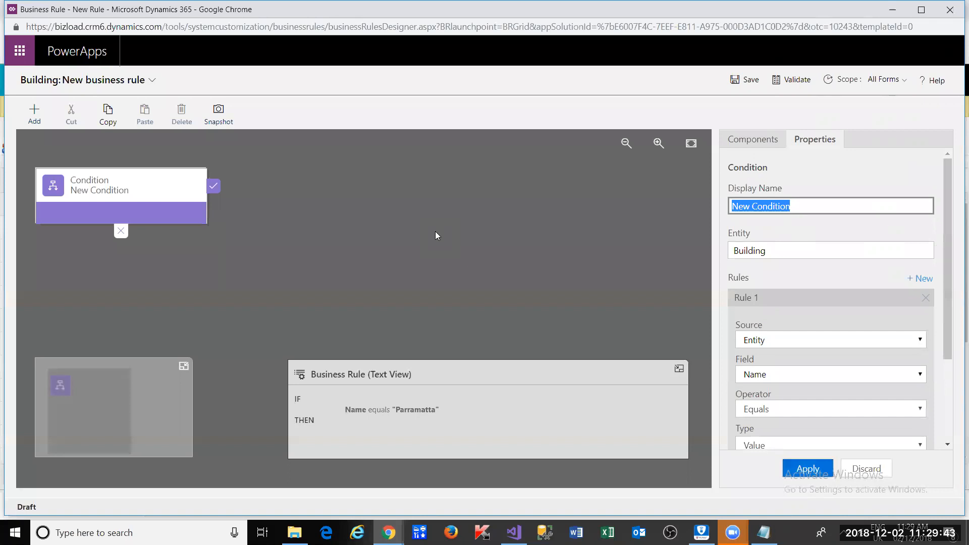
type("Parramatta Rule")
left_click(815, 468)
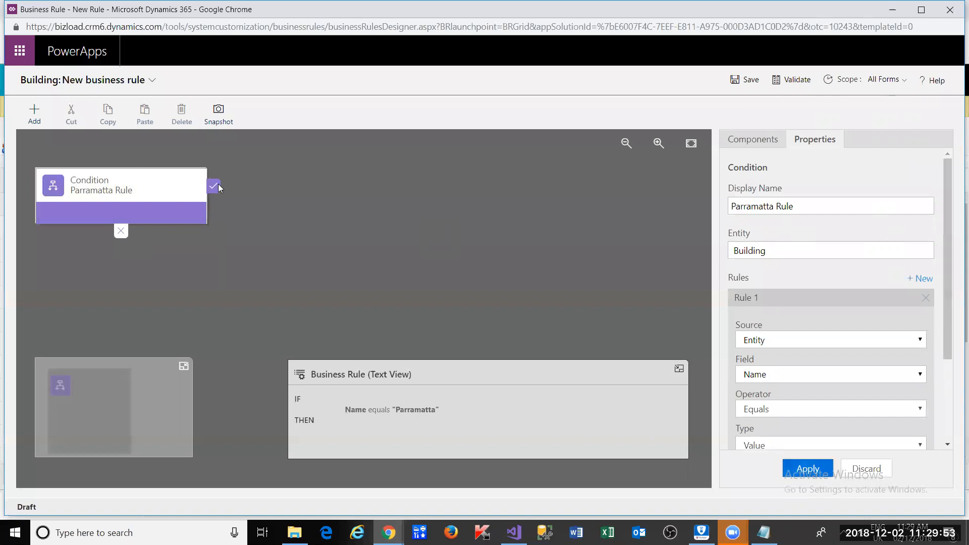
Add a Set Field Value action on the condition's true branch.
left_click(37, 122)
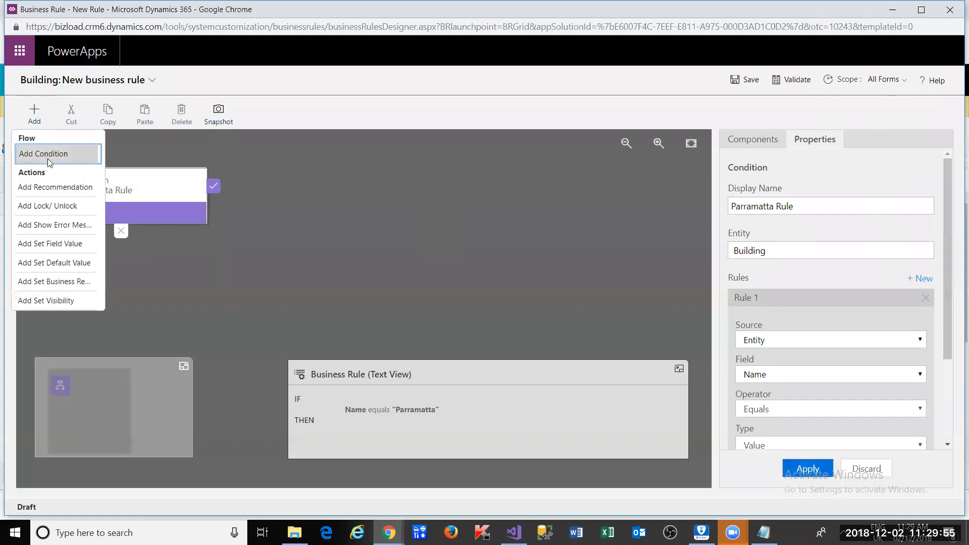
left_click(66, 244)
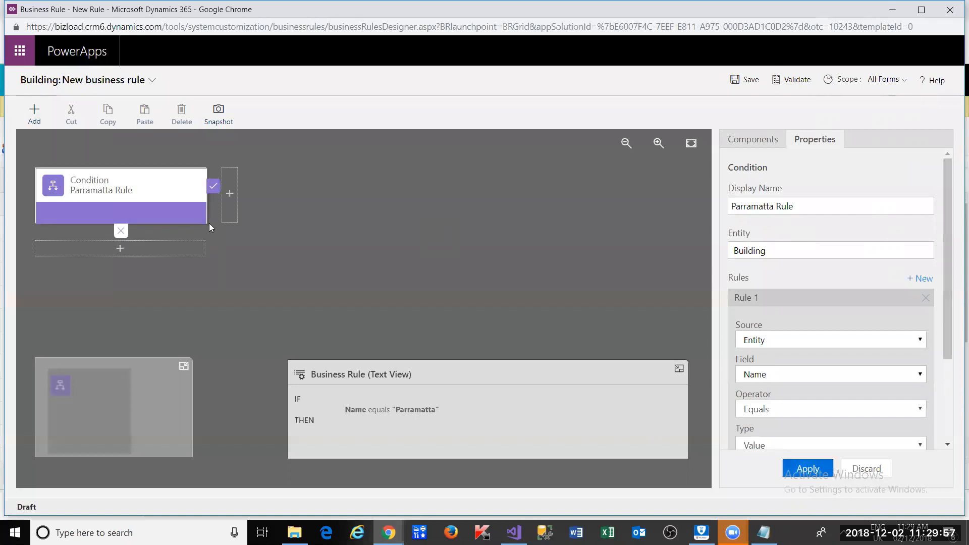
left_click(221, 196)
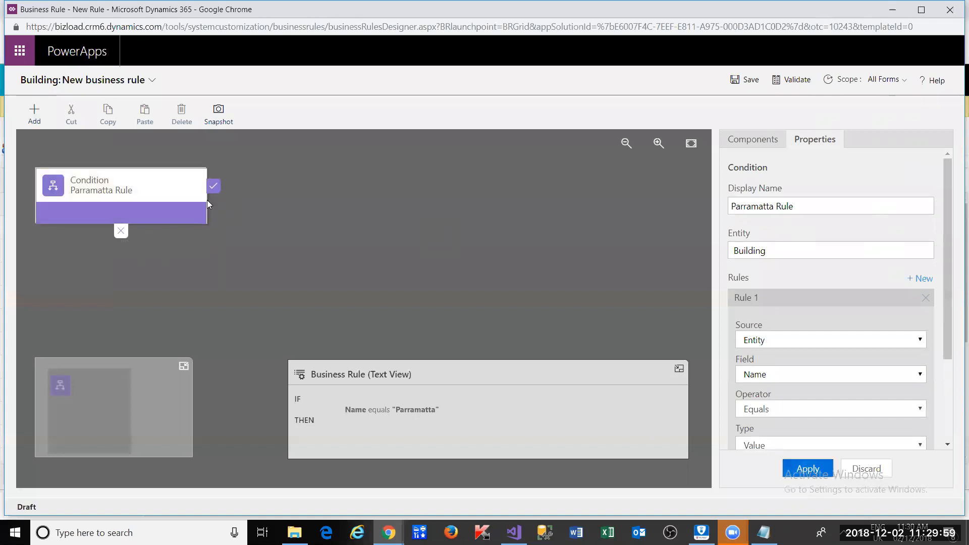
left_click(41, 121)
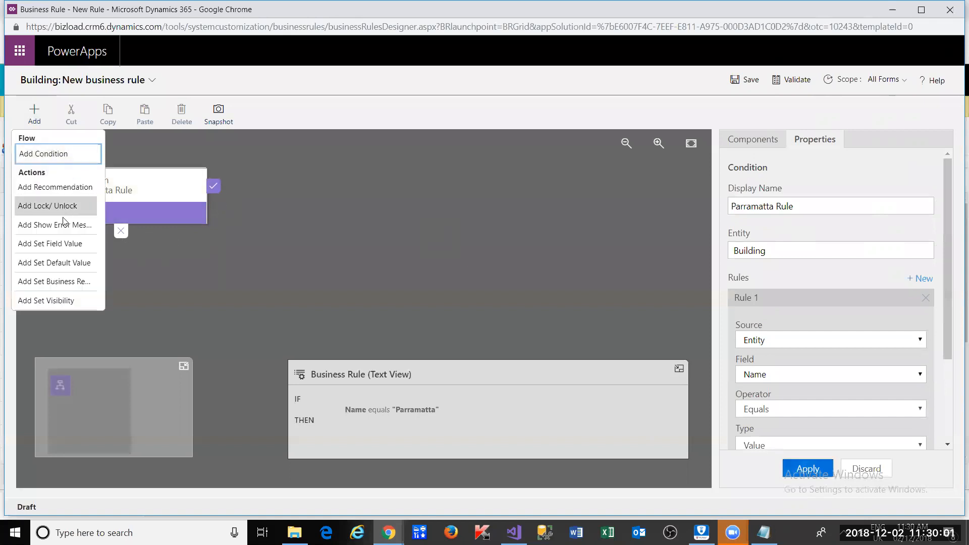
left_click(66, 243)
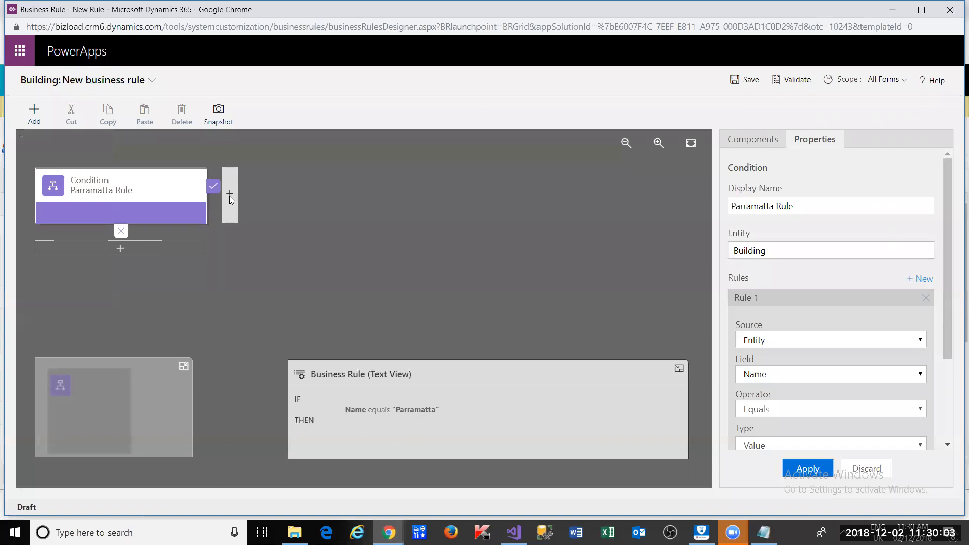
left_click(229, 196)
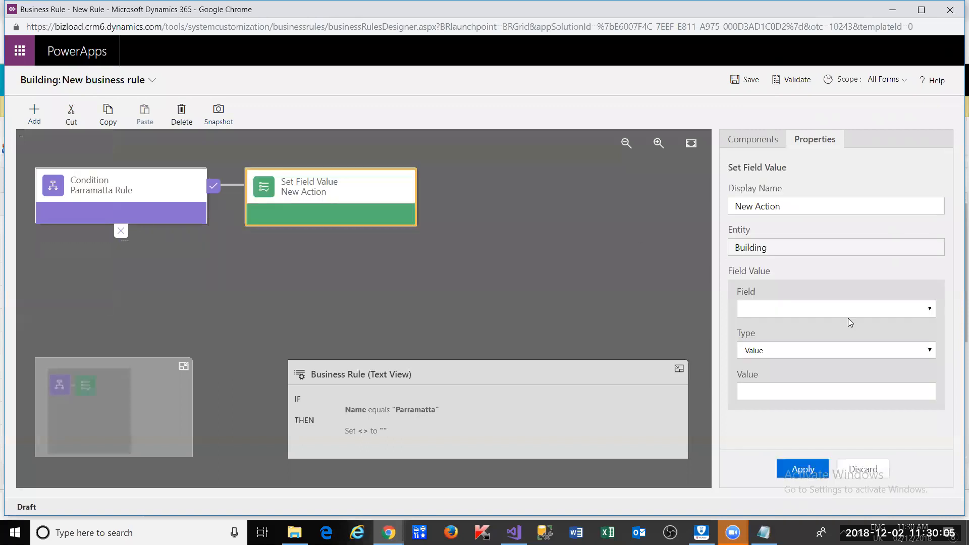
Set the true-branch action's field to Location with the value 'Western Suburb'.
left_click(869, 310)
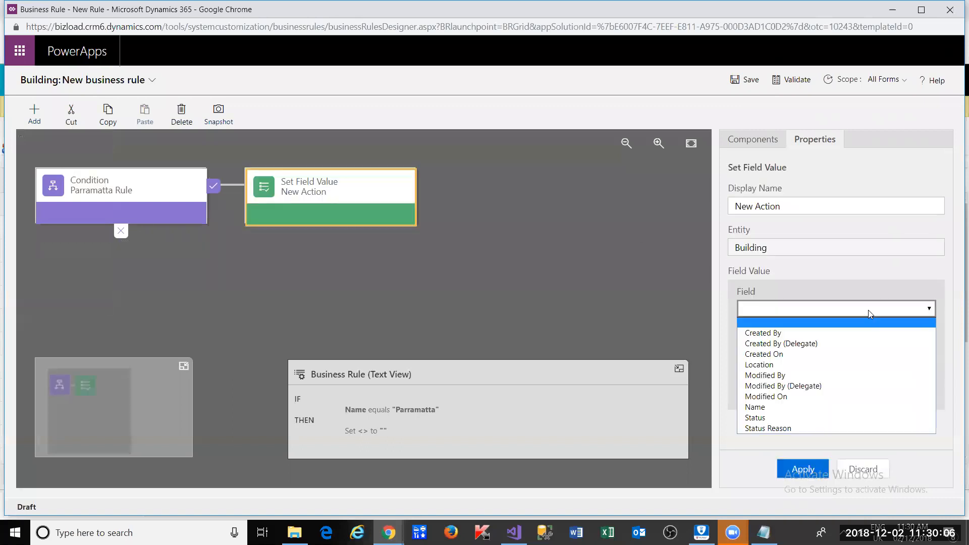
left_click(852, 364)
left_click(804, 388)
type("Westerm")
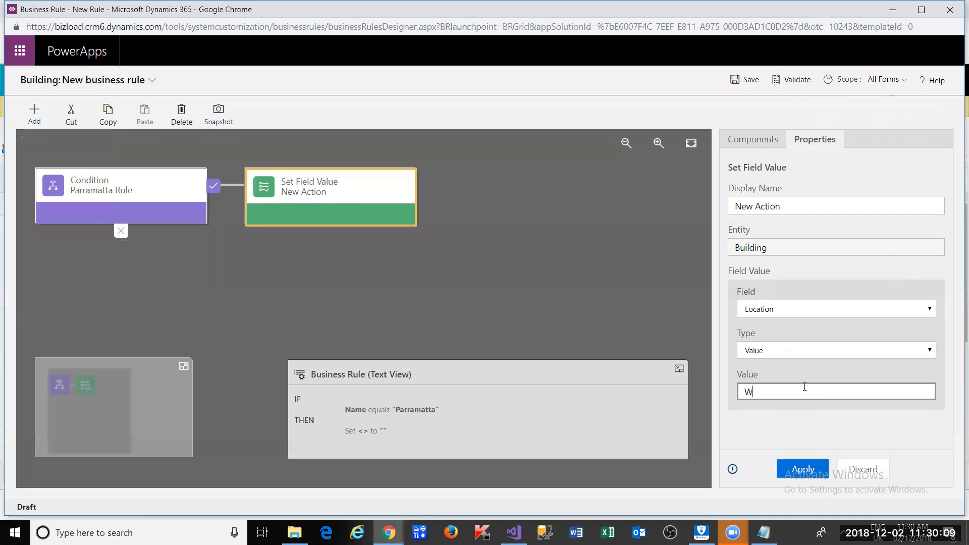
key("BackSpace")
type("n Sb")
type("ubur")
key("BackSpace")
key("BackSpace")
type("urb")
left_click(546, 273)
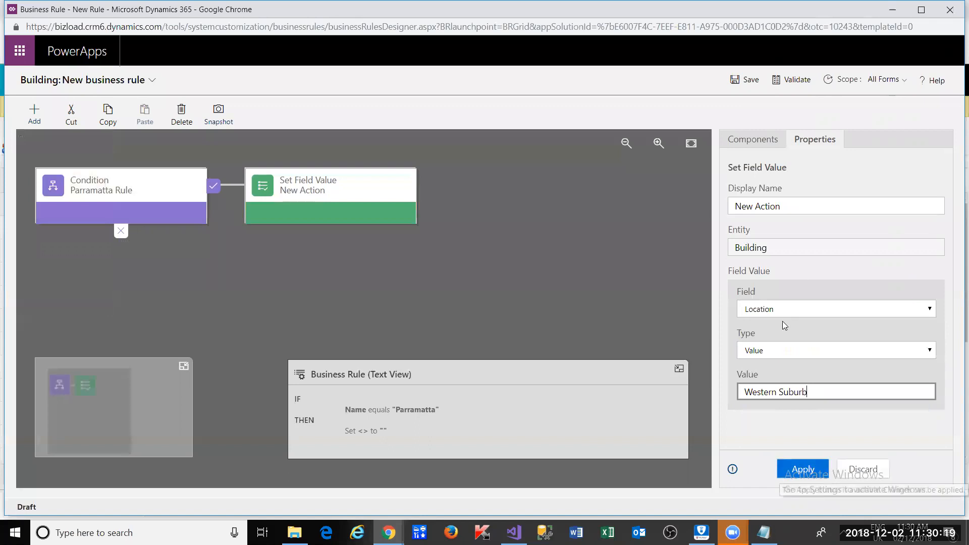
Rename the action to 'Set Western Suburb' and apply the changes.
left_click(809, 207)
type("S")
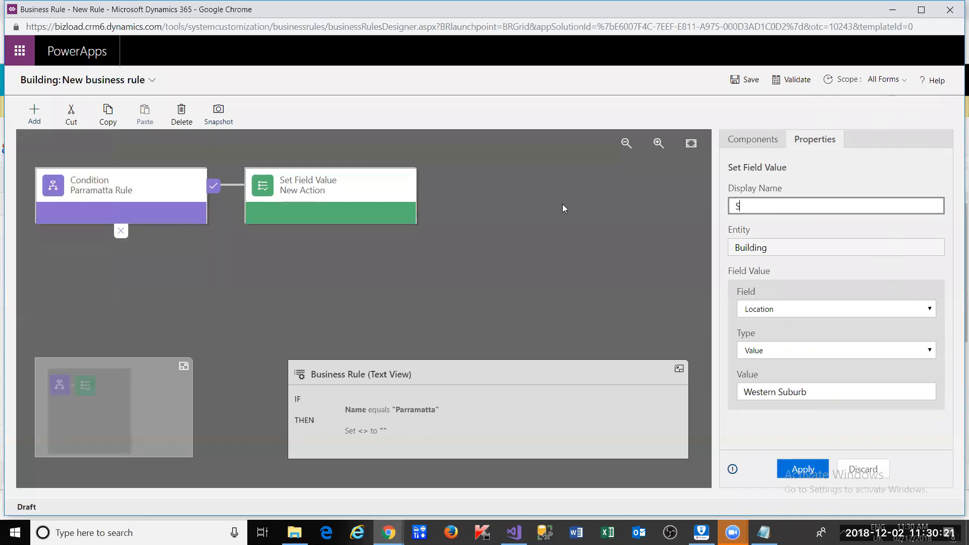
type("et Western Suburb")
left_click(803, 469)
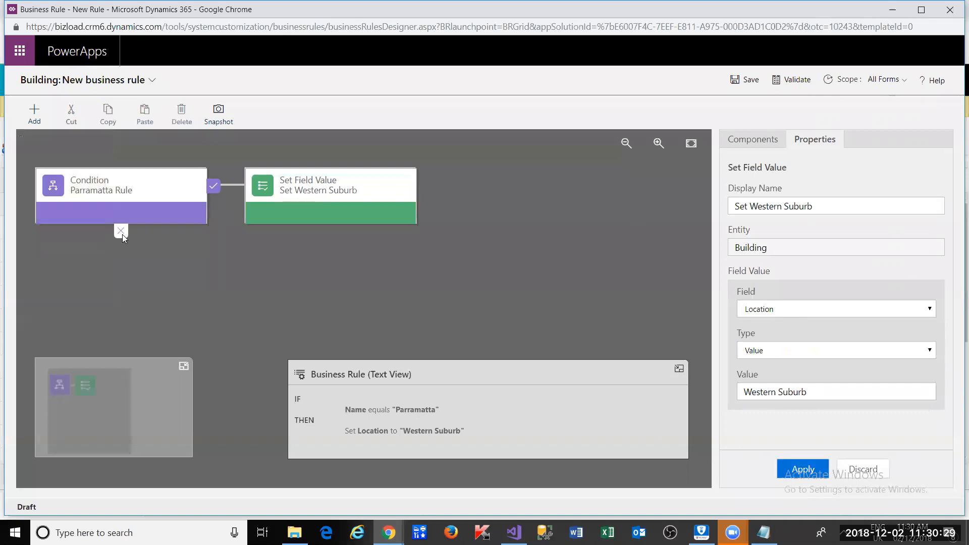
left_click(35, 128)
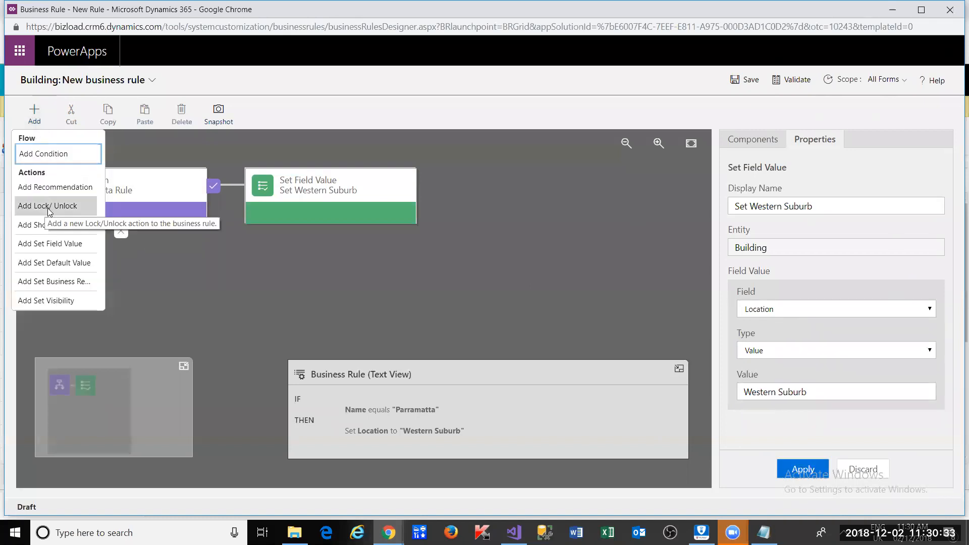
Add a Set Field Value action on the else branch named 'Set to Eastern Suburb'.
left_click(55, 238)
left_click(140, 248)
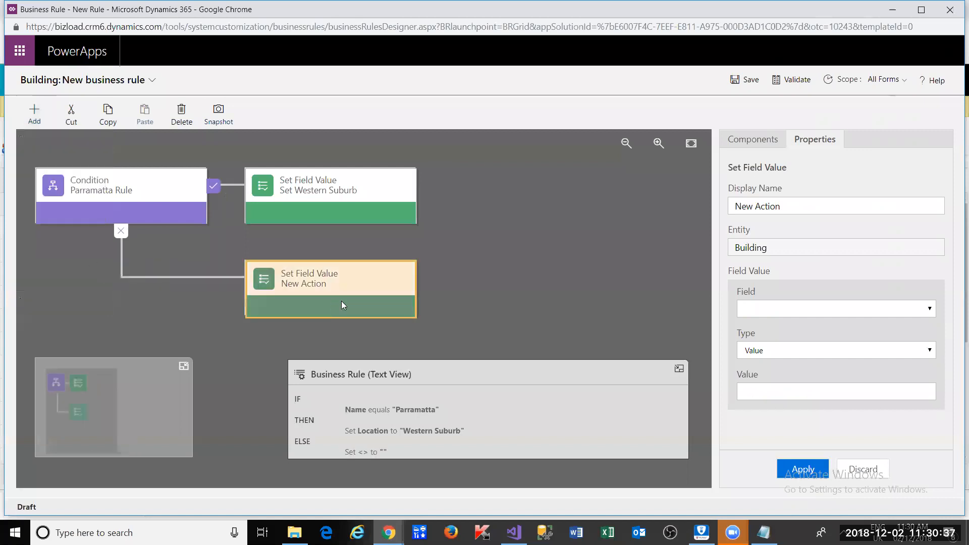
left_click(788, 211)
type("Set to Eastern Suburb")
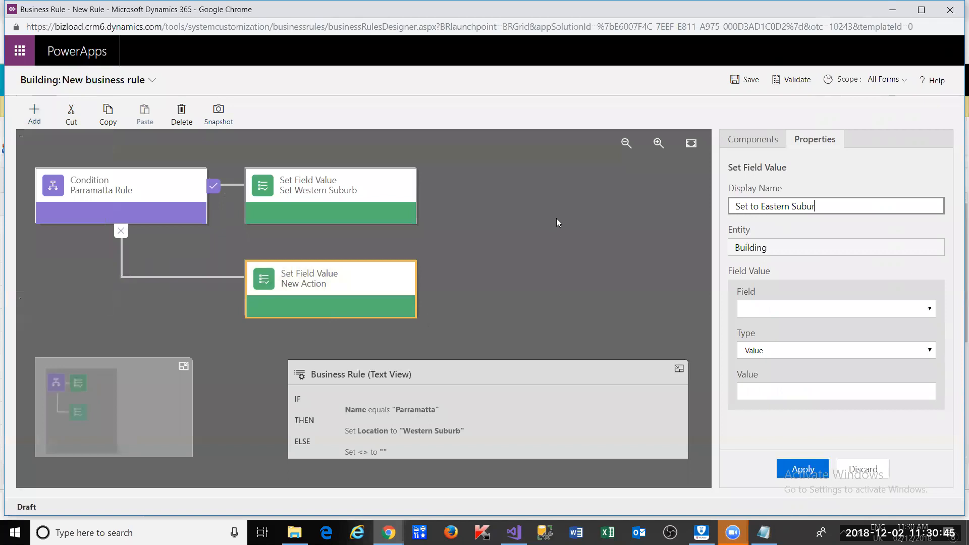
Make the else action set Location to 'Eastern Suburb', apply it, and validate the rule.
left_click(906, 309)
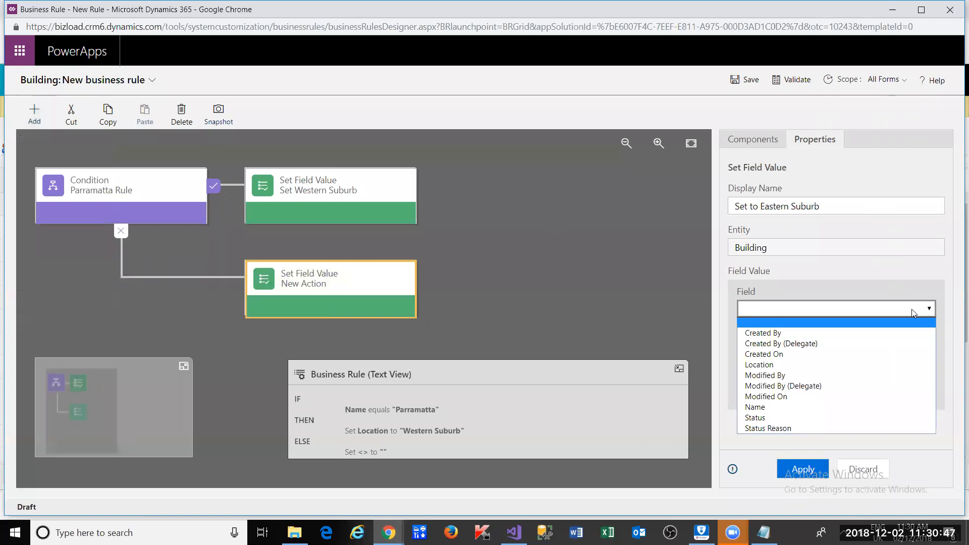
left_click(853, 354)
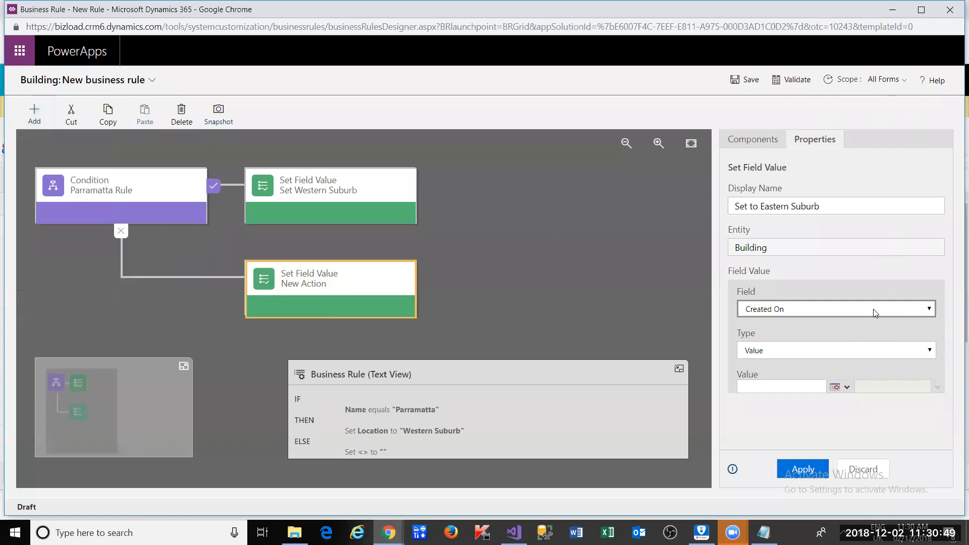
left_click(874, 309)
left_click(856, 353)
left_click(870, 395)
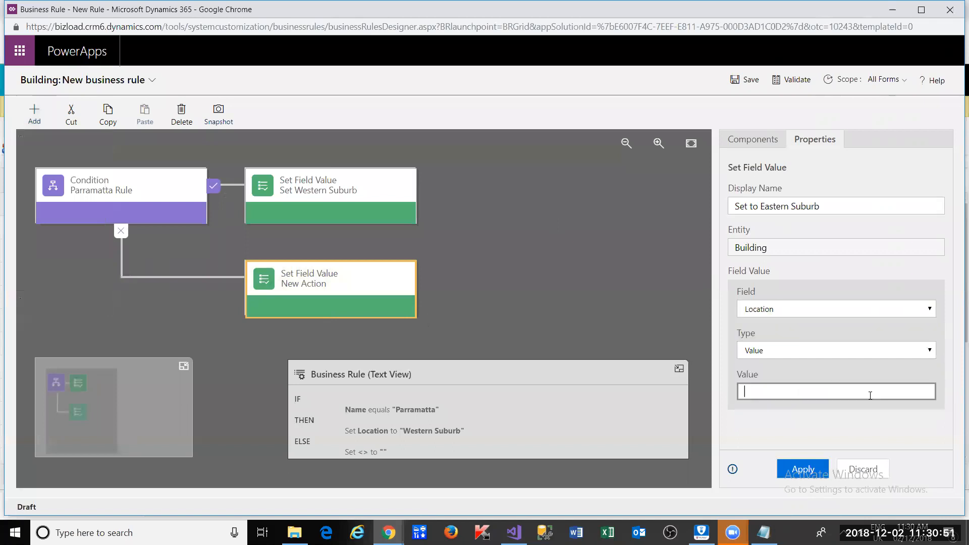
type("Eastern Suburb")
left_click(813, 475)
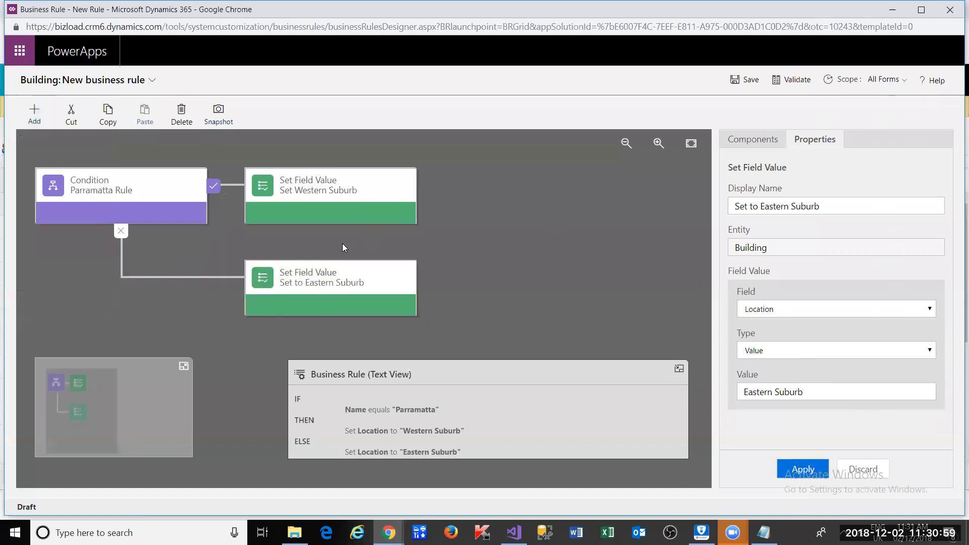
left_click(795, 87)
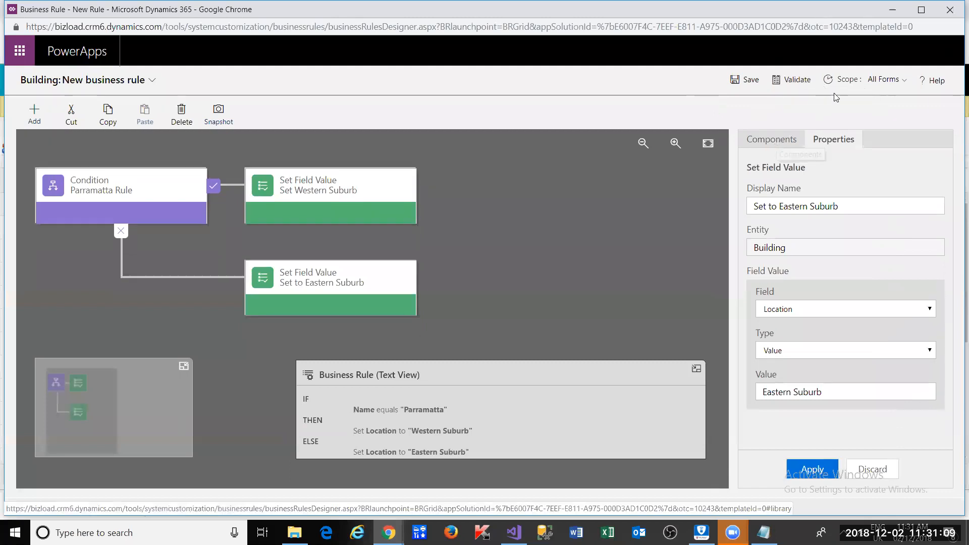
Save the Parramatta business rule.
left_click(750, 88)
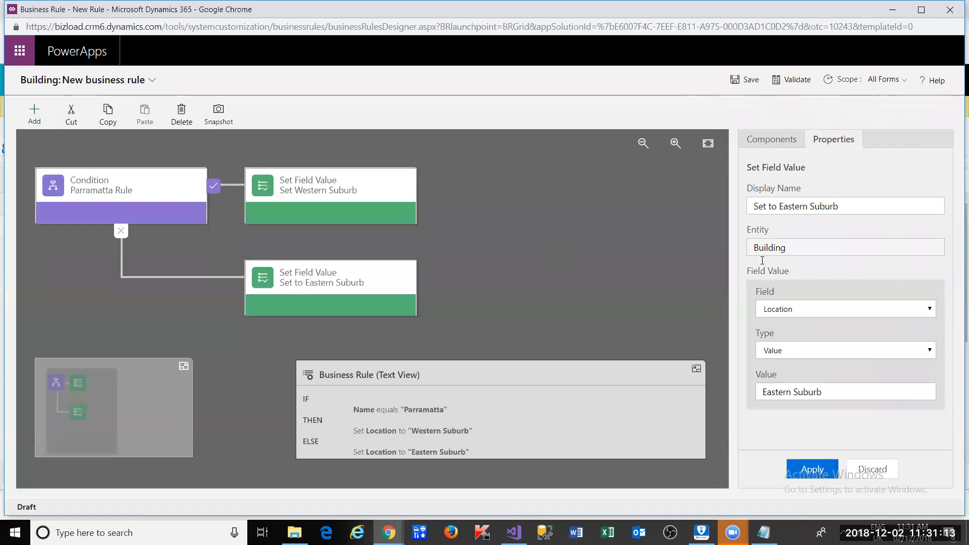
left_click(735, 84)
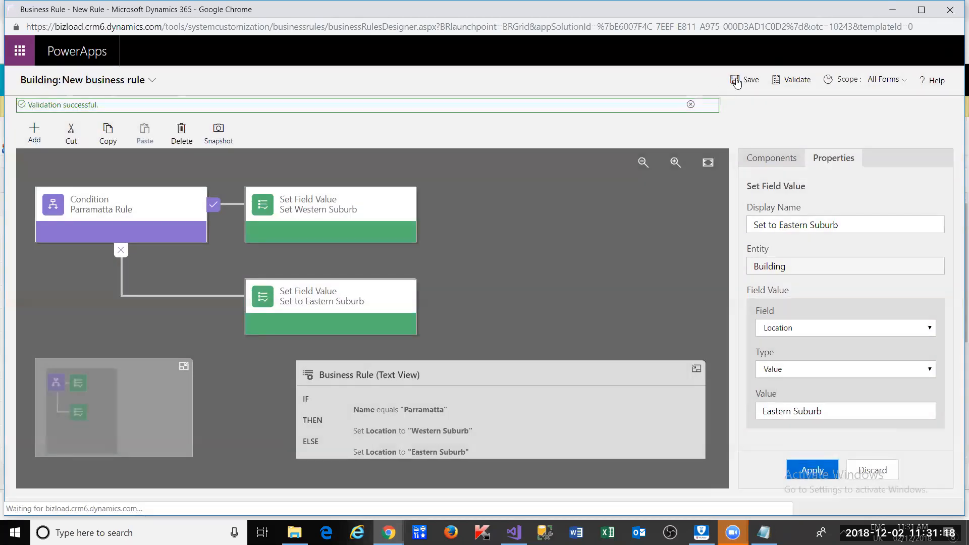
left_click(749, 84)
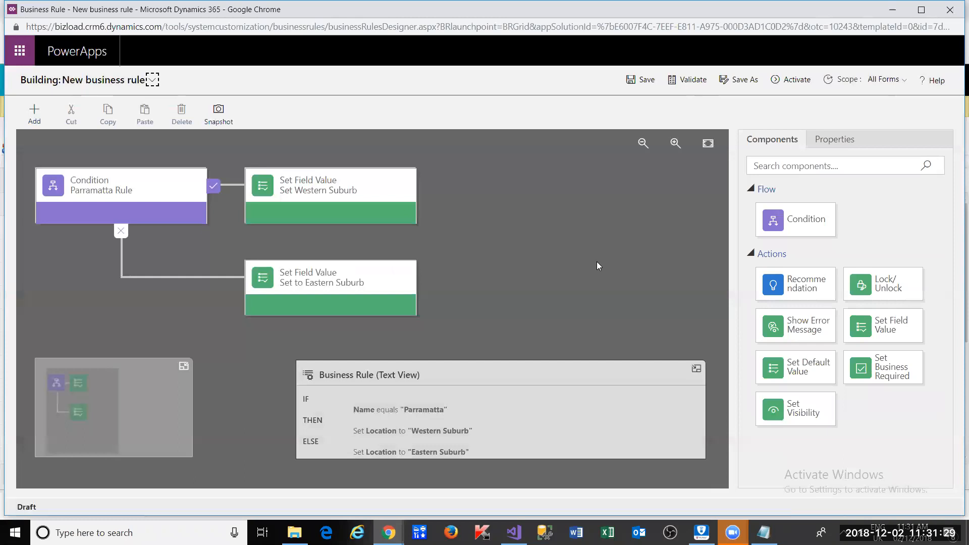
Activate the business rule and confirm the activation.
left_click(803, 85)
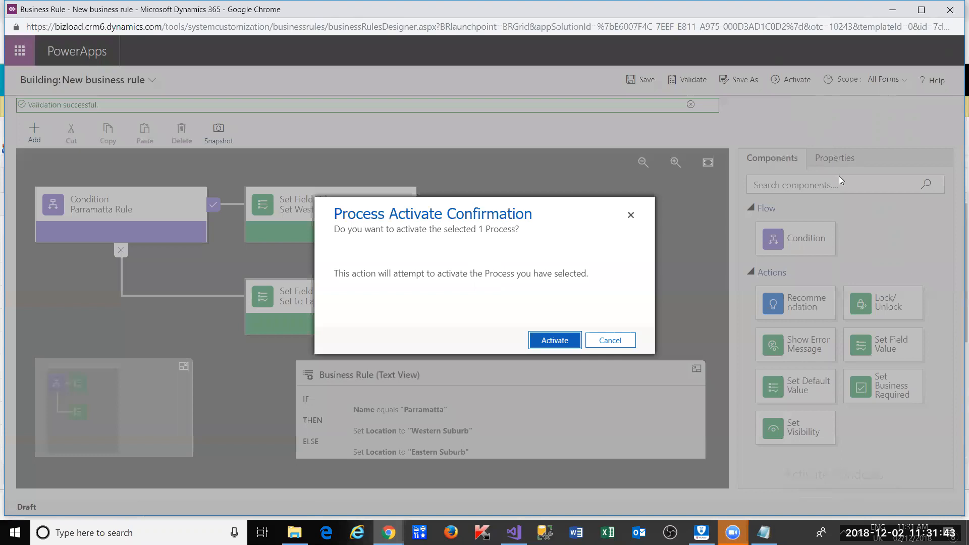
left_click(558, 348)
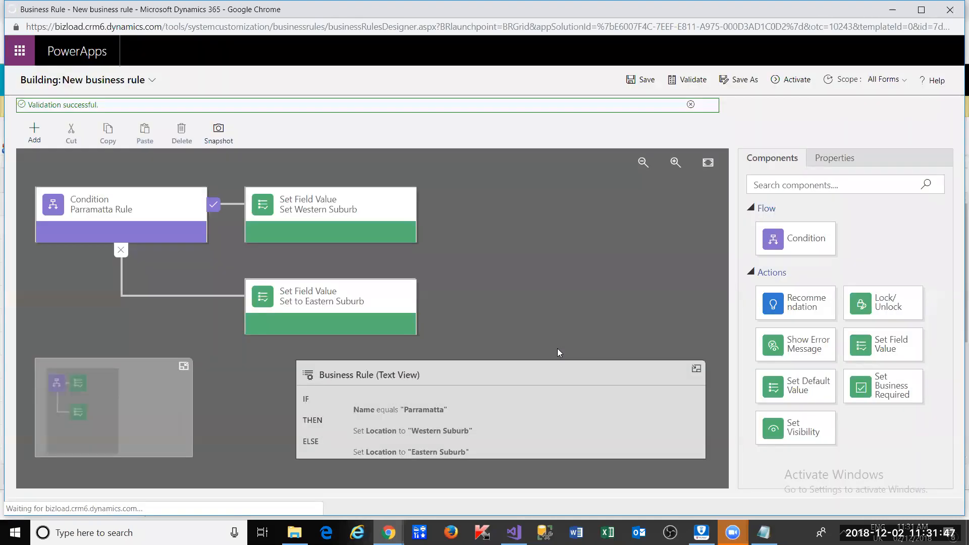
left_click(45, 139)
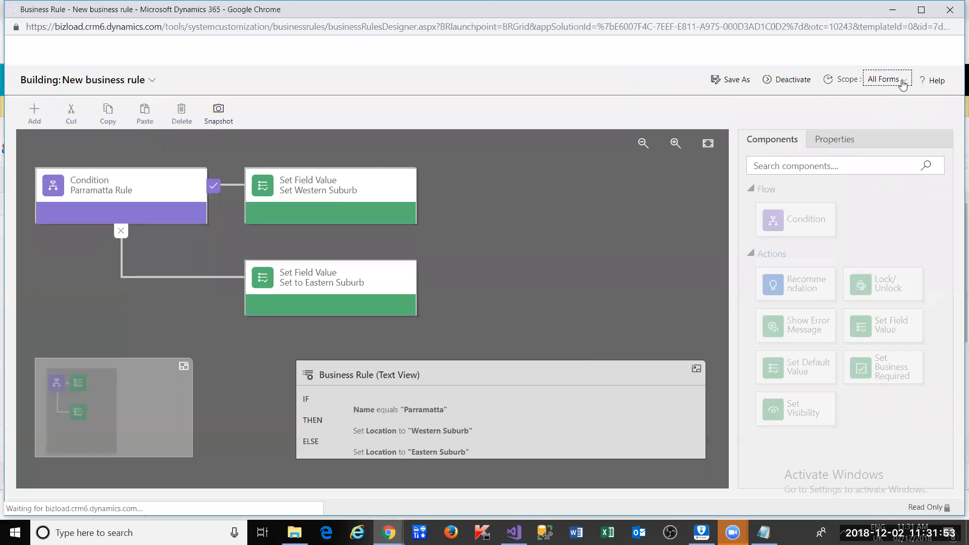
Close the designer, select the New business rule, and publish all customizations.
left_click(950, 9)
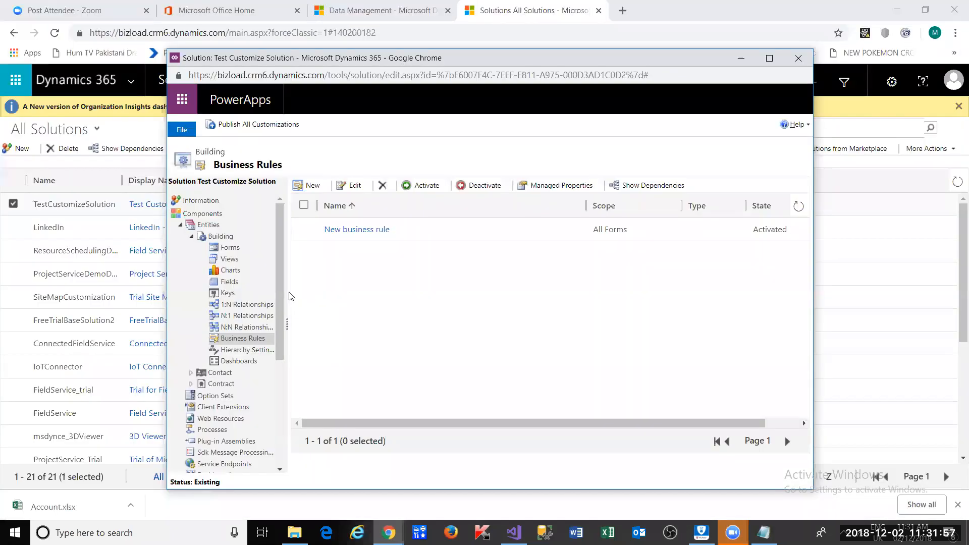
left_click(430, 238)
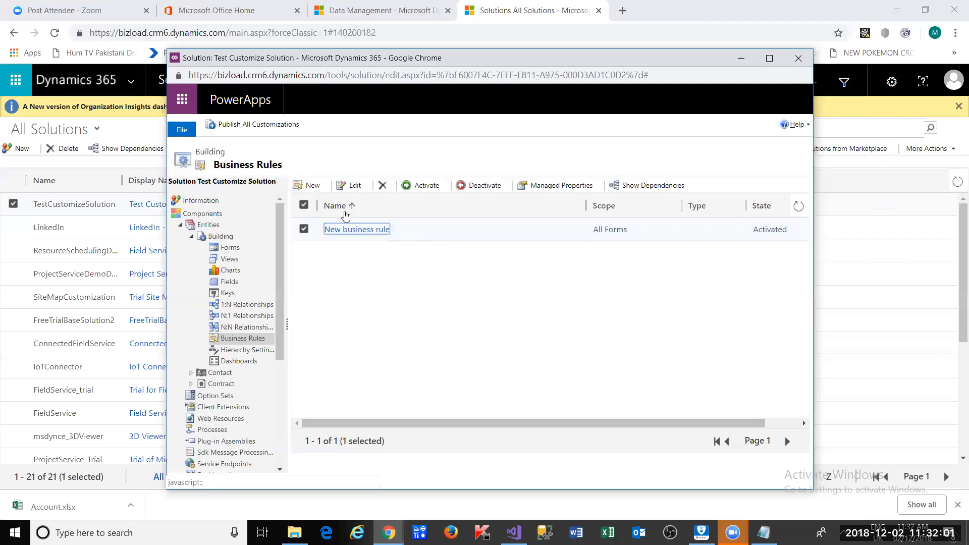
left_click(249, 129)
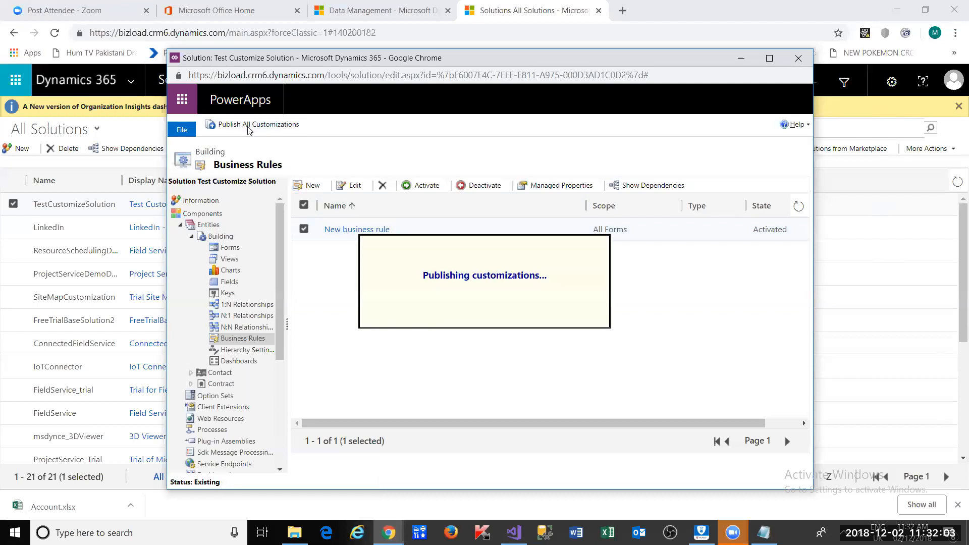
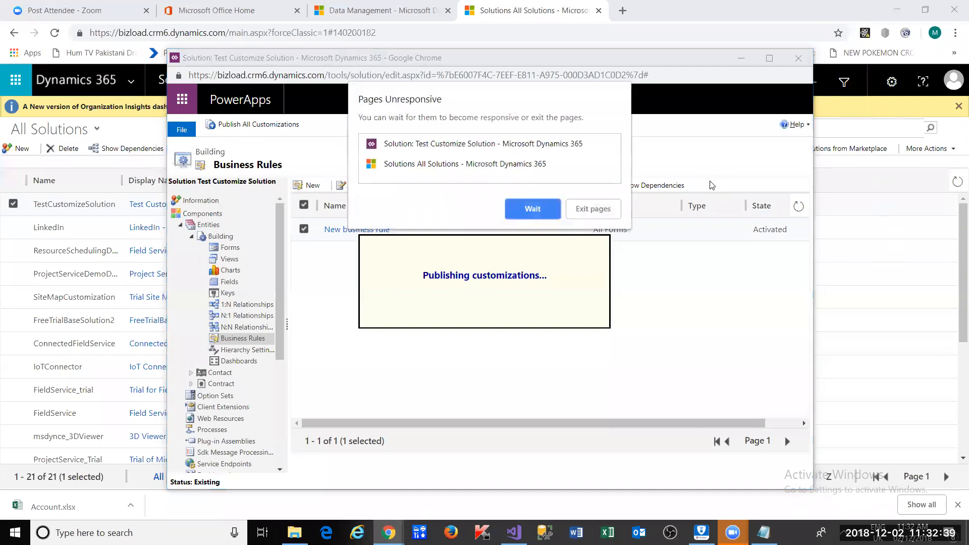
Wait out the unresponsive-page prompt until publishing completes, then close the solution editor.
left_click(531, 220)
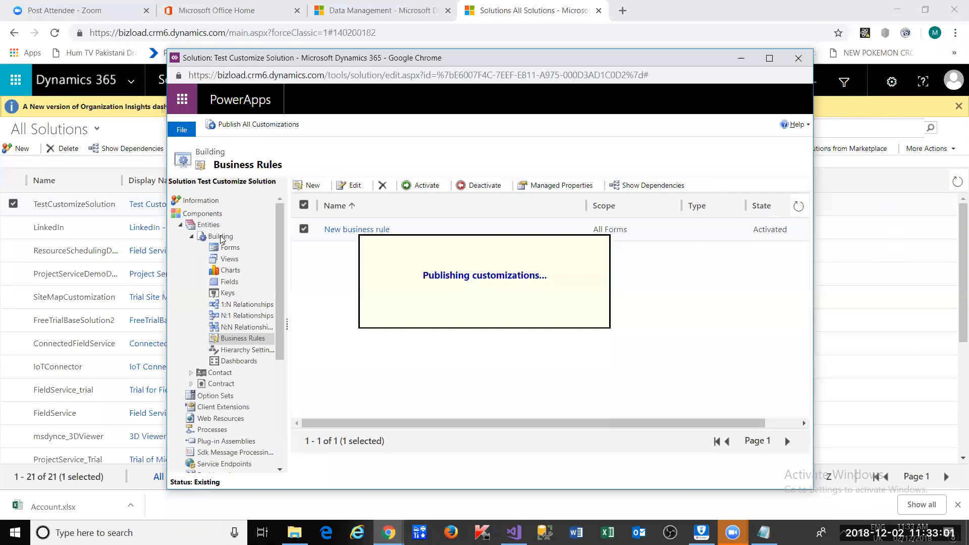
left_click(795, 60)
Go to Sales > Buildings and start a New Building record, with Location defaulting to Eastern Suburb.
left_click(134, 79)
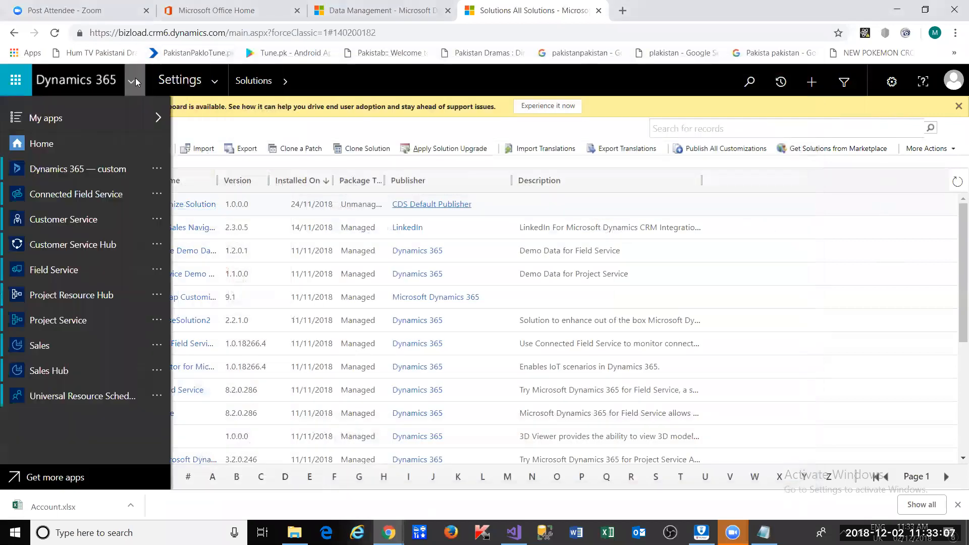
left_click(212, 80)
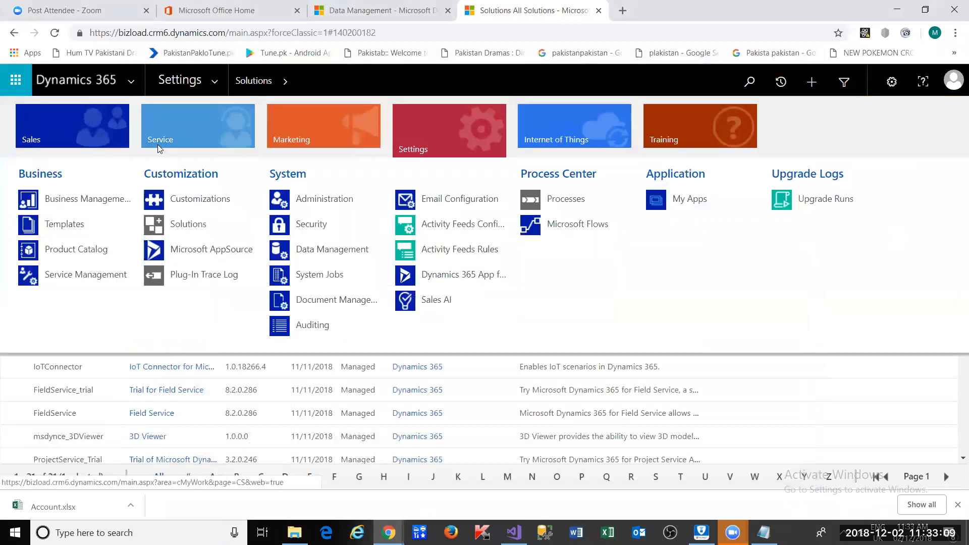
left_click(88, 132)
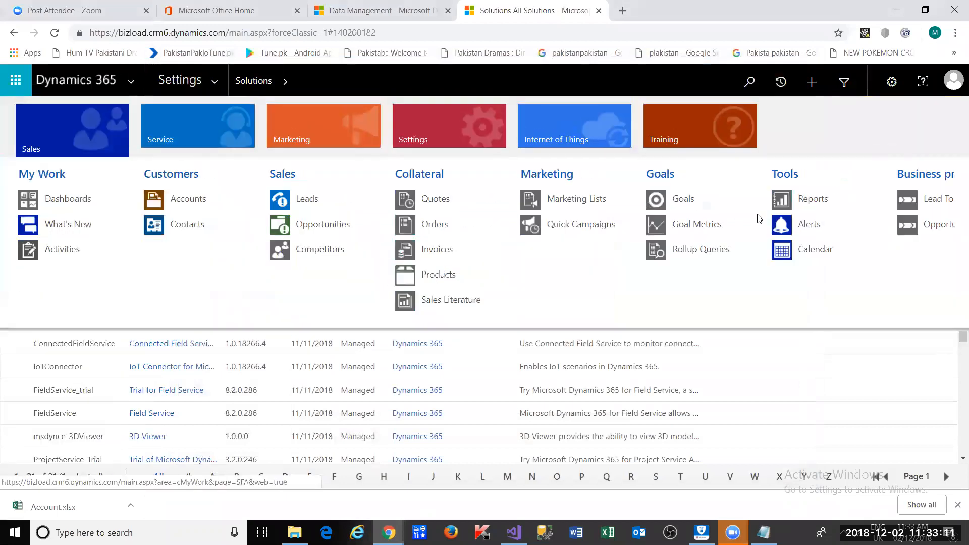
scroll(671, 268, "down", 5)
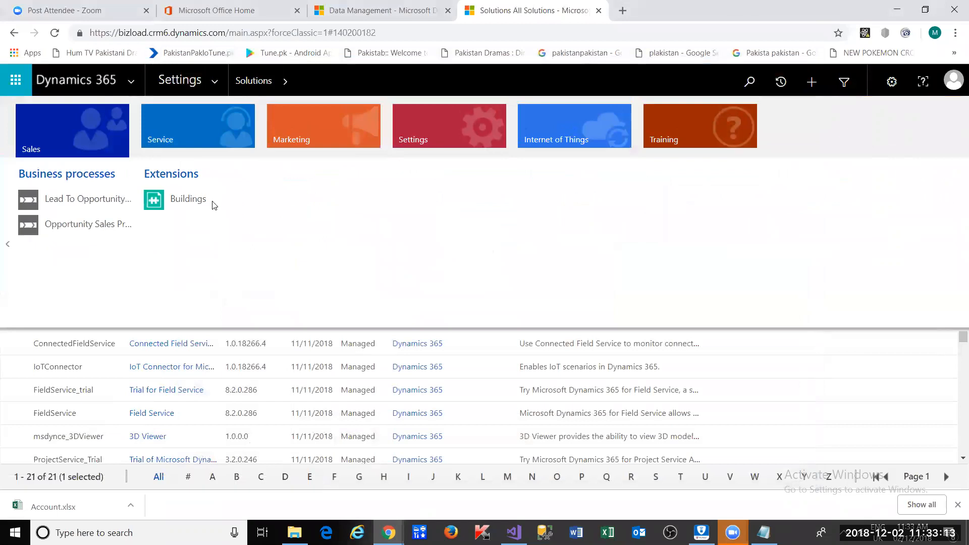
left_click(188, 199)
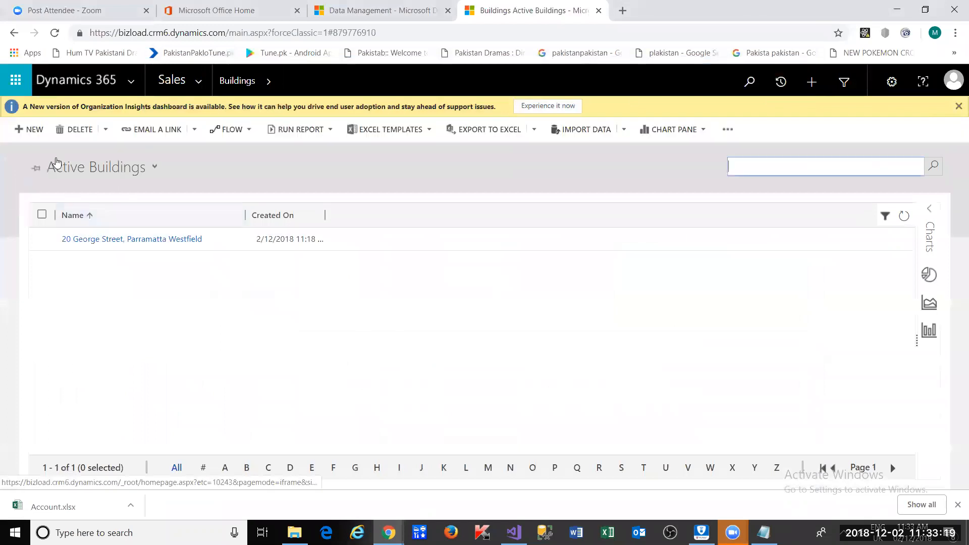
left_click(28, 131)
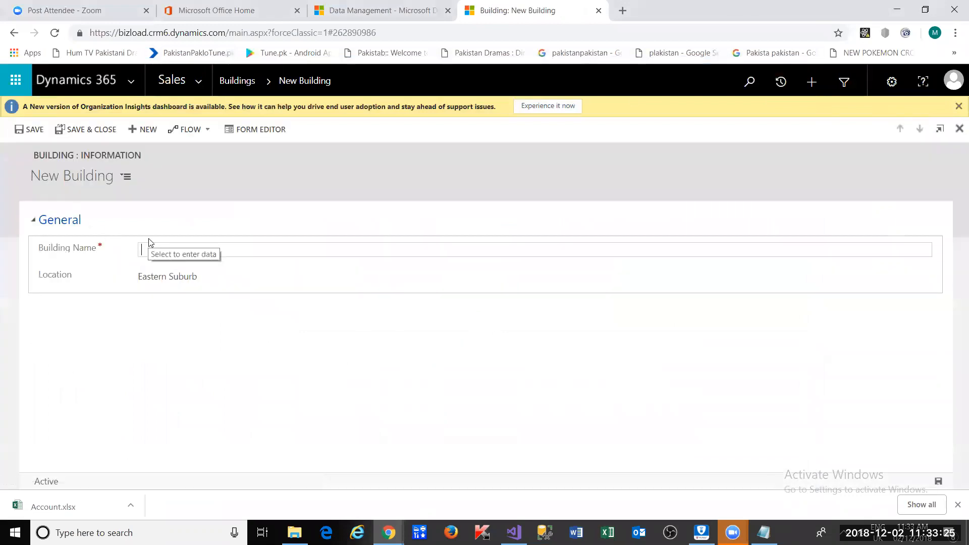
left_click(200, 277)
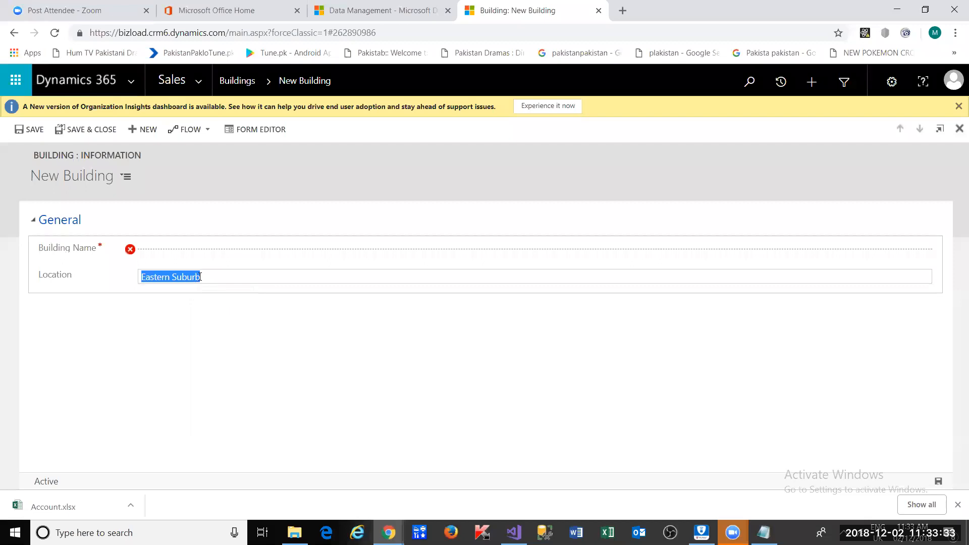
Enter Parramatta as the building name, which switches Location to Western Suburb.
left_click(197, 247)
type("Parra")
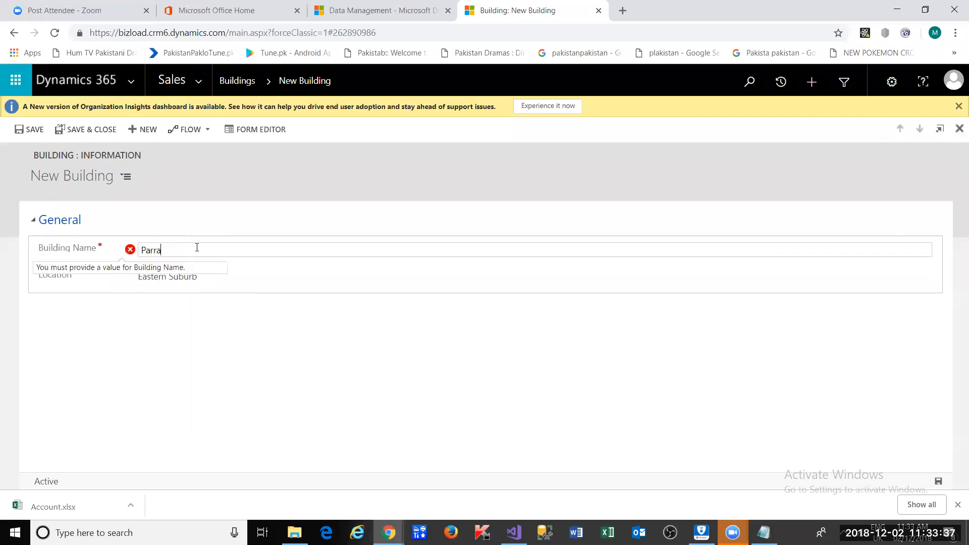
type("matta")
key("Tab")
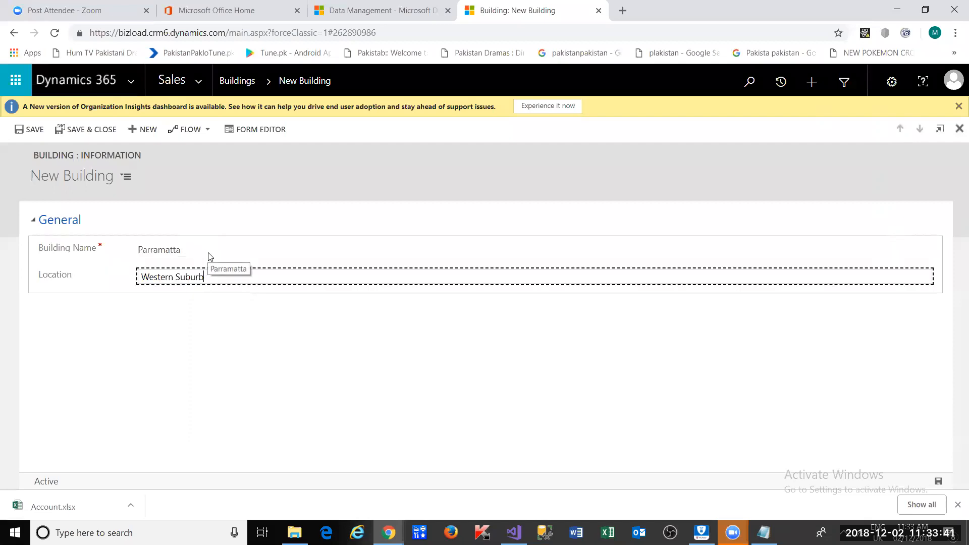
left_click(209, 251)
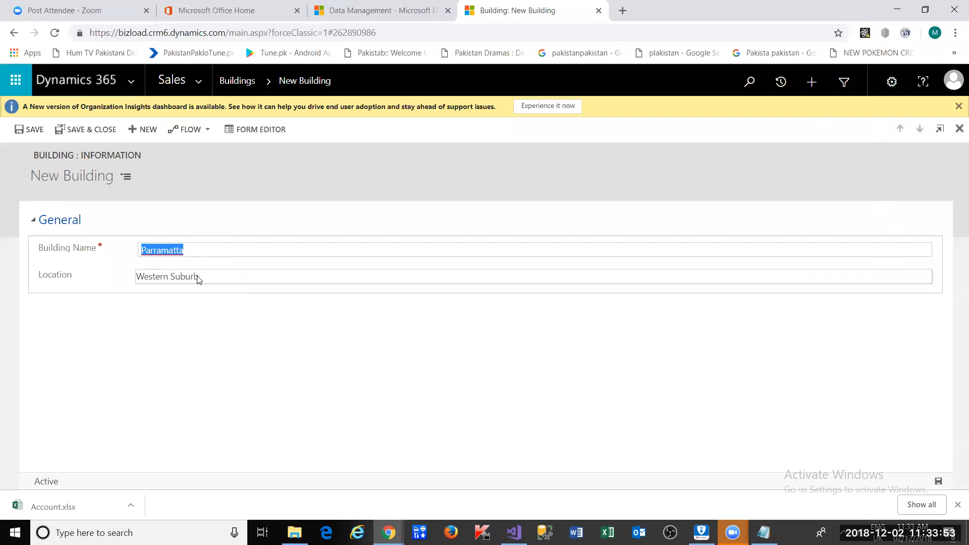
left_click(198, 276)
left_click(190, 250)
Change the location from Western Suburb to Northern Suburb.
left_click(199, 276)
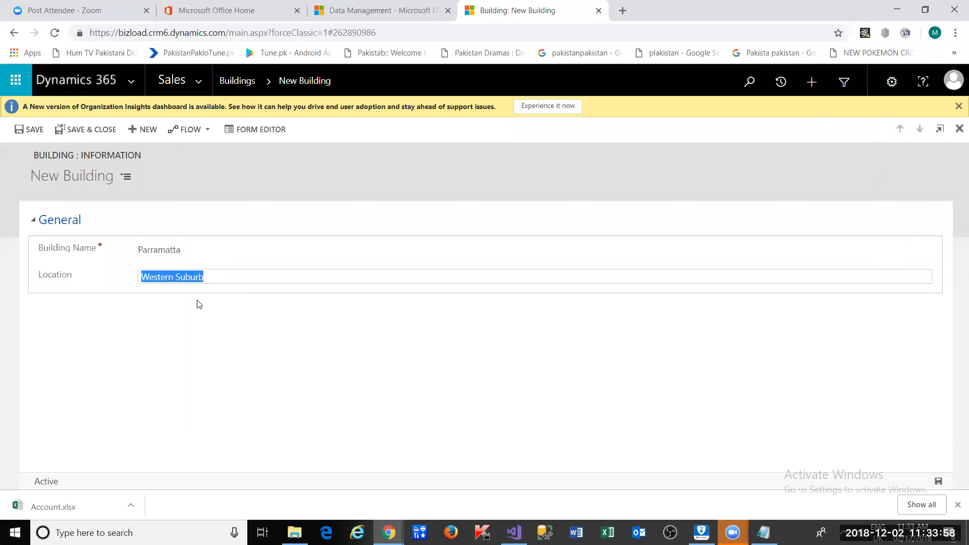
left_click(176, 278)
double_click(177, 281)
type("Northern")
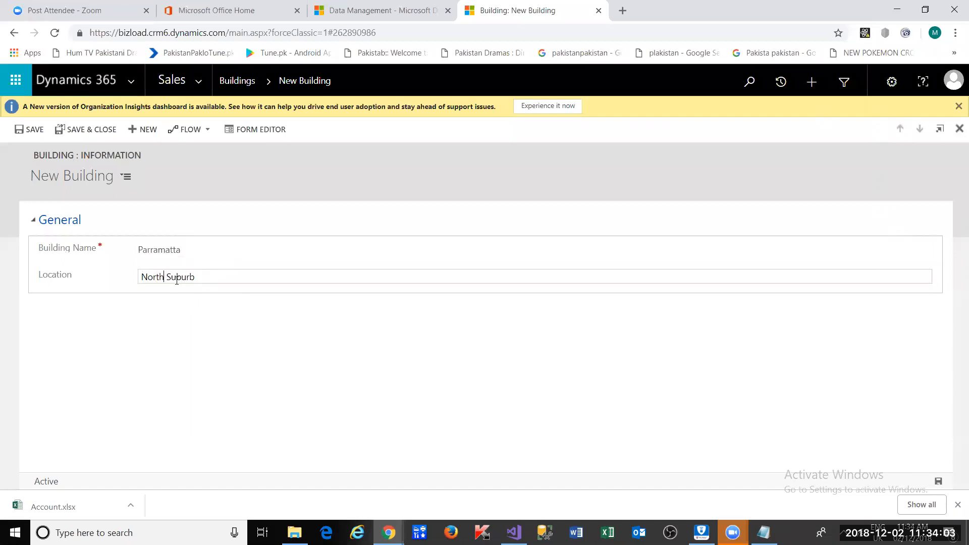
key("Tab")
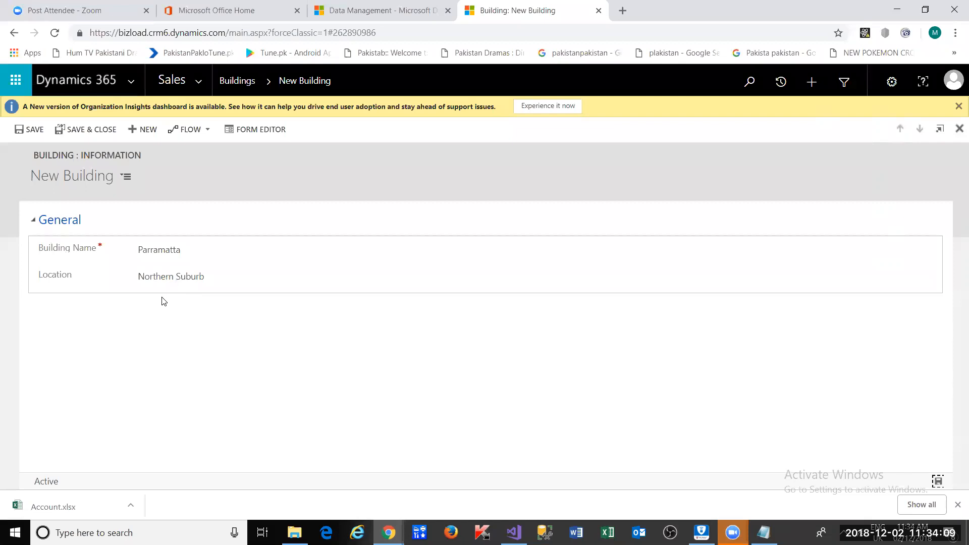
left_click(176, 251)
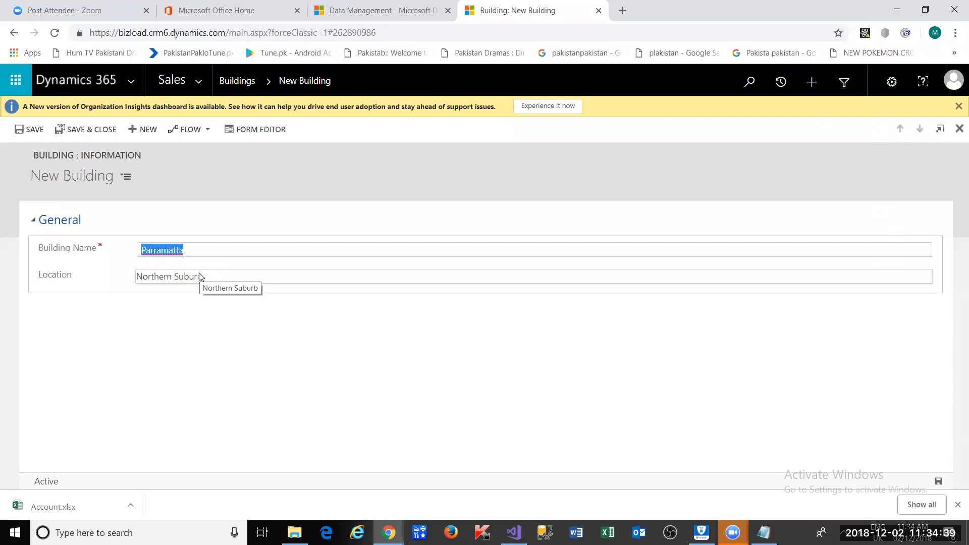
Rename the building Sydney SBD, correcting the SBC typo, so Location becomes Eastern Suburb.
key("BackSpace")
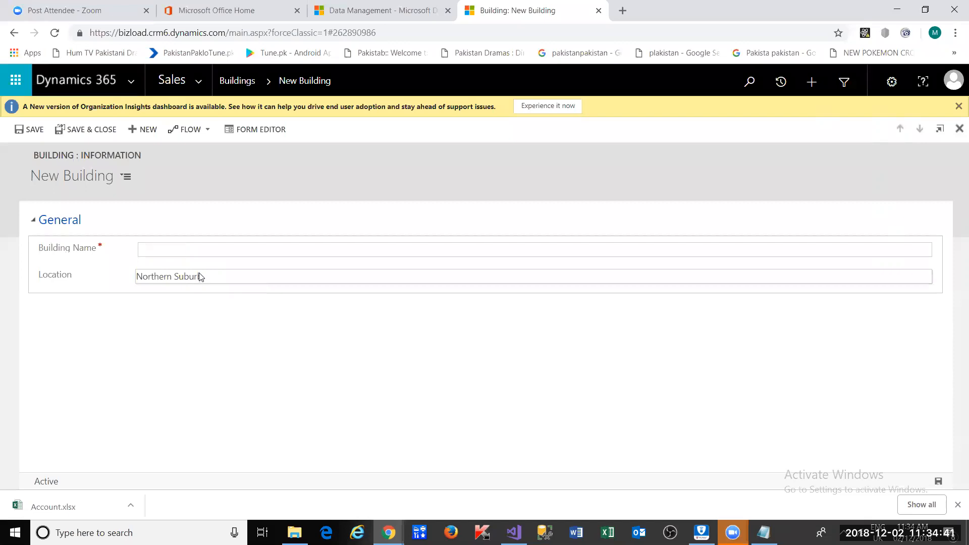
type("Sydney SBC")
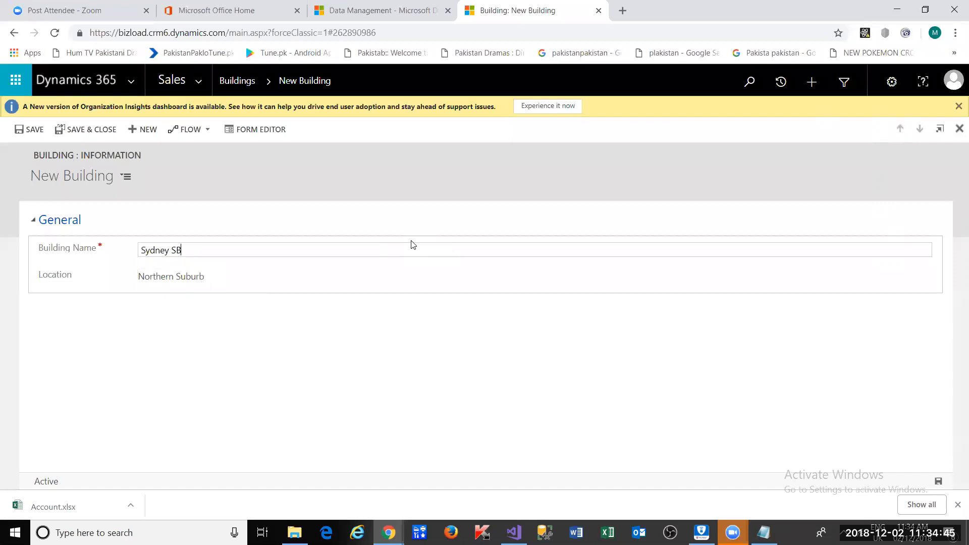
key("Tab")
type("Eastern Suburb")
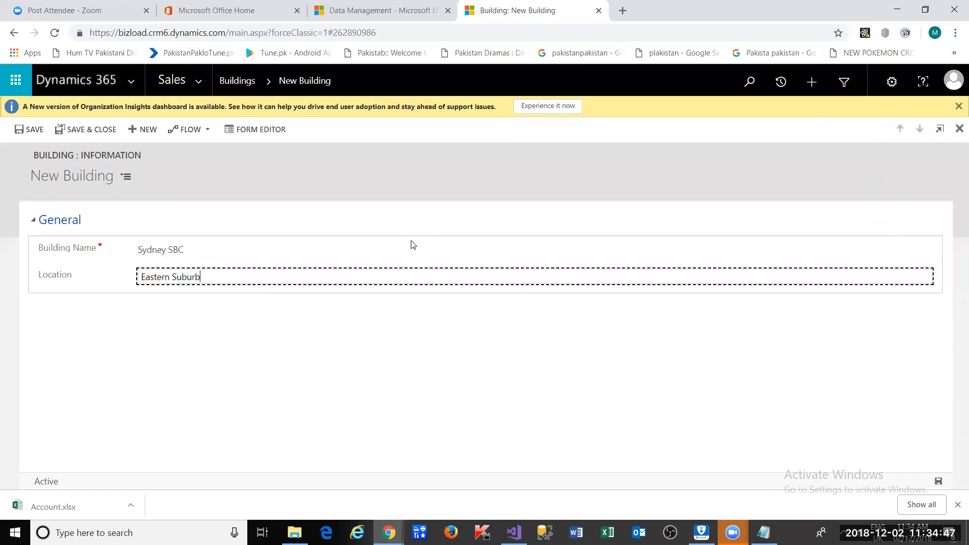
key("shift+Tab")
key("End")
key("BackSpace")
key("BackSpace")
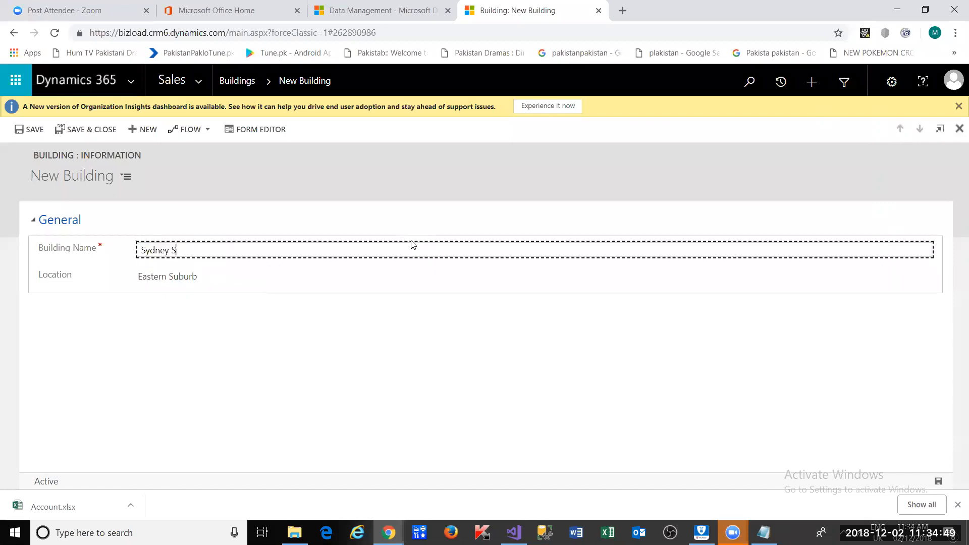
type("BD")
key("Tab")
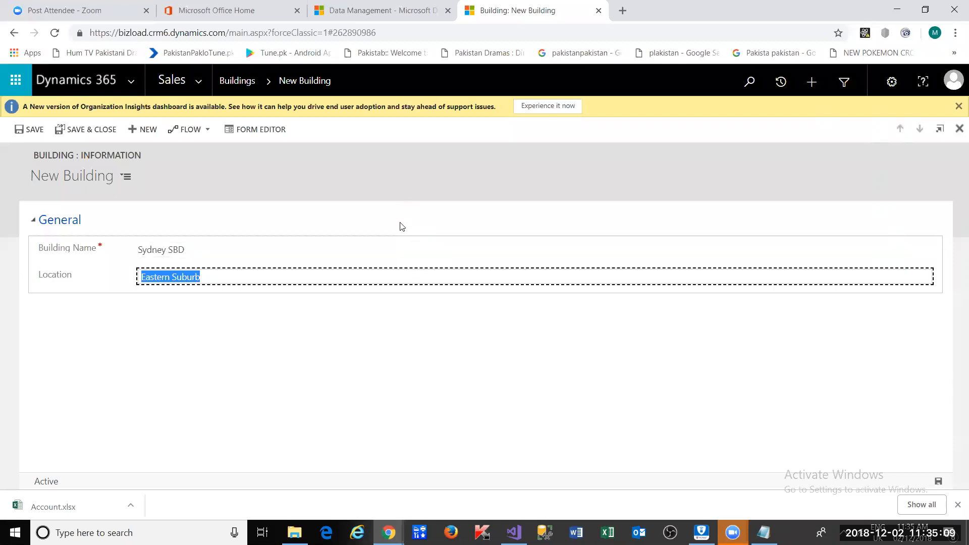
left_click(227, 248)
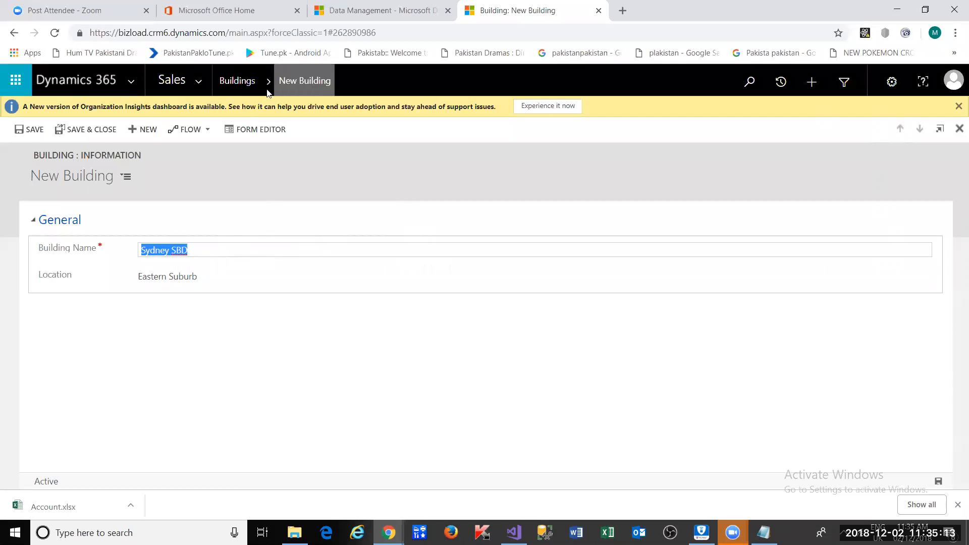
left_click(198, 81)
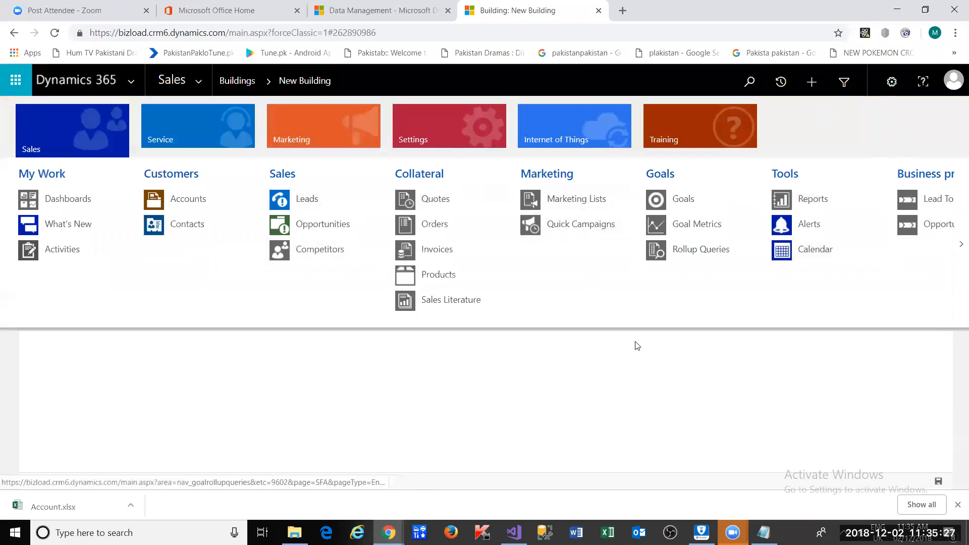
Erase the Eastern Suburb location and the Sydney SBD name, leaving both fields empty.
left_click(540, 380)
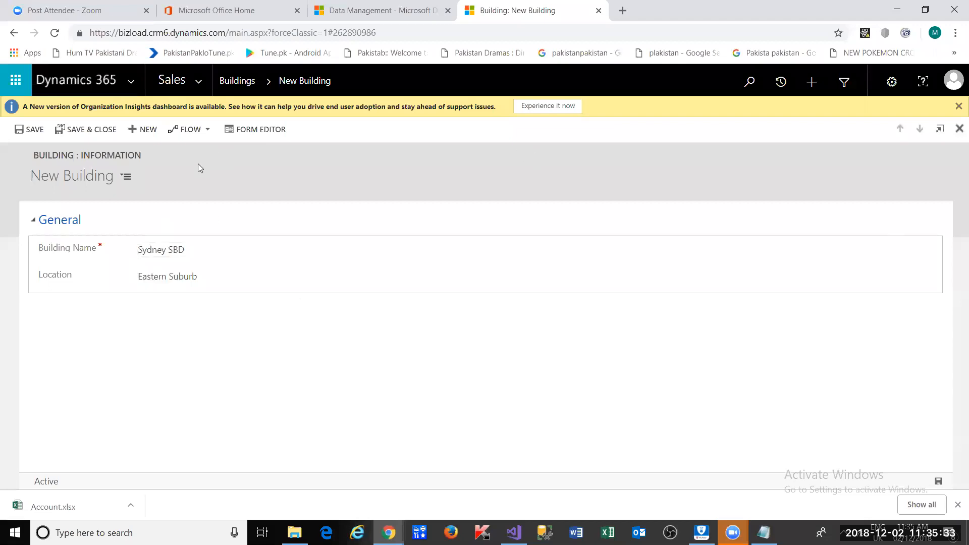
left_click(234, 283)
key("ctrl+c")
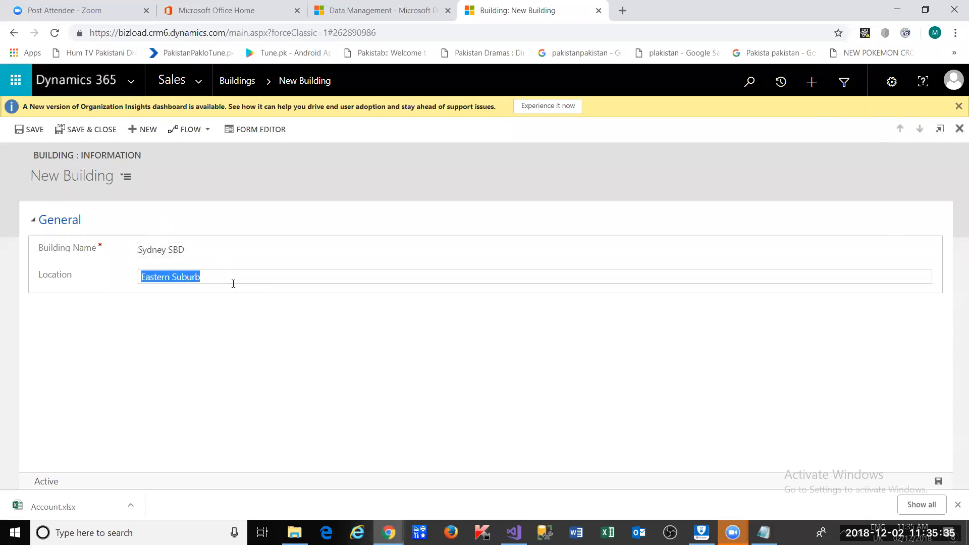
key("BackSpace")
key("shift+Tab")
key("BackSpace")
key("Tab")
key("ctrl+v")
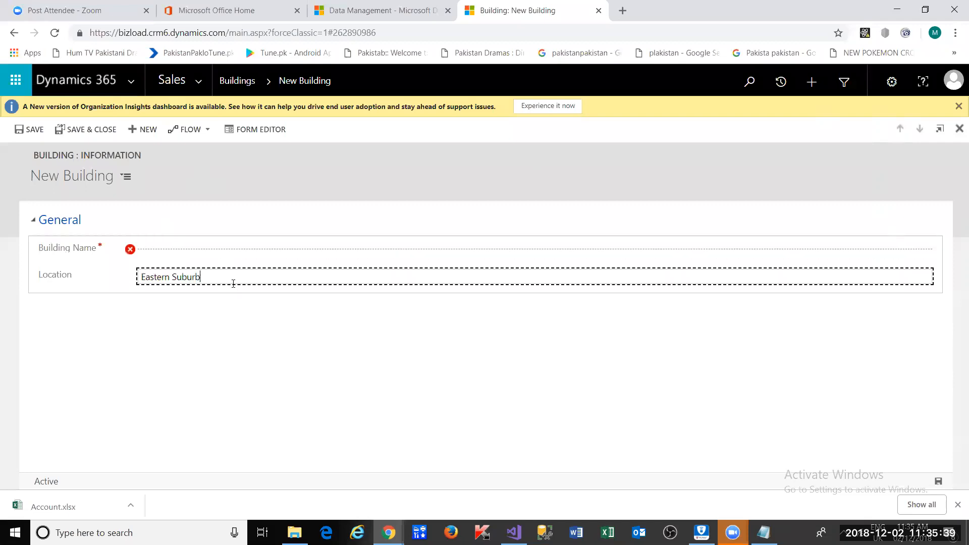
key("BackSpace")
key("BackSpace")
key("BackSpace")
key("BackSpace")
key("BackSpace")
key("BackSpace")
key("BackSpace")
key("BackSpace")
key("BackSpace")
key("BackSpace")
key("BackSpace")
key("BackSpace")
key("BackSpace")
key("BackSpace")
key("Tab")
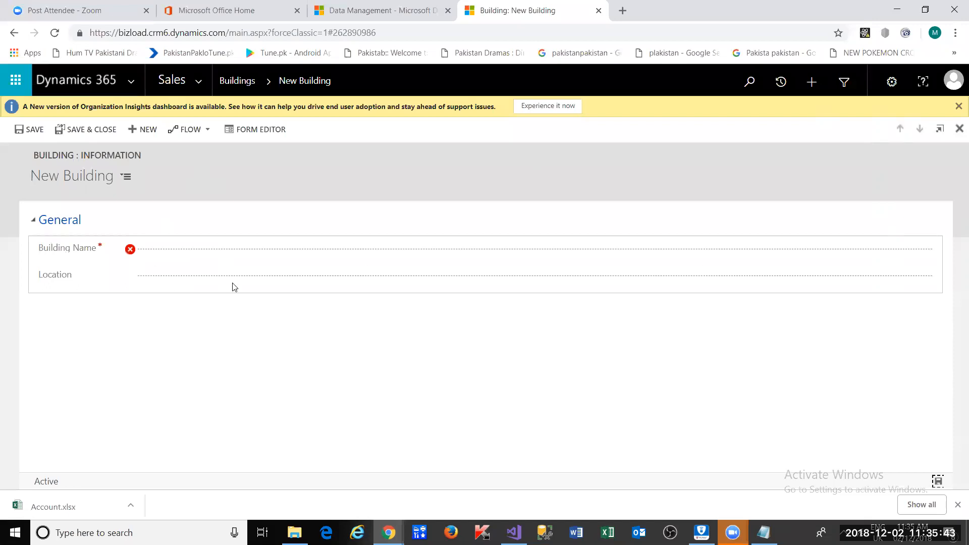
left_click(217, 247)
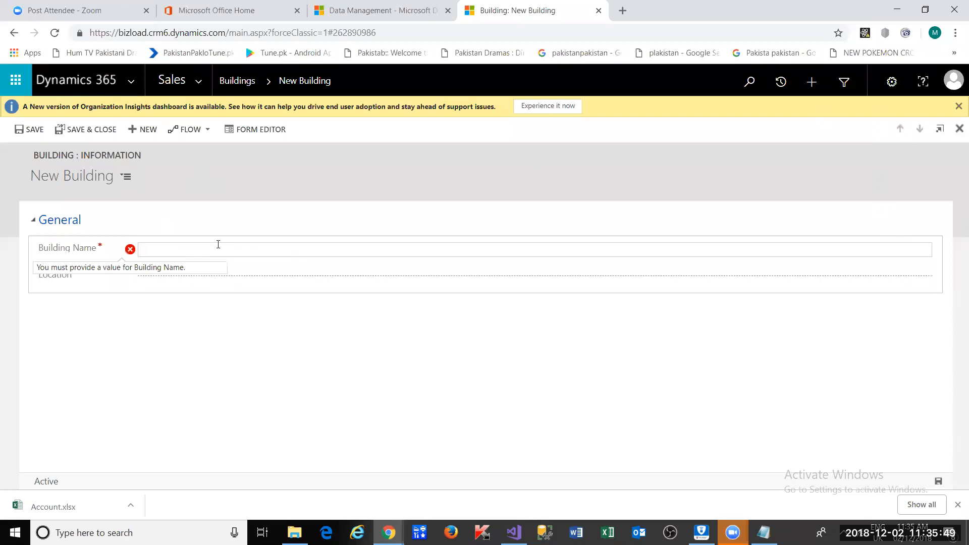
key("Tab")
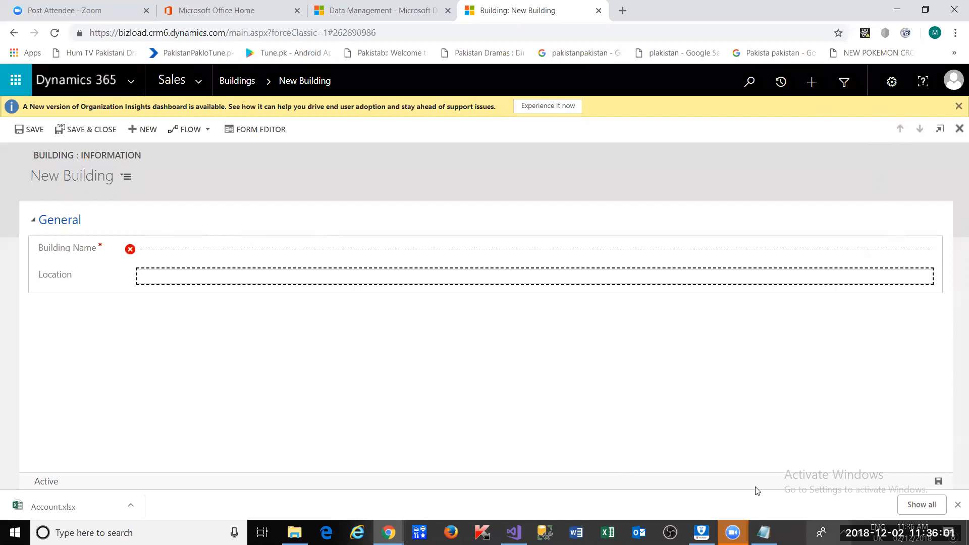
left_click(763, 533)
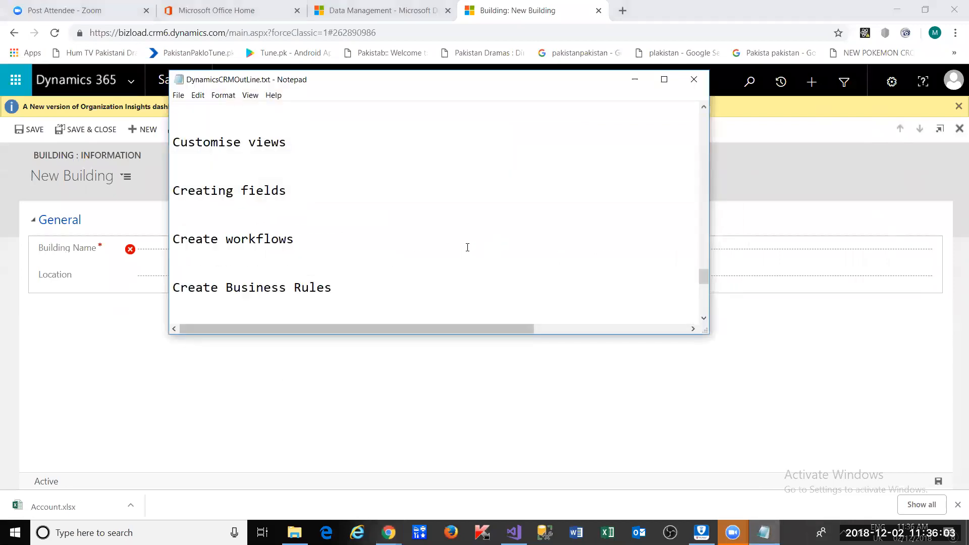
scroll(449, 274, "down", 1)
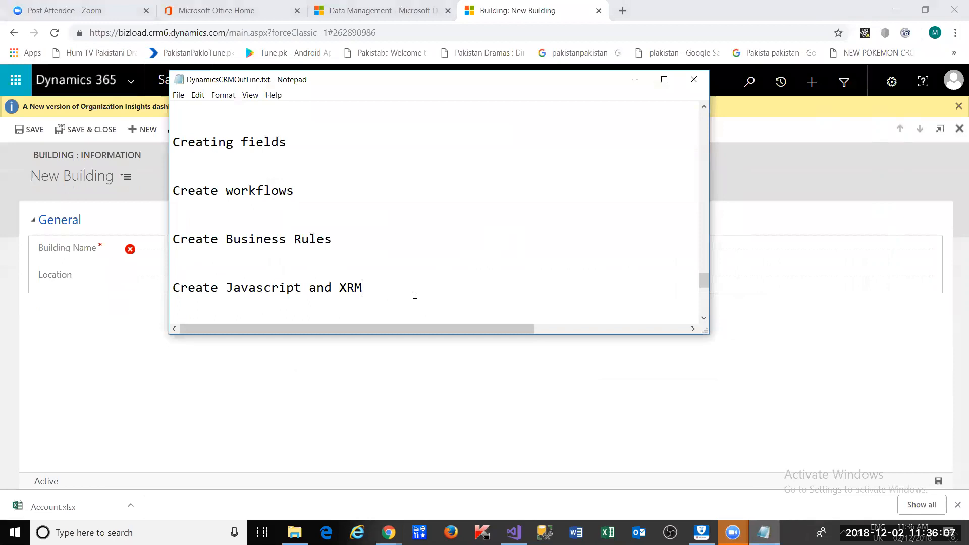
left_click_drag(269, 286, 172, 286)
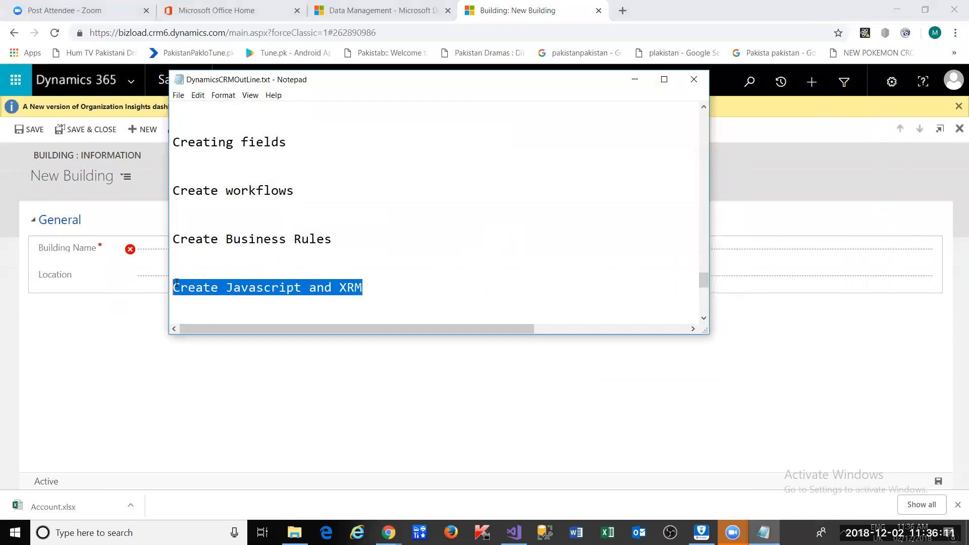
left_click(98, 383)
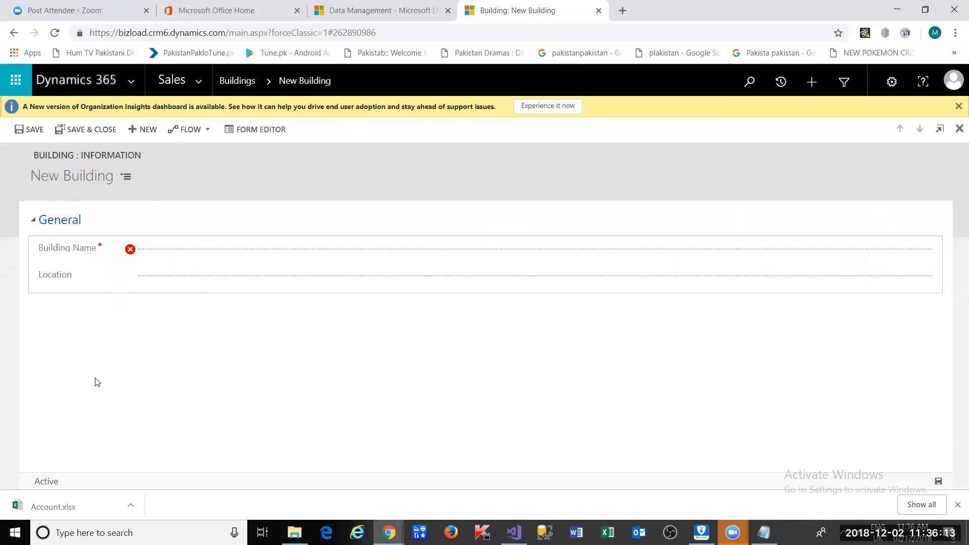
Go to Settings > Solutions and open TestCustomizeSolution.
left_click(151, 283)
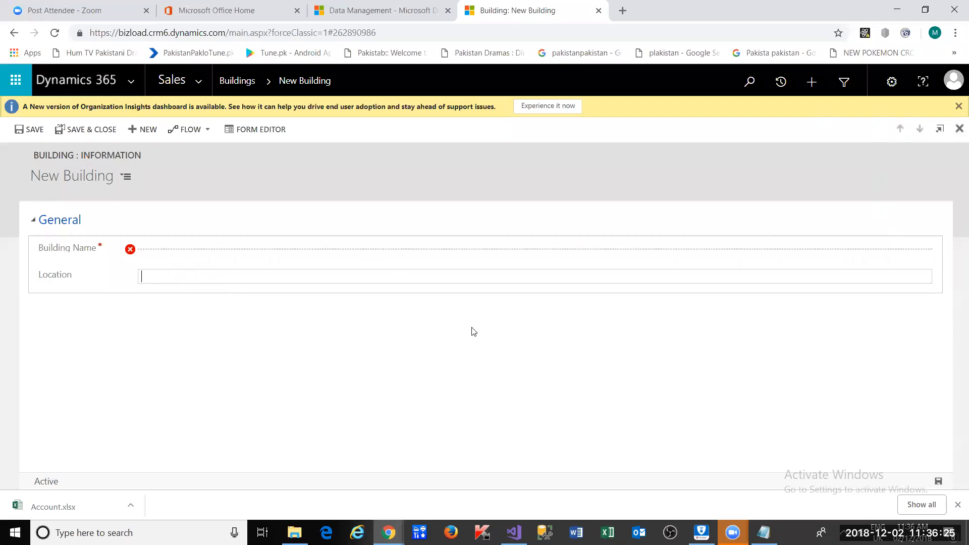
left_click(194, 94)
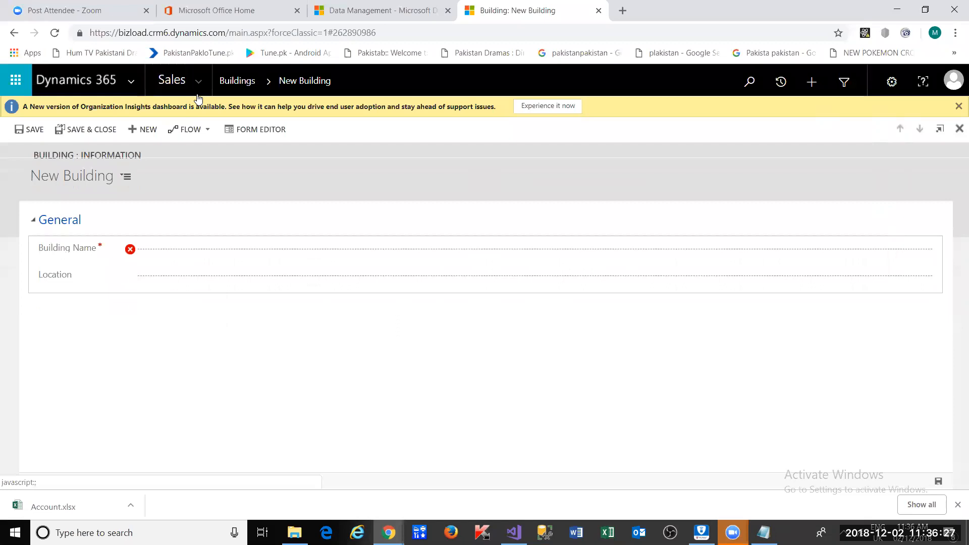
left_click(415, 154)
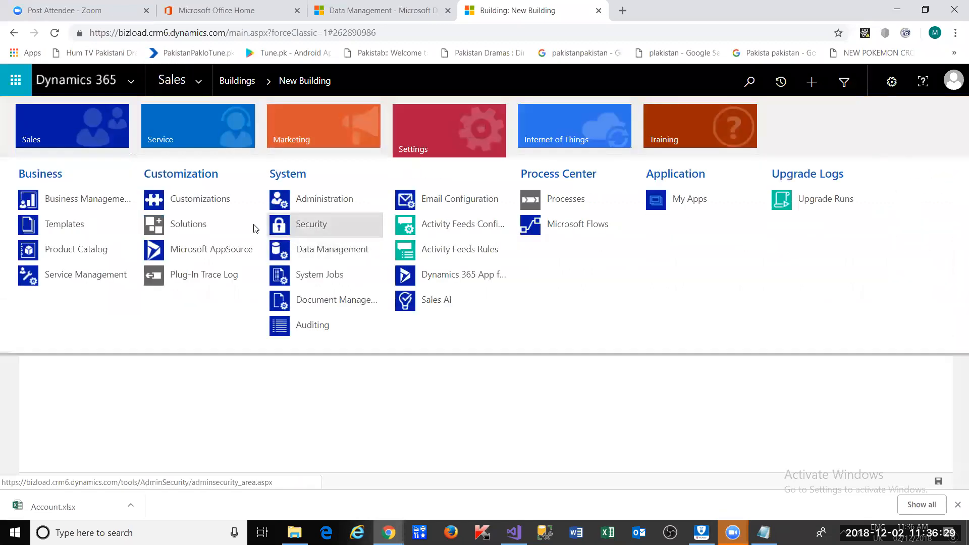
left_click(199, 222)
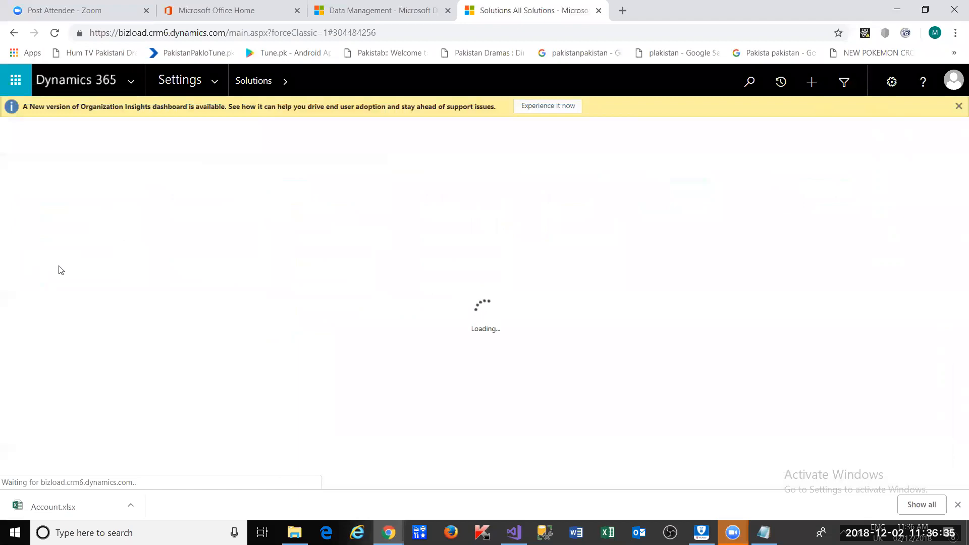
double_click(126, 204)
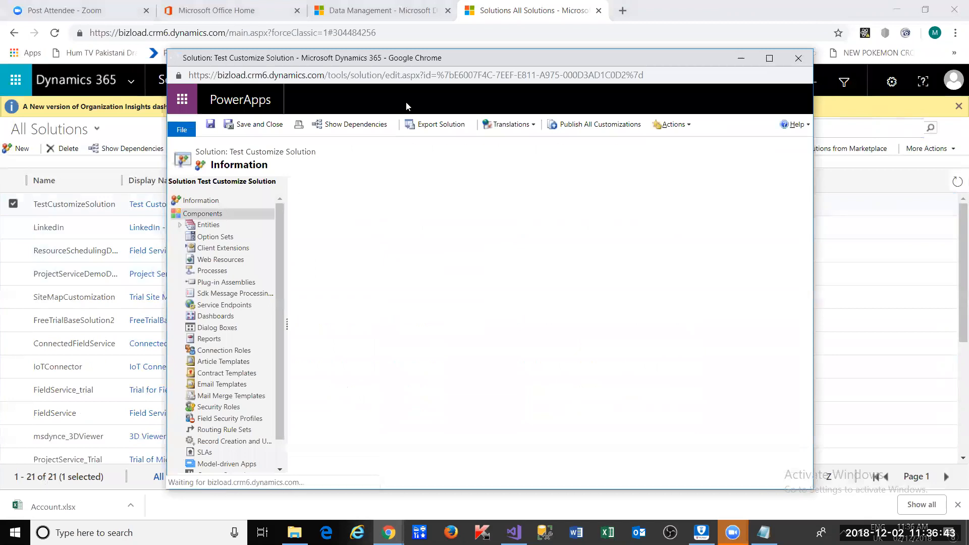
Browse the solution's Building entity, then show its Web Resources list, which is empty.
left_click(180, 225)
left_click(191, 237)
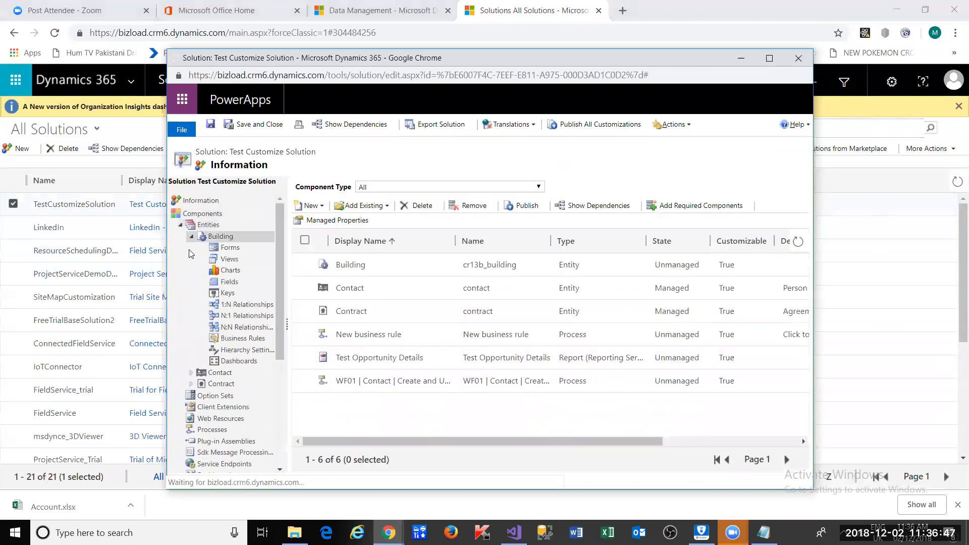
left_click(191, 236)
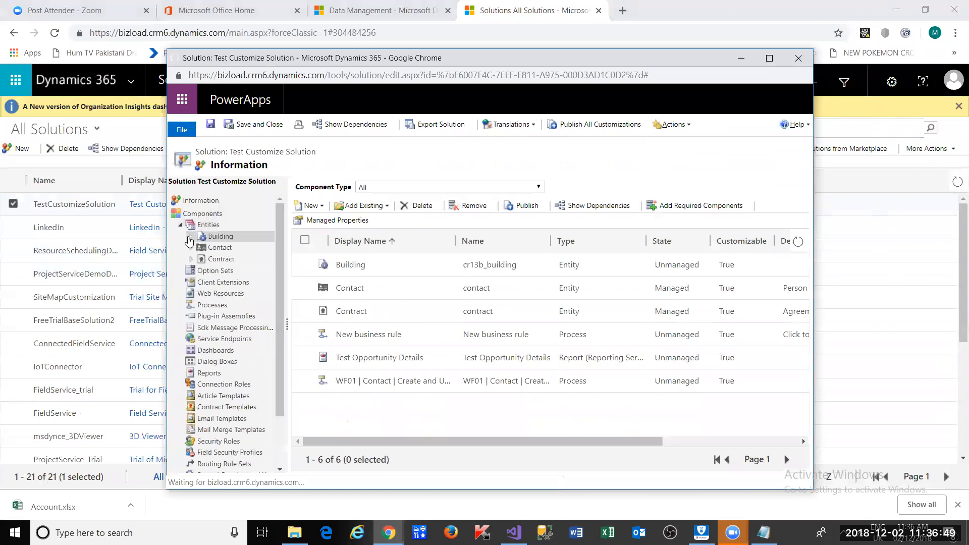
left_click(180, 225)
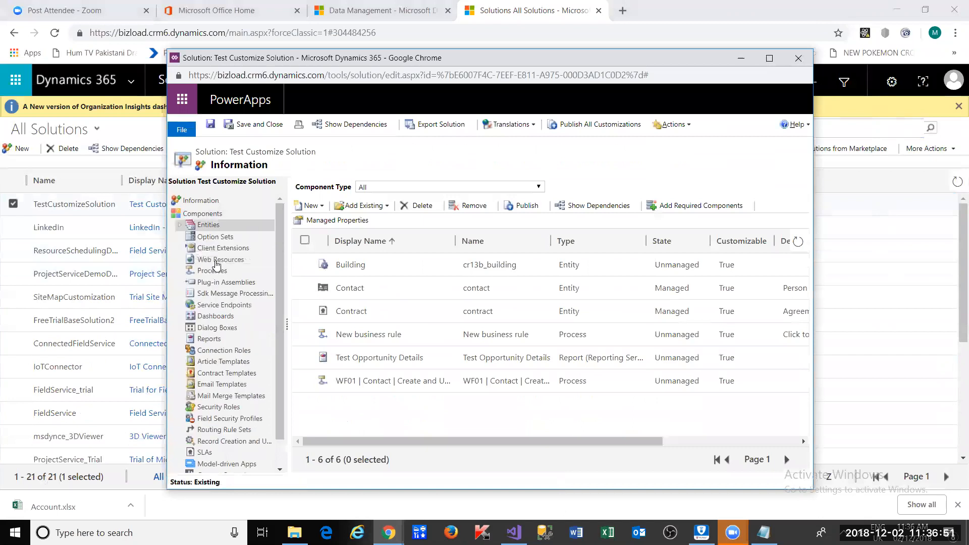
left_click(217, 261)
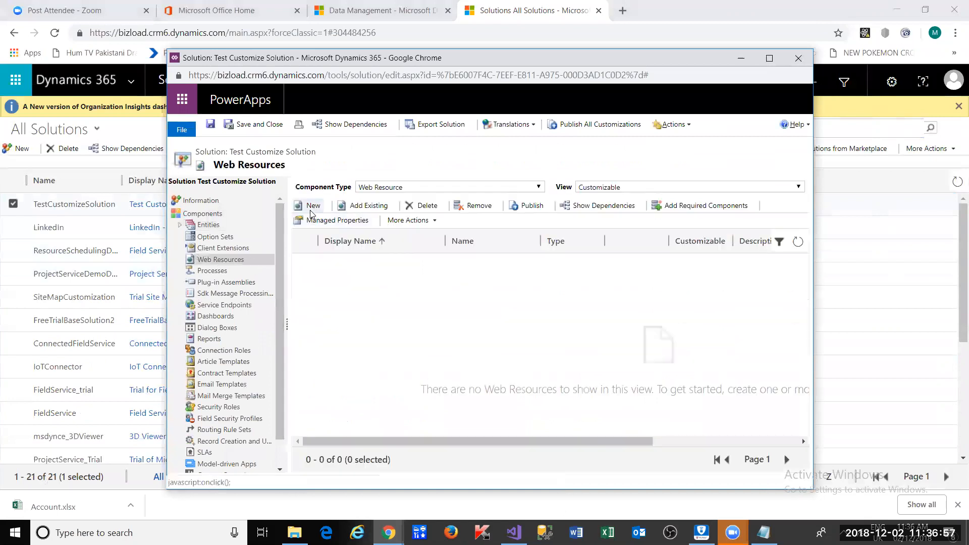
Create a new web resource and name it TestBuildingScript.
left_click(312, 208)
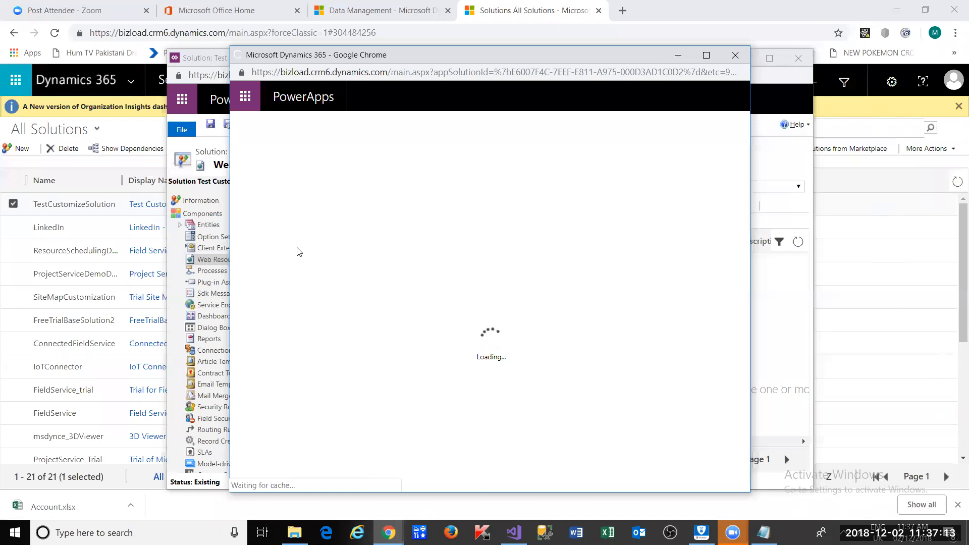
type("est")
type("Bu")
key("BackSpace")
key("BackSpace")
key("BackSpace")
key("BackSpace")
type("Building")
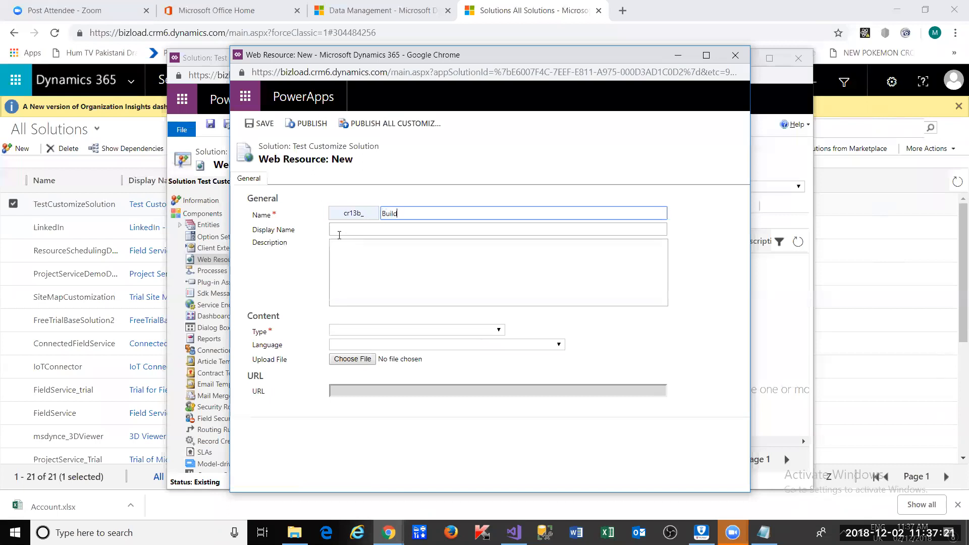
key("BackSpace")
key("BackSpace")
key("BackSpace")
key("BackSpace")
key("BackSpace")
key("BackSpace")
key("BackSpace")
type("TestBuilding")
key("ctrl+a")
type("Script")
Copy TestBuildingScript from Name into the Display Name field.
left_click(339, 236)
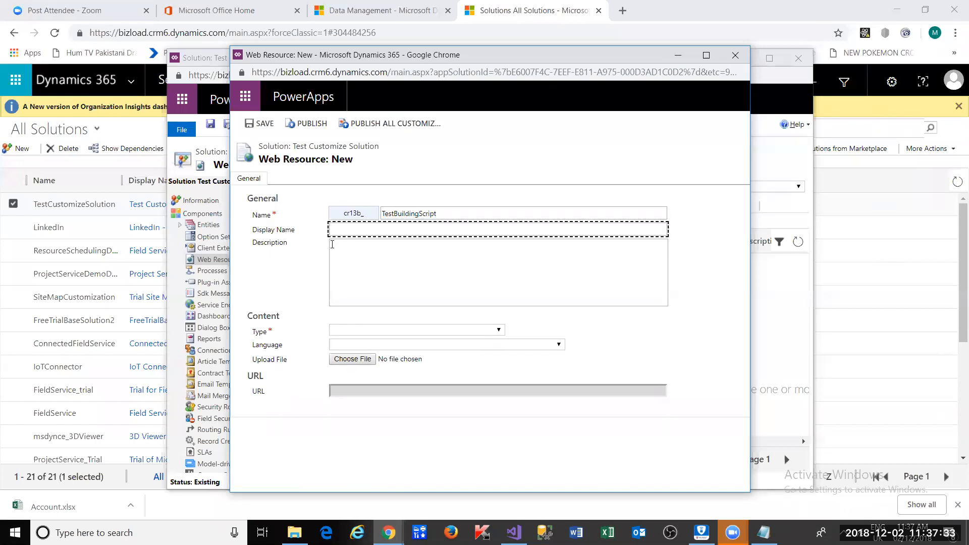
left_click(455, 216)
double_click(455, 216)
key("ctrl+c")
left_click(396, 230)
key("ctrl+v")
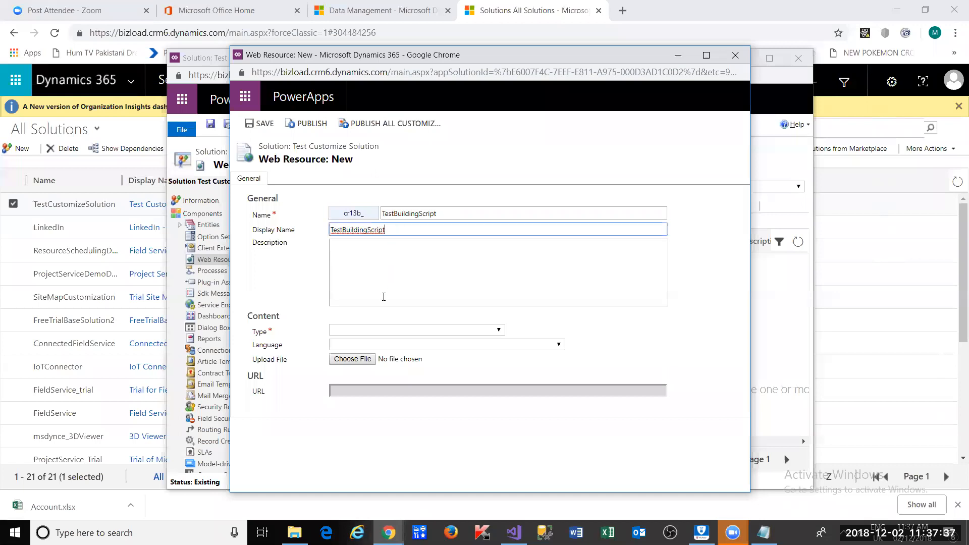
left_click(396, 331)
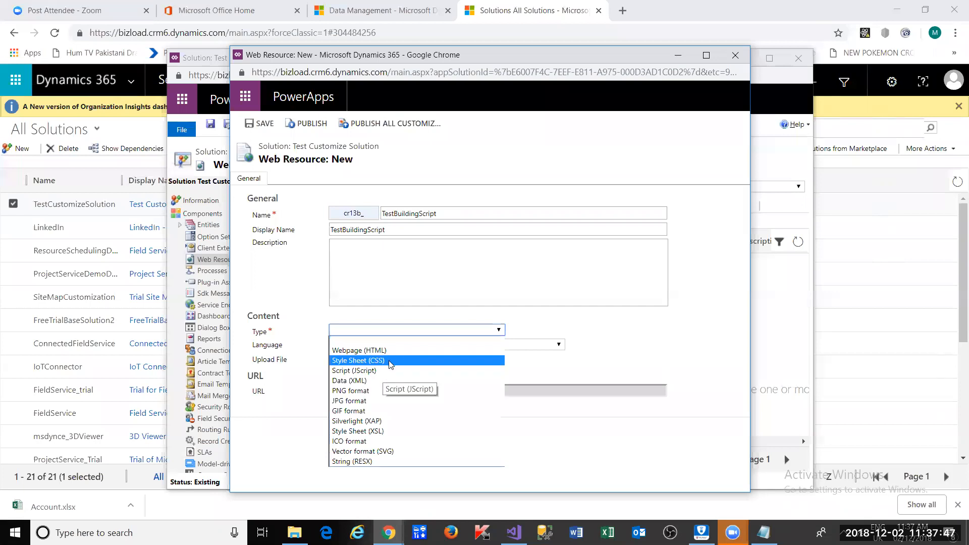
Set the type to Script (JScript) and write function AlertHello() containing alert('hello world').
left_click(385, 376)
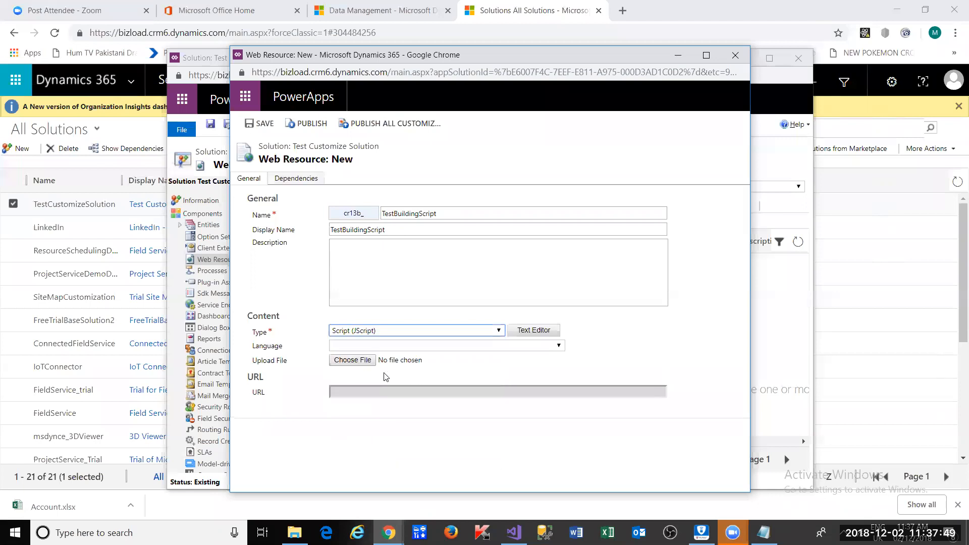
left_click(528, 331)
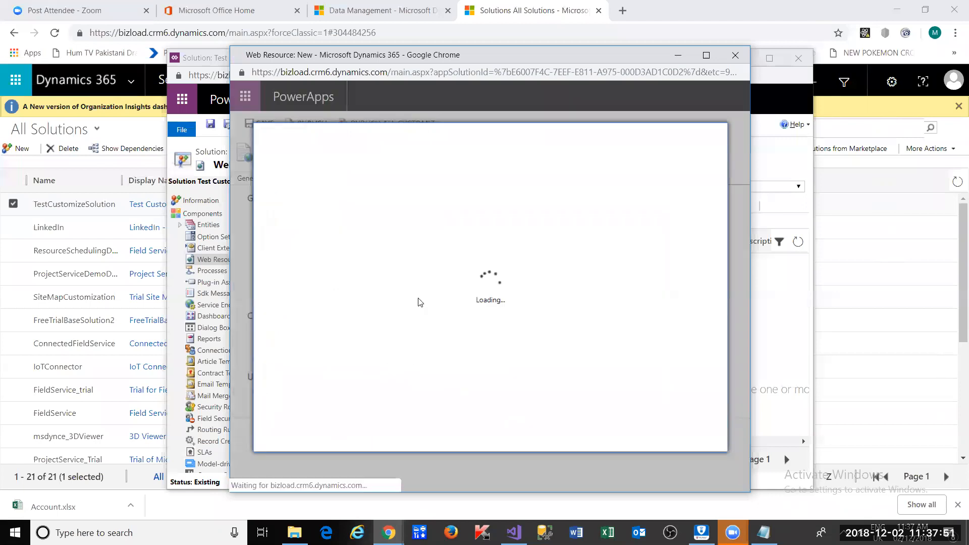
left_click(357, 222)
type("functi")
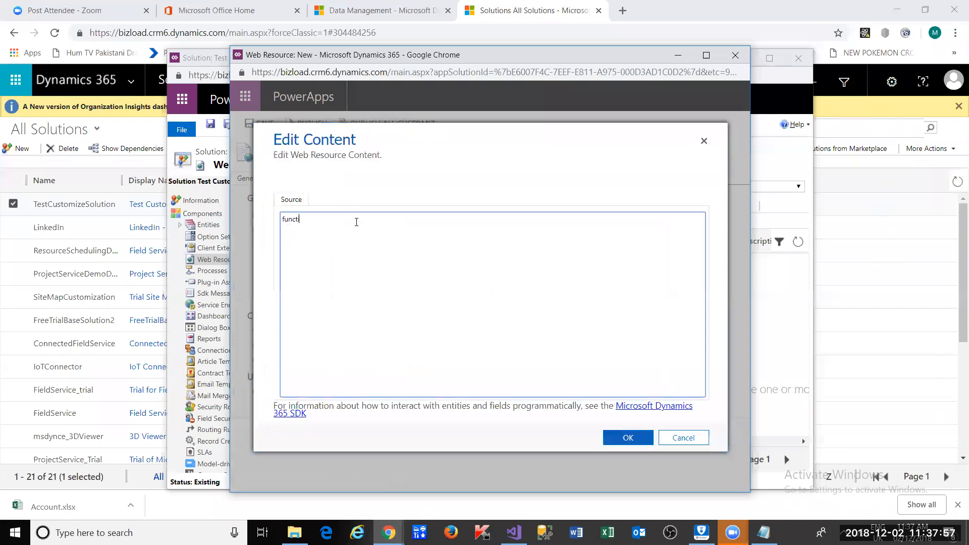
type("oon ")
type("G")
type("et")
key("BackSpace")
key("BackSpace")
key("BackSpace")
type("AlertHello")
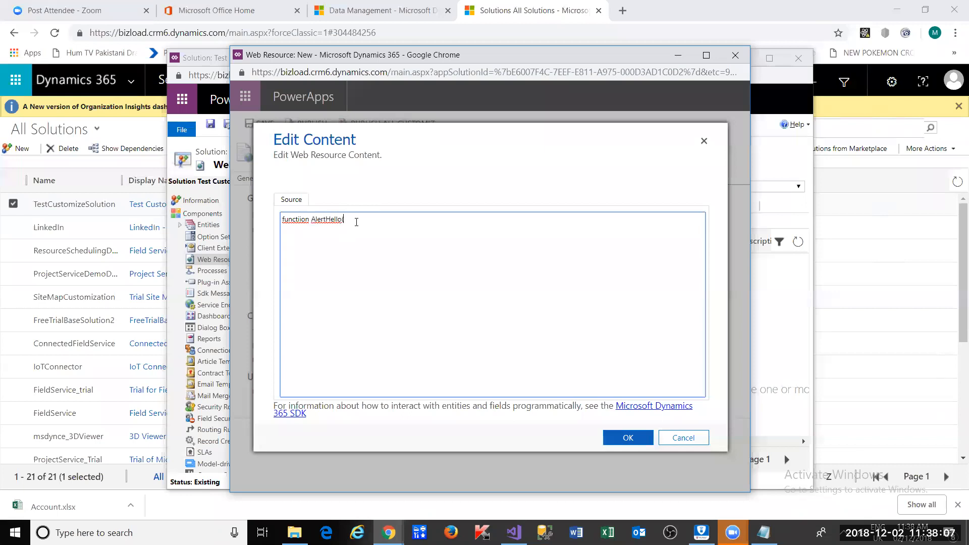
type("() {  ")
type("}")
key("Tab")
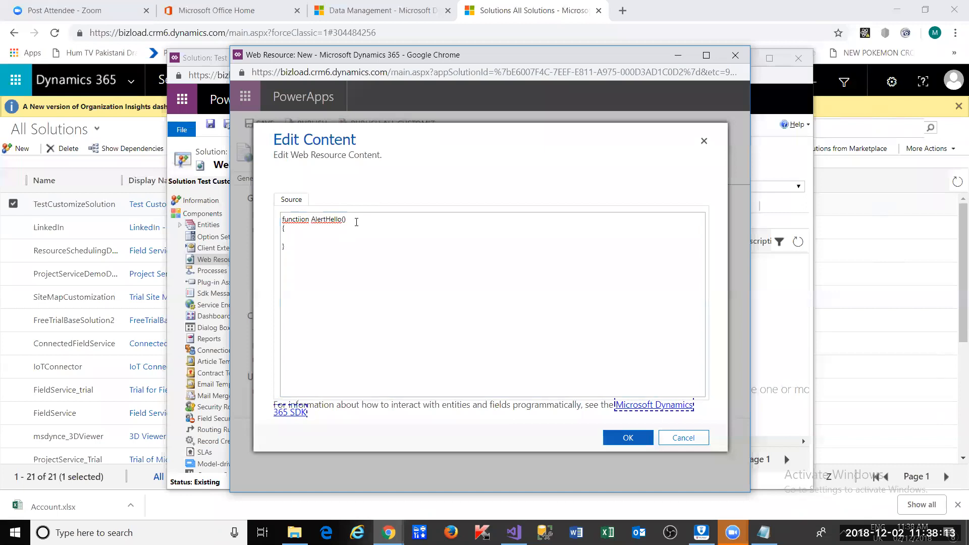
left_click(328, 234)
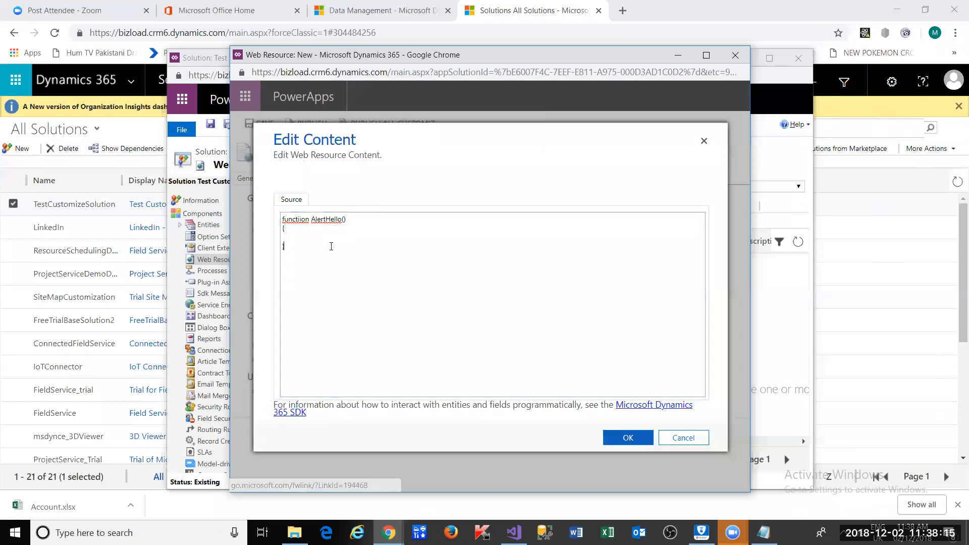
type("ale")
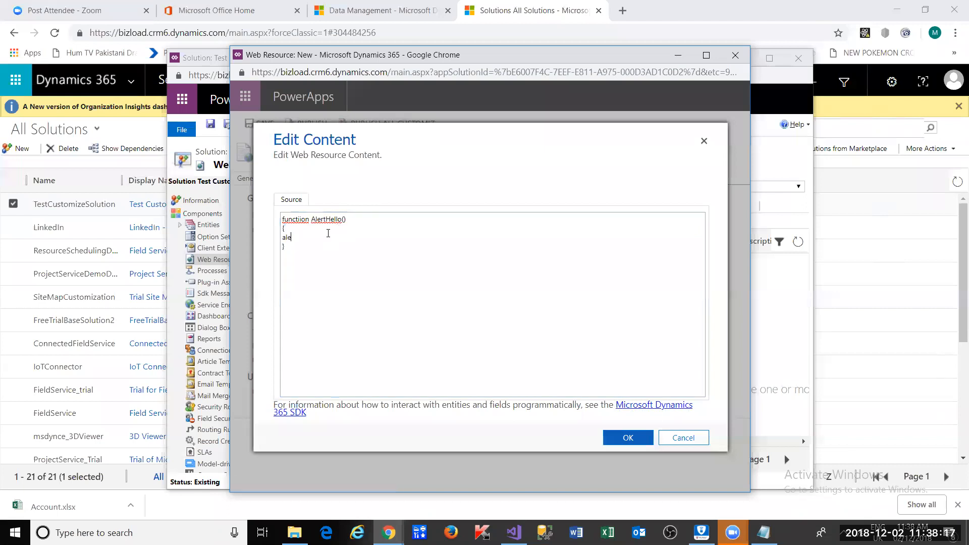
type("rt('hello world'")
Copy the AlertHello function name into a new Notepad window.
double_click(318, 218)
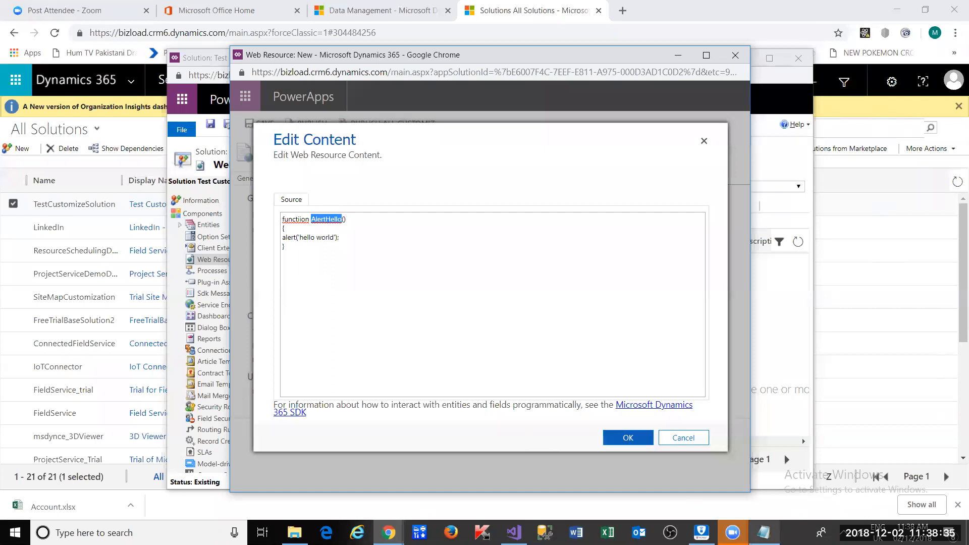
right_click(763, 533)
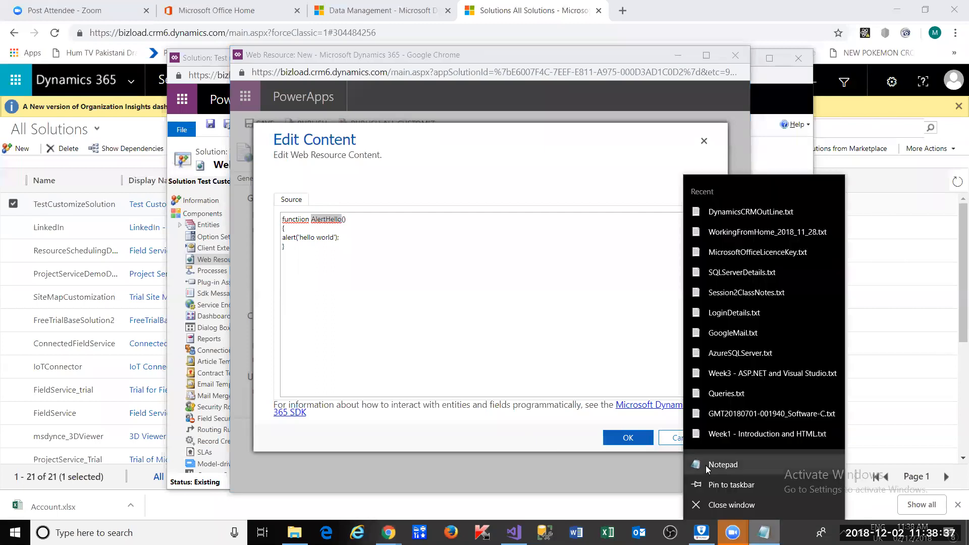
left_click(708, 468)
key("ctrl+v")
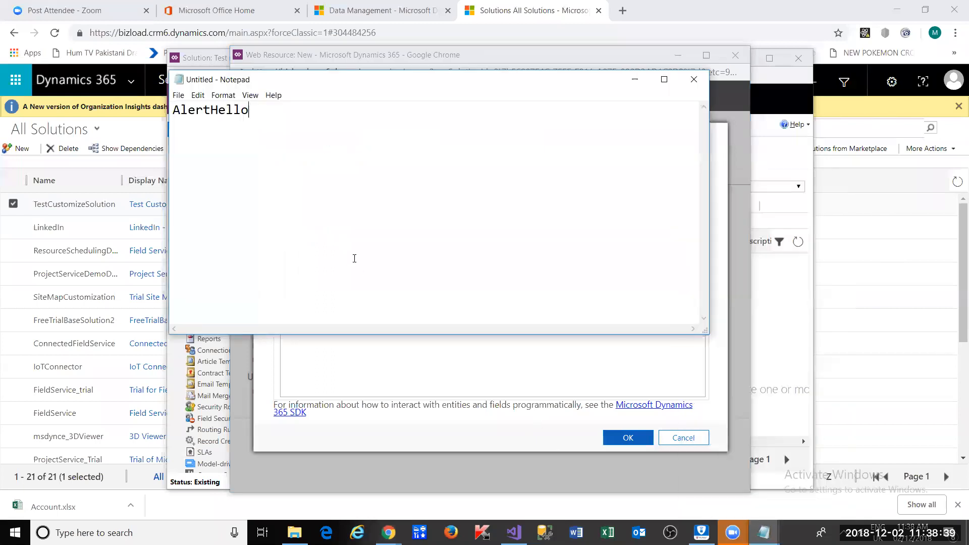
key("alt+Tab")
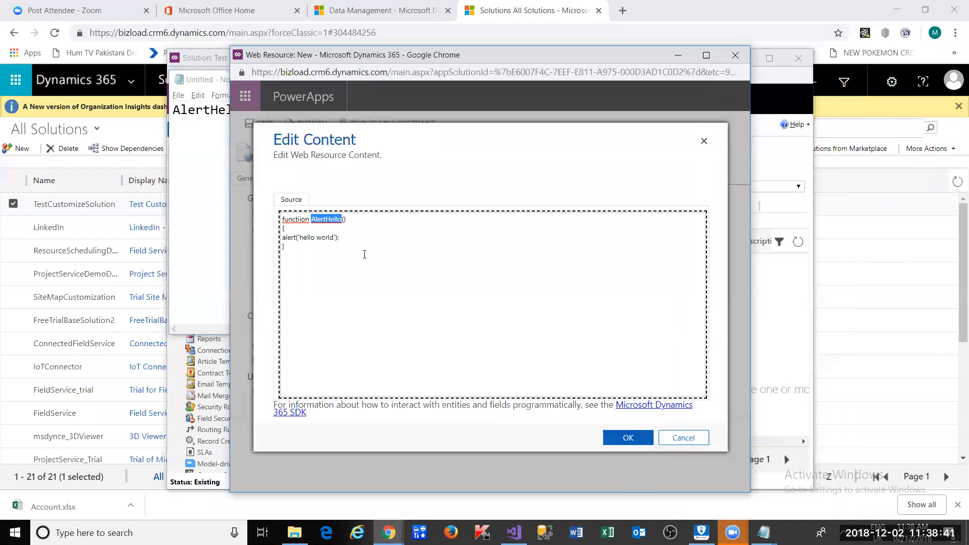
Fix the 'functiion' typo by deleting the extra i.
left_click(307, 250)
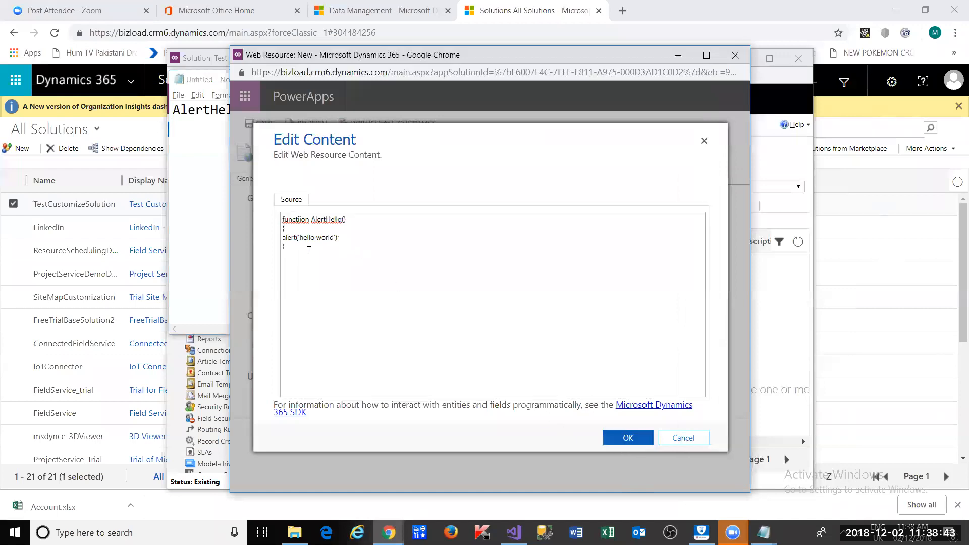
key("BackSpace")
key("Right")
key("Right")
key("Right")
Save the script content and publish all customizations, waiting through the unresponsive-page prompt.
left_click(635, 439)
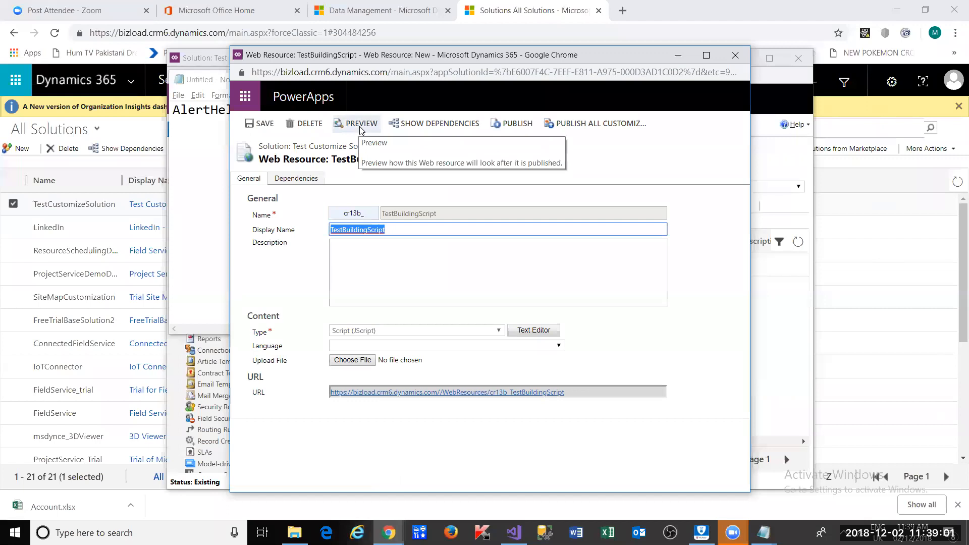
left_click(595, 123)
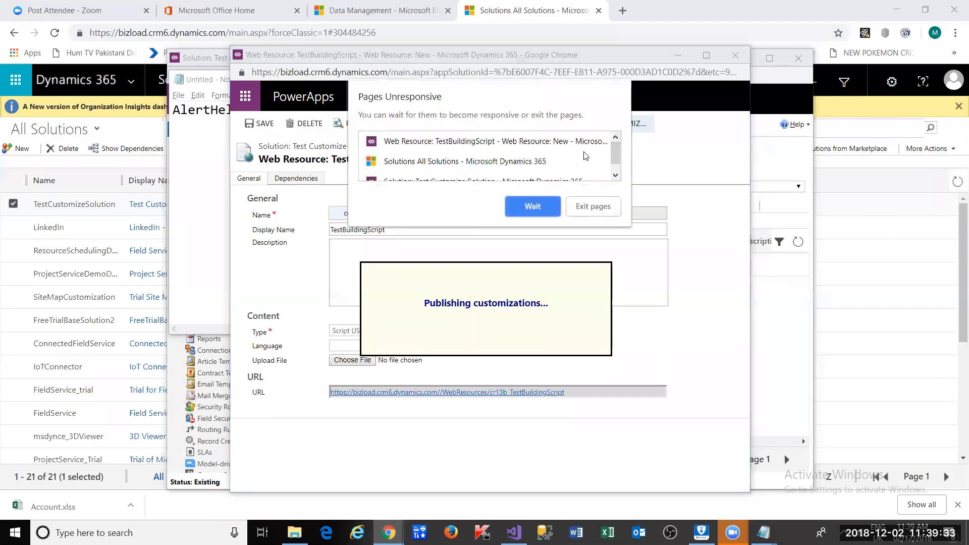
left_click(555, 201)
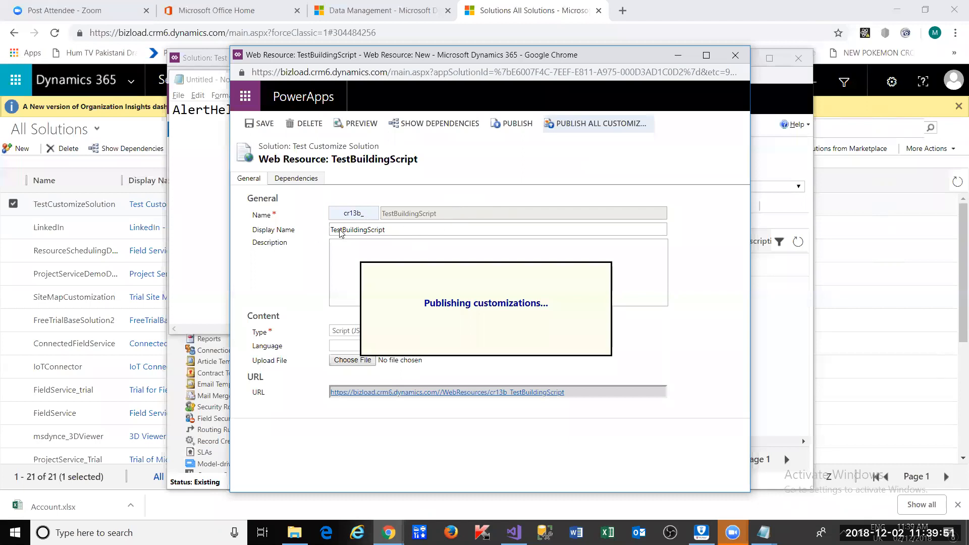
In Notepad, type TestBuildingScript on a new line above AlertHello while publishing finishes.
key("alt+Tab")
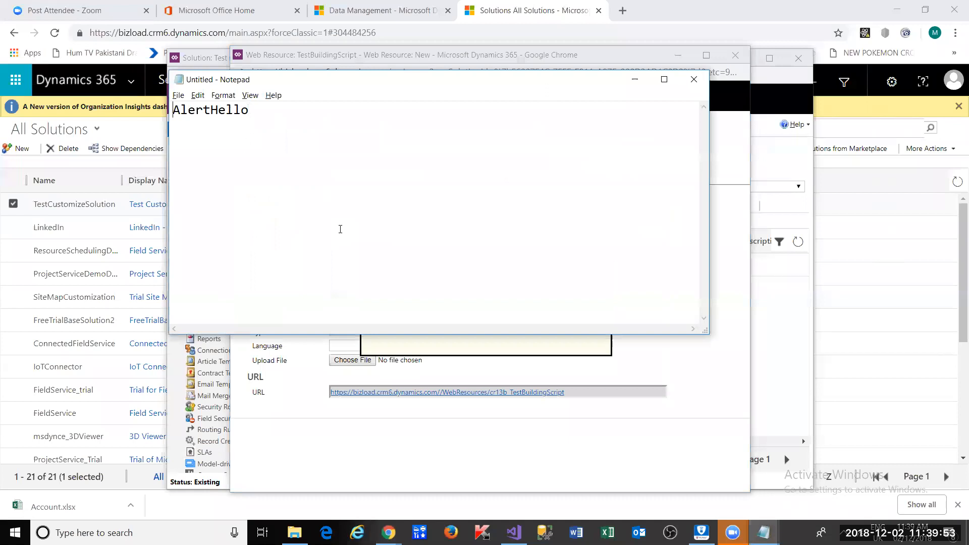
key("Return")
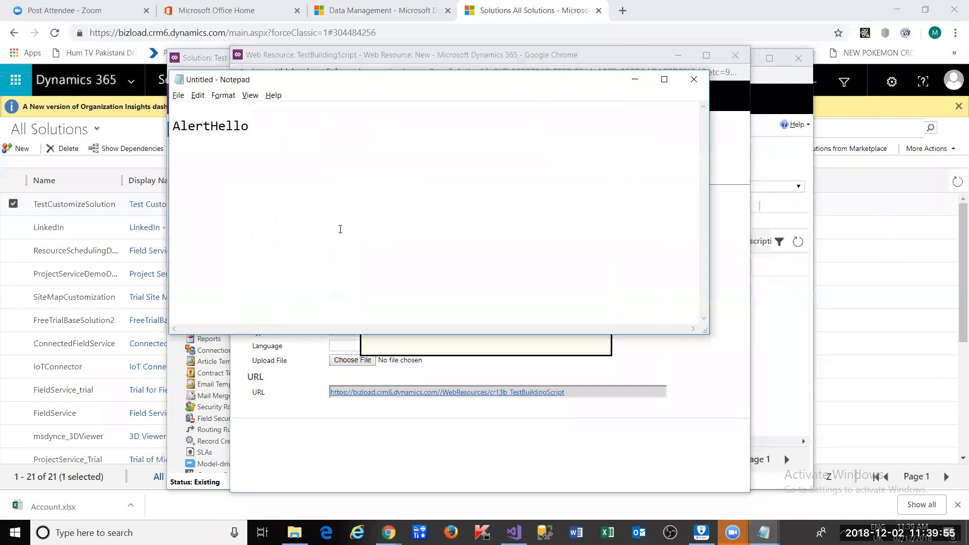
type("Test")
key("alt+Tab")
key("alt+Tab")
type("Buildin")
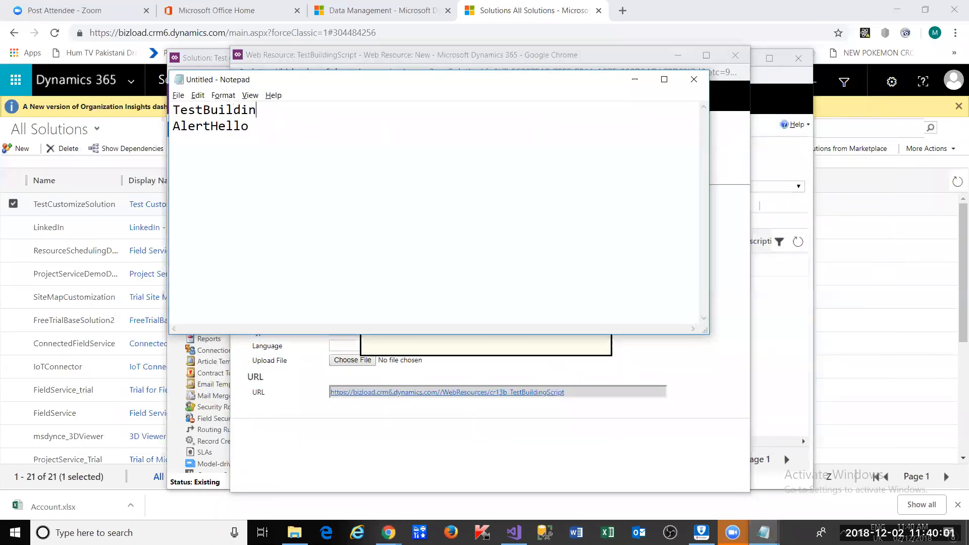
type("gScript")
key("alt+Tab")
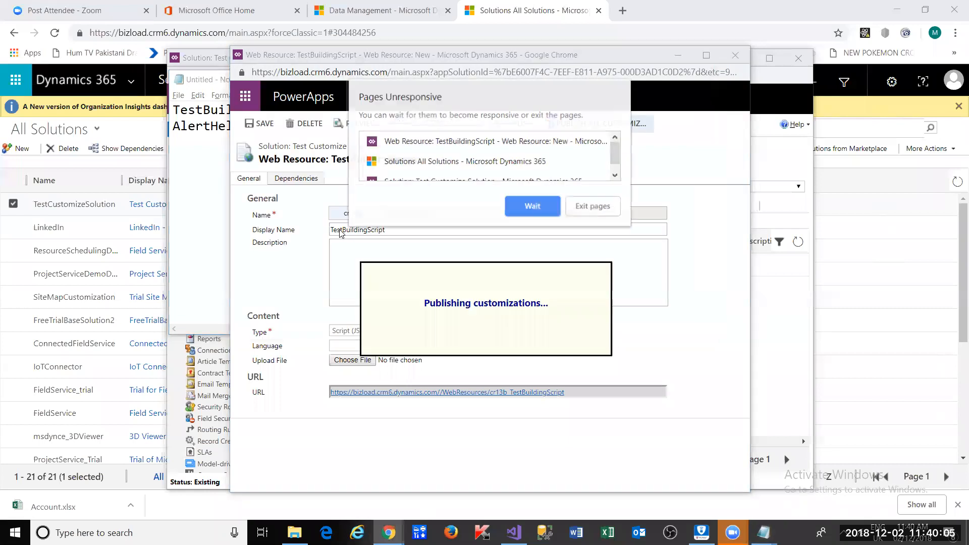
left_click(531, 202)
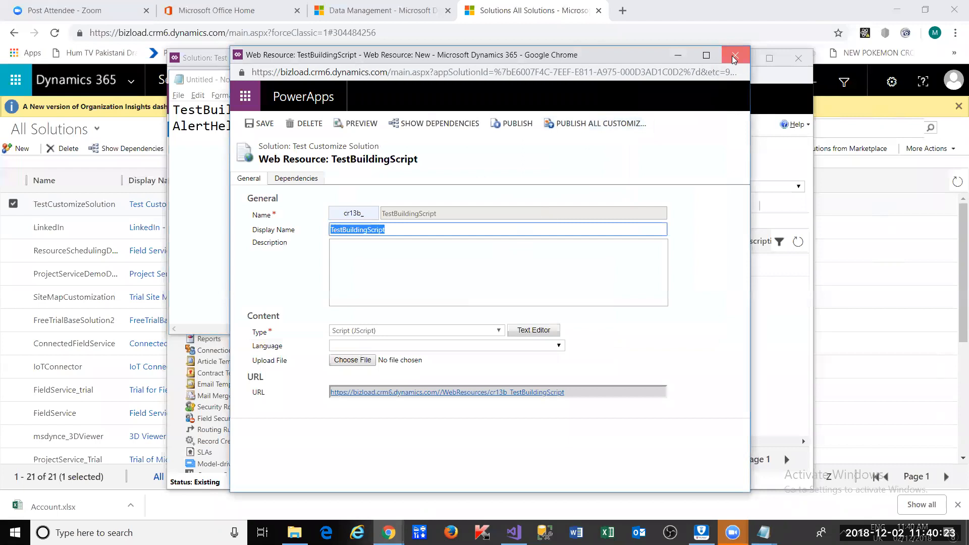
Close the web resource window and open the Building entity's Main form in the form editor.
left_click(734, 57)
left_click(768, 418)
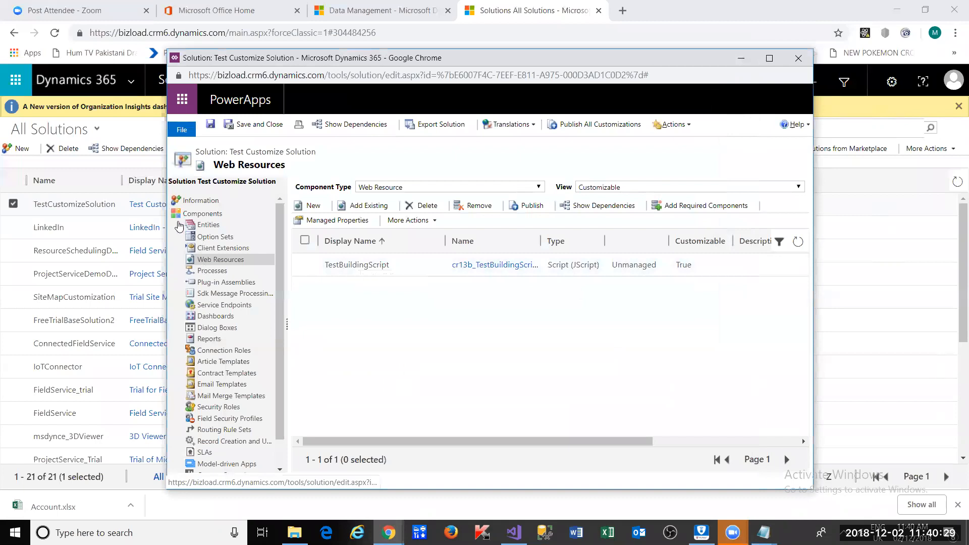
left_click(181, 225)
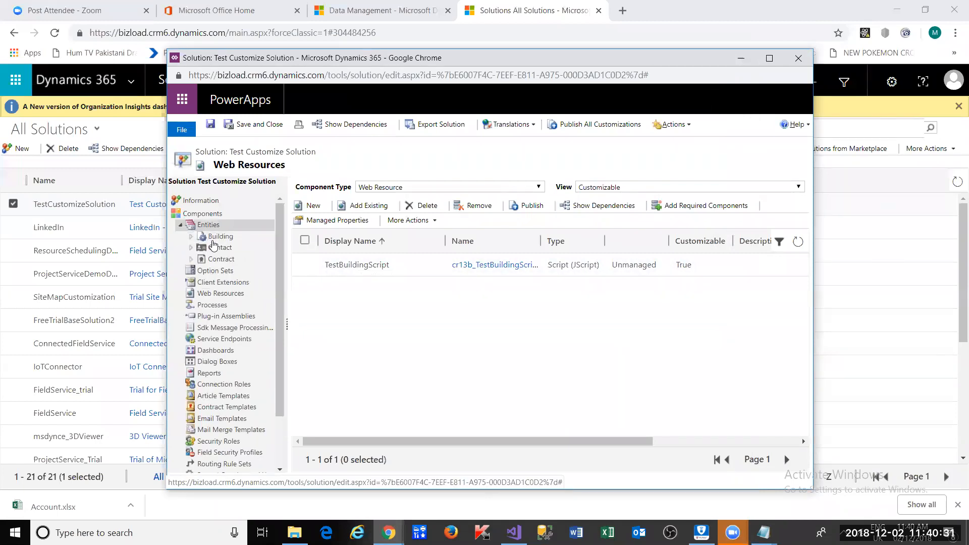
left_click(197, 236)
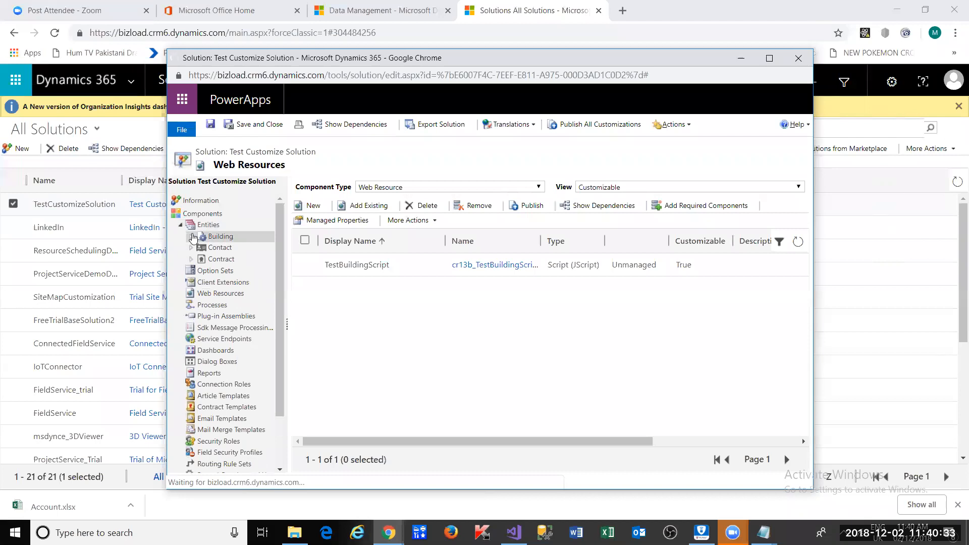
left_click(232, 248)
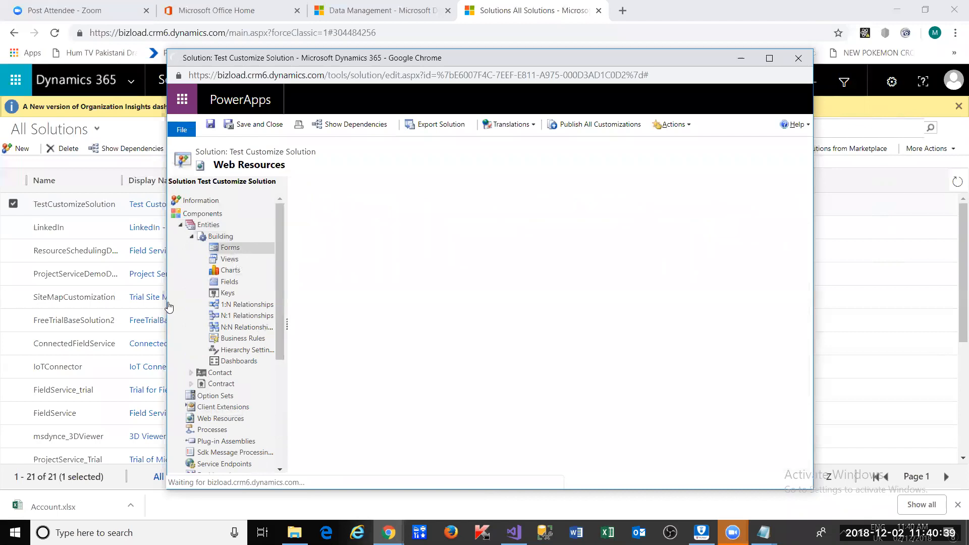
double_click(424, 274)
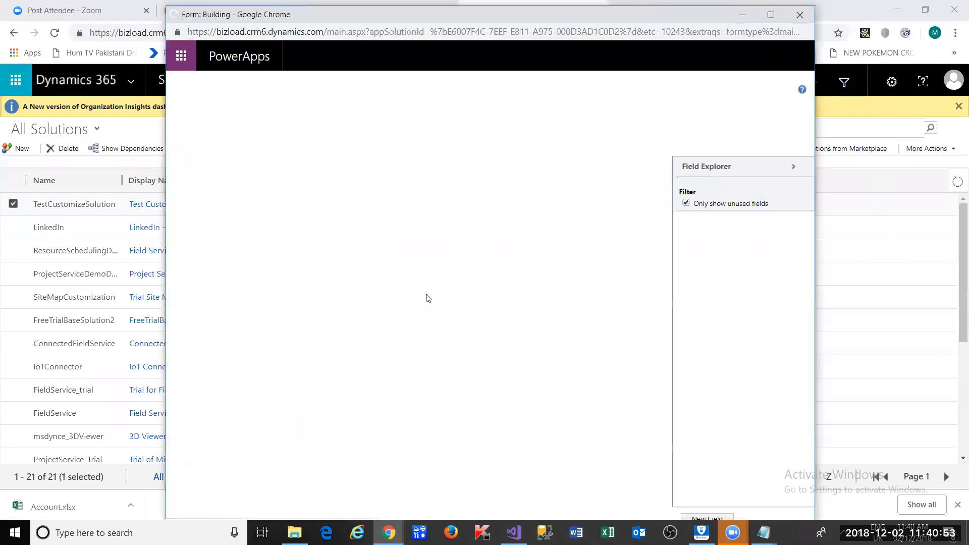
Inspect the Location field's properties without changes, then bring up the Building Form Properties.
left_click(445, 331)
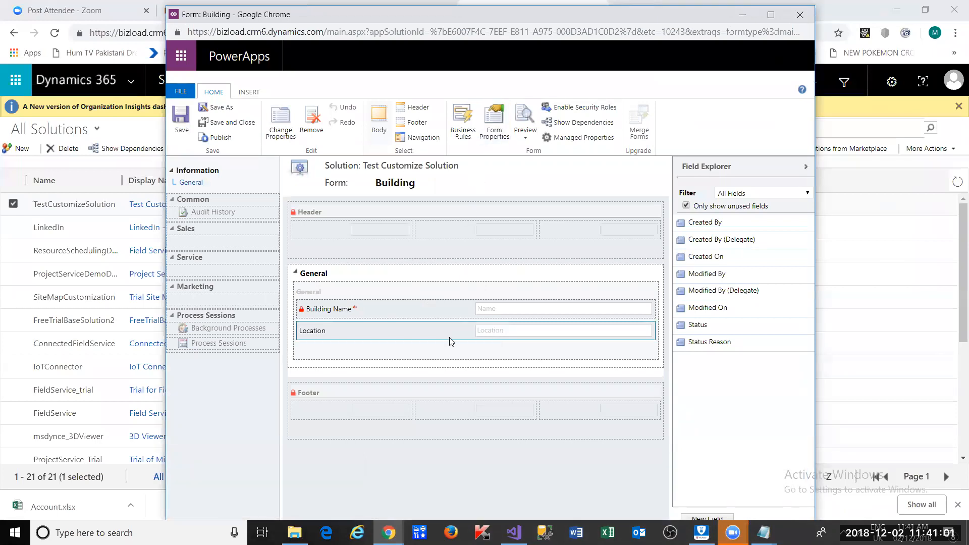
left_click(444, 331)
left_click(432, 335)
double_click(431, 334)
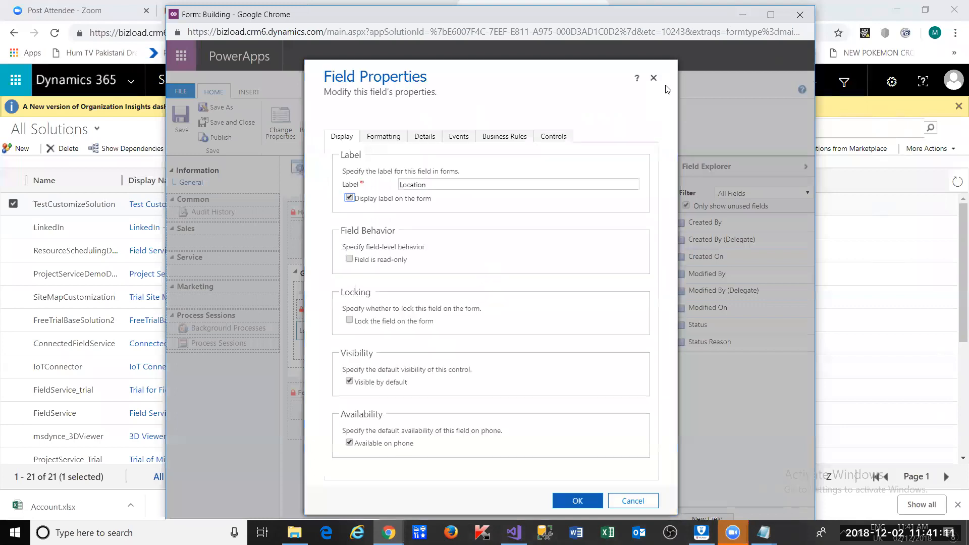
left_click(653, 78)
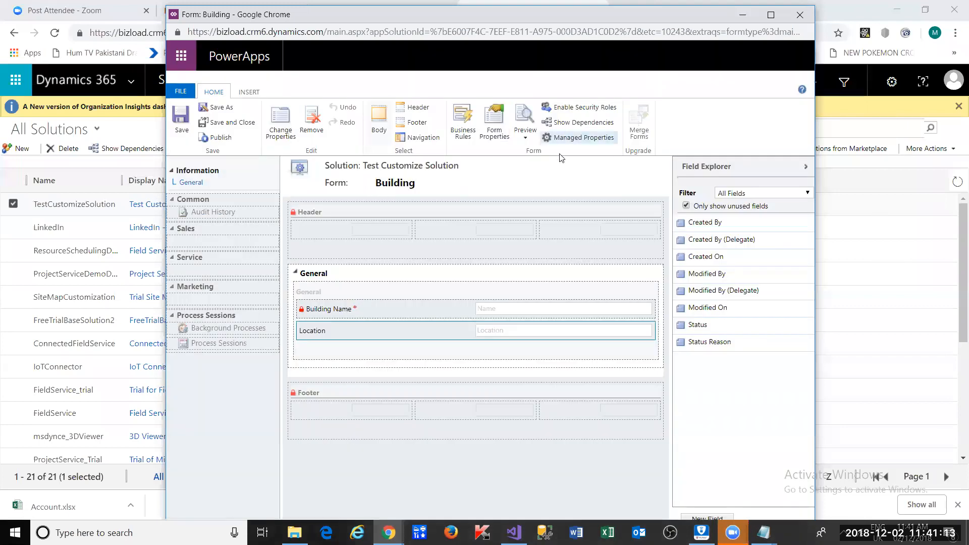
left_click(496, 133)
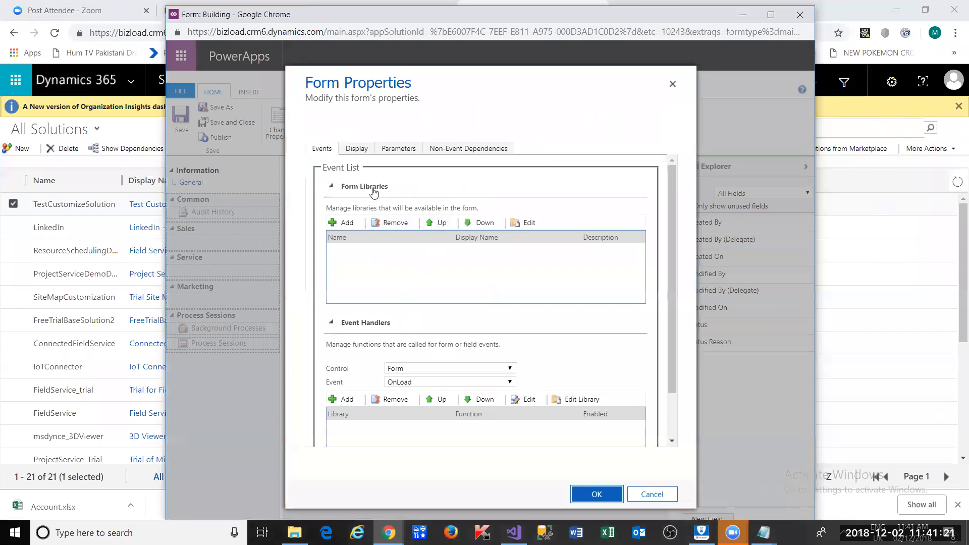
Start adding a form library and search the lookup for the TestBuildingScript name copied from the notes.
left_click(341, 223)
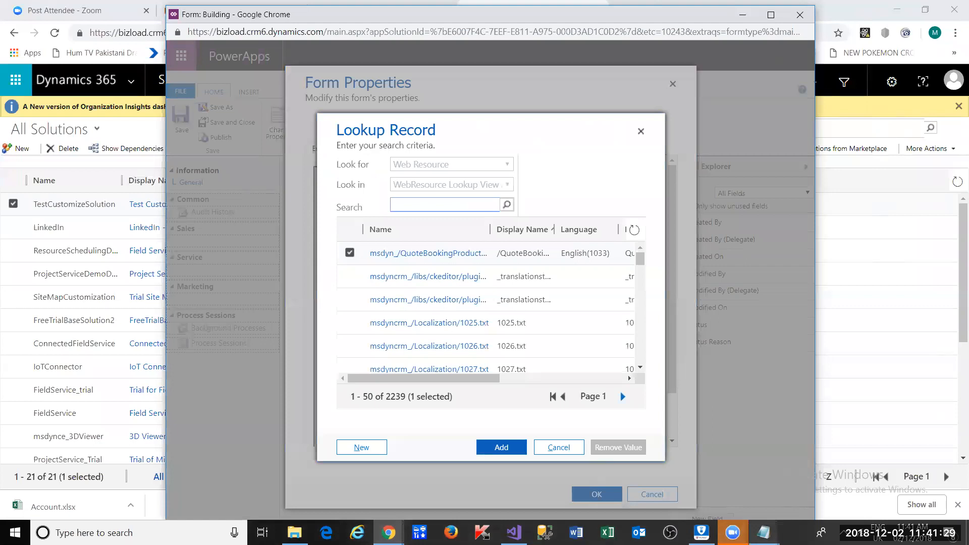
mouse_move(763, 533)
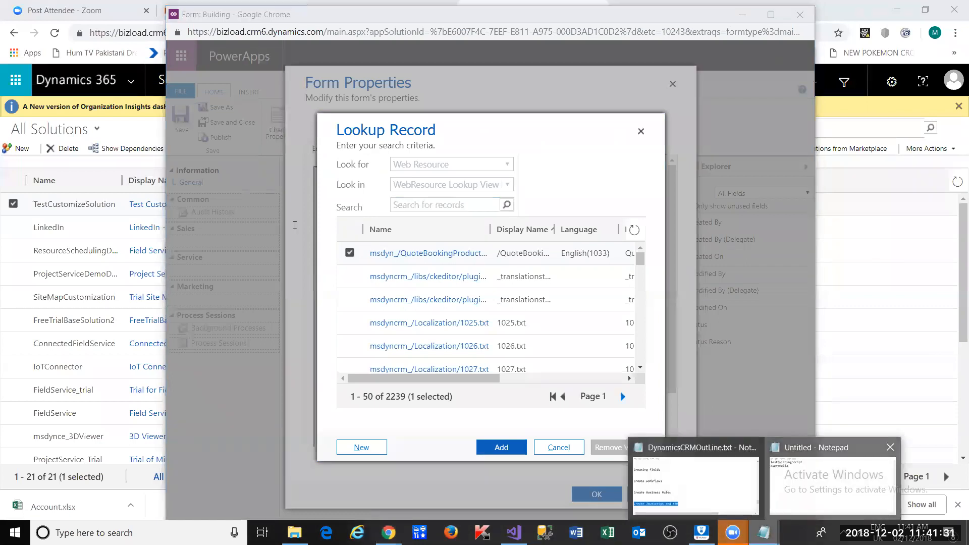
left_click(791, 505)
double_click(242, 109)
key("ctrl+c")
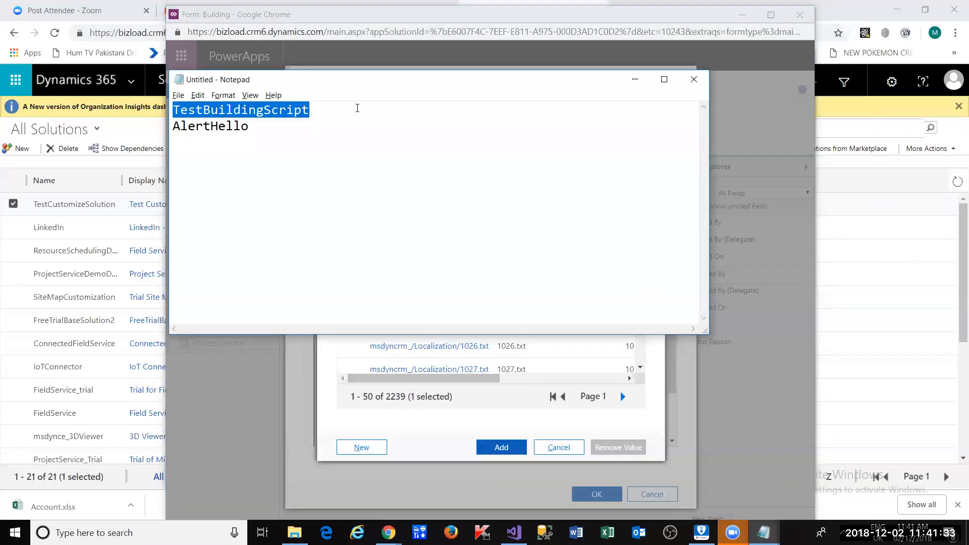
left_click(635, 79)
left_click(468, 203)
key("ctrl+v")
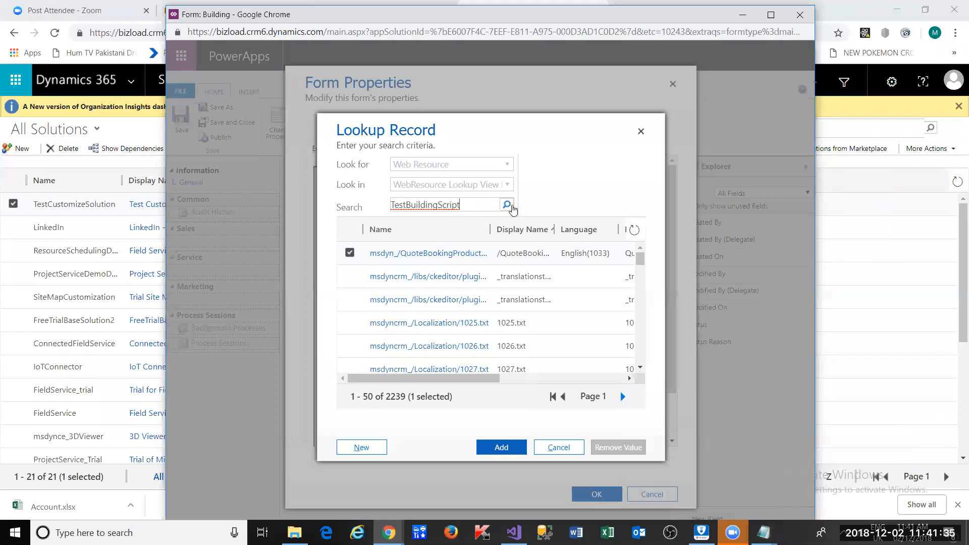
left_click(507, 205)
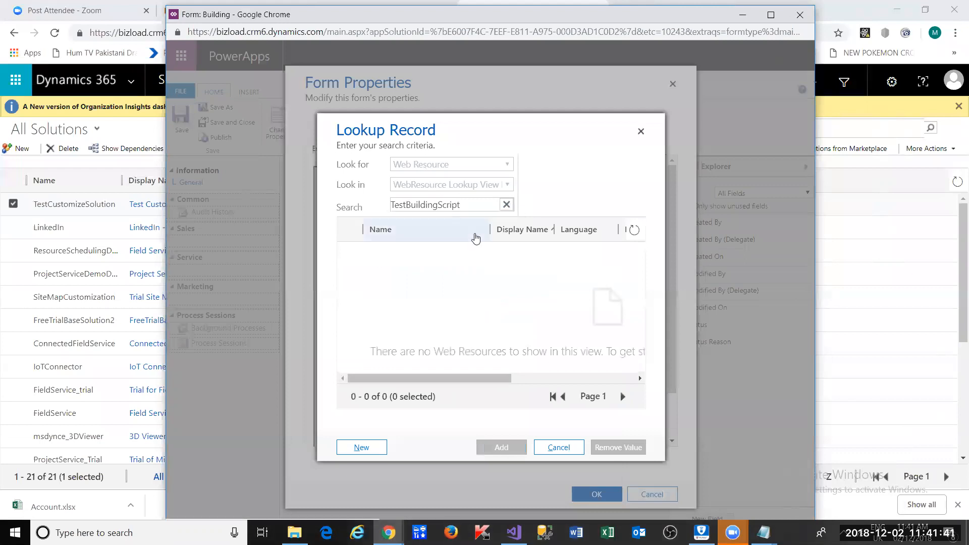
key("BackSpace")
key("BackSpace")
key("BackSpace")
key("BackSpace")
key("BackSpace")
key("BackSpace")
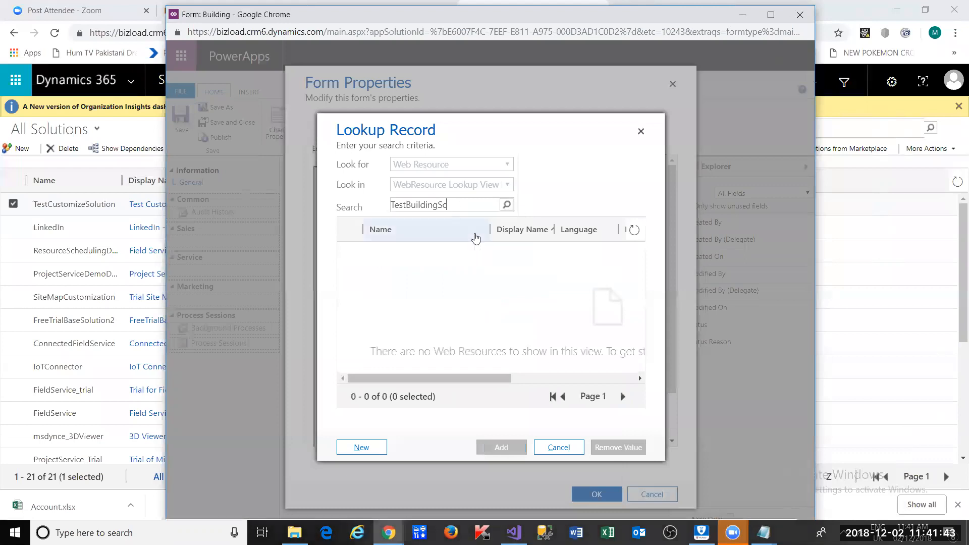
left_click(507, 206)
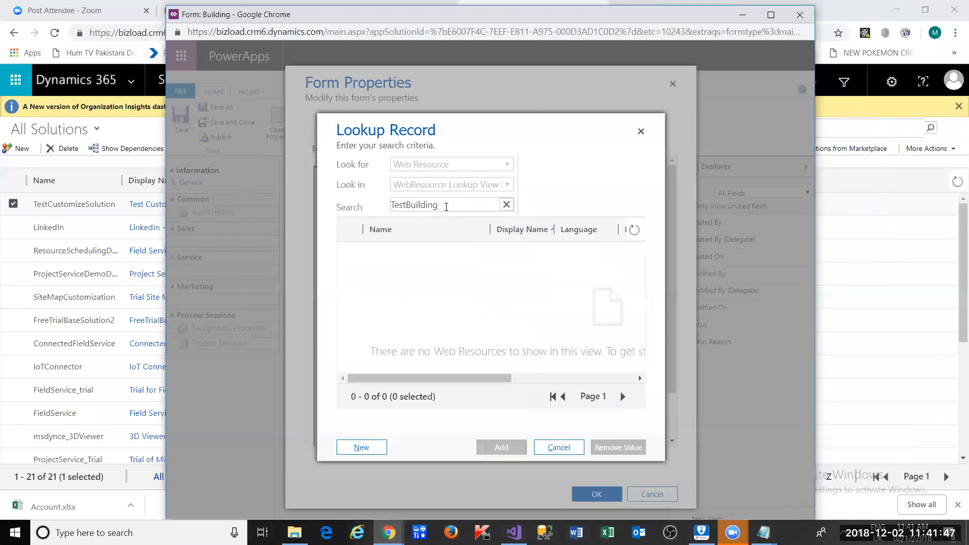
Search web resources for 'Test' and add cr13b_TestBuildingScript as a form library.
key("BackSpace")
type("Test")
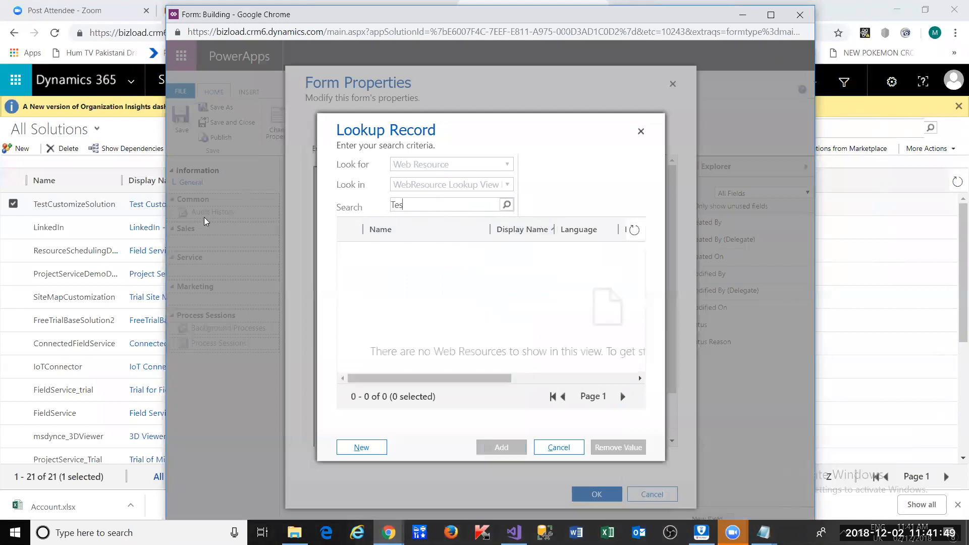
left_click(507, 206)
key("ctrl+a")
key("BackSpace")
key("Return")
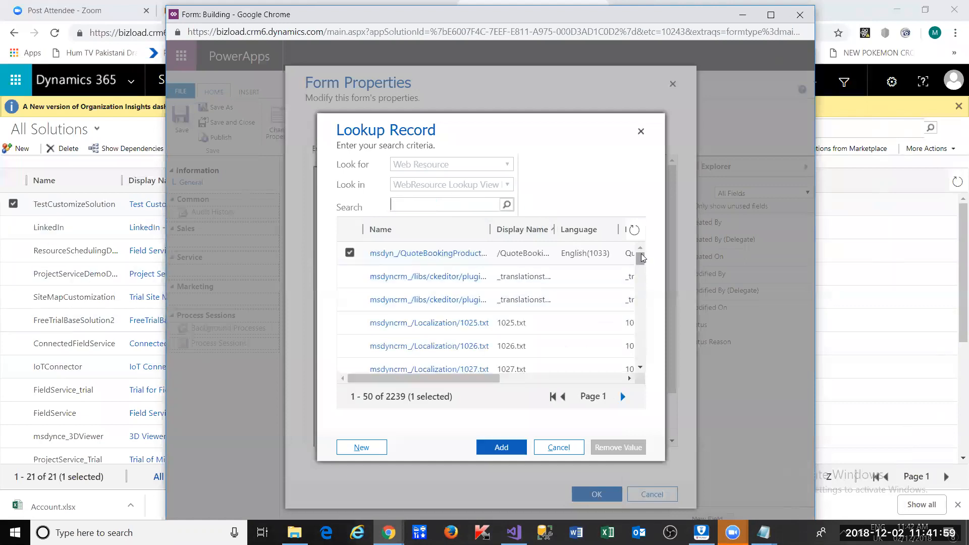
left_click_drag(641, 254, 638, 301)
left_click_drag(636, 317, 659, 259)
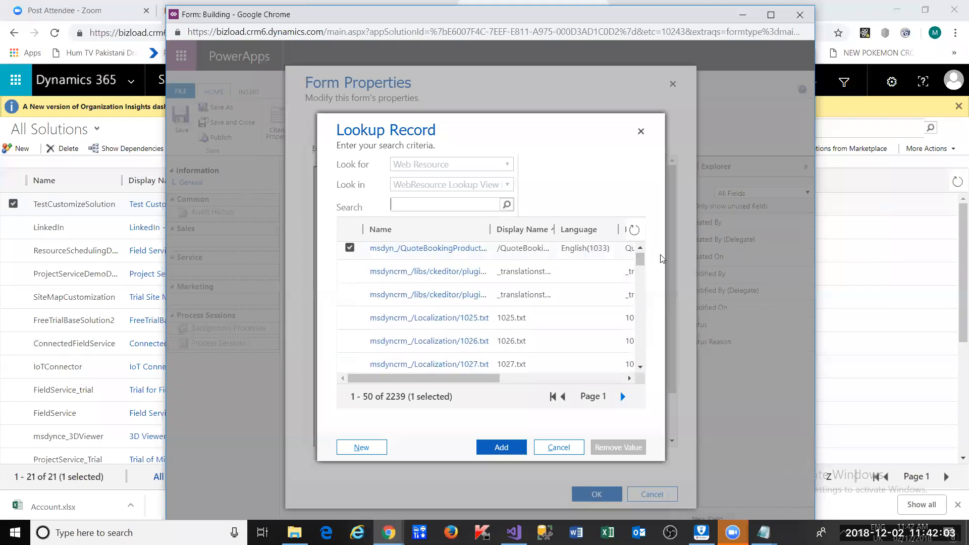
type("Test")
key("Return")
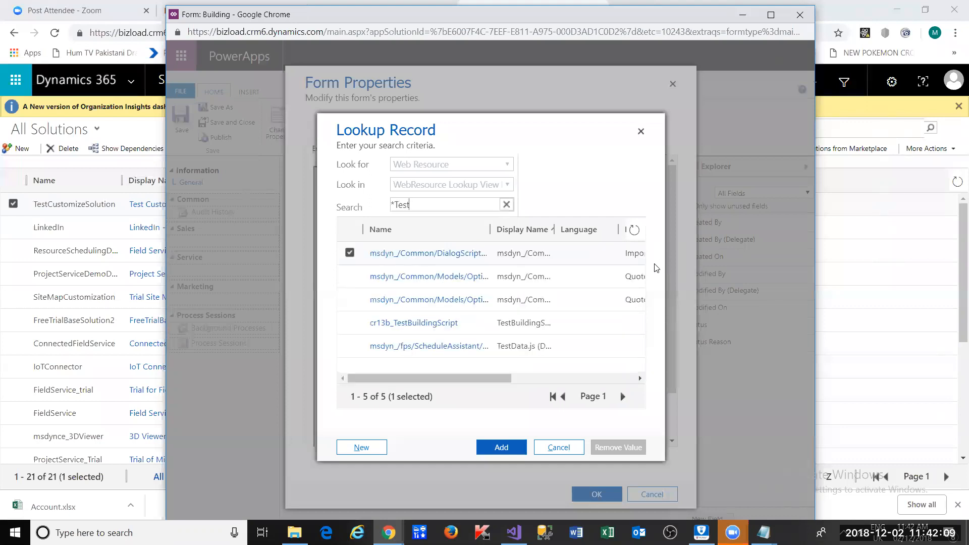
left_click(468, 329)
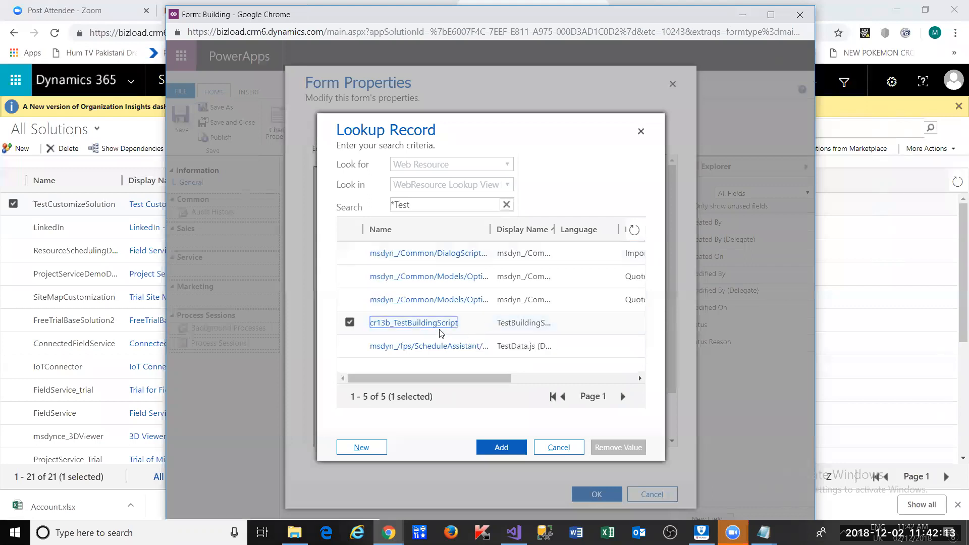
double_click(488, 327)
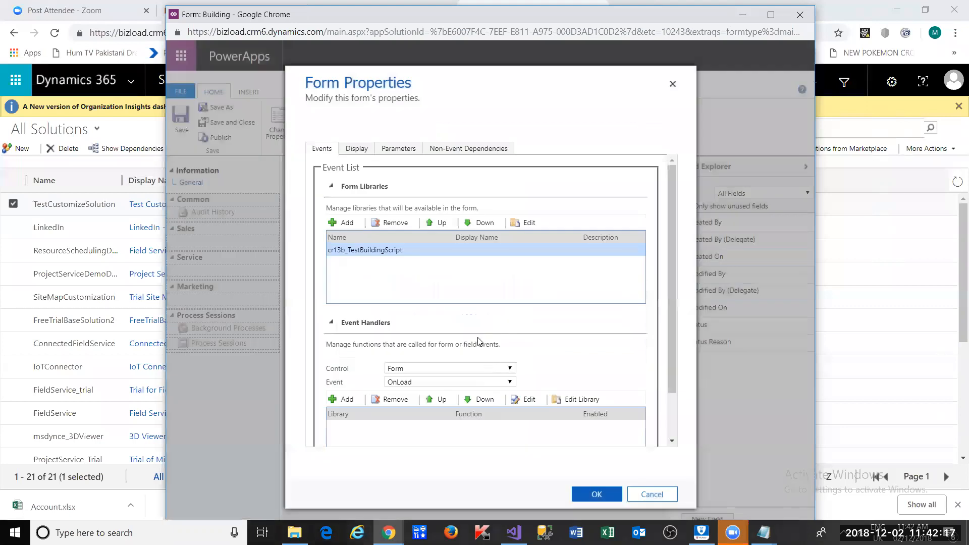
Confirm the form library, recheck Location's properties, and open Building Name's field properties.
scroll(668, 331, "down", 2)
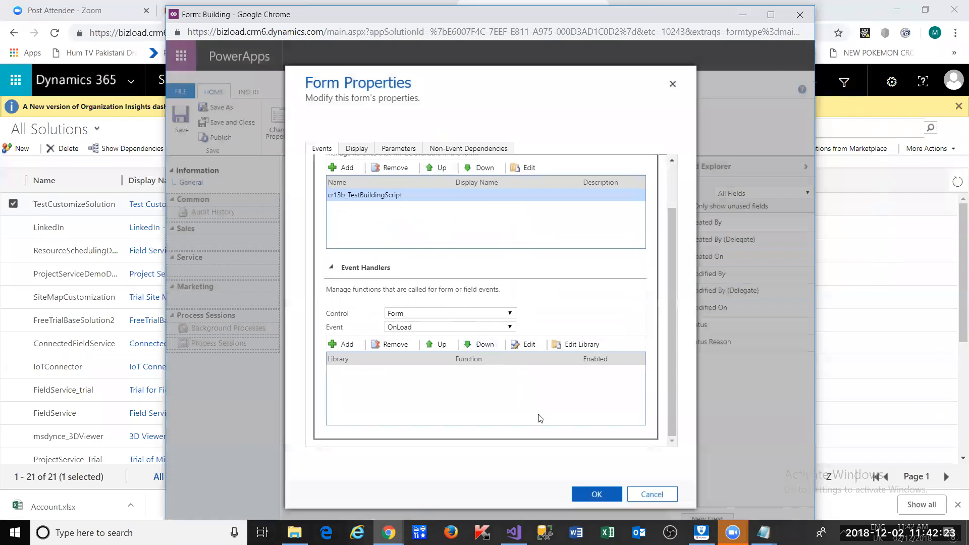
left_click(585, 496)
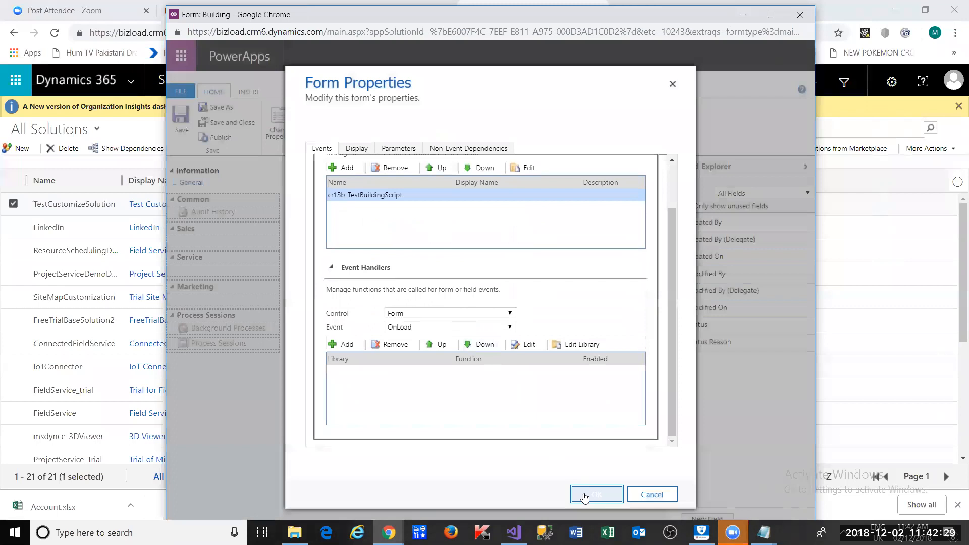
left_click(585, 495)
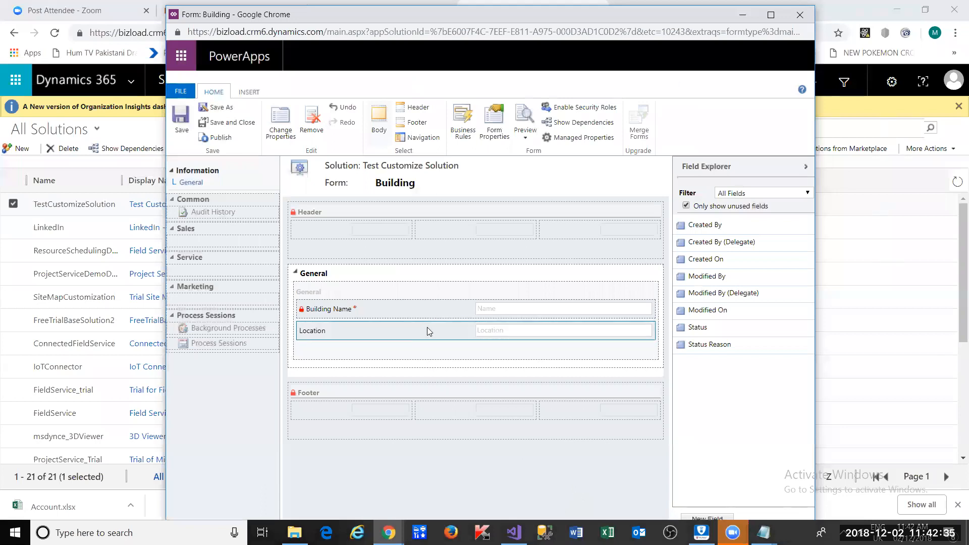
double_click(427, 331)
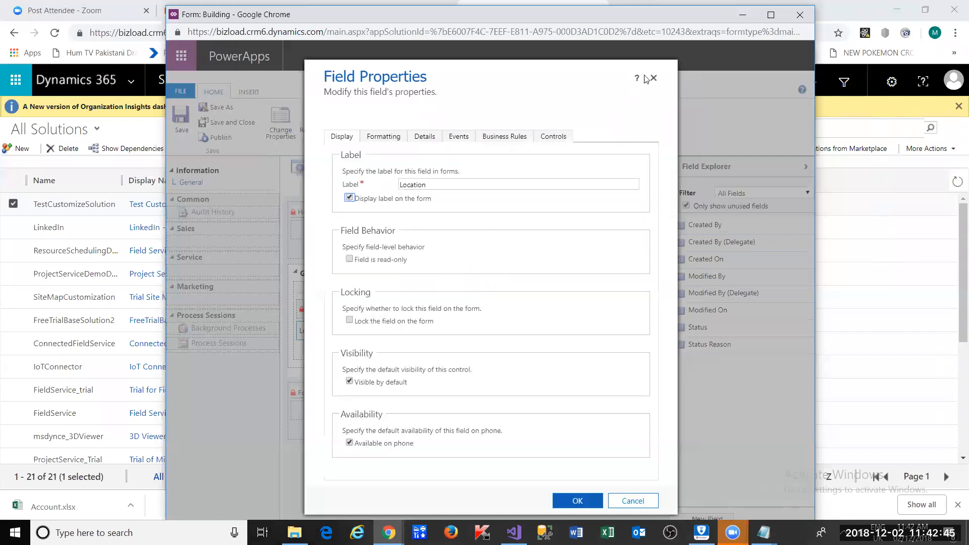
left_click(654, 78)
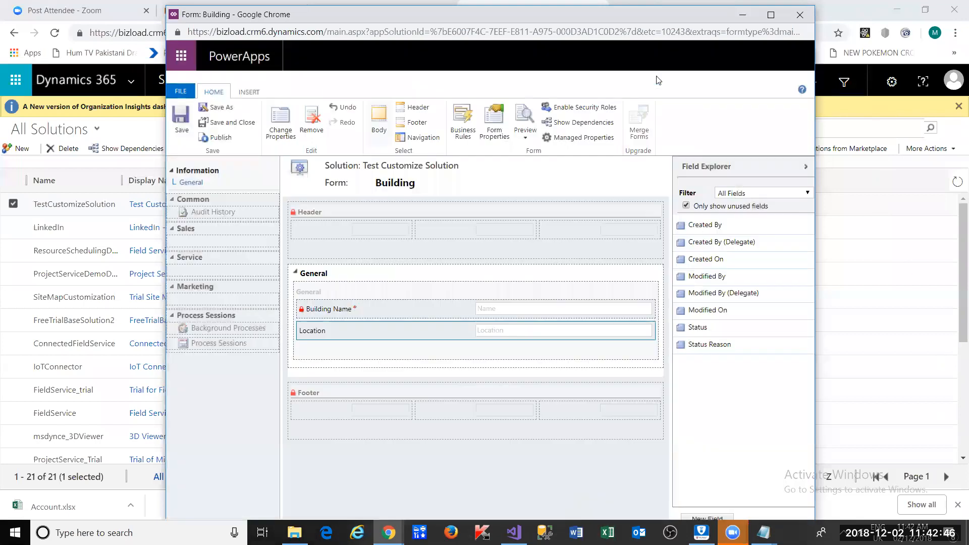
double_click(454, 301)
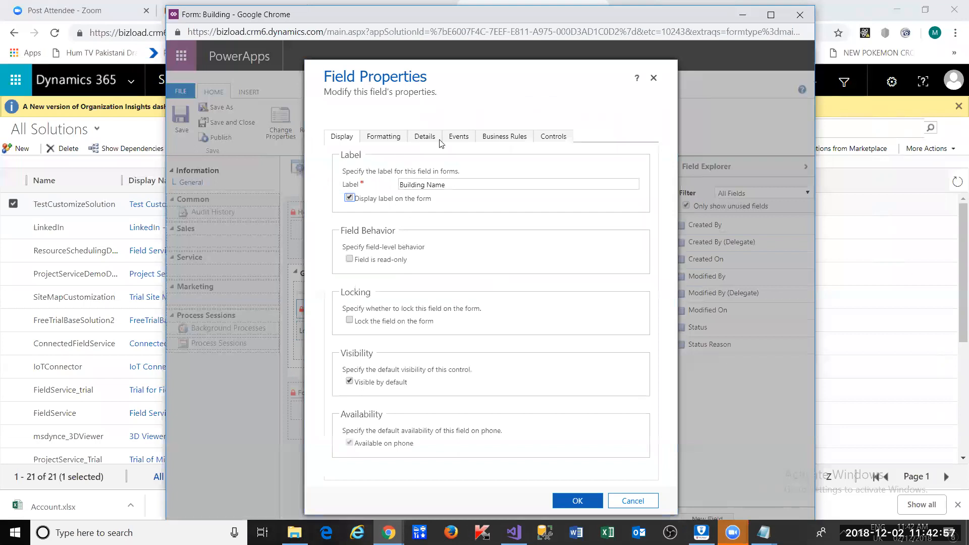
Add an OnChange handler on Building Name calling AlertHello from cr13b_TestBuildingScript.
left_click(457, 140)
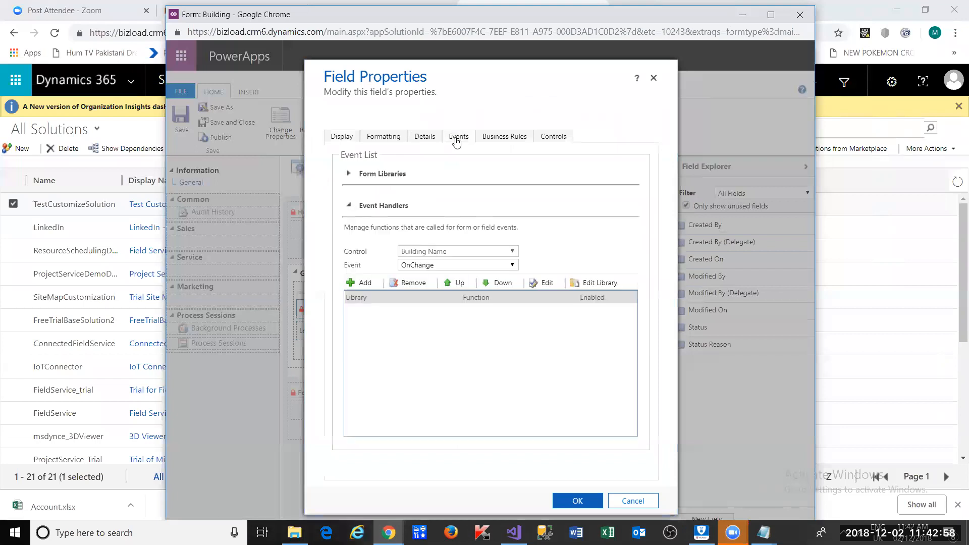
left_click(459, 267)
left_click(455, 286)
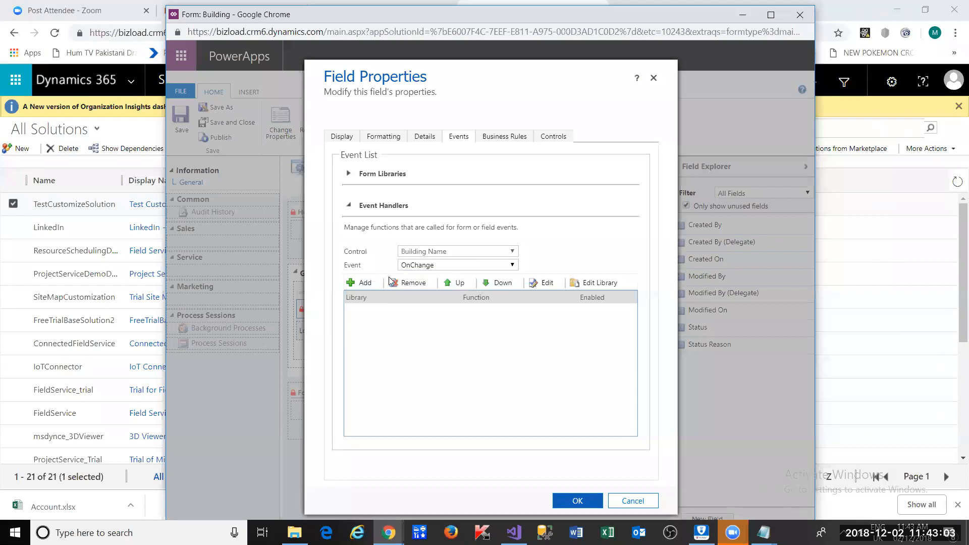
left_click(360, 283)
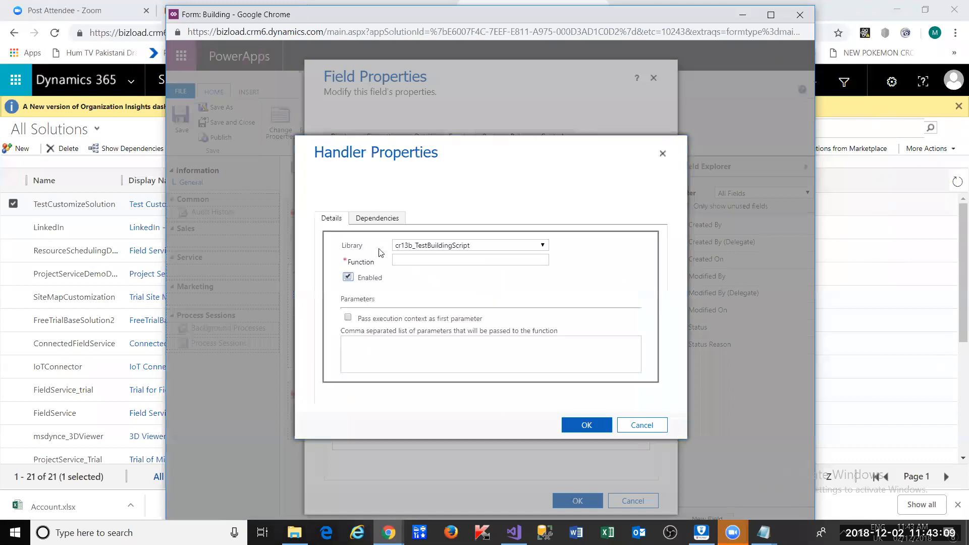
left_click(463, 257)
key("alt+Tab")
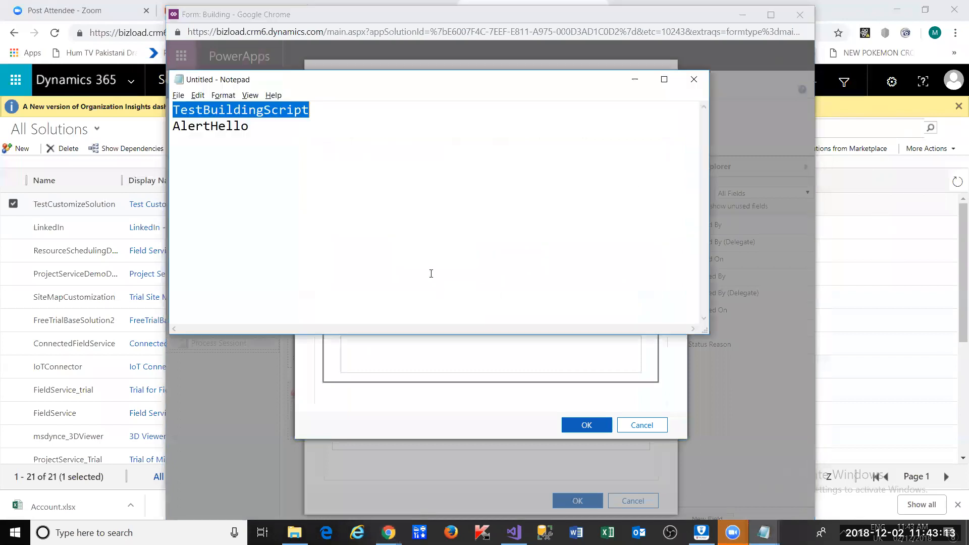
double_click(215, 126)
key("ctrl+c")
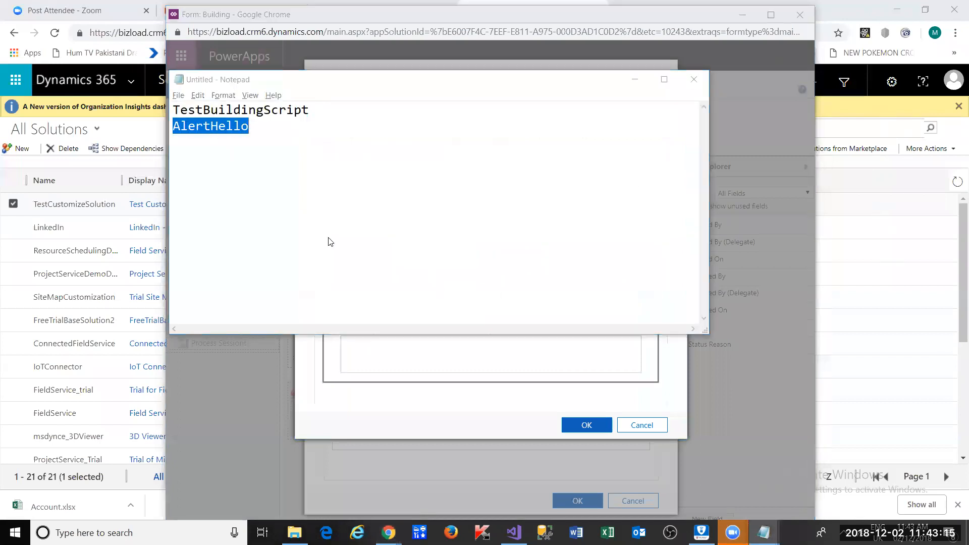
key("alt+Tab")
key("ctrl+v")
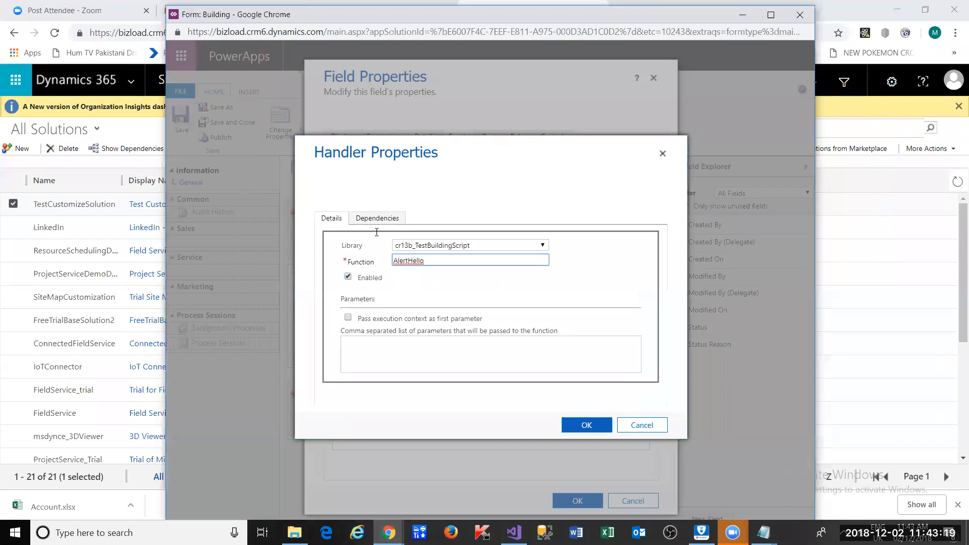
left_click(580, 425)
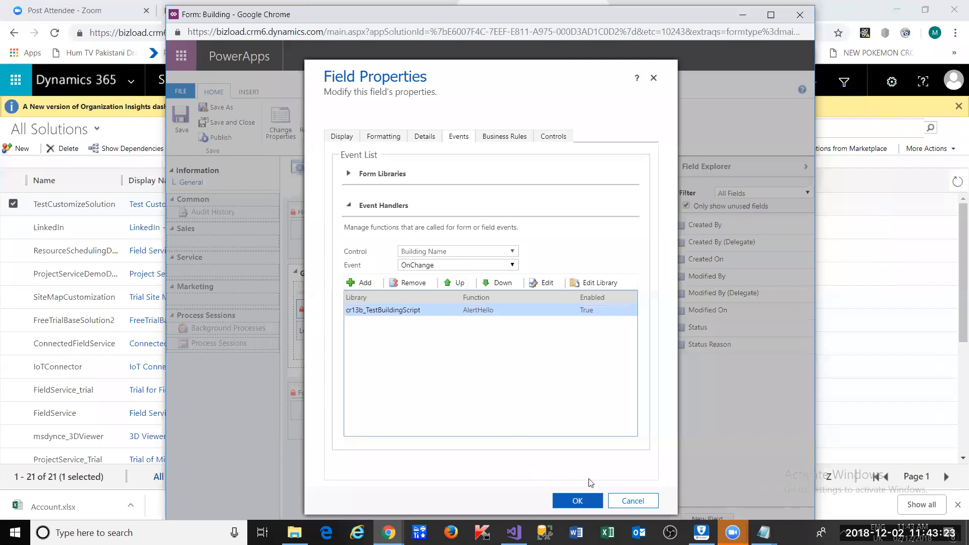
left_click(580, 502)
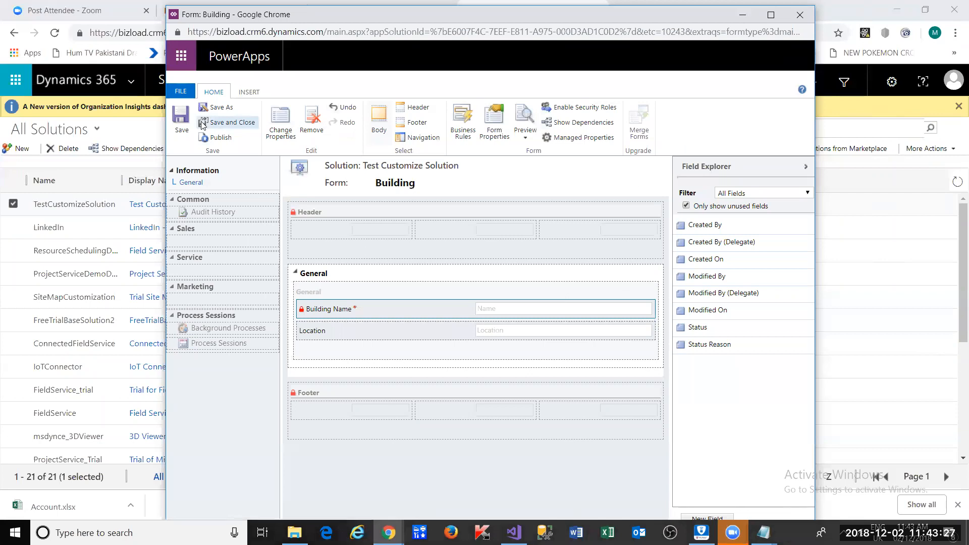
Save and close the Building form, publish all customizations, and close the solution window.
left_click(227, 126)
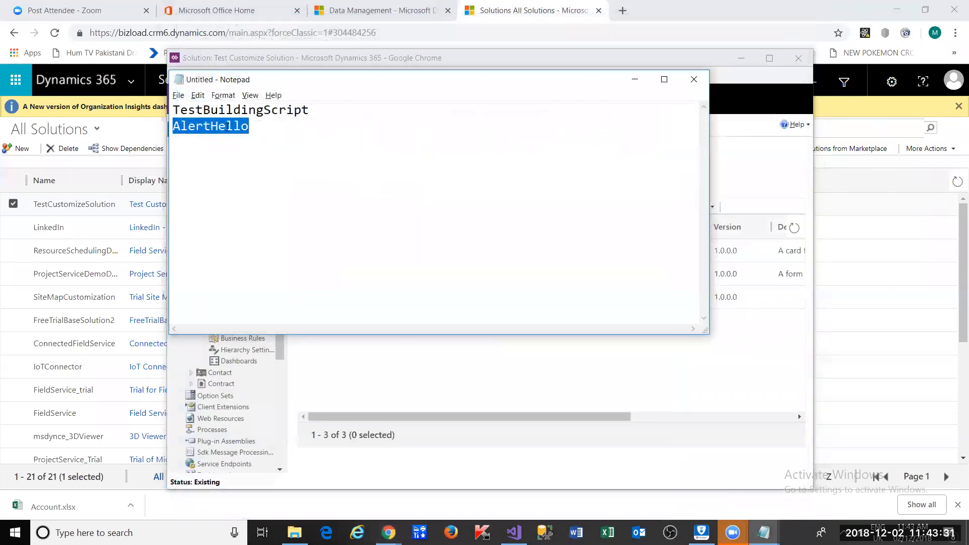
left_click(635, 79)
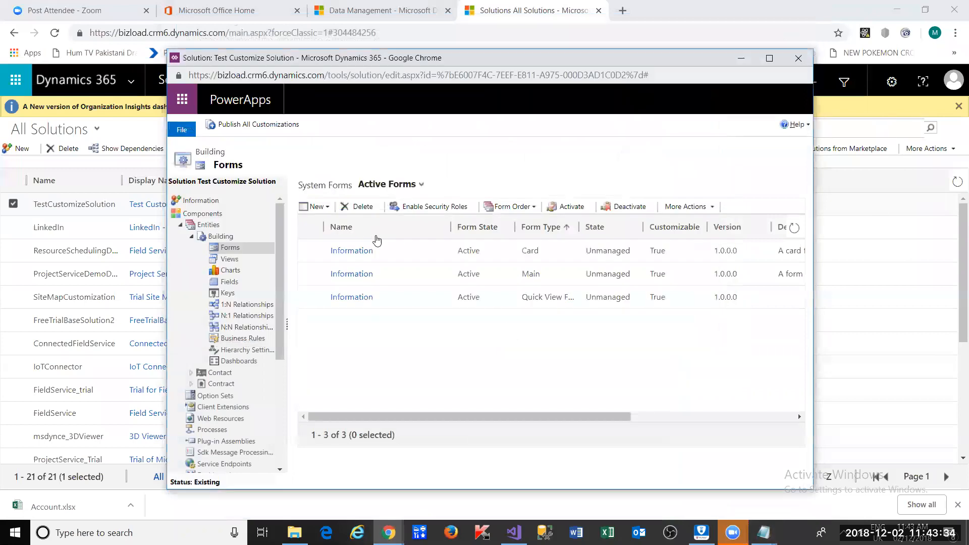
left_click(276, 129)
left_click(807, 79)
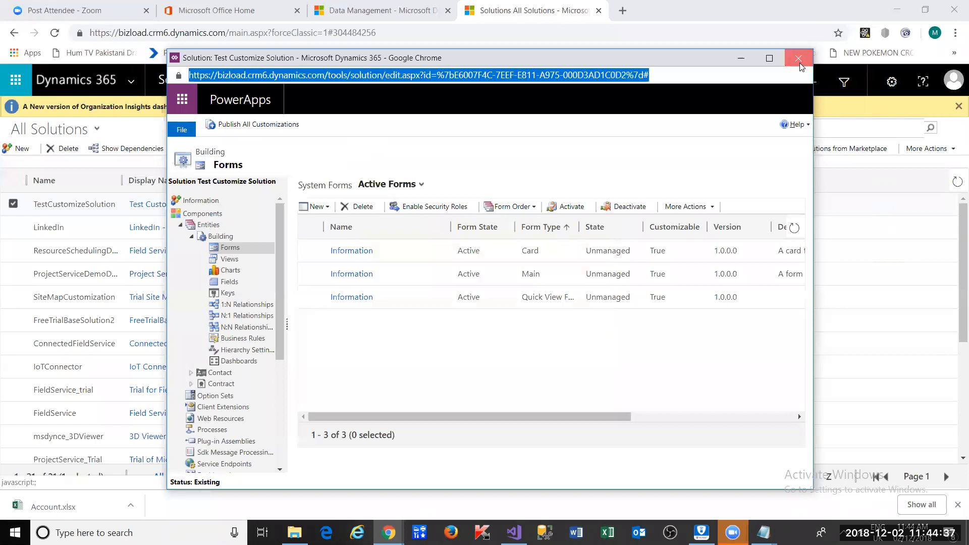
left_click(799, 64)
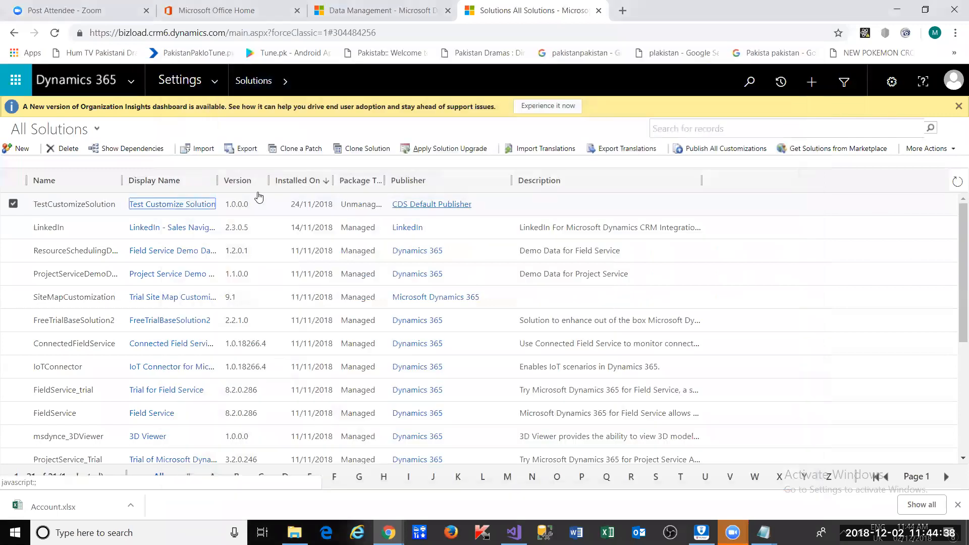
Start a new Building record from Sales > Buildings.
left_click(202, 81)
left_click(79, 126)
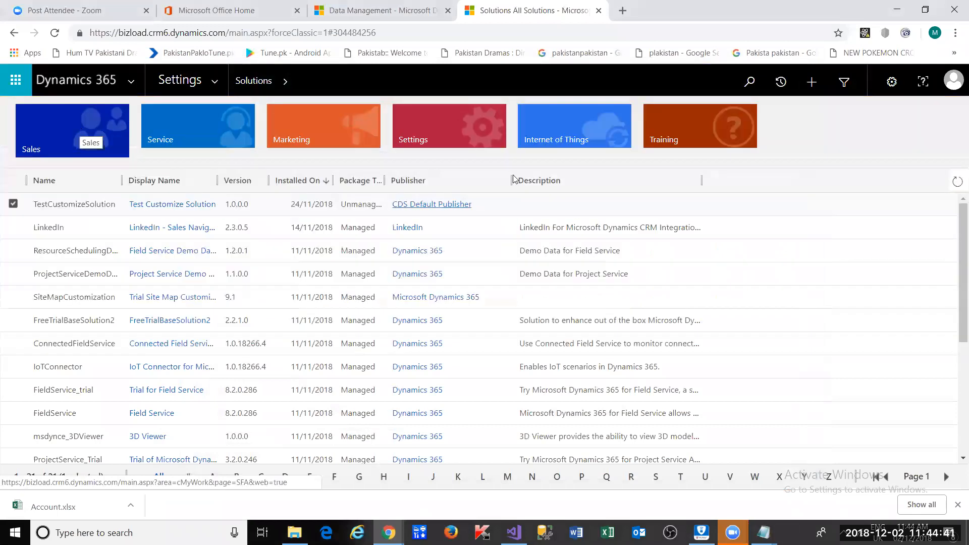
left_click(177, 202)
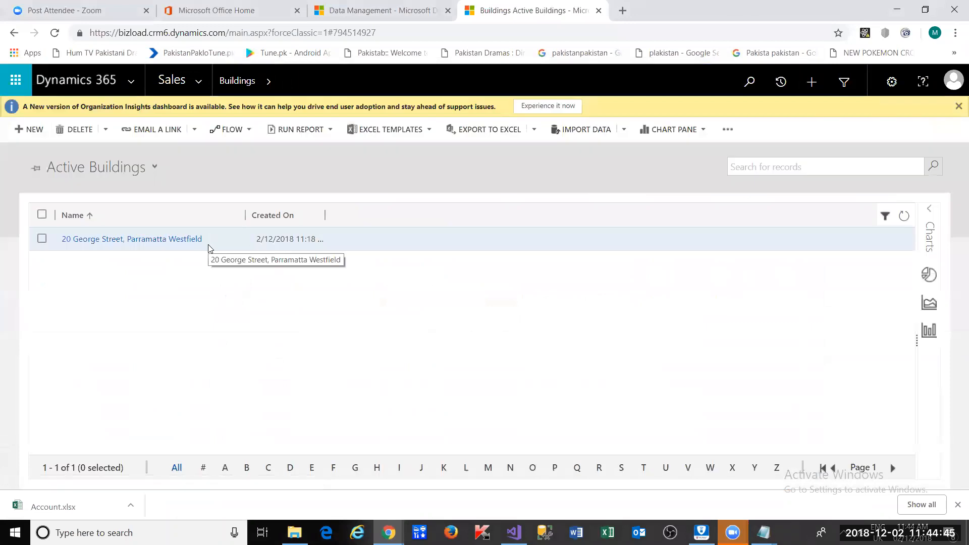
left_click(29, 130)
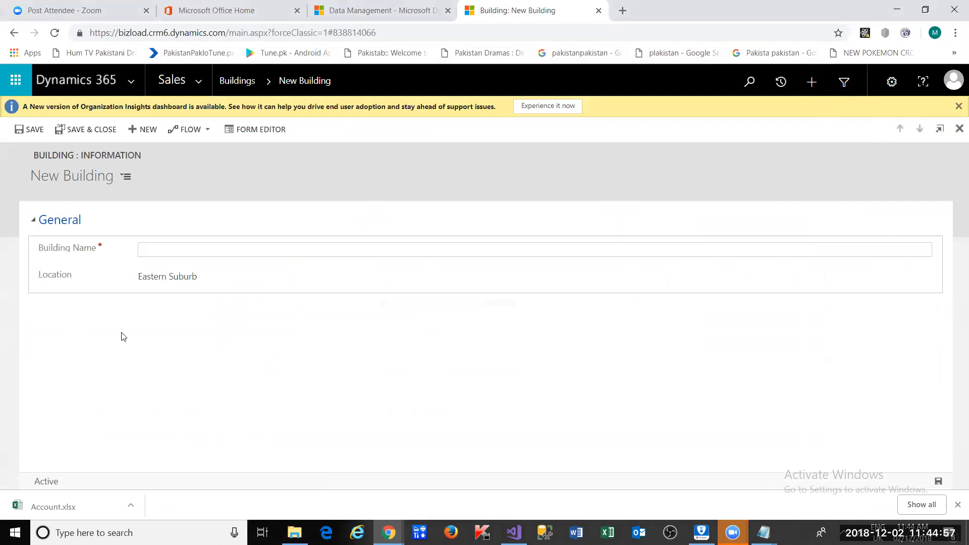
Enter 'Penrith' as the Building Name and dismiss the hello world alert.
type("Penrith")
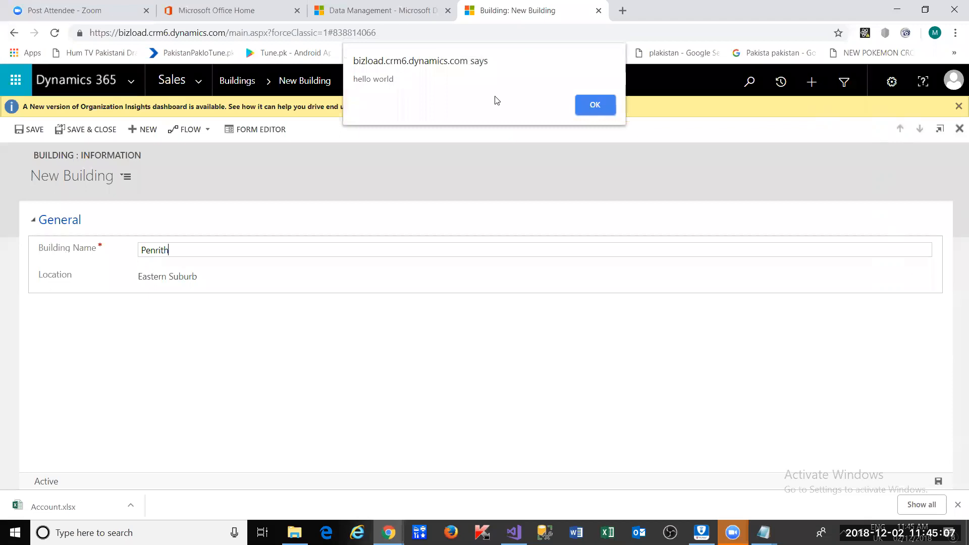
left_click(584, 113)
left_click(232, 245)
left_click(226, 273)
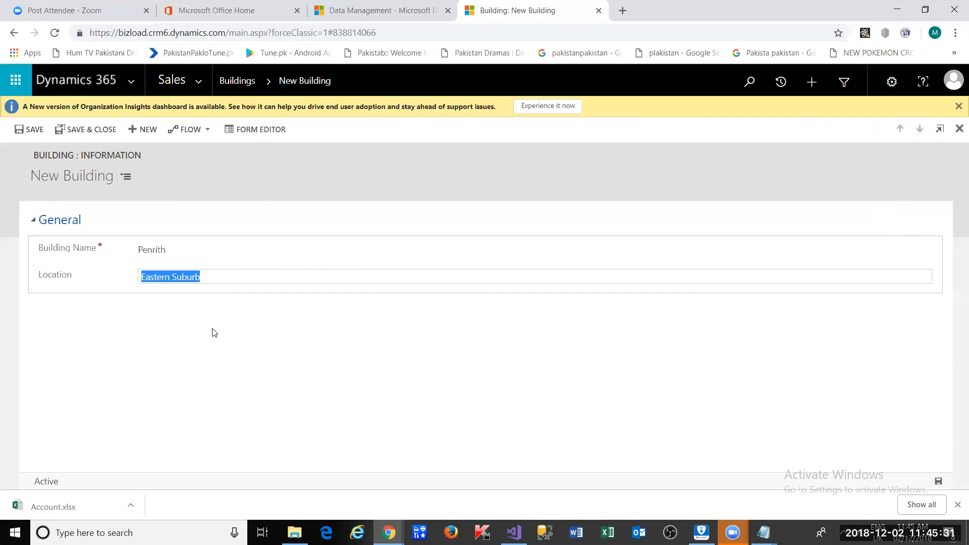
left_click(177, 253)
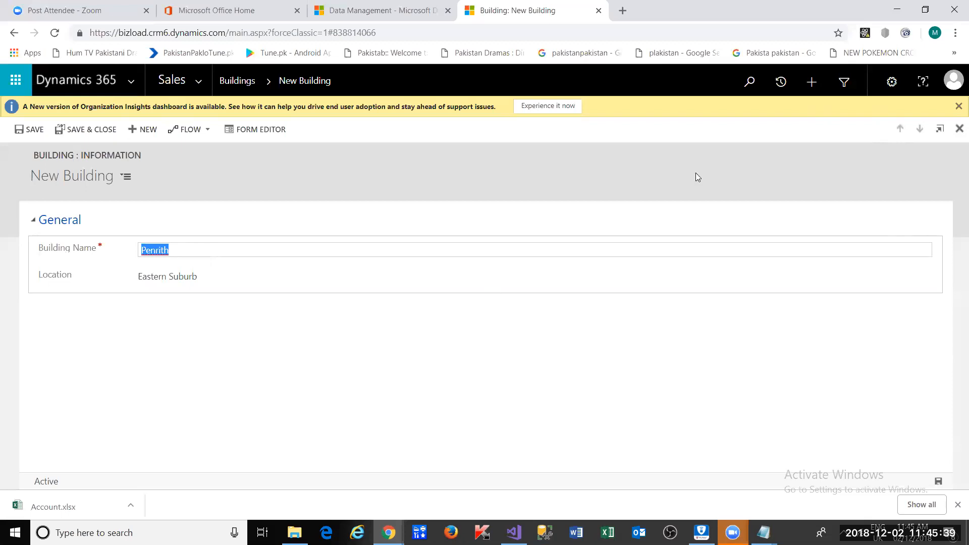
left_click_drag(764, 13, 720, 125)
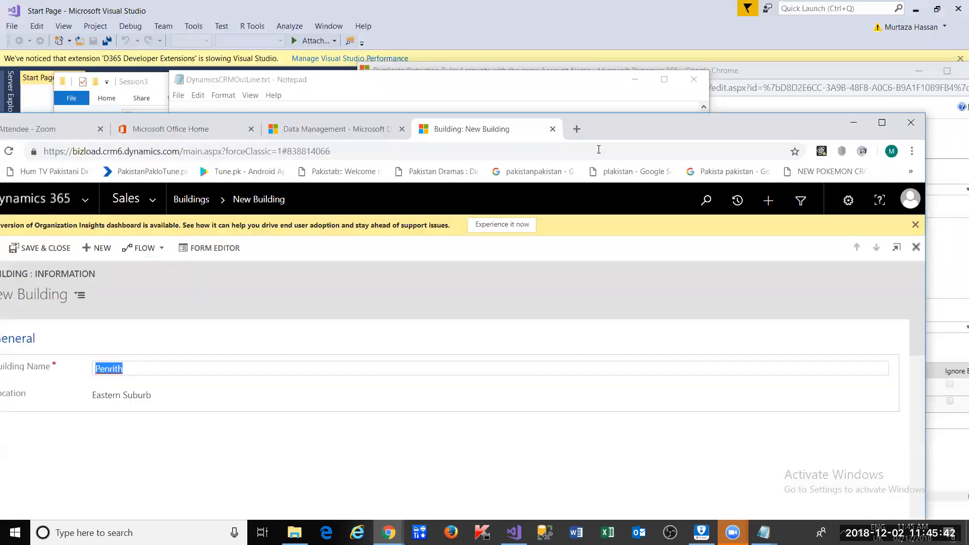
Search Google for 'dynamics crm javascript get field value' in a new tab.
left_click(578, 130)
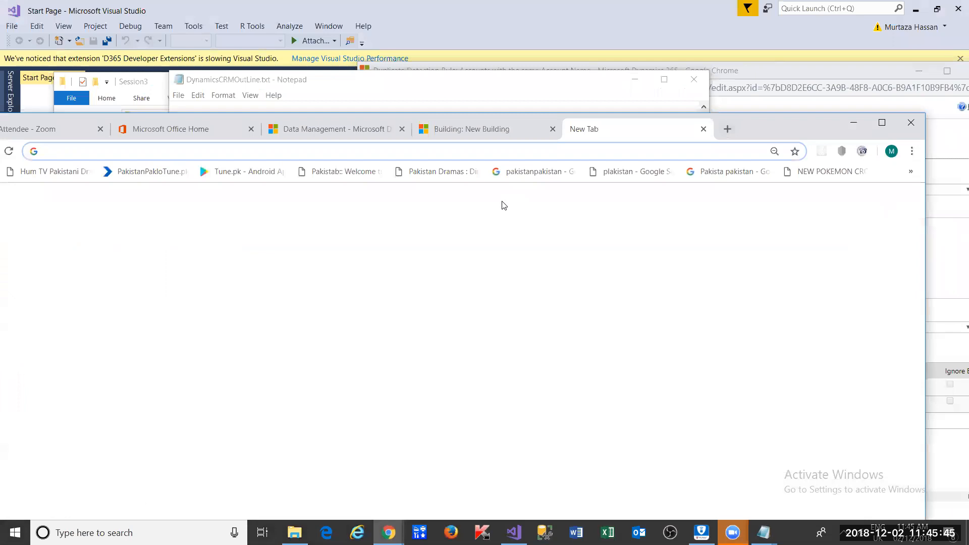
type("www.google.co")
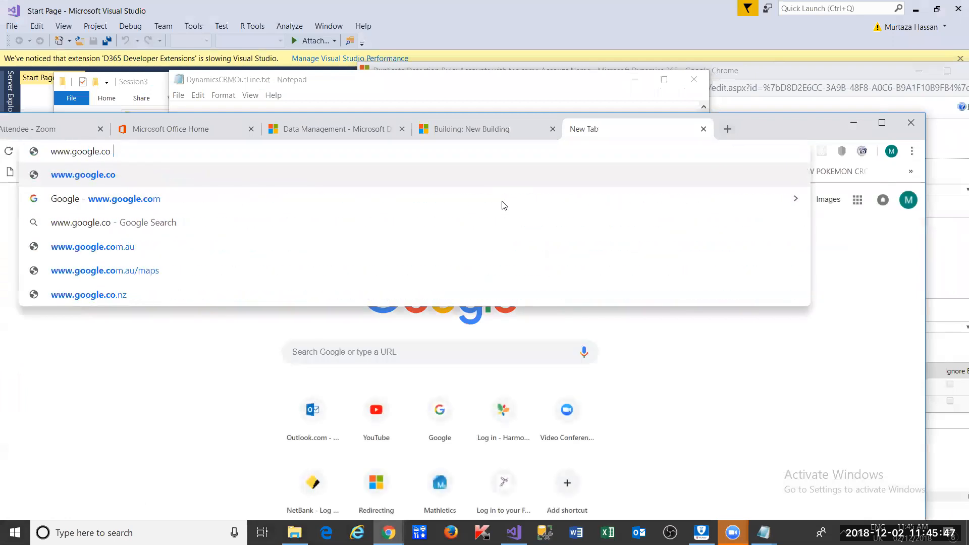
type("m")
key("Return")
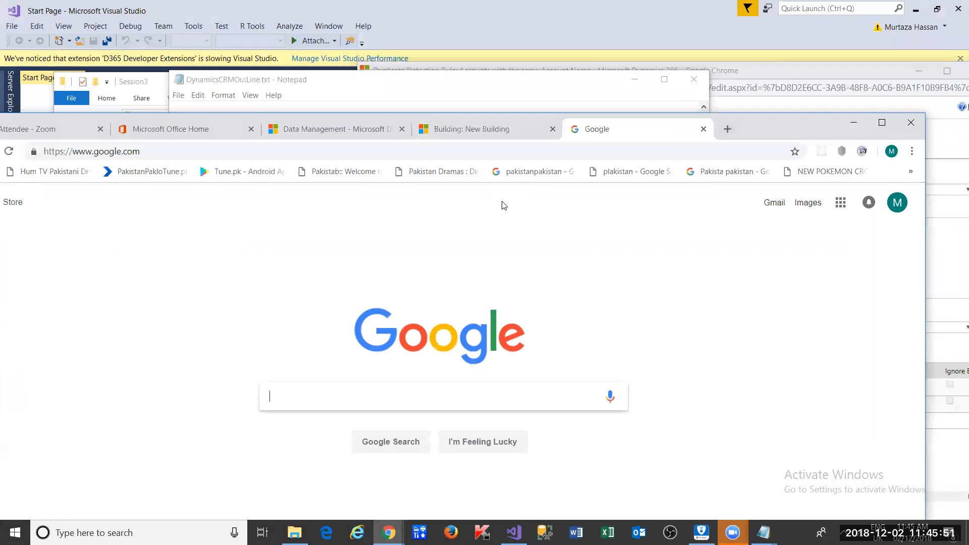
type("dyna")
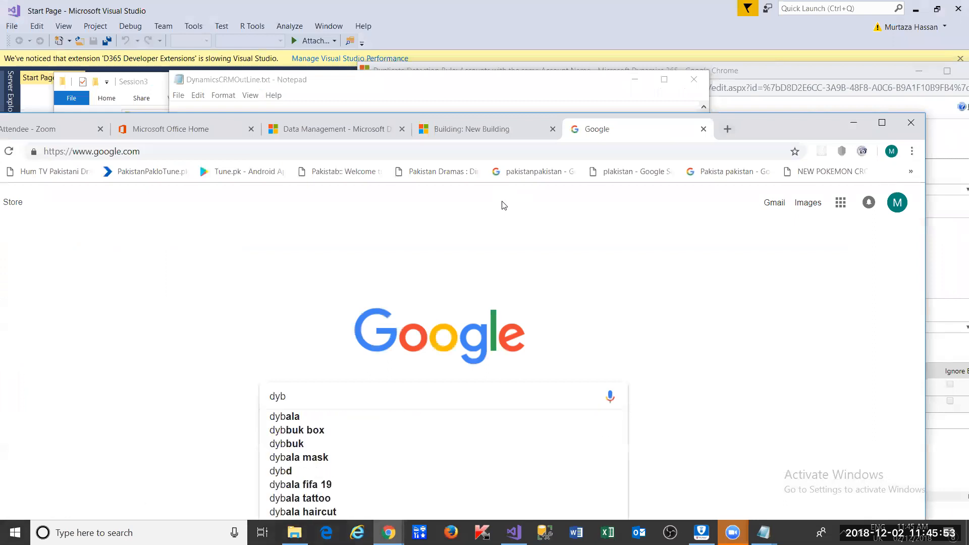
type("mics crm")
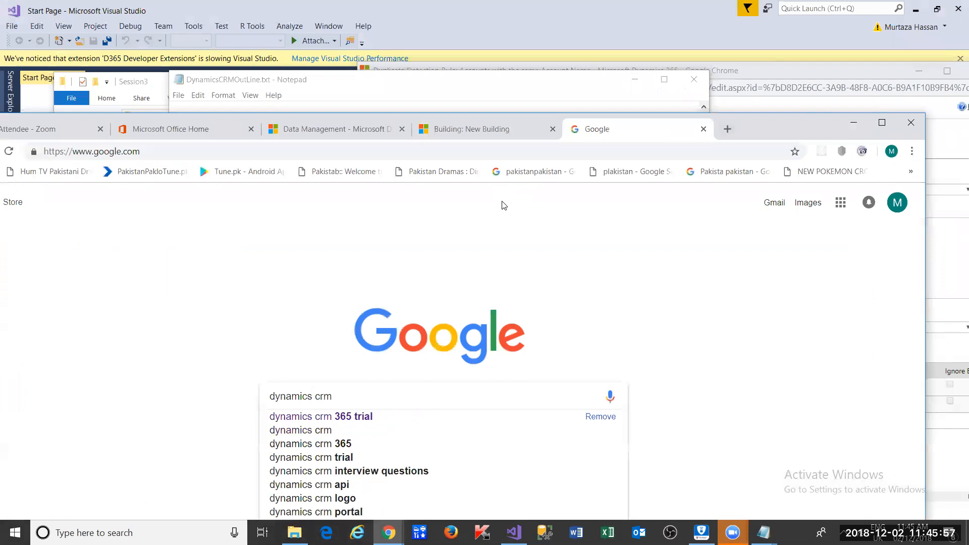
type(" jav")
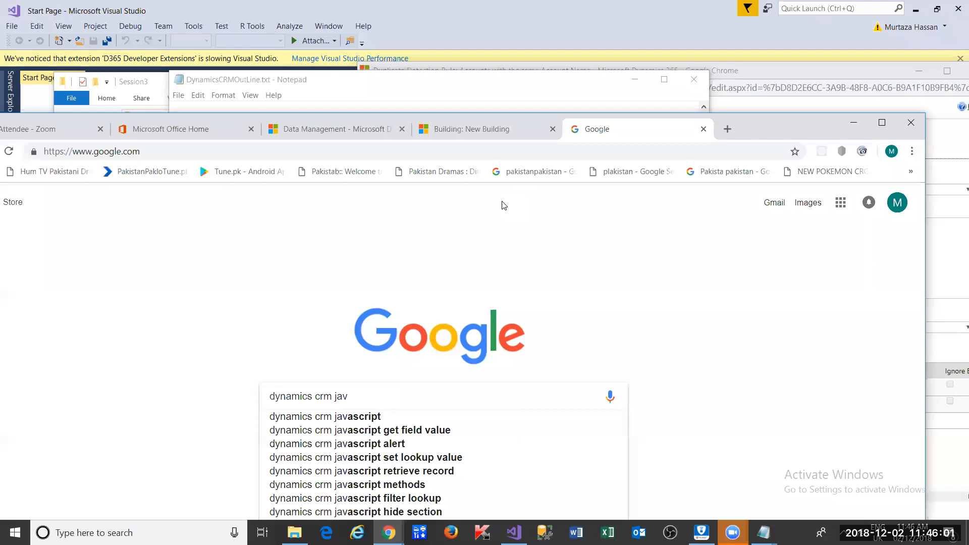
key("Down")
key("Down")
key("Return")
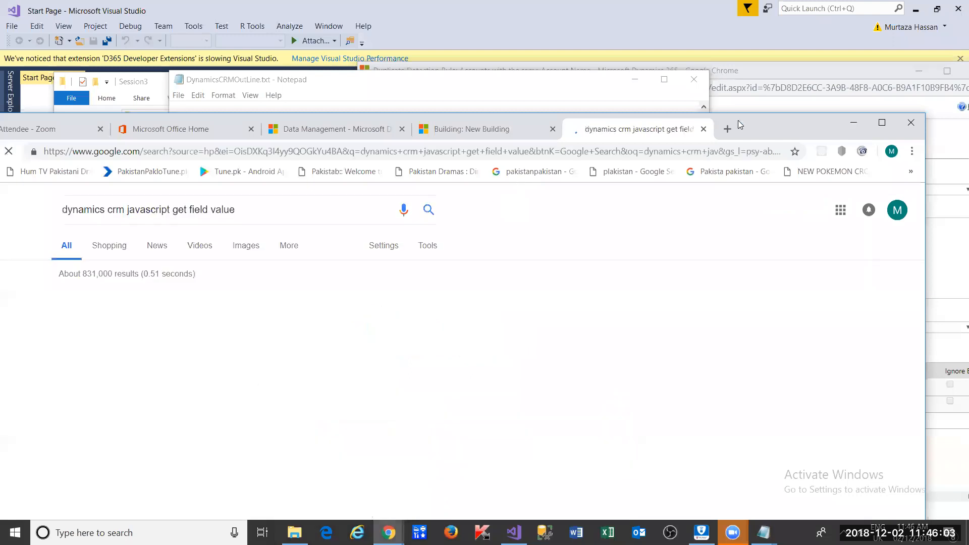
Open the first forum result in a new tab and copy its Xrm.Page.getAttribute code line.
right_click(246, 301)
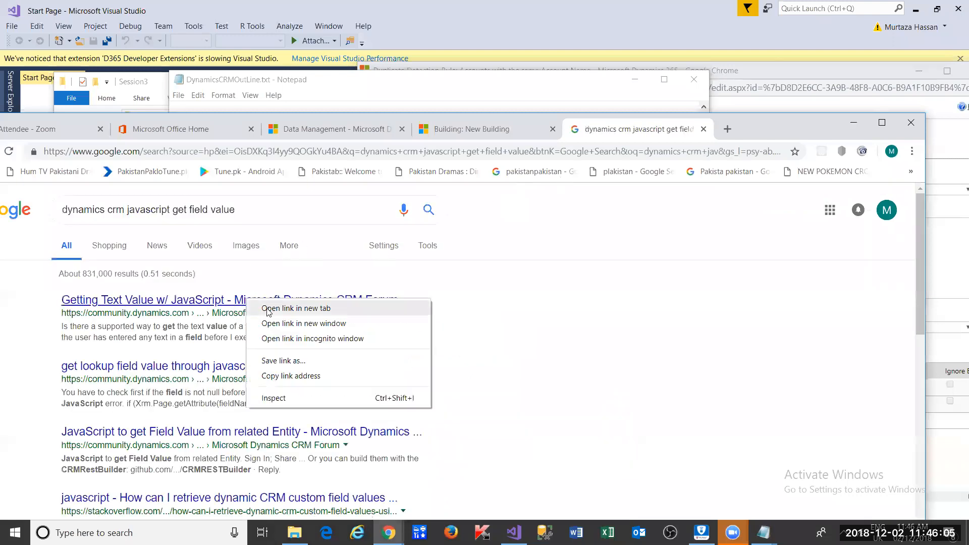
left_click(271, 311)
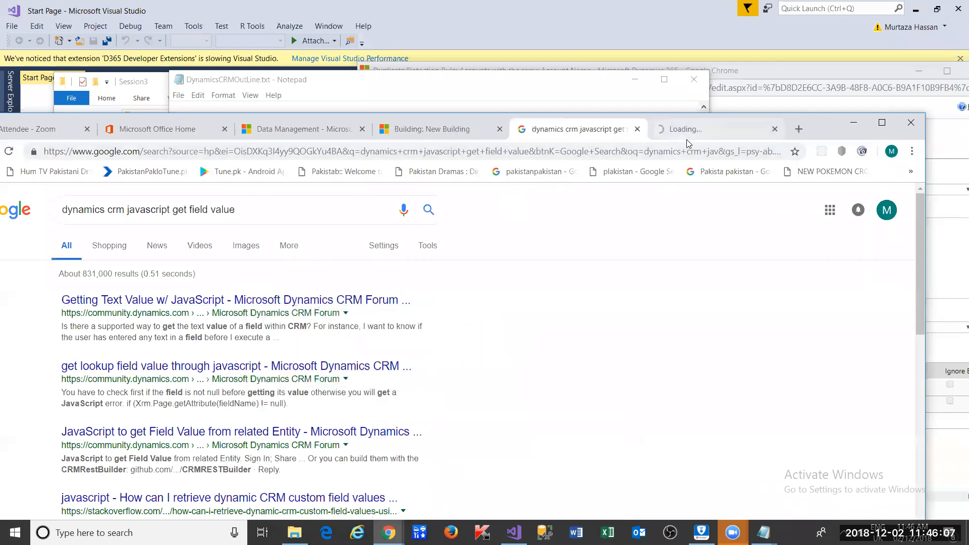
left_click(695, 139)
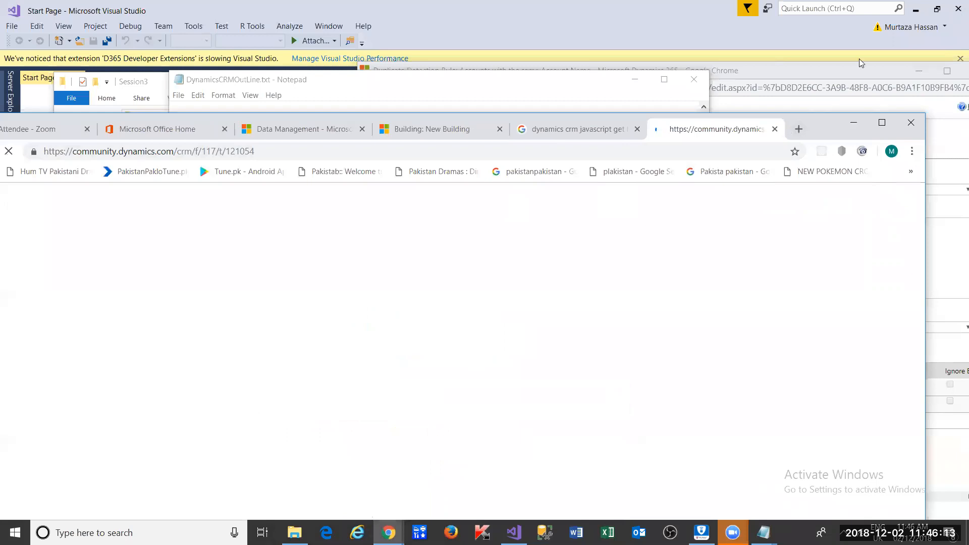
scroll(390, 346, "down", 5)
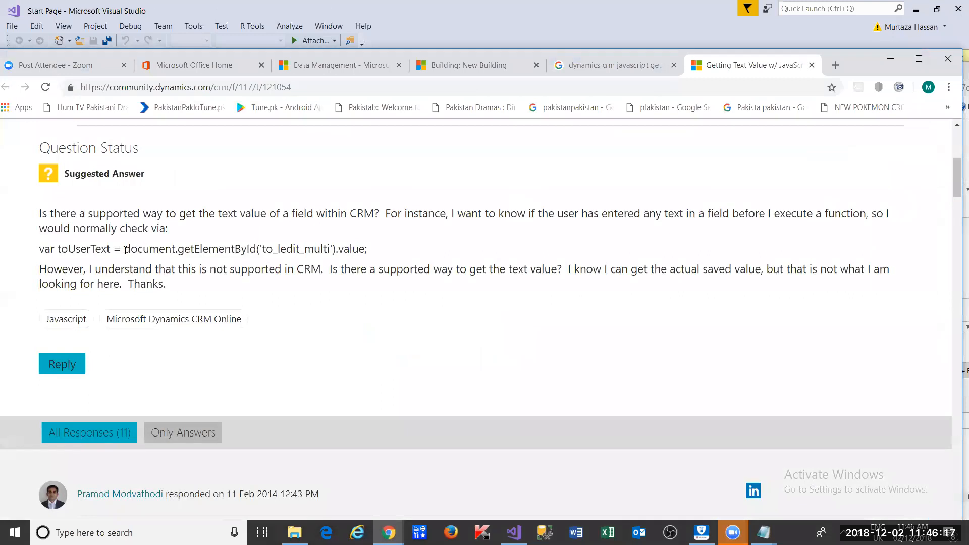
left_click_drag(125, 250, 270, 270)
left_click(272, 287)
scroll(277, 305, "down", 6)
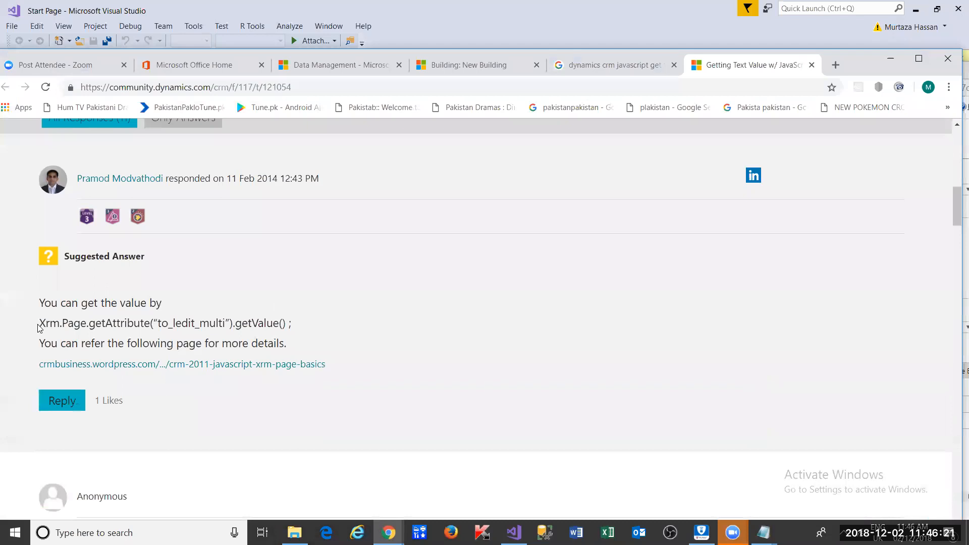
left_click_drag(40, 325, 285, 327)
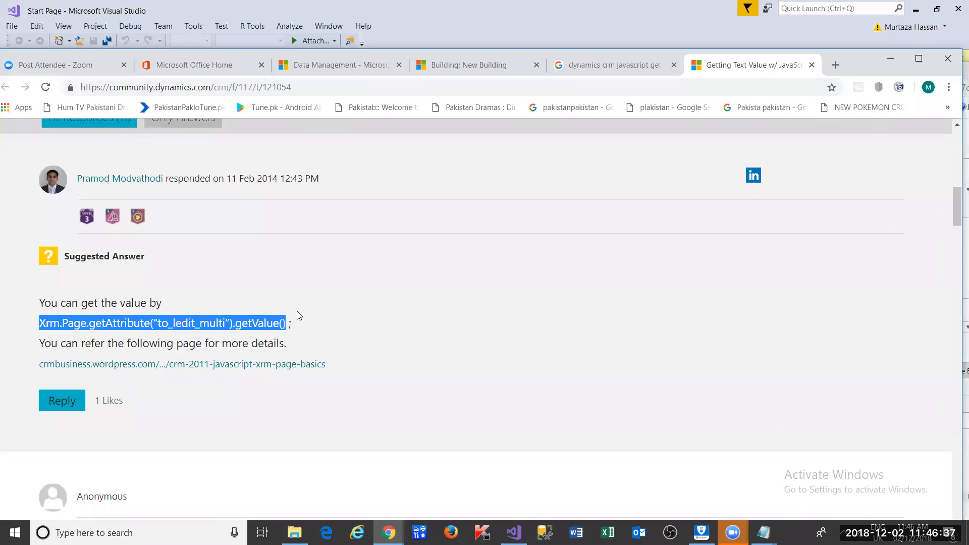
left_click_drag(294, 324, 42, 323)
key("ctrl+c")
key("alt+Tab")
key("alt+Tab")
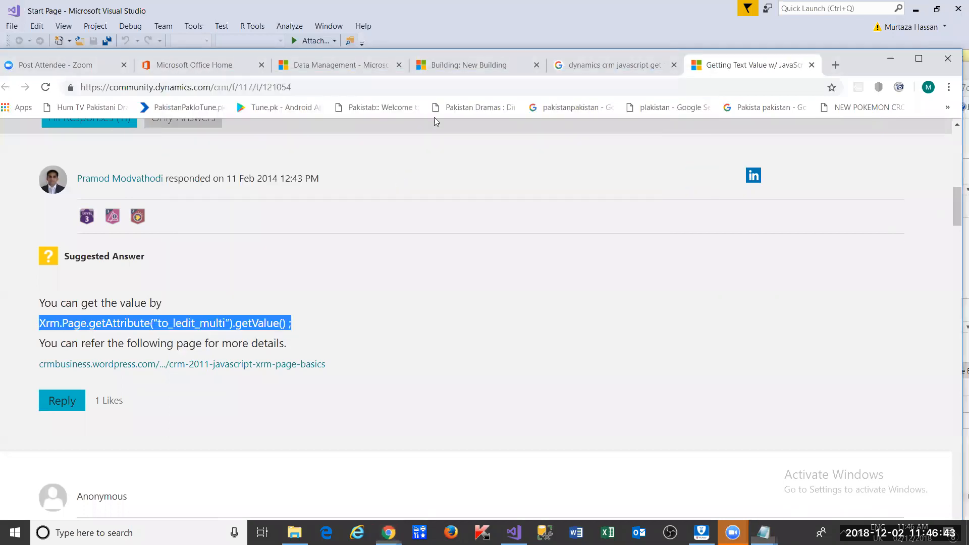
left_click(462, 70)
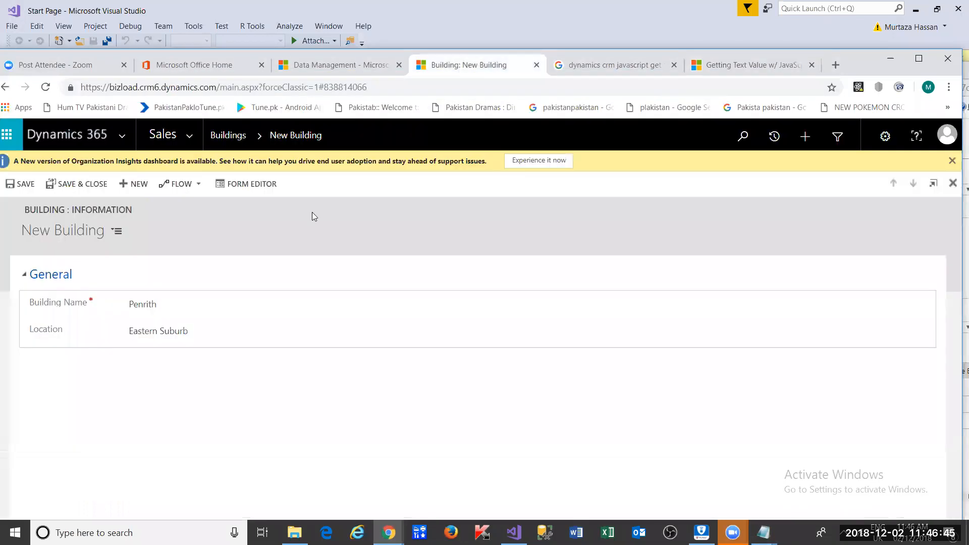
Open TestBuildingScript from TestCustomizeSolution's Web Resources via Settings > Solutions.
left_click(357, 68)
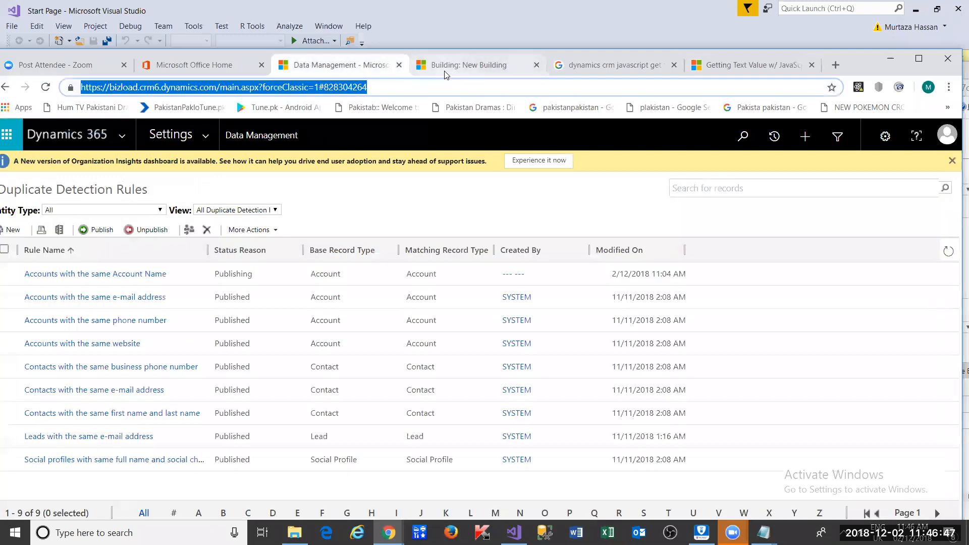
left_click(449, 68)
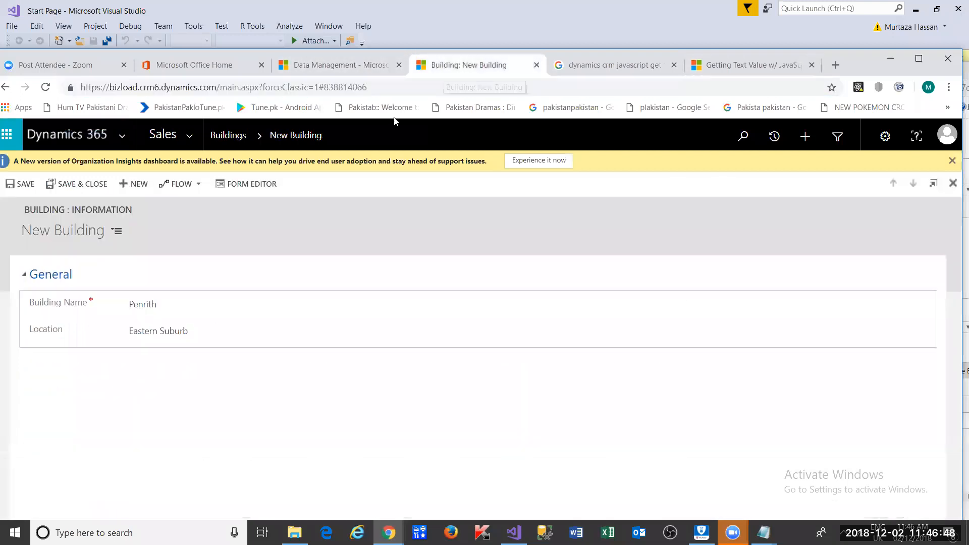
left_click(351, 73)
left_click(203, 135)
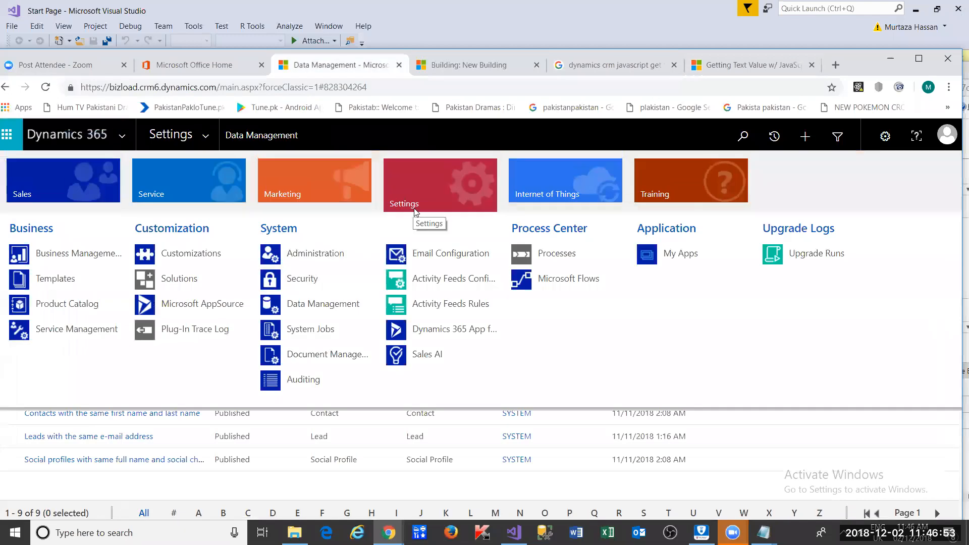
left_click(189, 285)
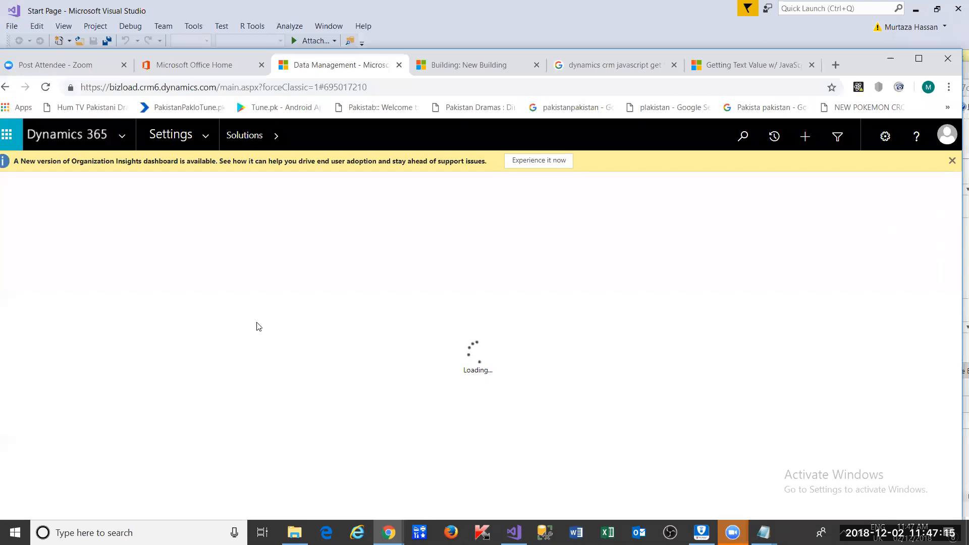
double_click(102, 259)
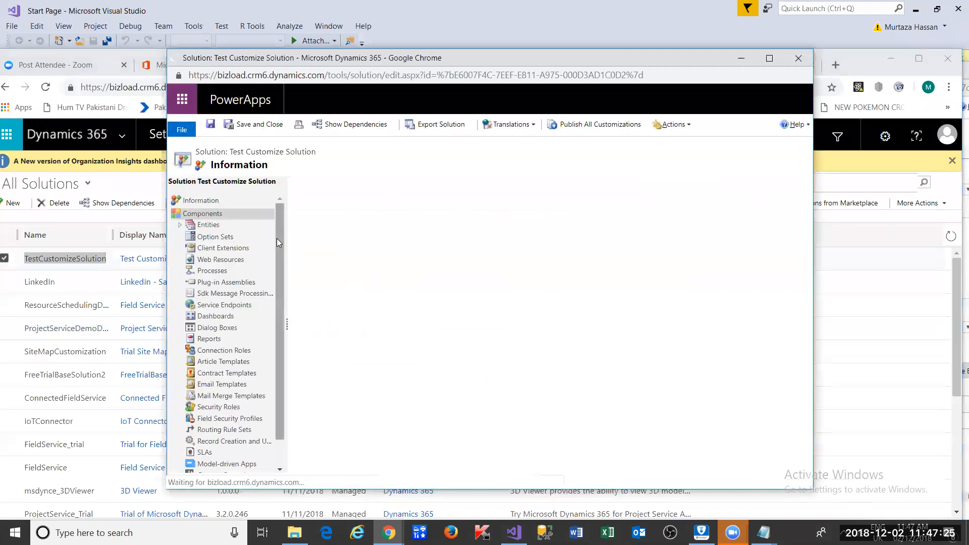
left_click_drag(277, 238, 275, 256)
left_click(218, 241)
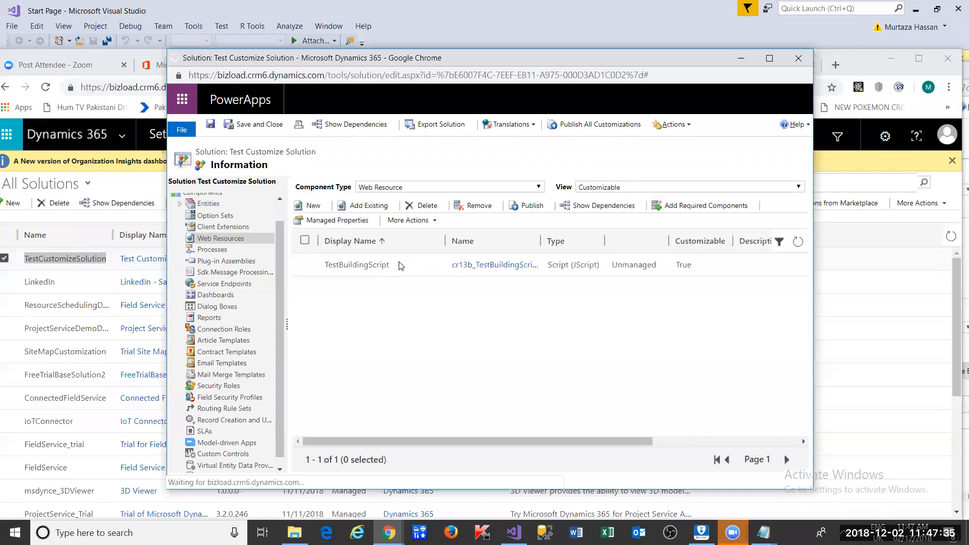
left_click(408, 267)
double_click(407, 266)
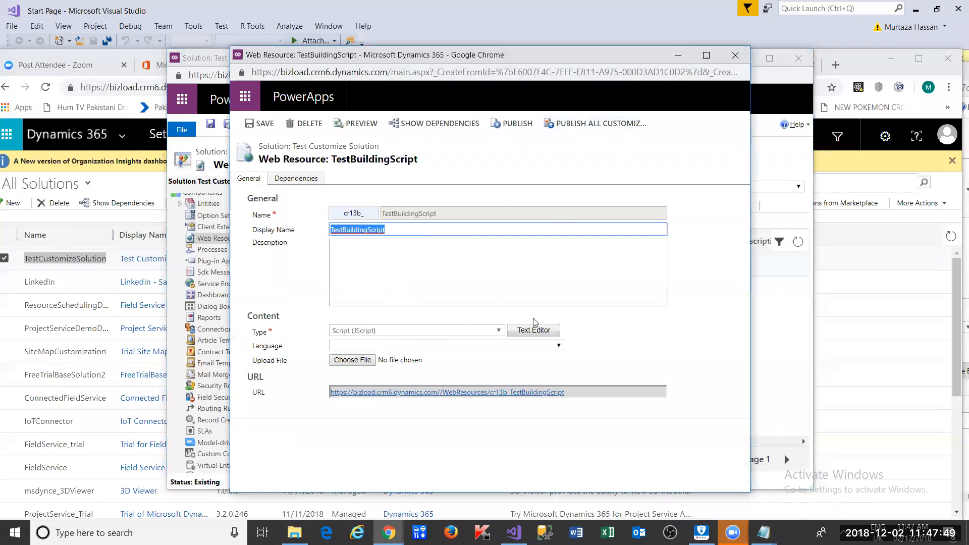
In the Text Editor, replace 'hello world' in the alert with the copied getValue() code.
left_click(533, 332)
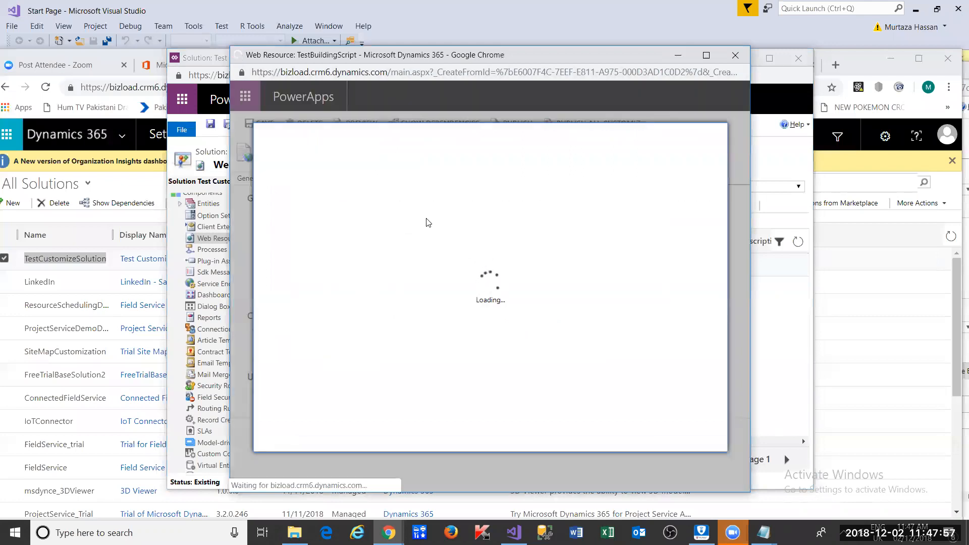
left_click(355, 241)
key("ctrl+shift+Left")
key("ctrl+shift+Left")
key("ctrl+shift+Left")
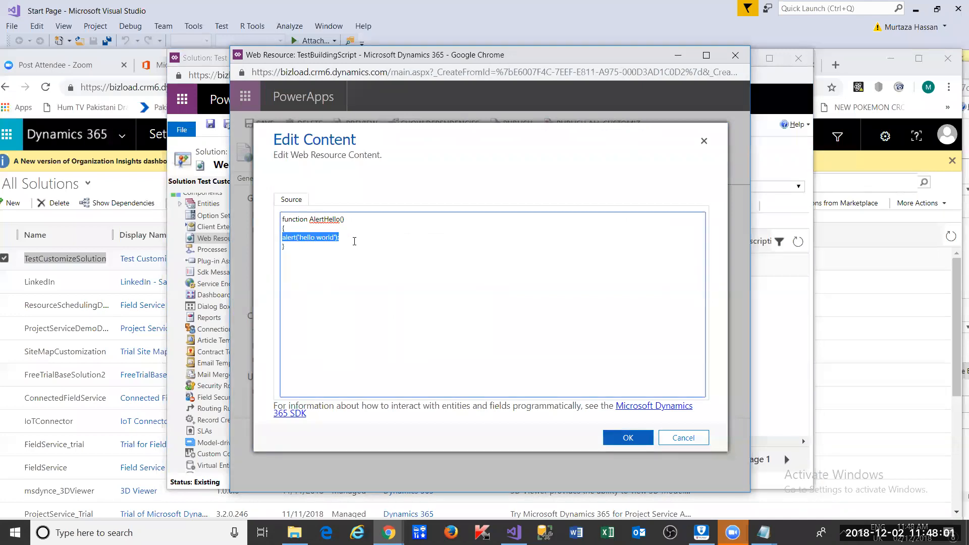
key("Right")
key("Left")
key("Left")
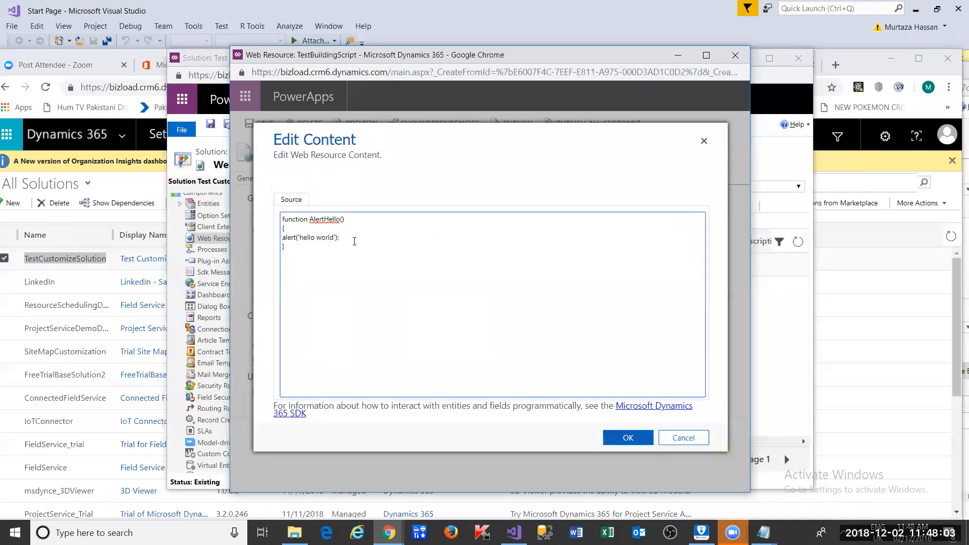
key("shift+Left")
key("shift+Left")
key("shift+Left")
key("shift+Left")
key("shift+Left")
key("shift+Left")
key("shift+Left")
key("shift+Left")
key("shift+Left")
key("shift+Left")
key("shift+Left")
key("shift+Left")
key("ctrl+v")
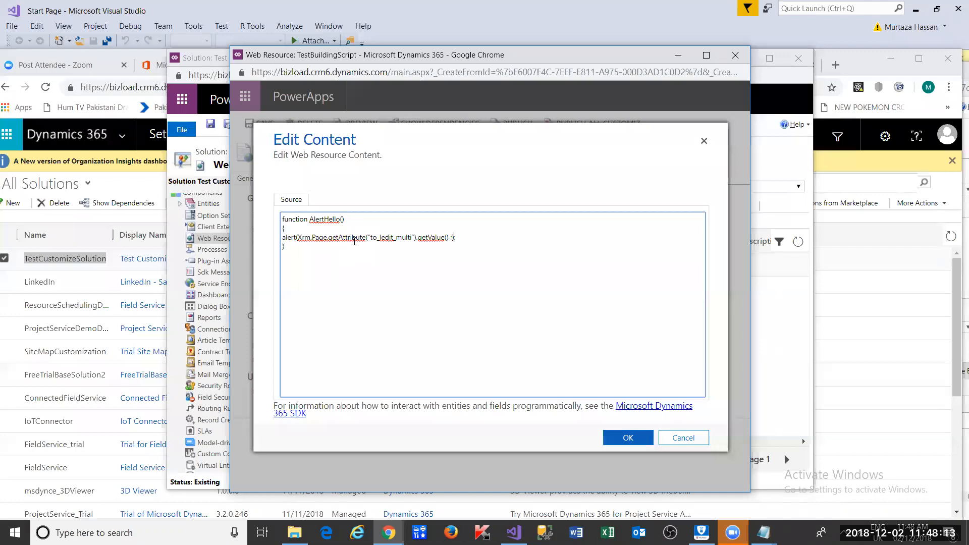
key("BackSpace")
Change the attribute name to "name", save the script, and publish all customizations.
key("Left")
key("ctrl+shift+Left")
key("ctrl+shift+Left")
key("shift+Right")
key("shift+Right")
type("name")
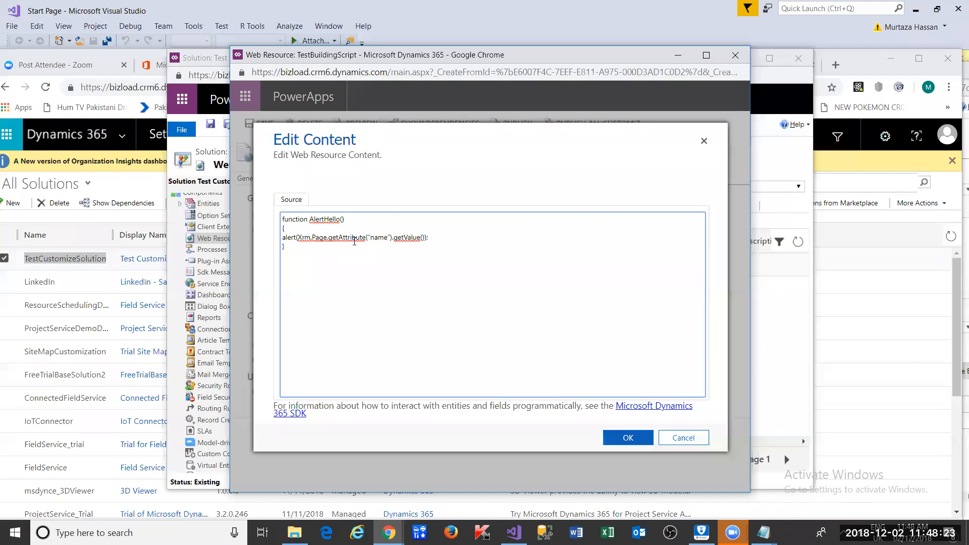
left_click(625, 442)
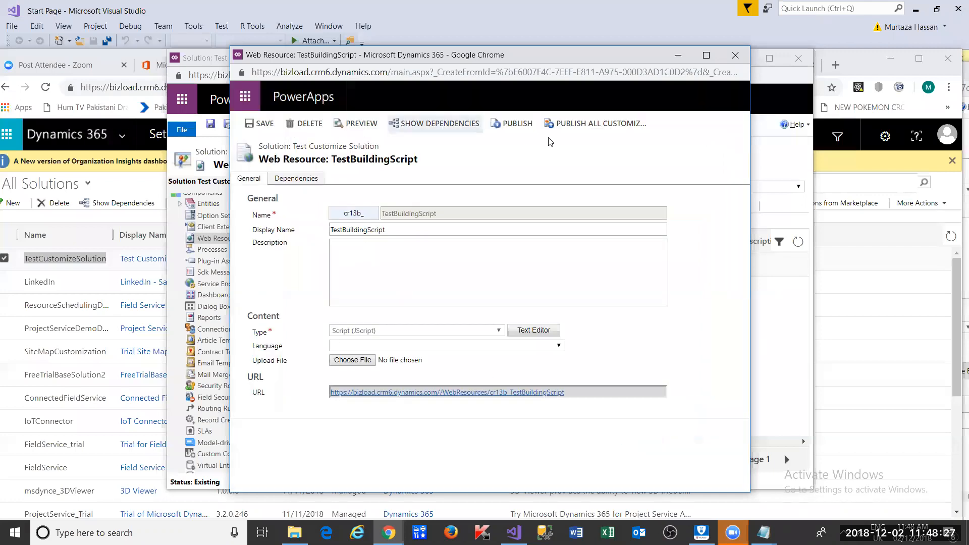
left_click(584, 126)
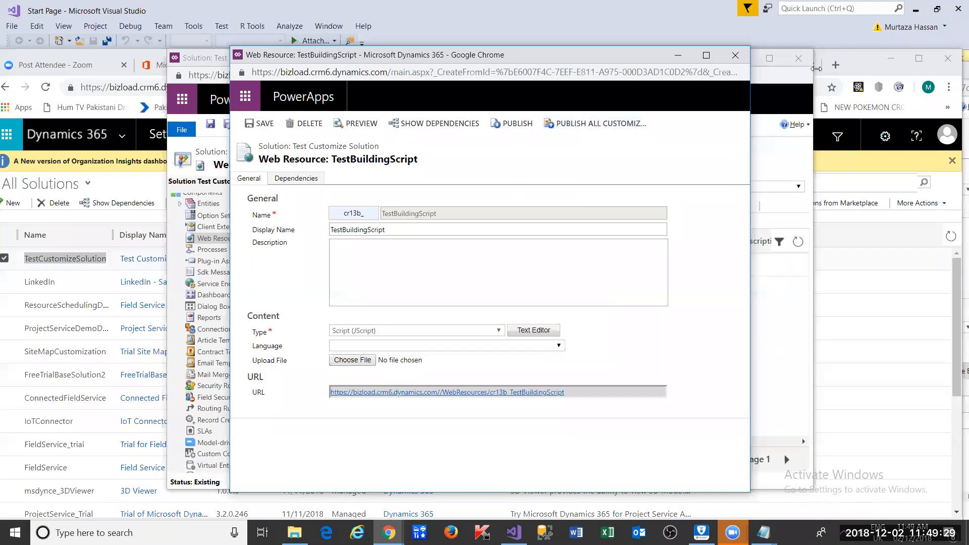
Close the TestBuildingScript web resource window once customizations are published.
left_click(735, 56)
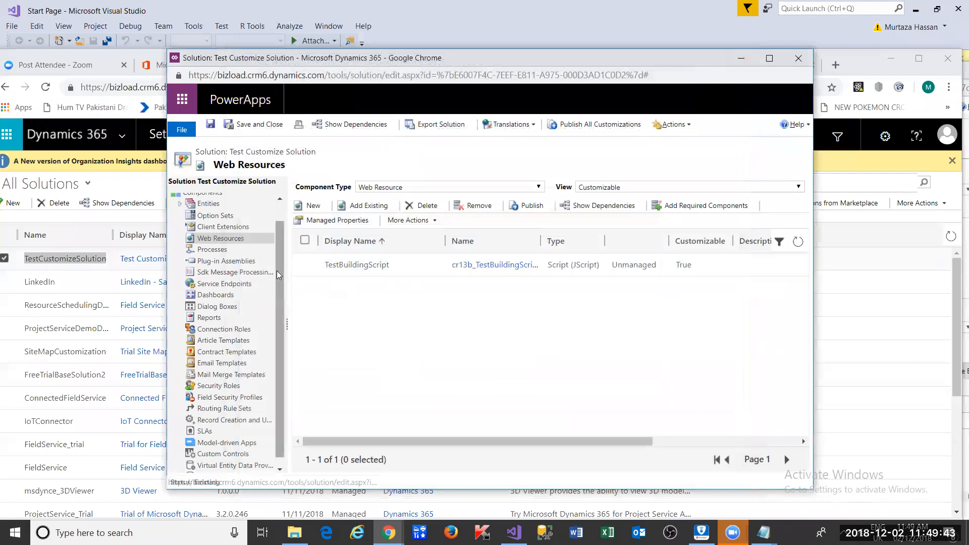
Expand Entities in the solution tree, then close the Test Customize Solution editor.
scroll(275, 252, "up", 1)
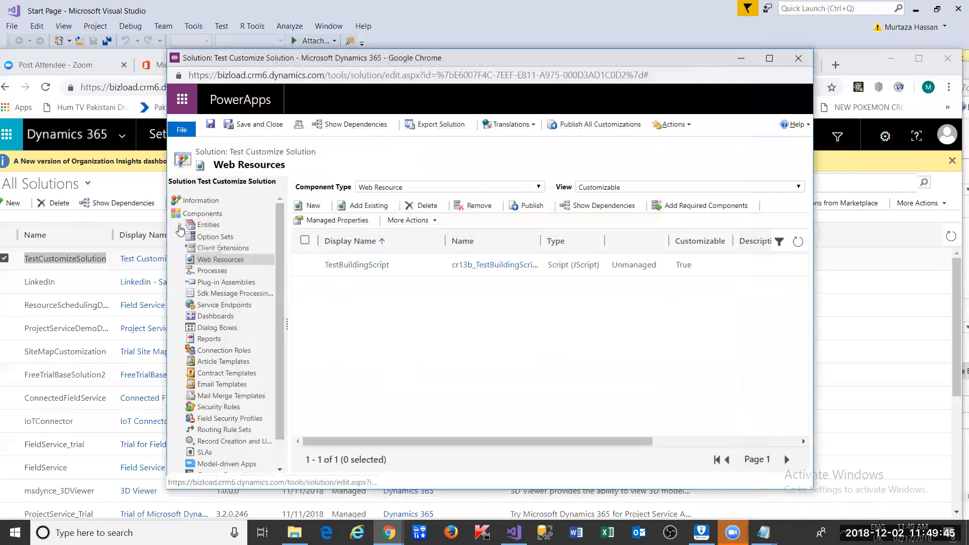
left_click(179, 225)
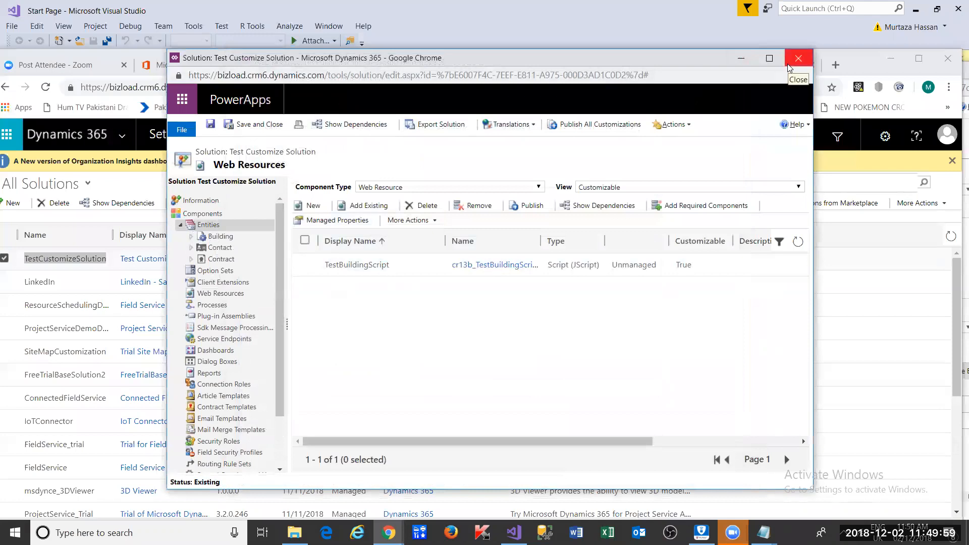
left_click(804, 59)
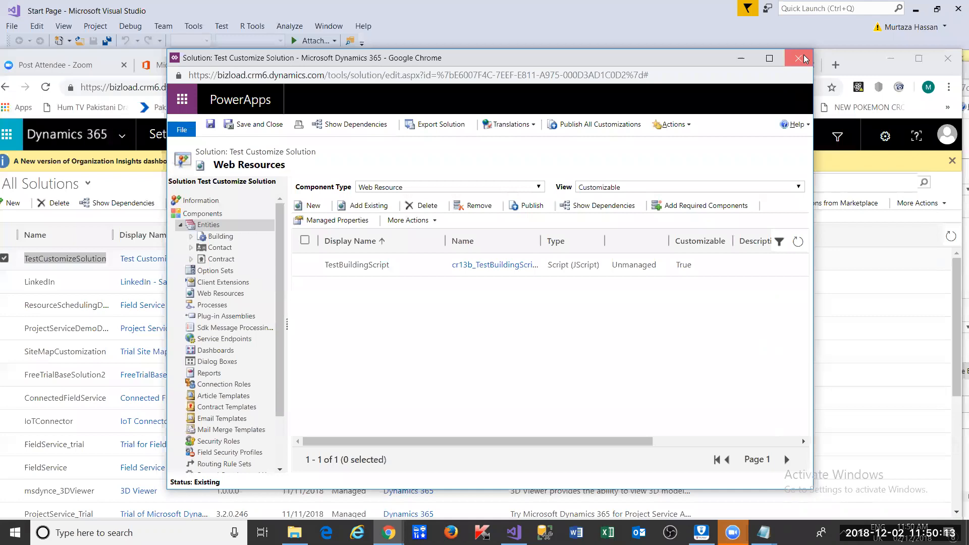
left_click(804, 60)
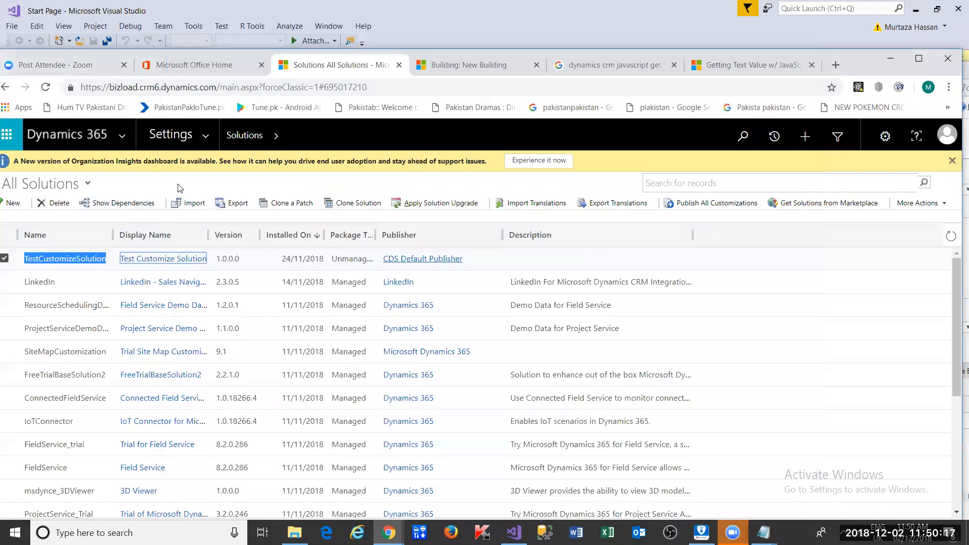
Go to Sales > Extensions > Buildings and sort Active Buildings by Name.
left_click(214, 141)
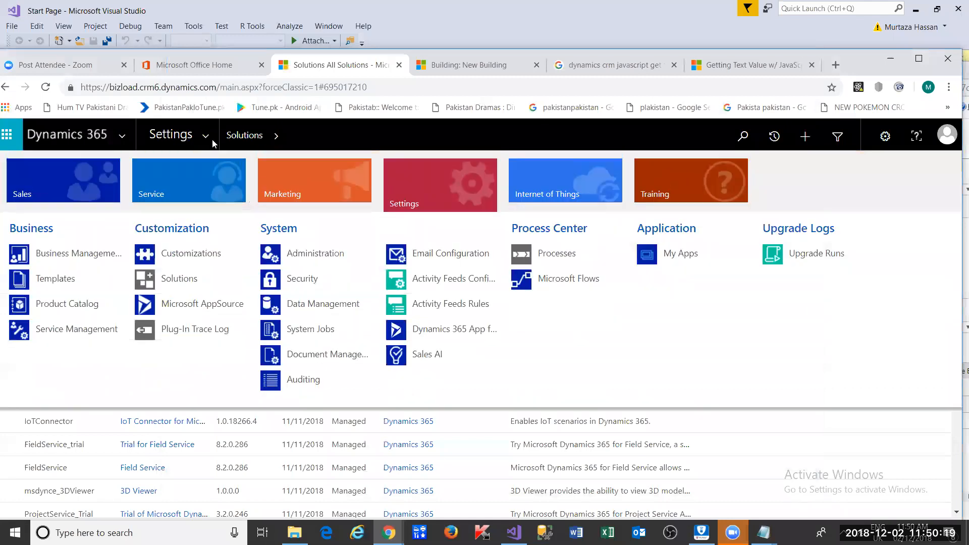
scroll(840, 324, "down", 3)
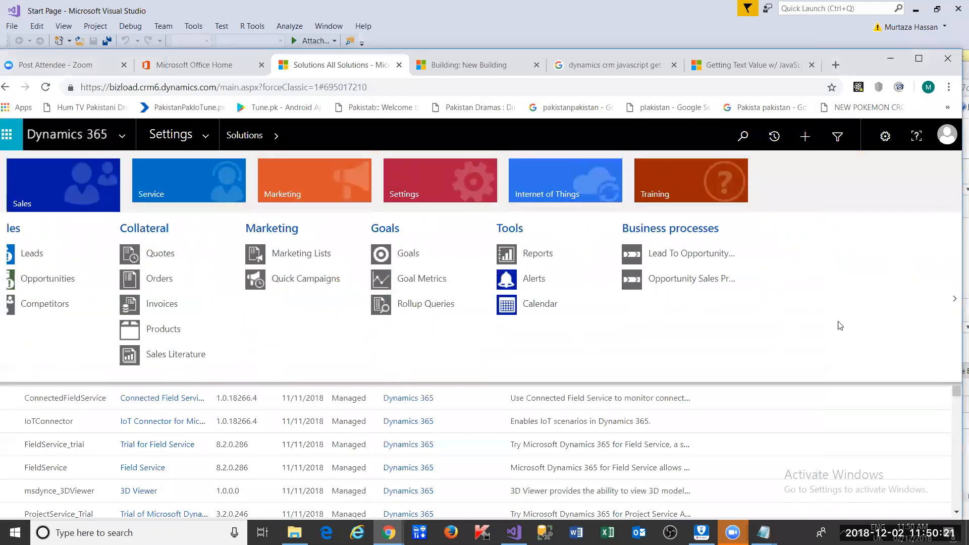
scroll(113, 260, "up", 3)
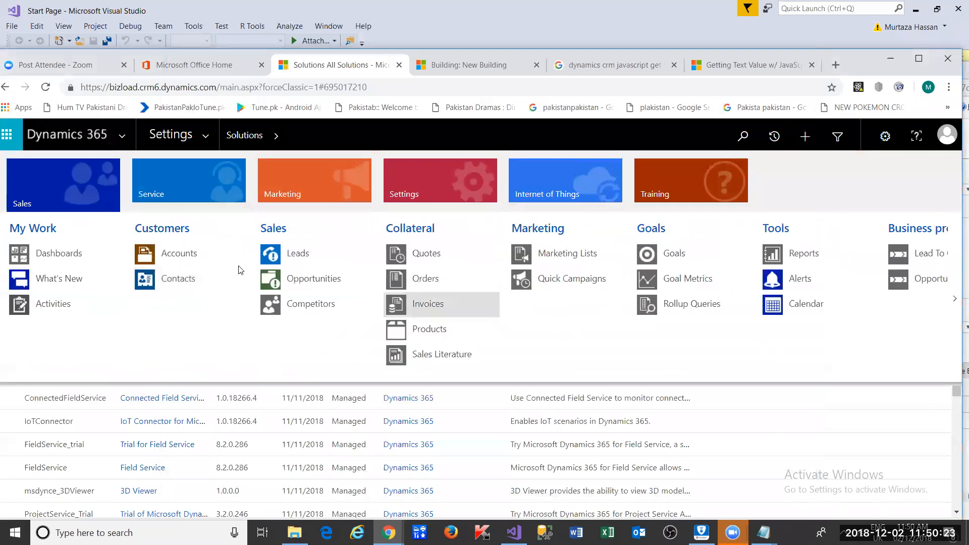
scroll(396, 324, "down", 3)
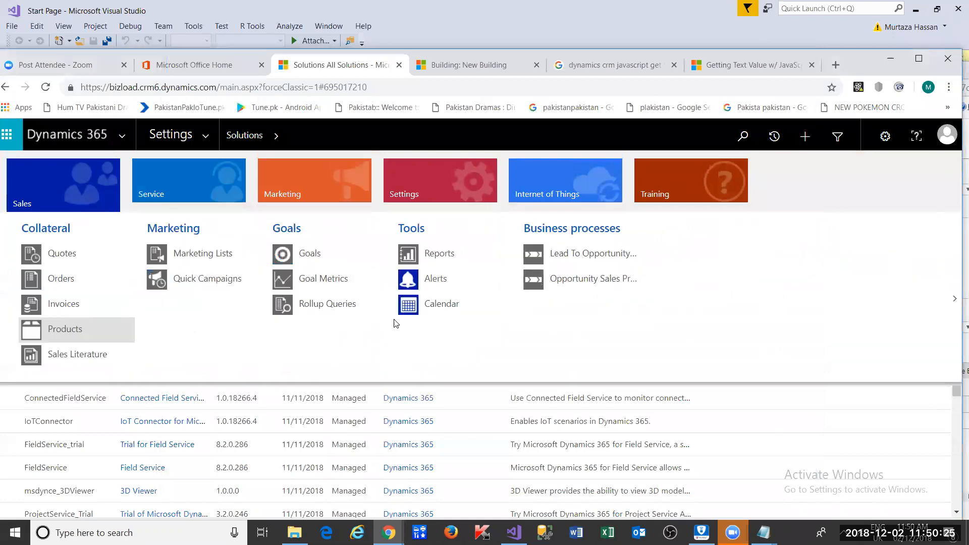
scroll(121, 253, "up", 3)
left_click(42, 259)
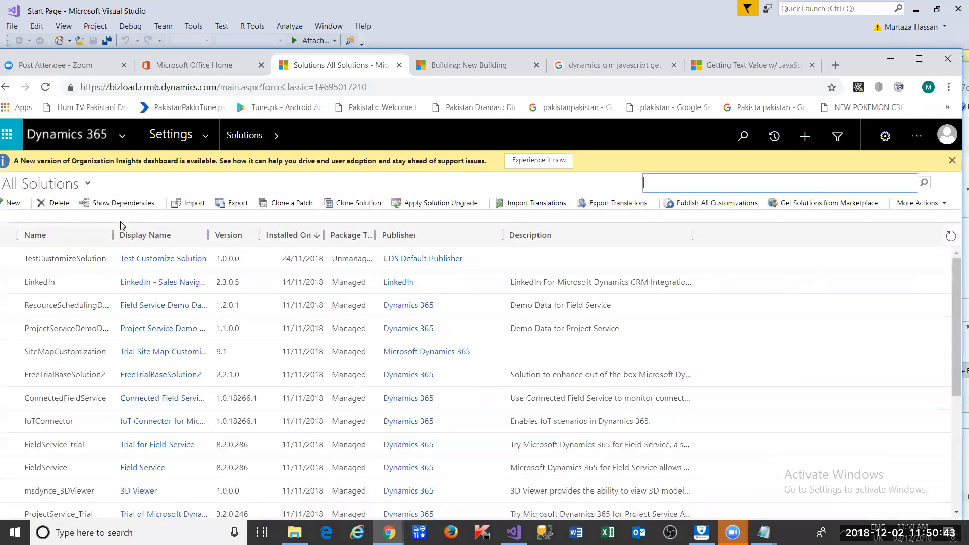
left_click(205, 137)
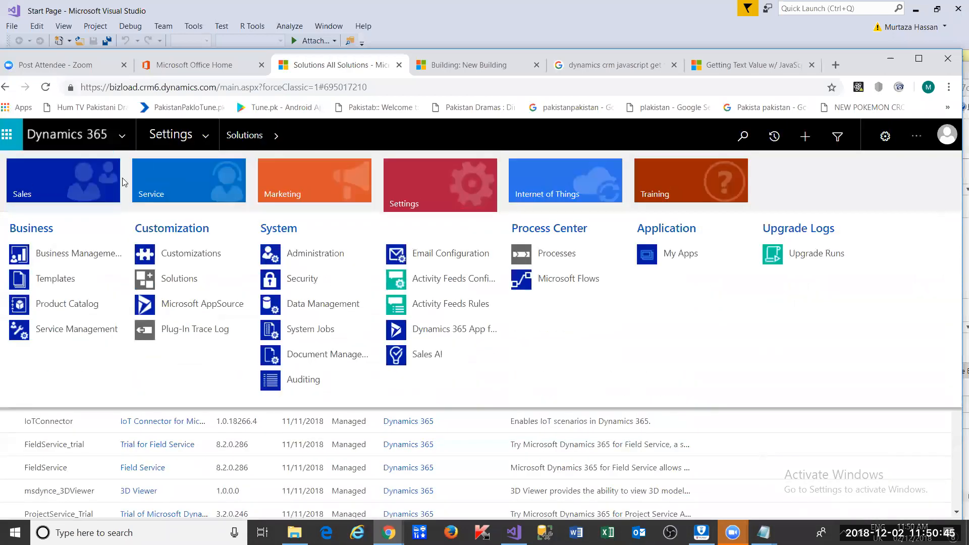
scroll(172, 283, "down", 5)
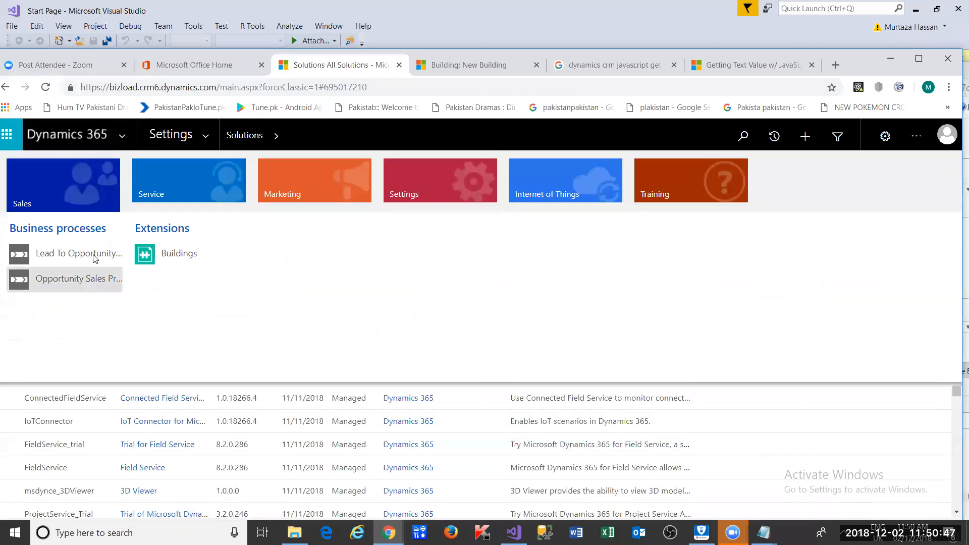
left_click(160, 263)
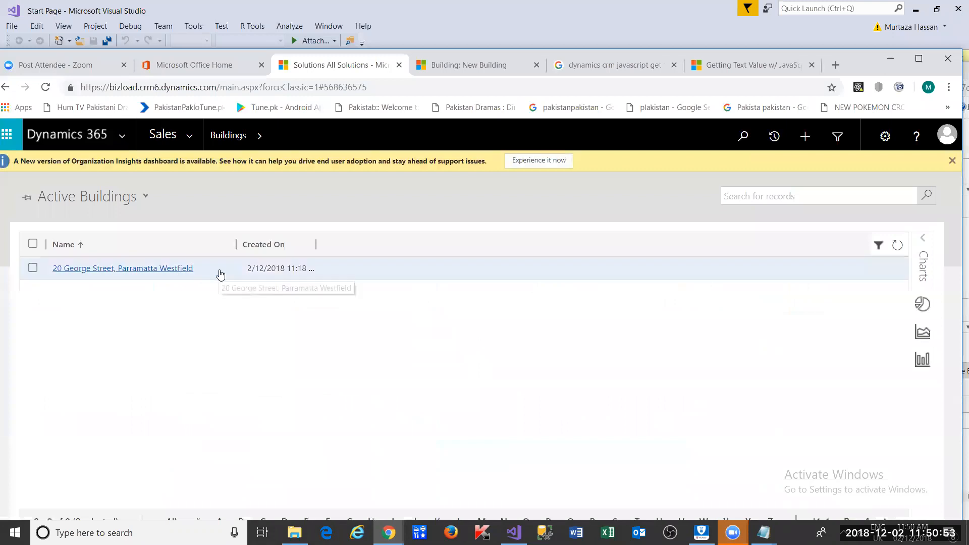
left_click(220, 274)
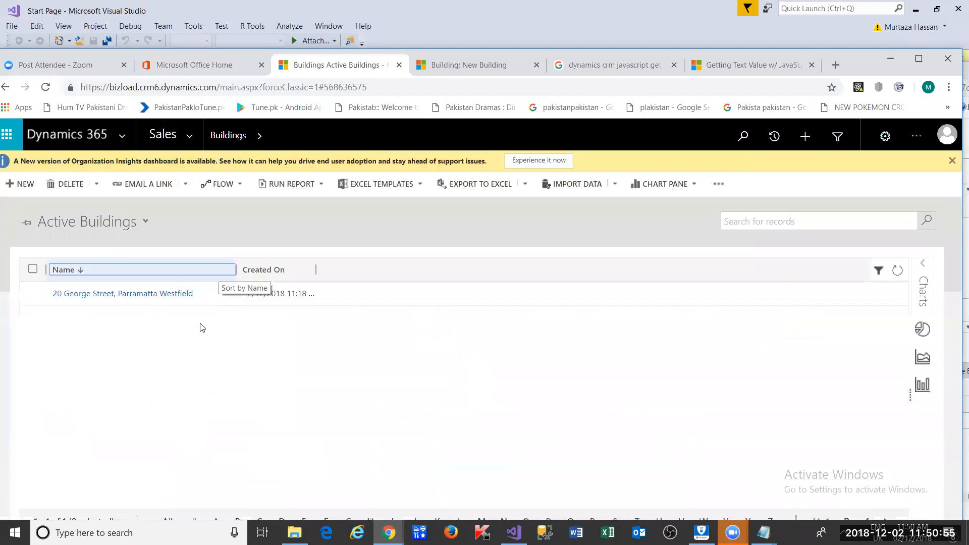
Create a new Building named Liverpool and dismiss the 'AlertHello is not defined' script error.
left_click(25, 185)
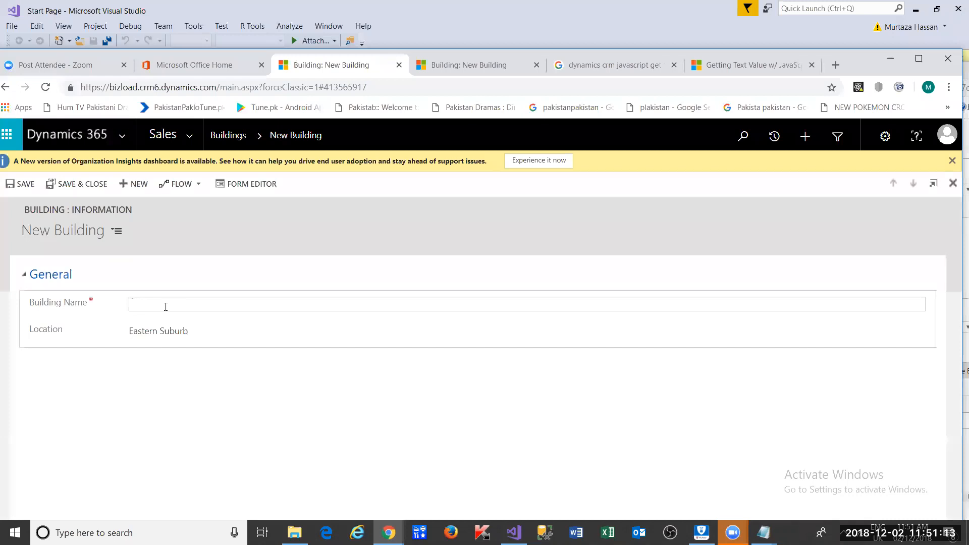
type("Liverpool")
left_click(222, 344)
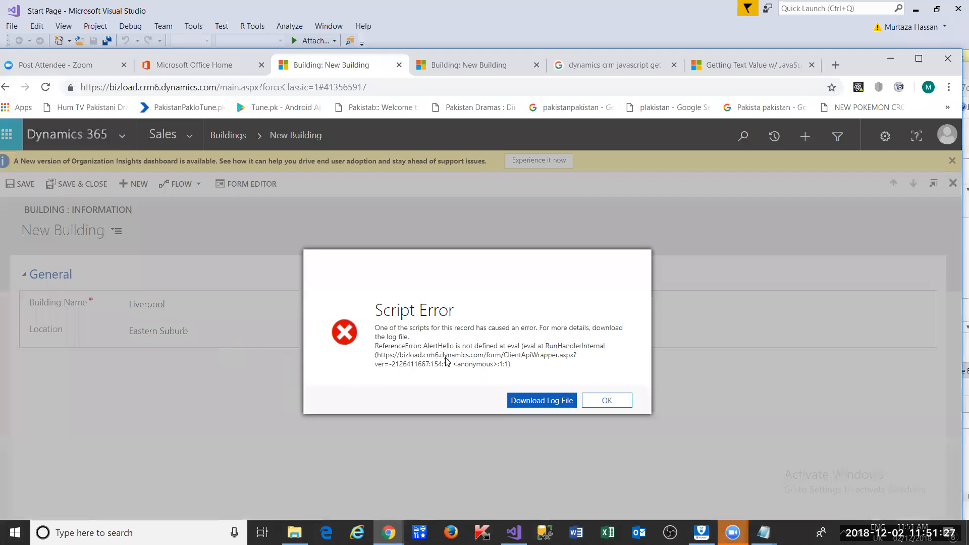
left_click(588, 401)
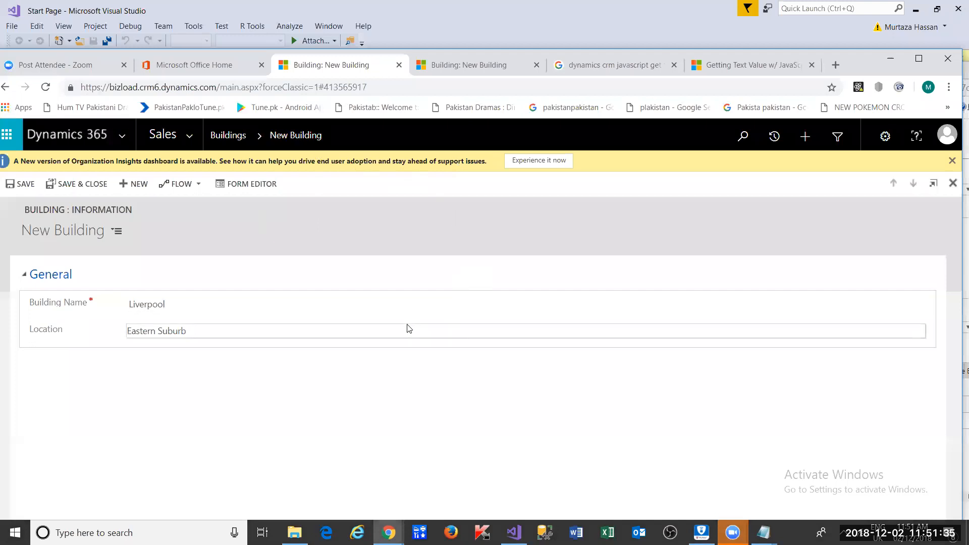
left_click(722, 65)
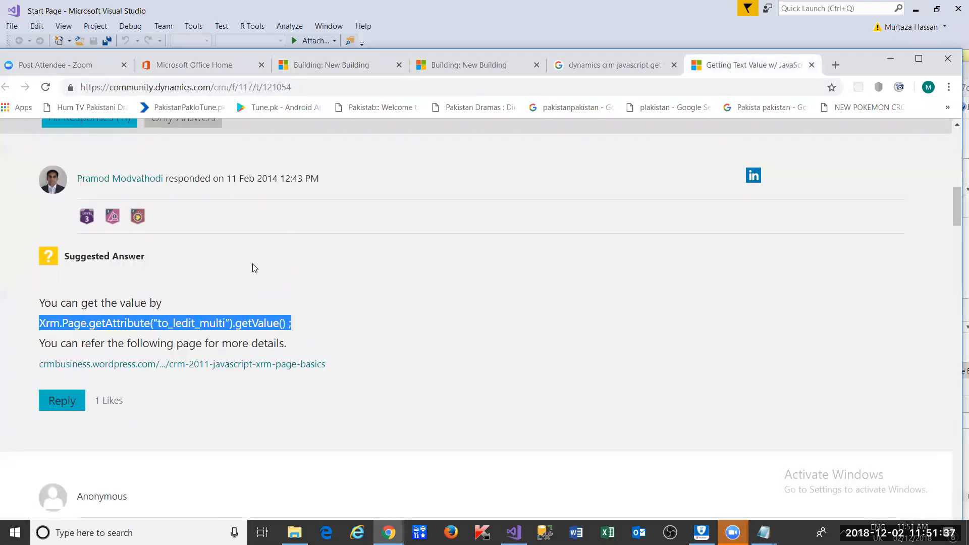
Select the Xrm.Page.getAttribute(...).getValue() code line, then return to the Penrith New Building form.
left_click(274, 311)
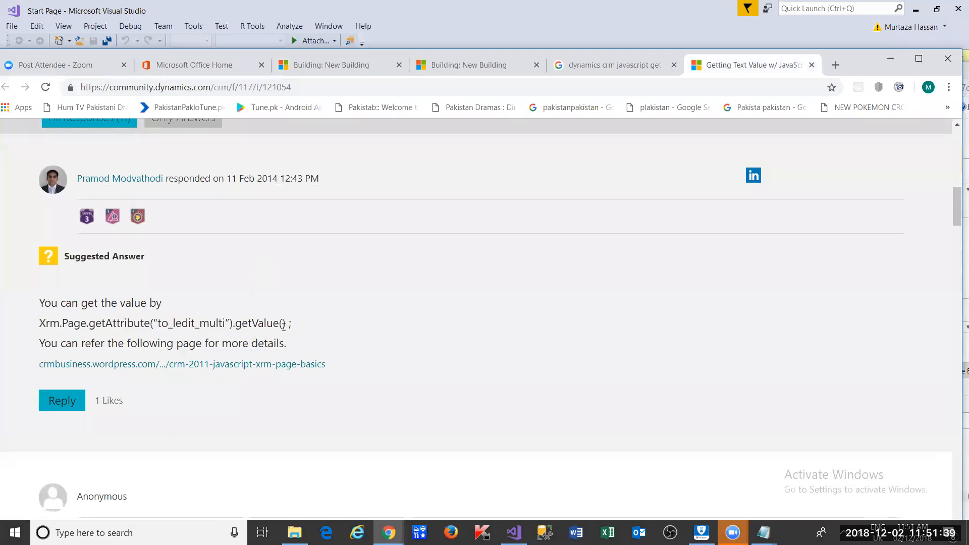
left_click_drag(289, 324, 44, 324)
left_click(44, 323)
left_click_drag(157, 319, 263, 323)
scroll(249, 326, "down", 3)
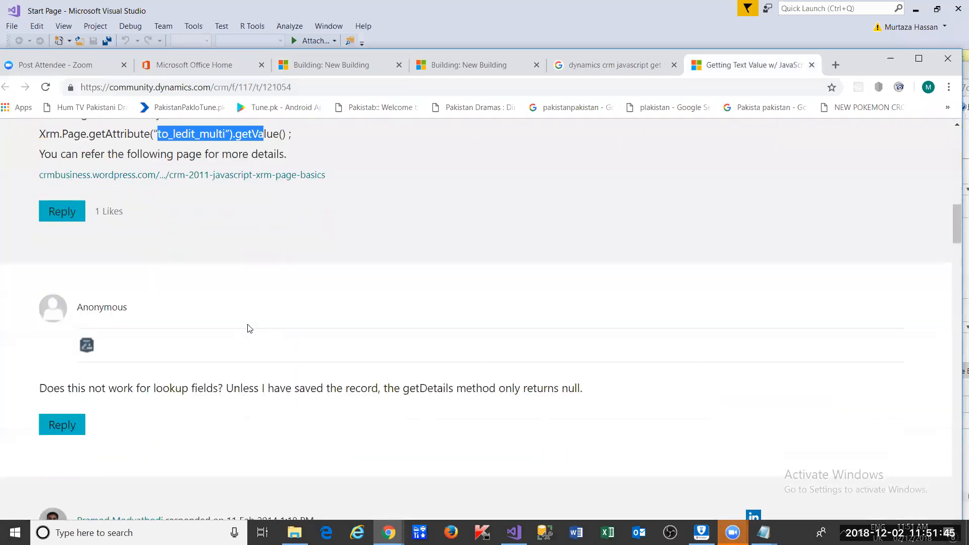
scroll(249, 330, "down", 2)
scroll(244, 331, "up", 3)
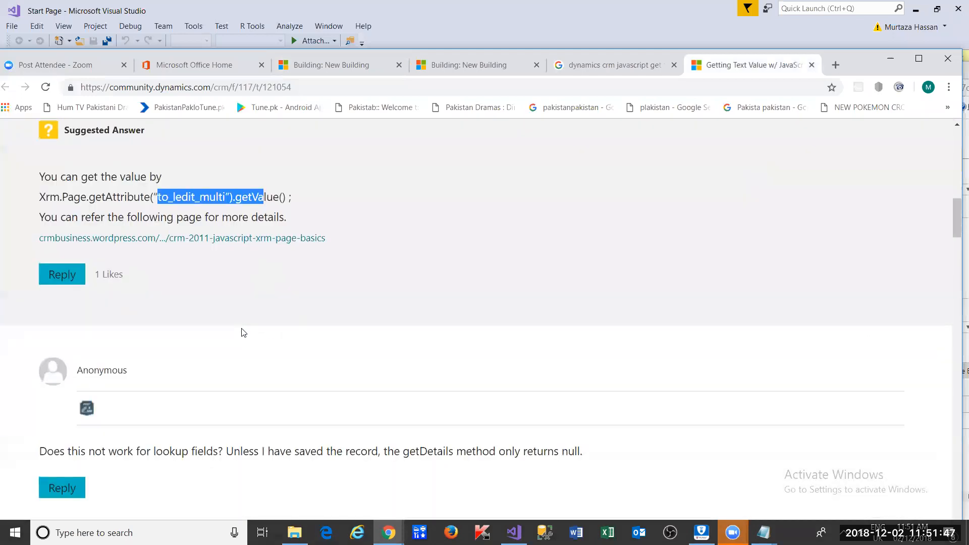
key("alt+Tab")
left_click(486, 65)
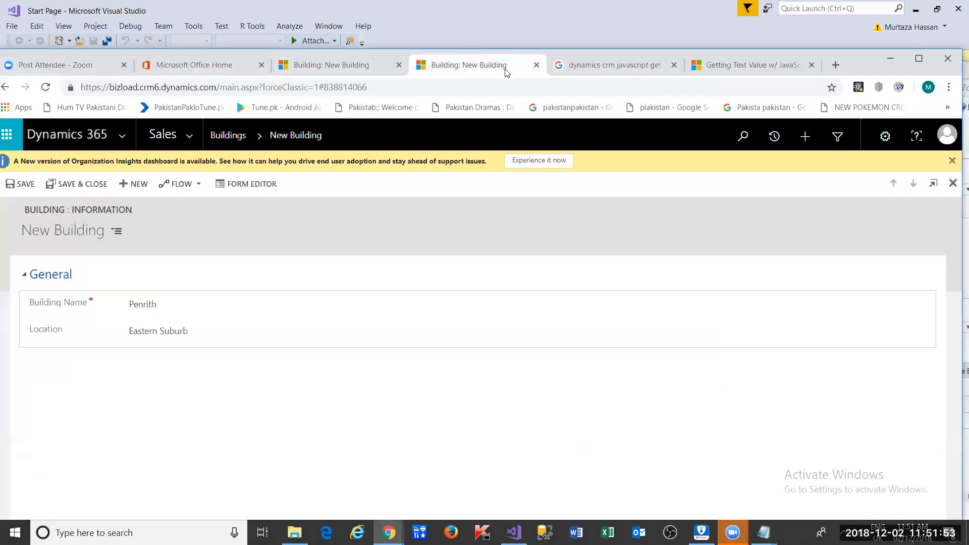
Bring the DynamicsCRMOutLine notes forward and highlight outline items down to CRM market place.
mouse_move(764, 533)
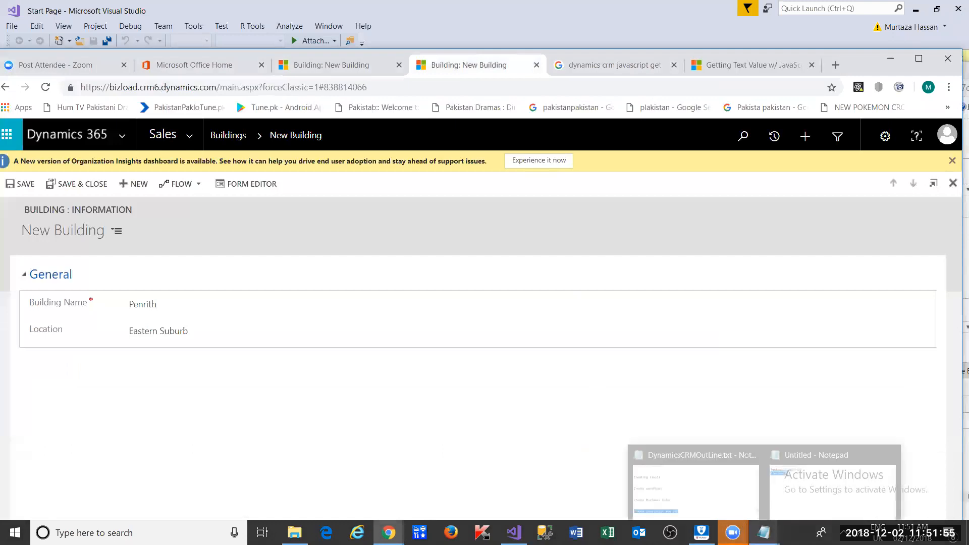
left_click(666, 457)
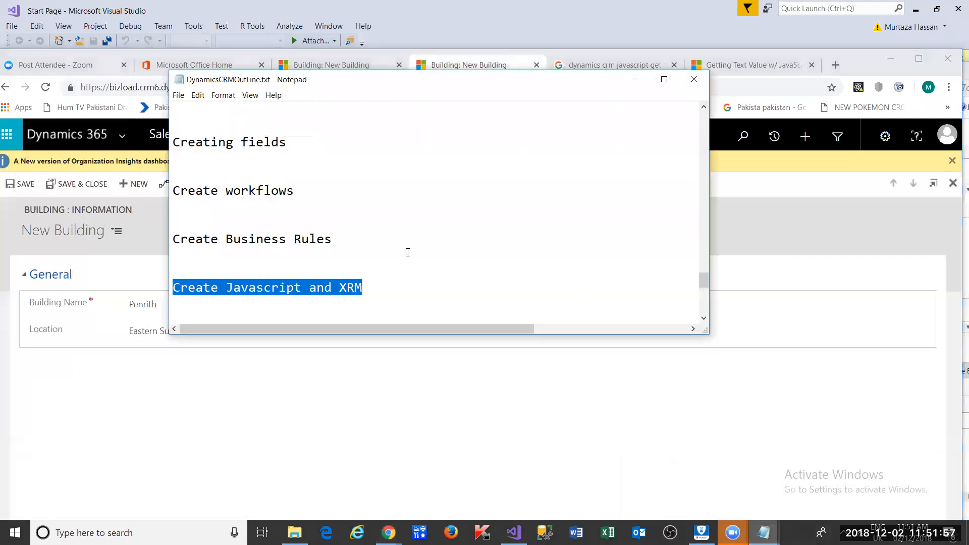
scroll(341, 286, "down", 1)
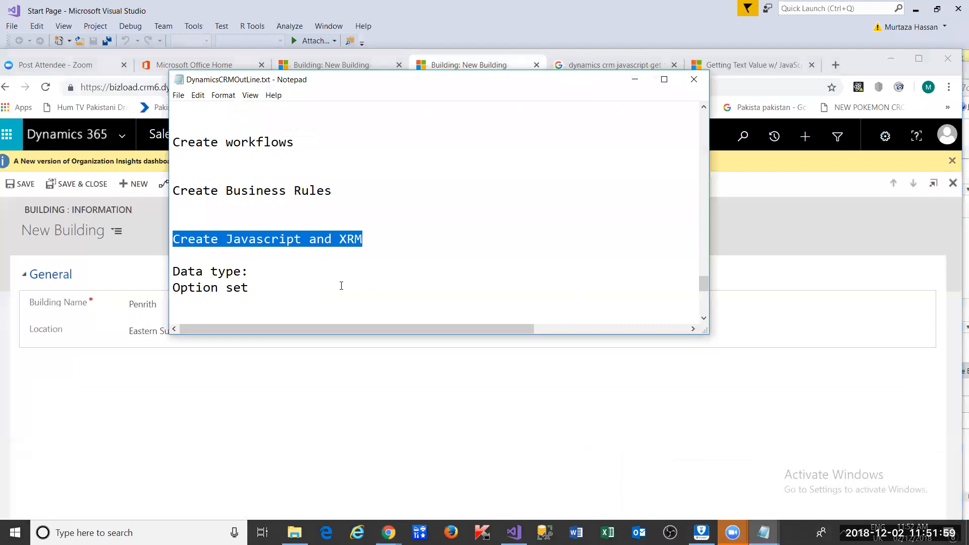
left_click_drag(258, 290, 172, 273)
scroll(210, 284, "down", 1)
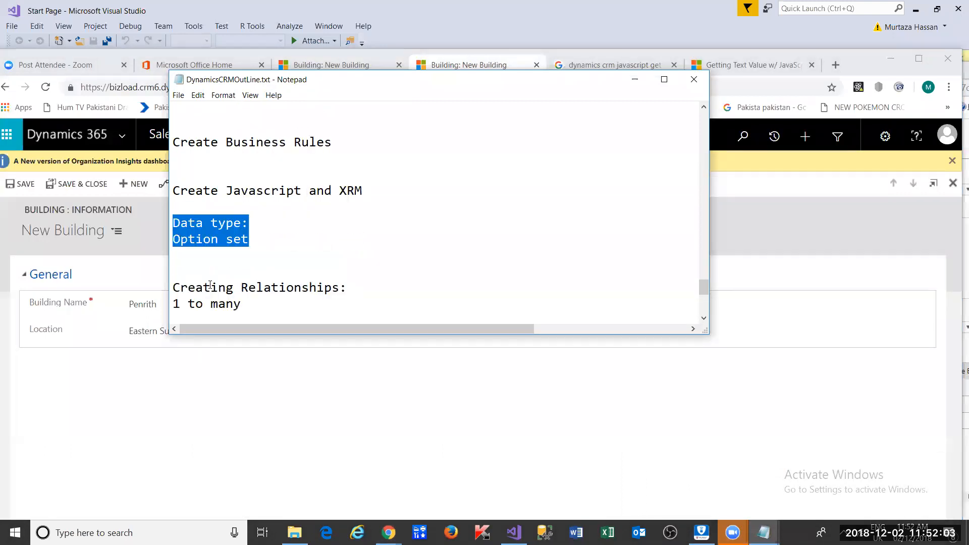
left_click_drag(243, 304, 188, 287)
scroll(255, 258, "down", 2)
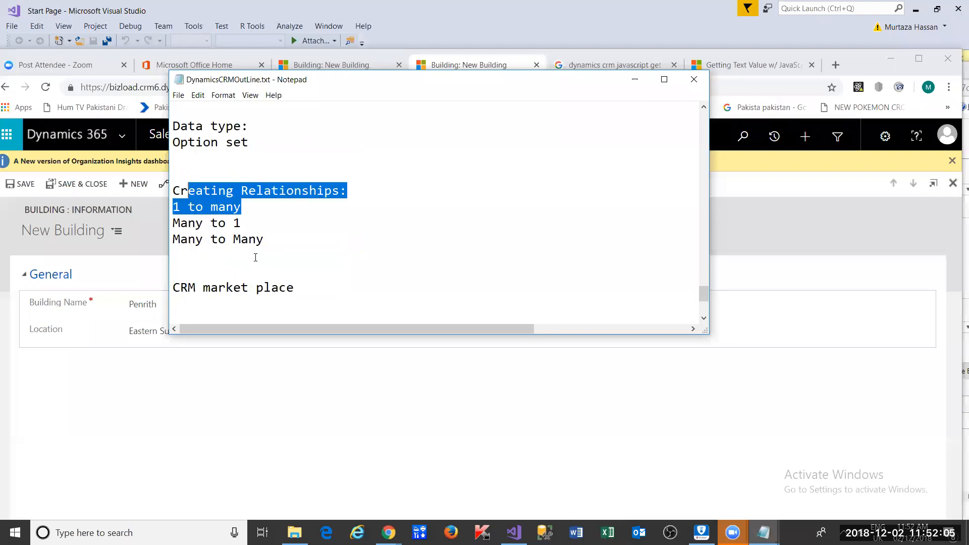
left_click_drag(263, 240, 180, 190)
scroll(247, 249, "down", 1)
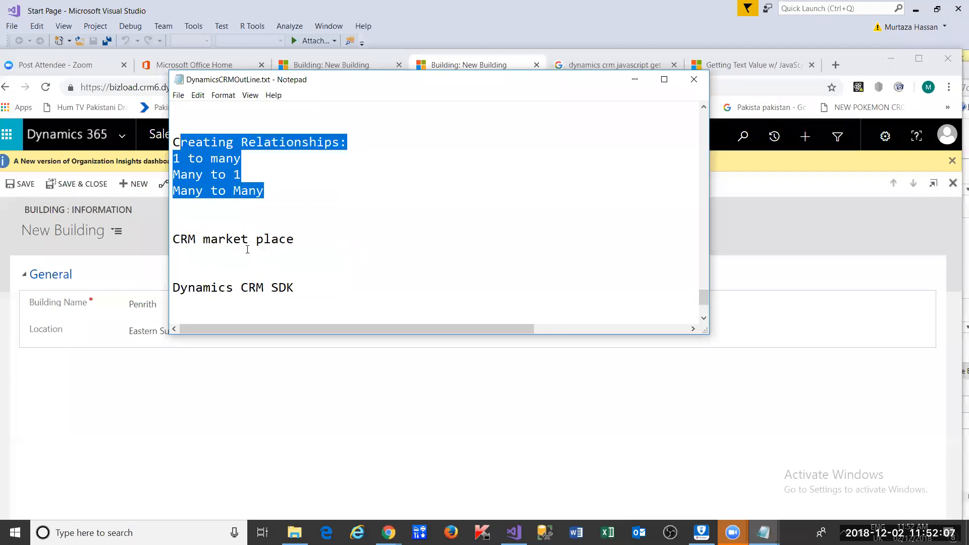
left_click_drag(303, 239, 125, 213)
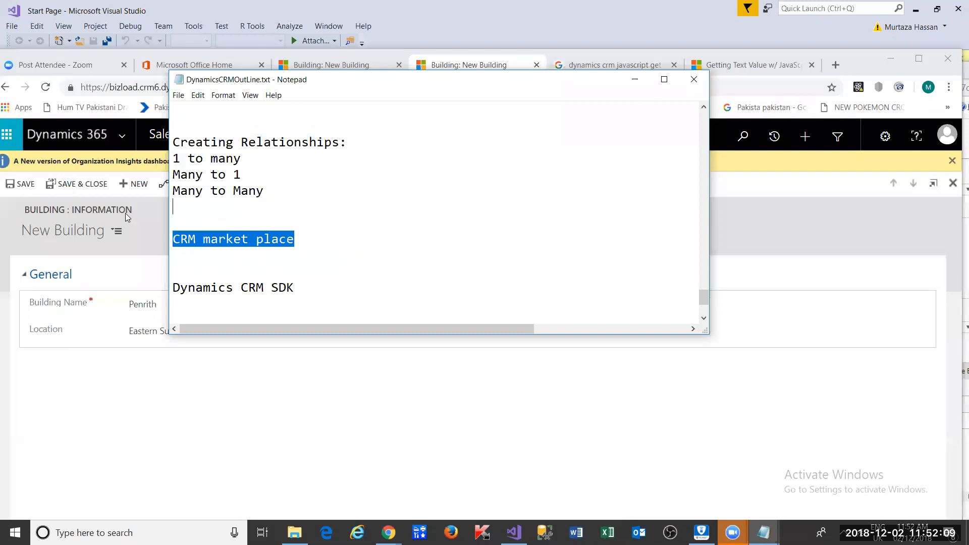
Mark the Dynamics CRM SDK and CRM plugins lines, then minimise Notepad for Visual Studio.
left_click(301, 288)
scroll(301, 286, "down", 1)
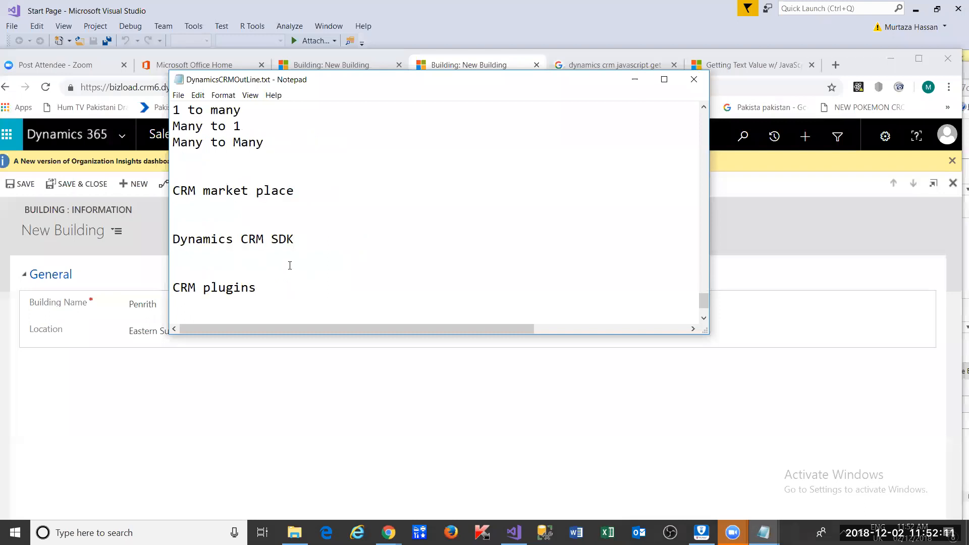
left_click_drag(295, 239, 173, 239)
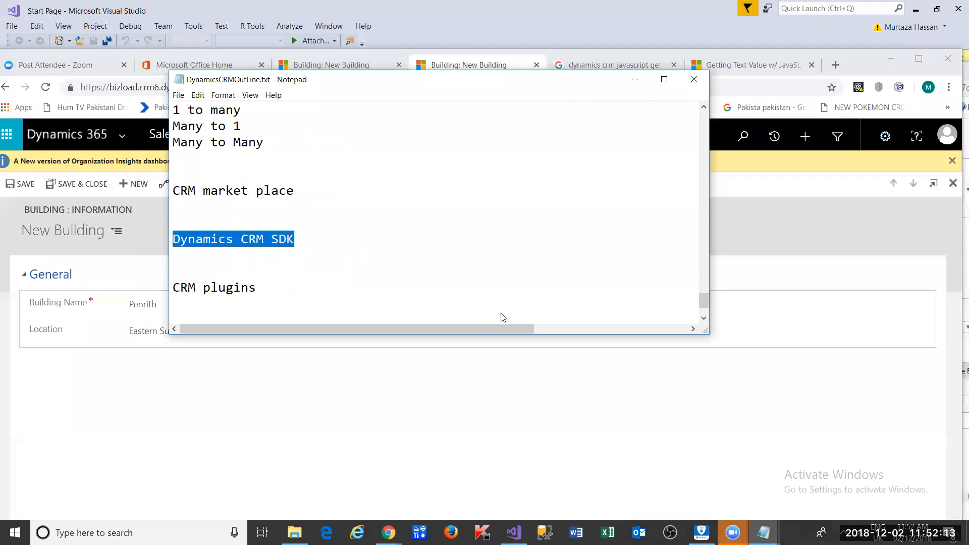
left_click(219, 239)
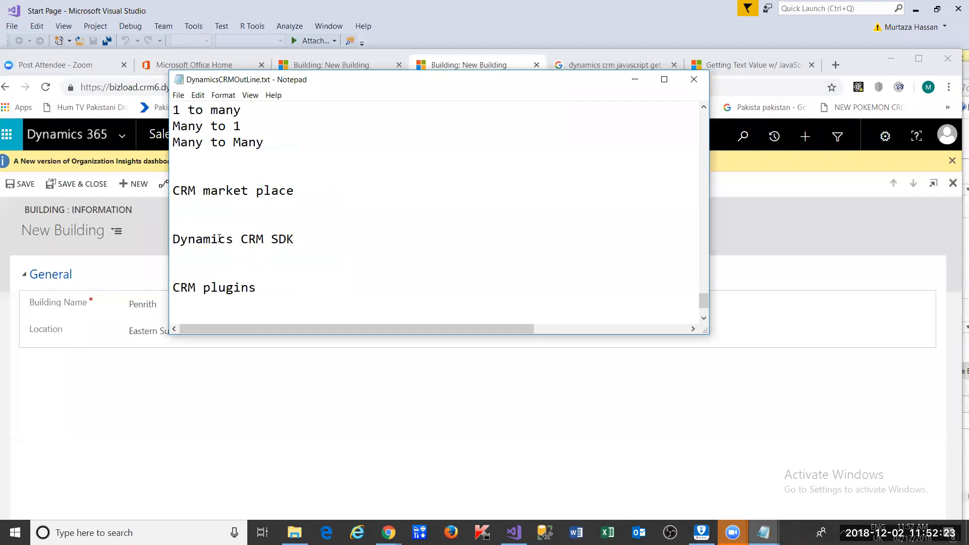
scroll(281, 242, "down", 1)
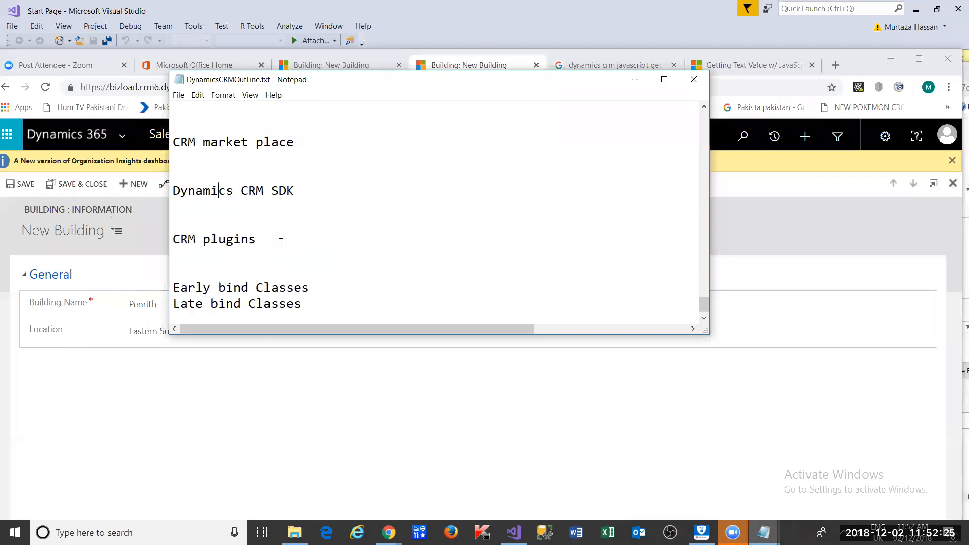
scroll(288, 263, "up", 1)
left_click_drag(267, 291, 165, 246)
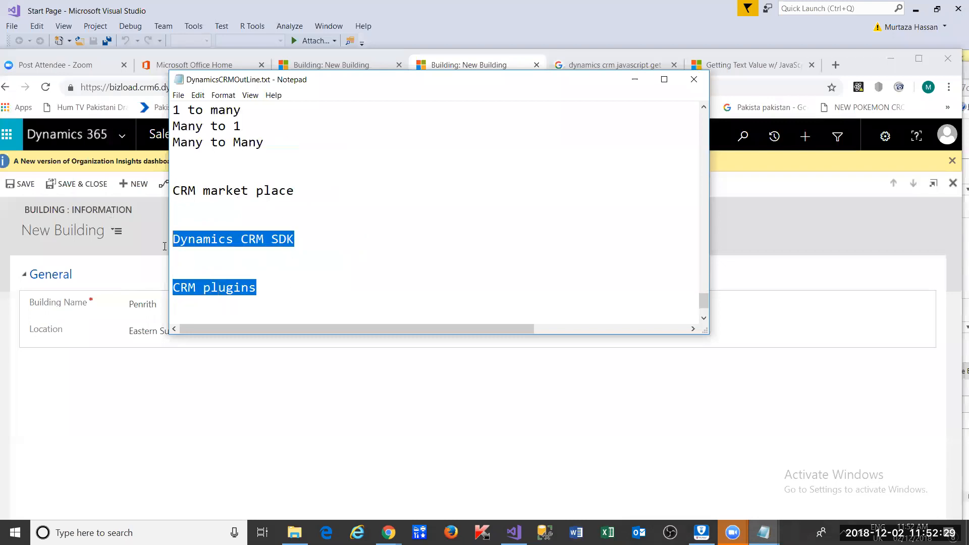
left_click(264, 236)
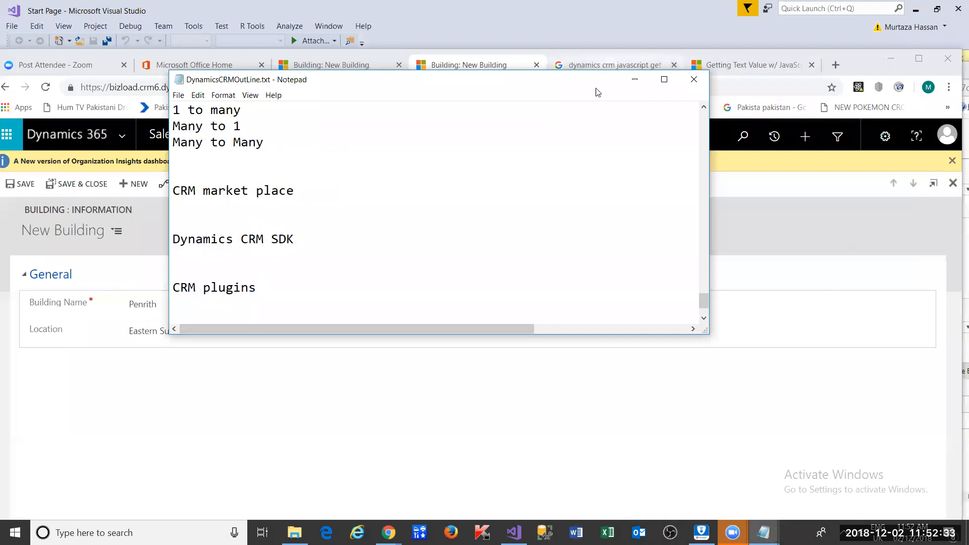
left_click(635, 79)
left_click(514, 532)
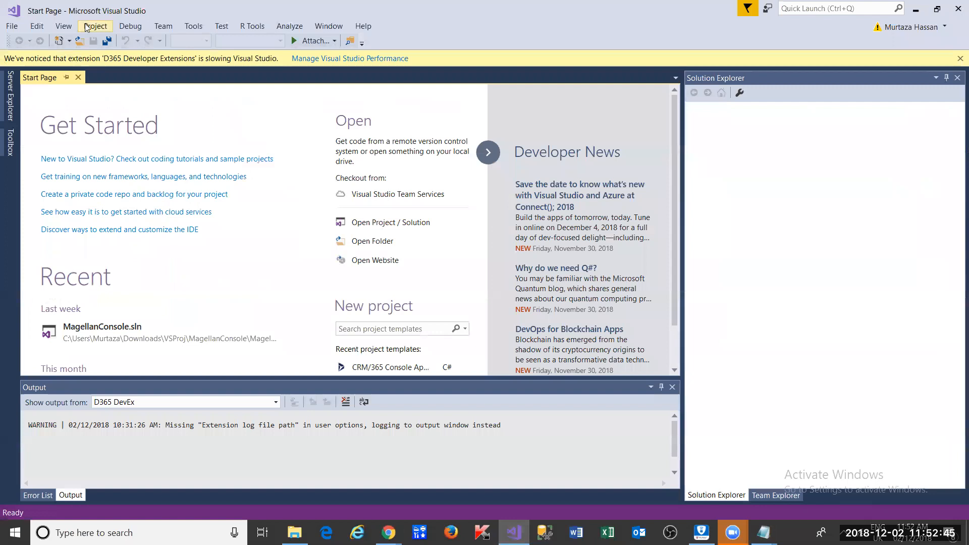
Search the online section of Extensions and Updates for 'crm'.
left_click(202, 32)
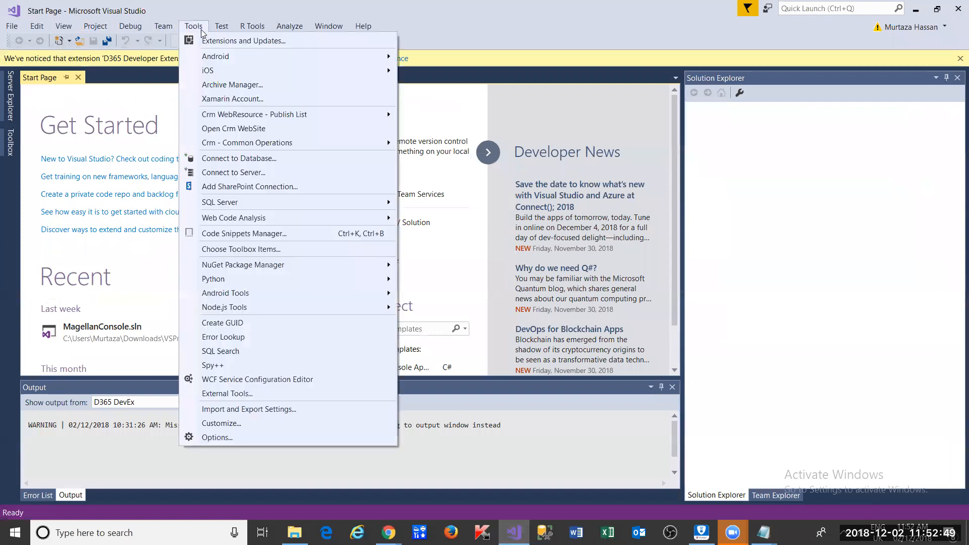
left_click(201, 29)
left_click(193, 28)
left_click(195, 29)
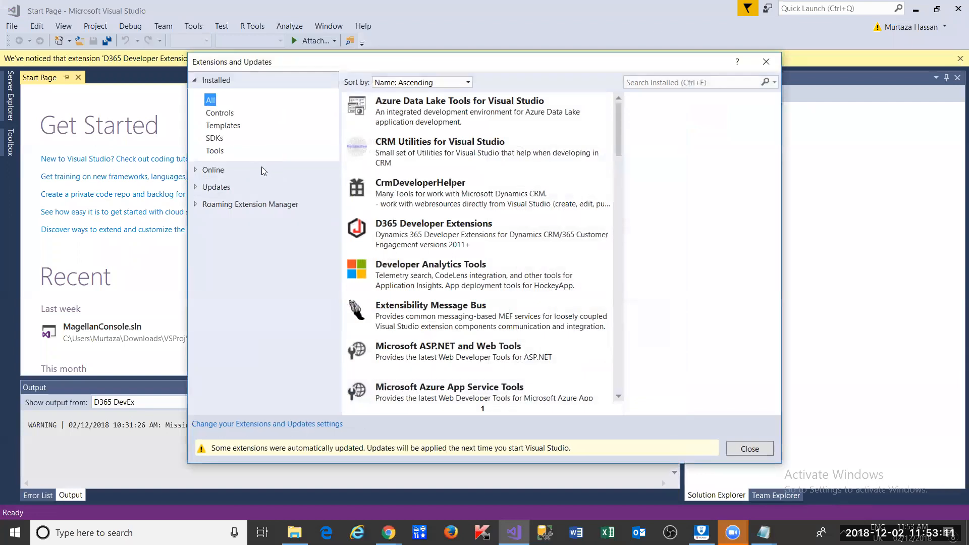
left_click(213, 170)
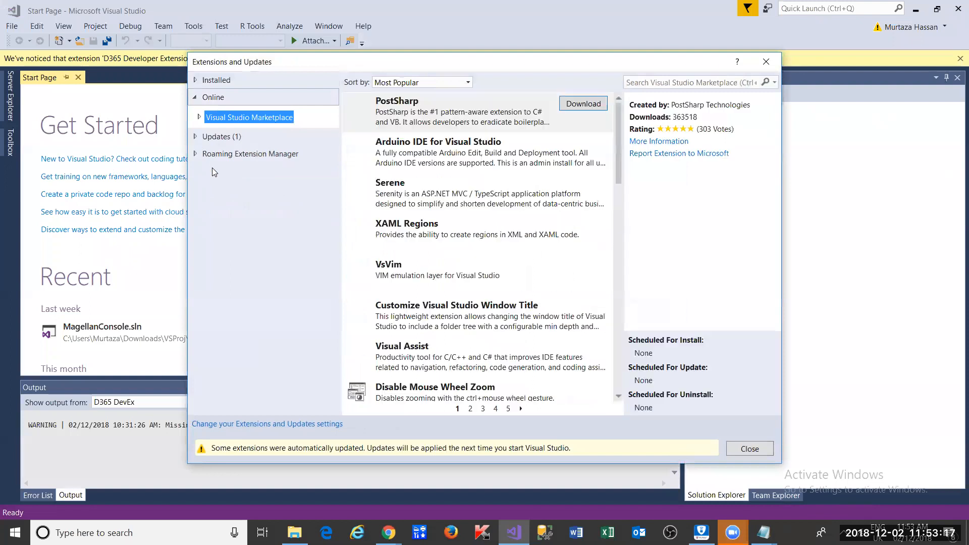
left_click(697, 82)
type("c")
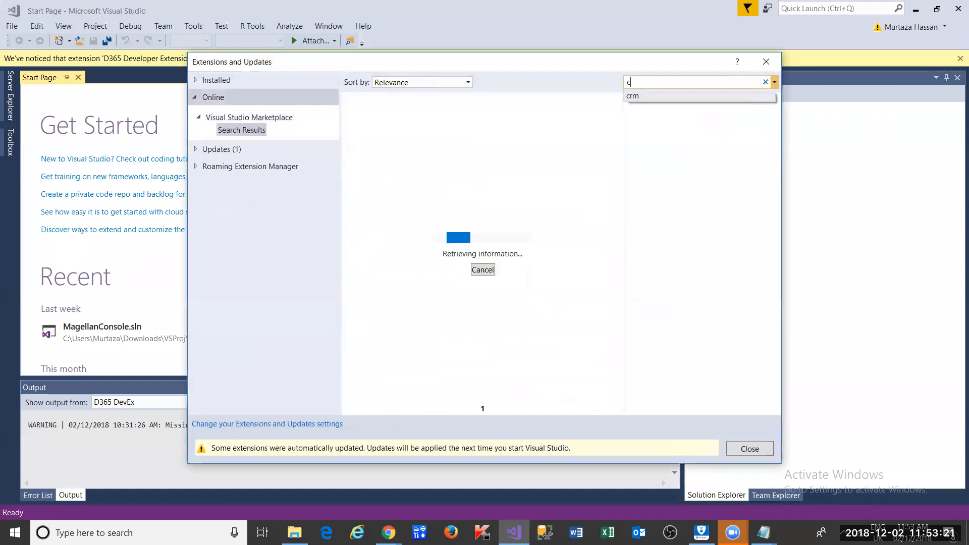
type("rm")
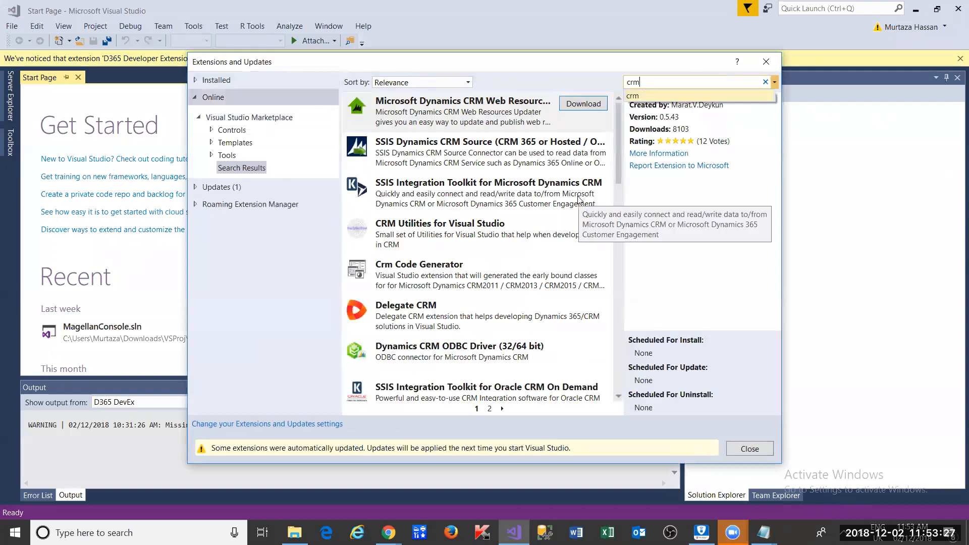
View D365 Developer Extensions on results page 2, then close the extensions window.
left_click_drag(624, 165, 651, 374)
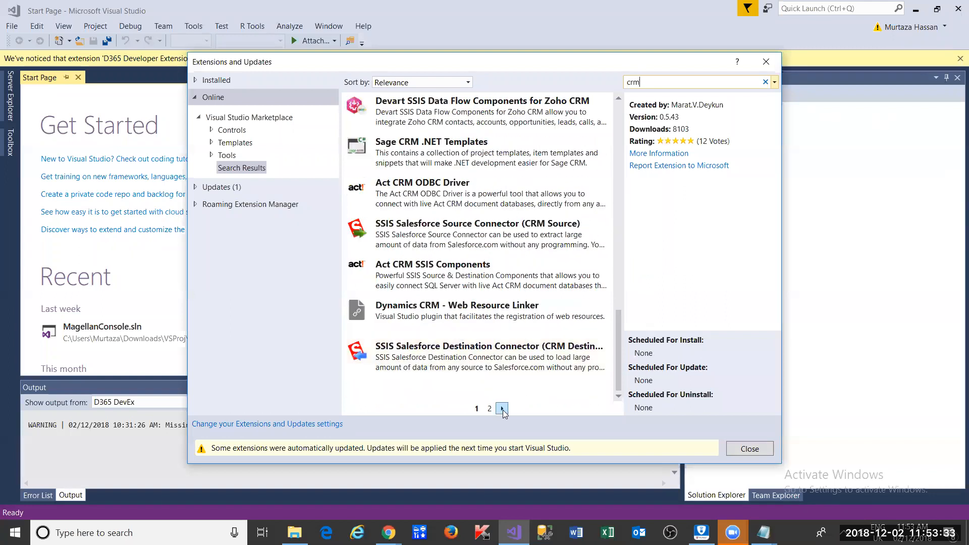
left_click(489, 410)
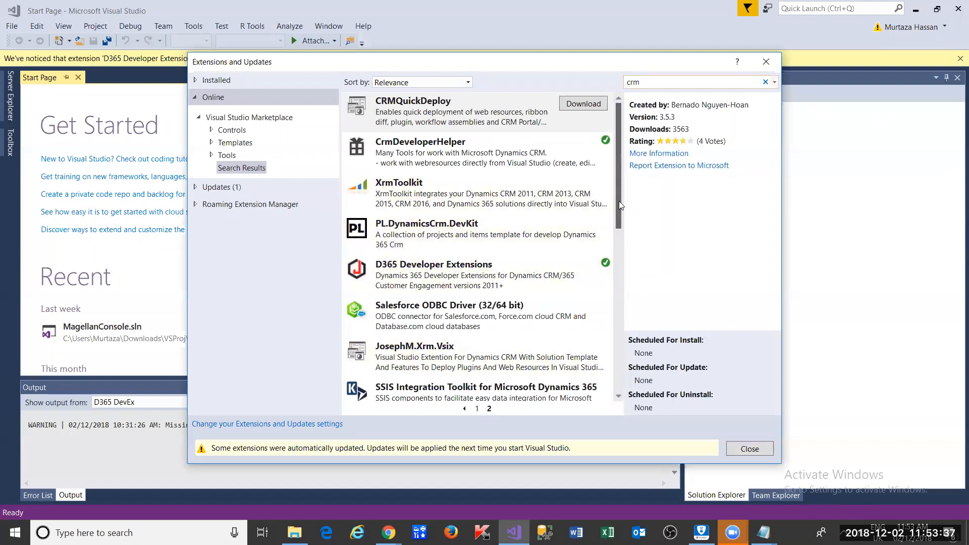
left_click(443, 268)
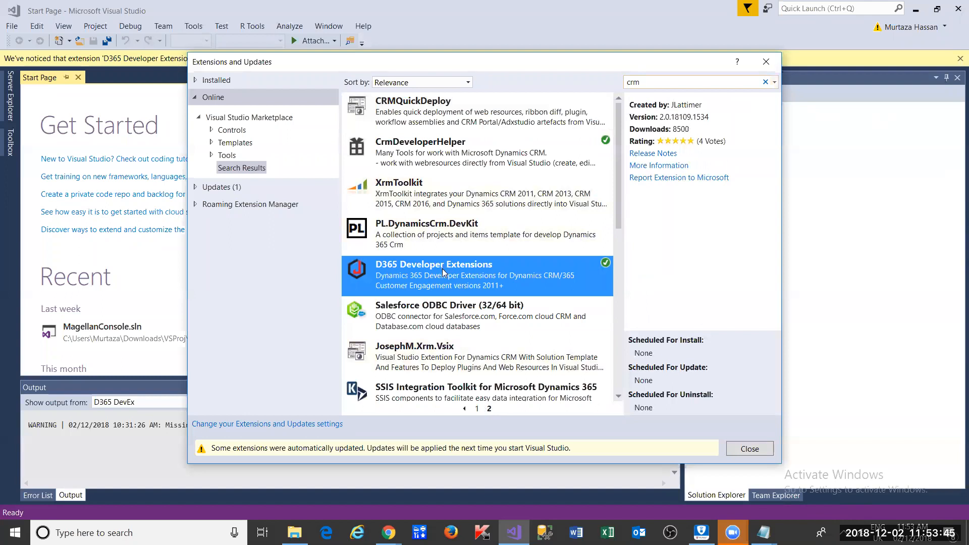
left_click(763, 454)
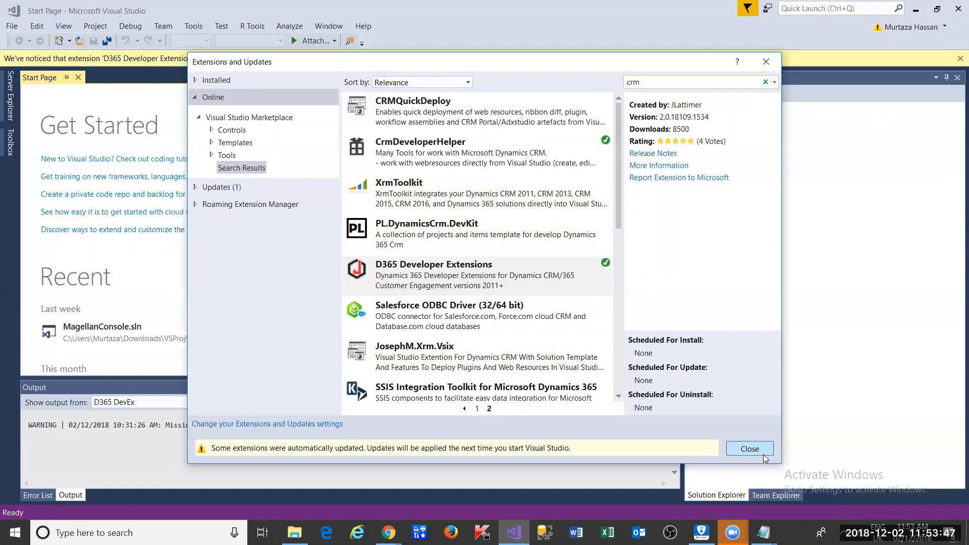
Preview the CRM/365 Plug-in Project template under File > New > Project without creating it.
left_click(19, 33)
mouse_move(44, 43)
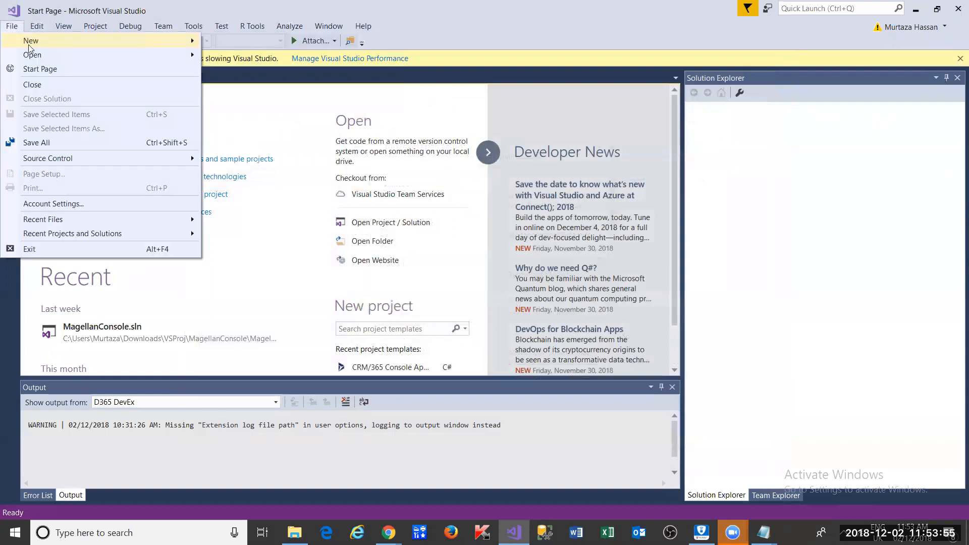
left_click(228, 42)
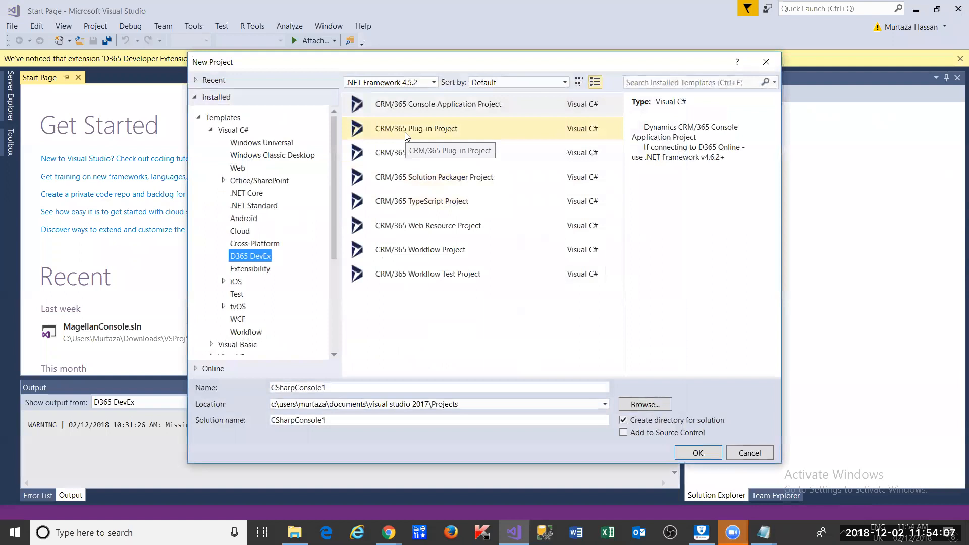
left_click(405, 133)
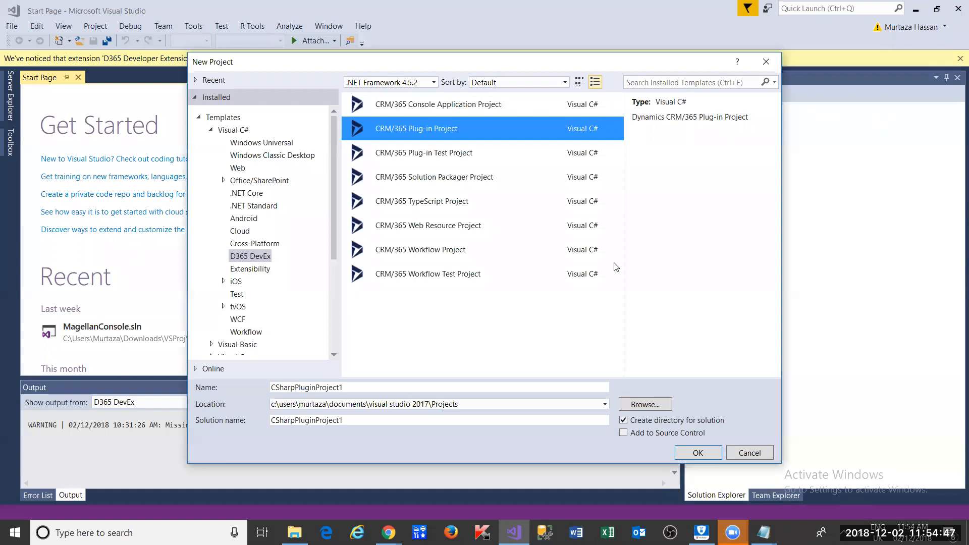
key("Escape")
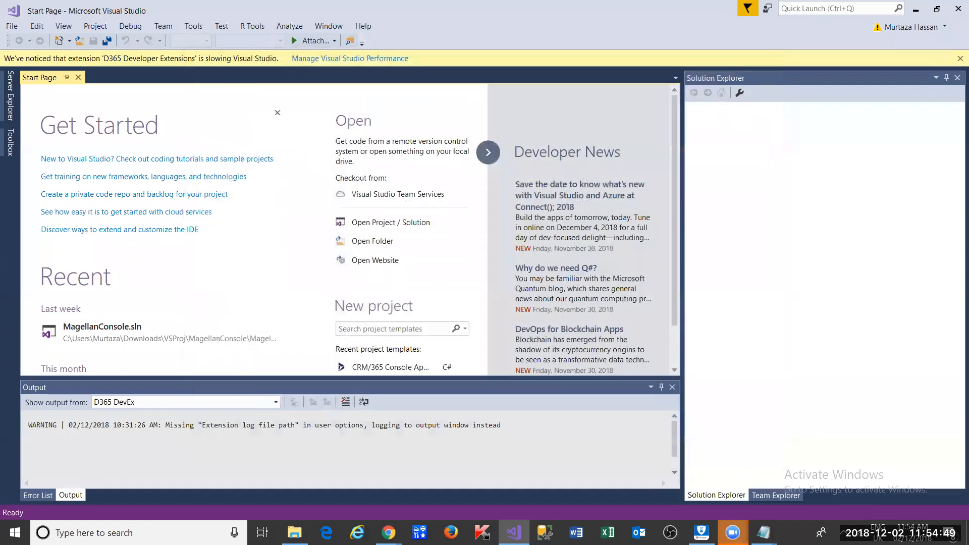
mouse_move(762, 524)
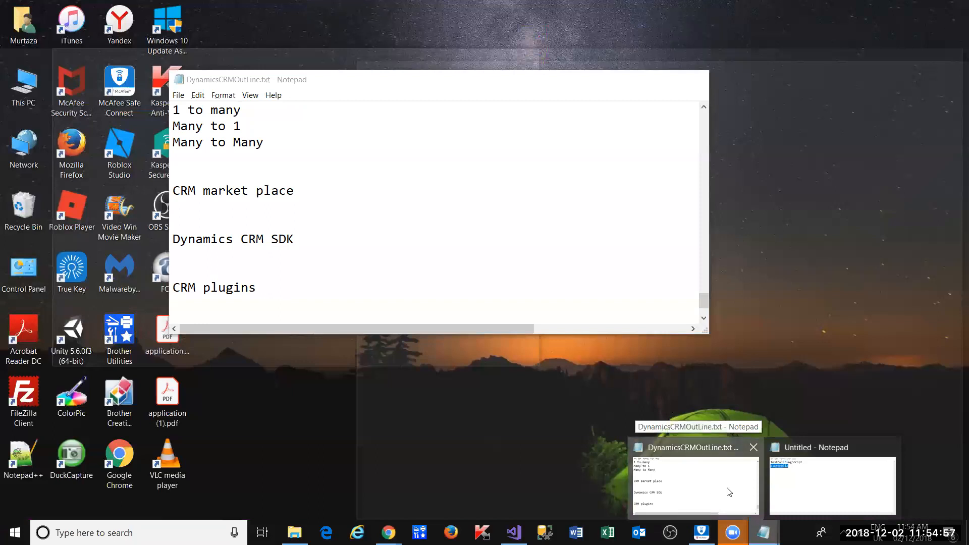
left_click(729, 492)
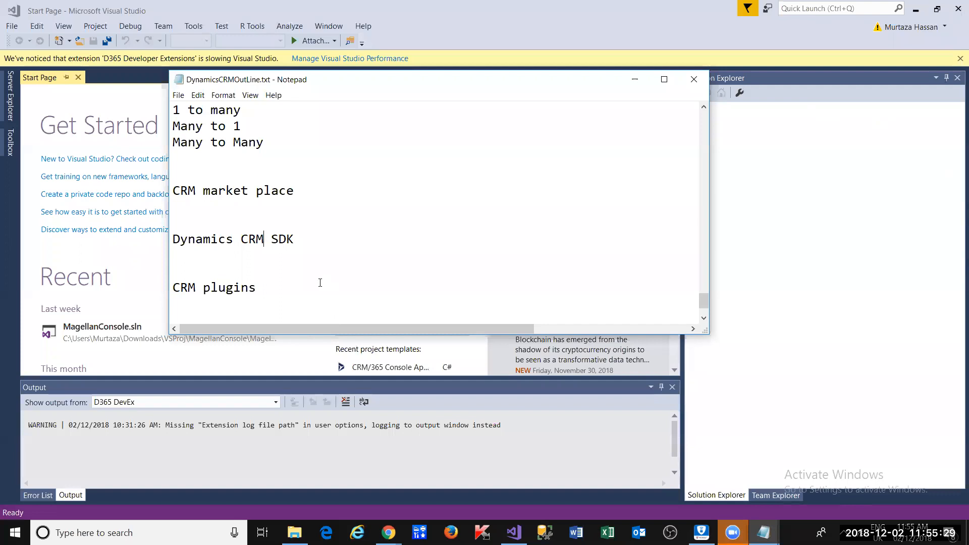
scroll(320, 283, "down", 1)
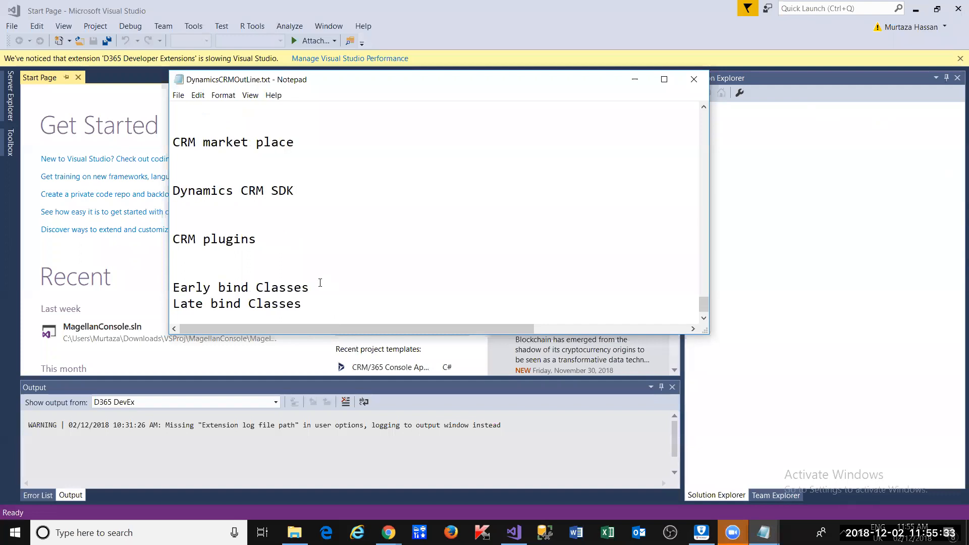
left_click(274, 244)
left_click(251, 234)
left_click_drag(265, 245, 173, 240)
left_click(205, 241)
scroll(205, 241, "down", 1)
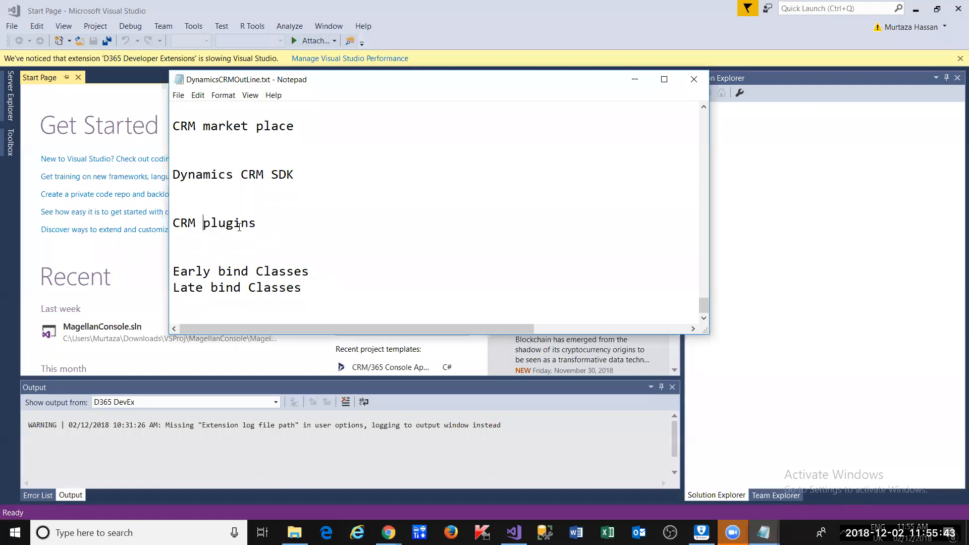
left_click(261, 224)
left_click_drag(259, 225, 177, 174)
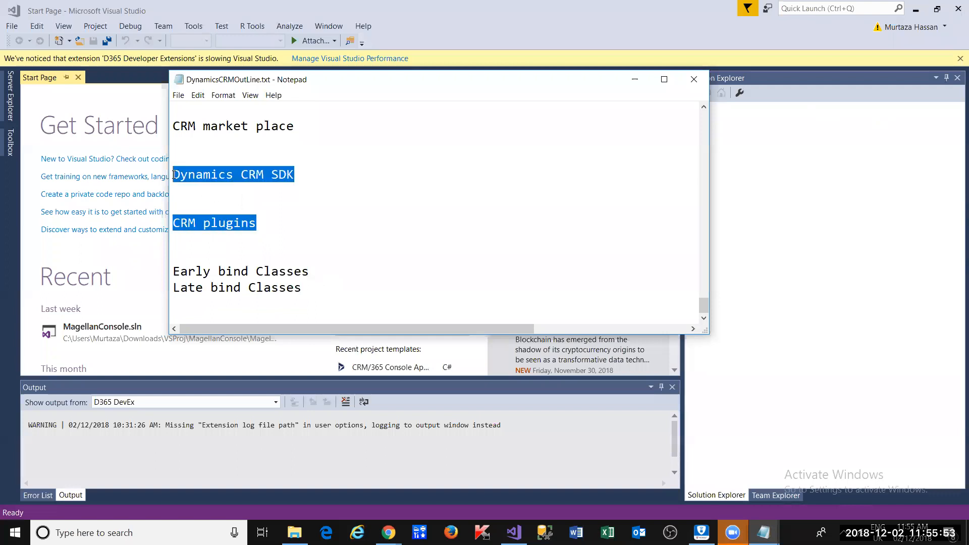
left_click(174, 175)
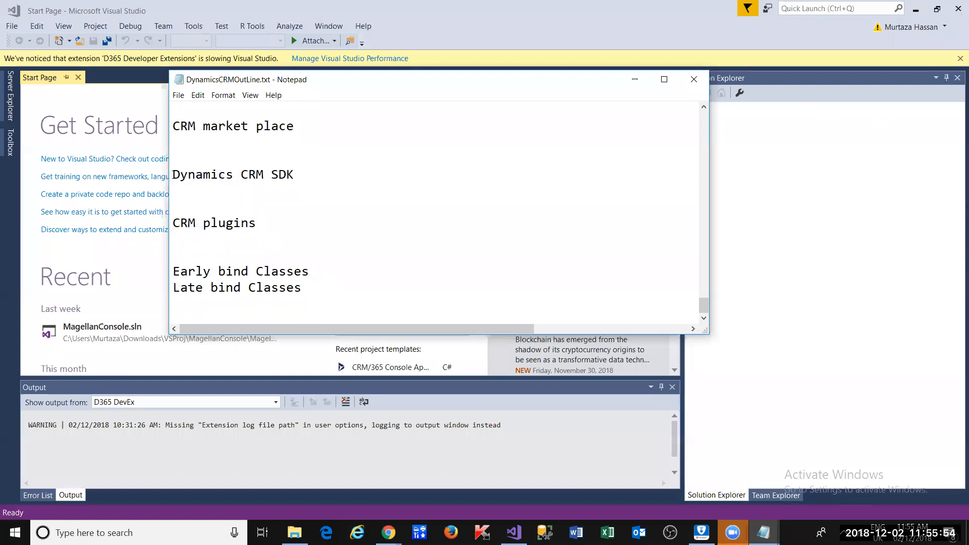
left_click(256, 226)
left_click_drag(255, 225, 174, 175)
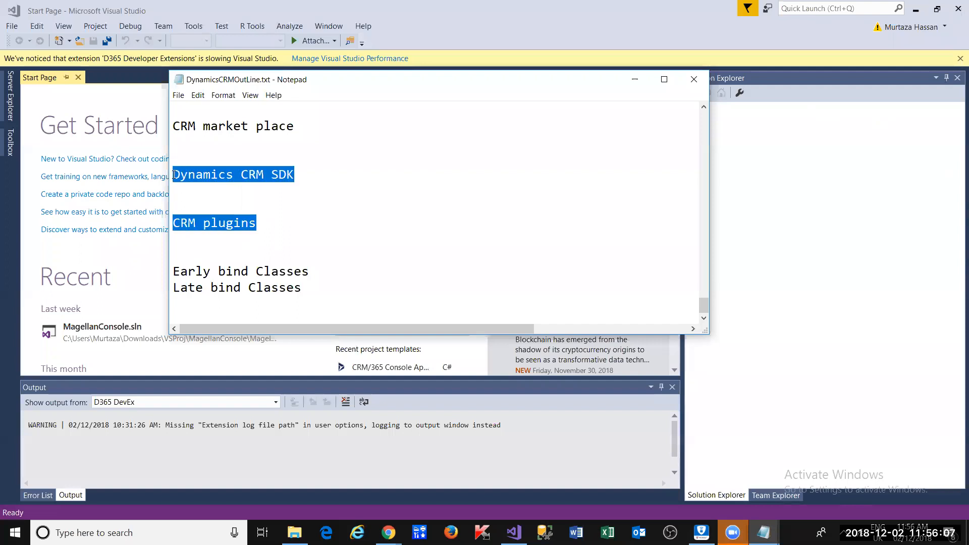
left_click(174, 175)
left_click(262, 224)
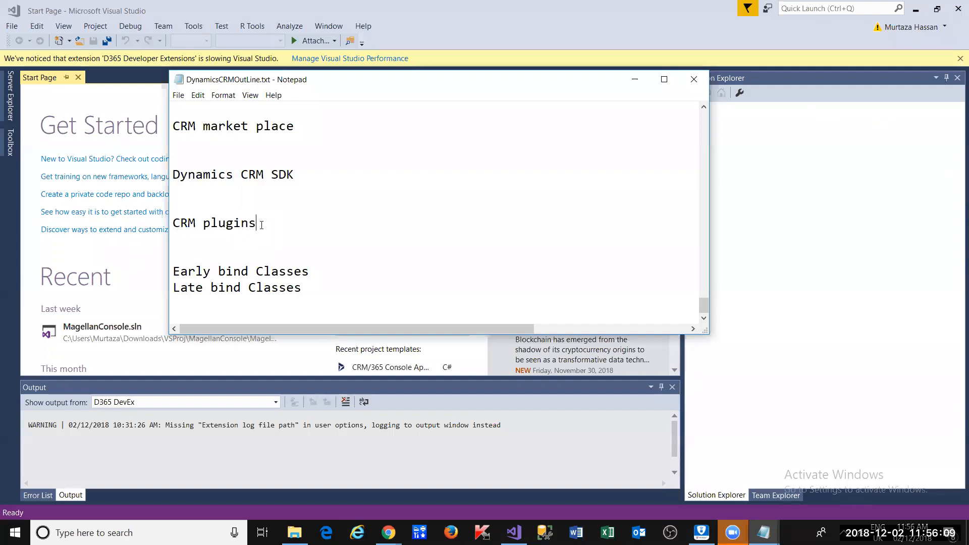
Add a 'Debug Plugins' entry below CRM plugins in the outline.
key("Return")
key("Return")
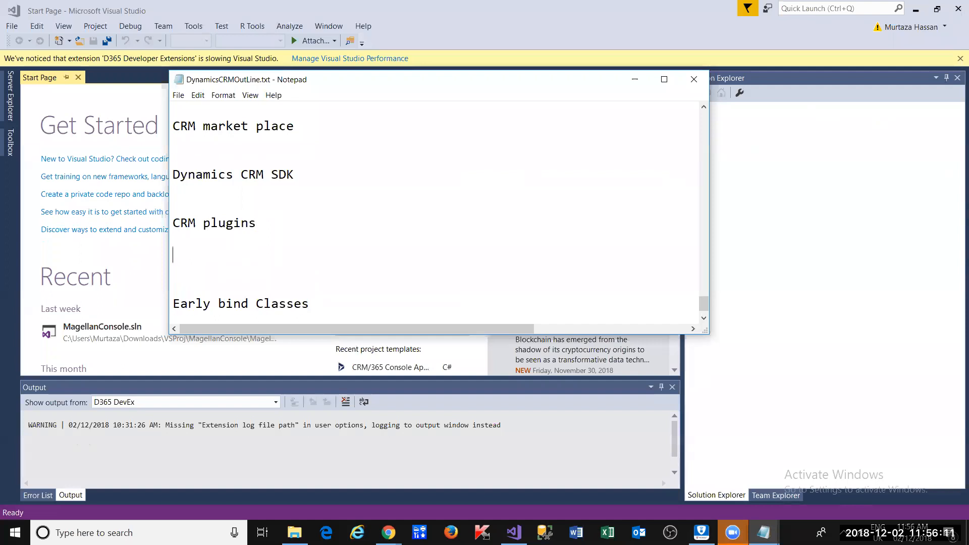
type("Debug Plugins")
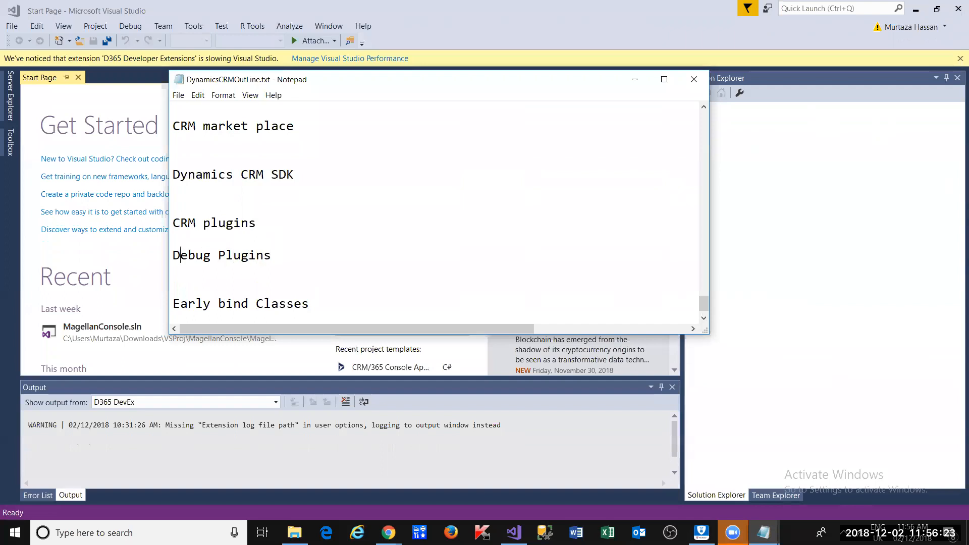
key("Return")
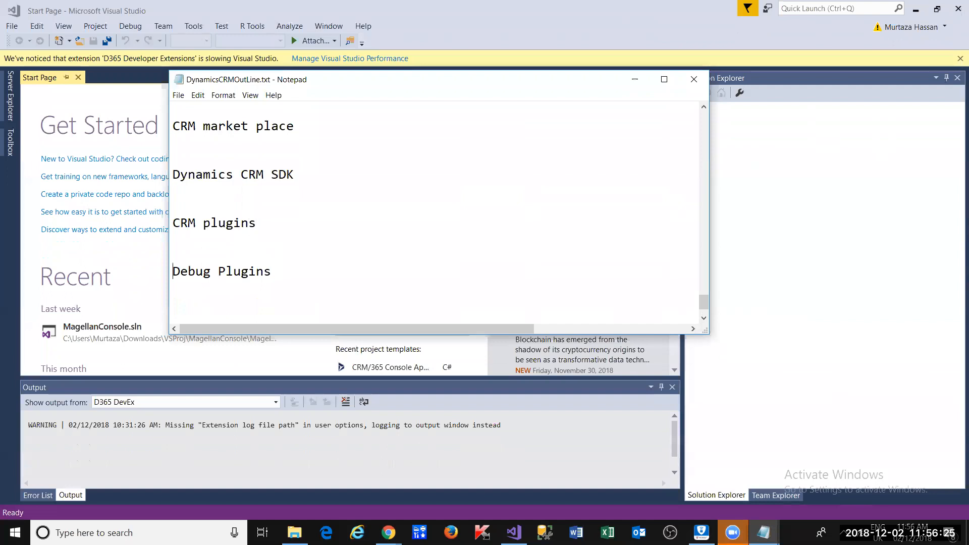
key("Down")
key("Down")
key("Down")
Even out blank lines around Debug Plugins and Early bind Classes, then close the outline.
key("BackSpace")
key("Up")
key("BackSpace")
key("Down")
key("Return")
key("Up")
key("Up")
key("Up")
key("Return")
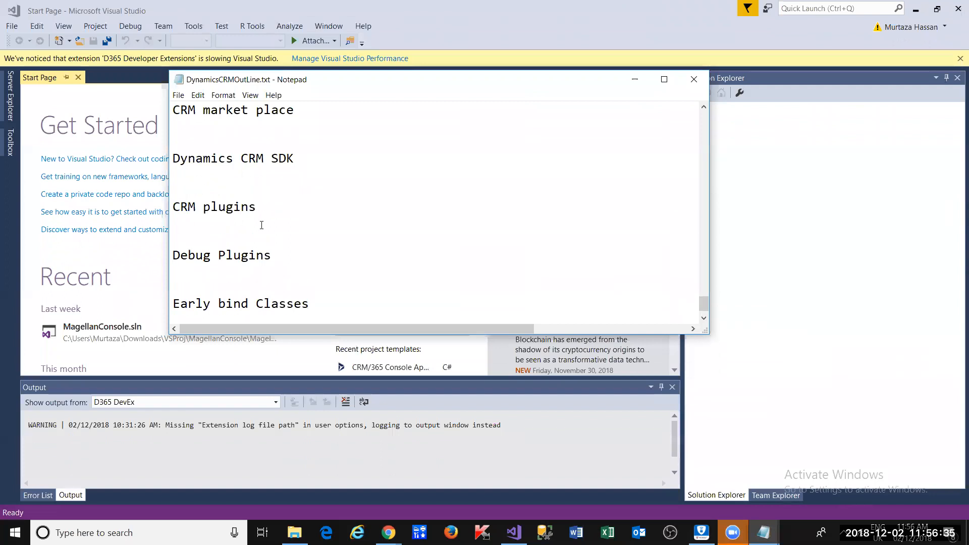
left_click(695, 80)
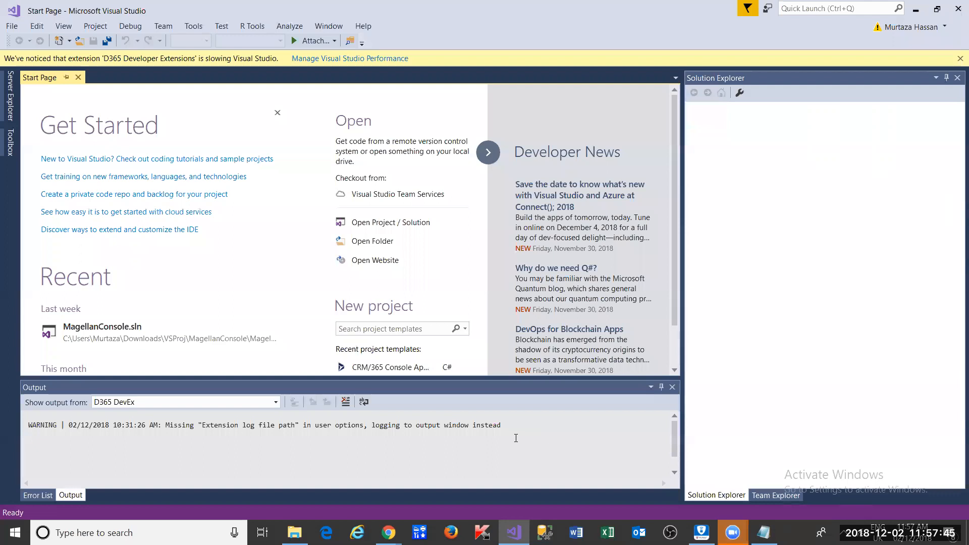
left_click(388, 533)
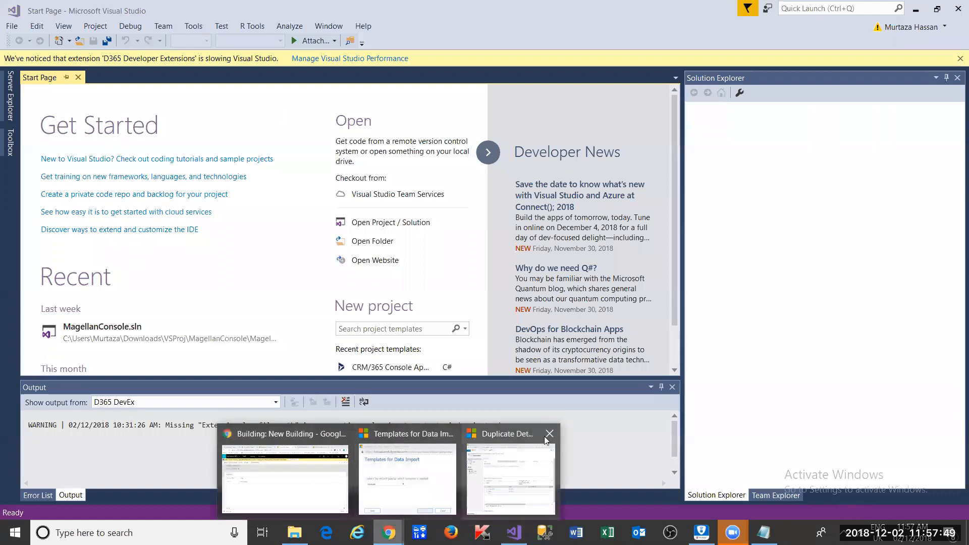
Close the Duplicate Detection and Templates for Data Import browser windows.
mouse_move(545, 438)
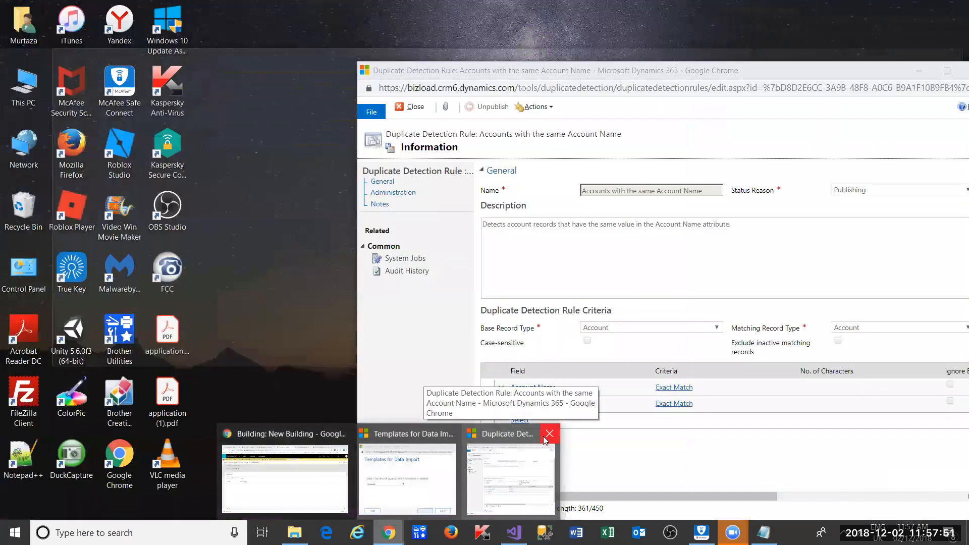
middle_click(498, 434)
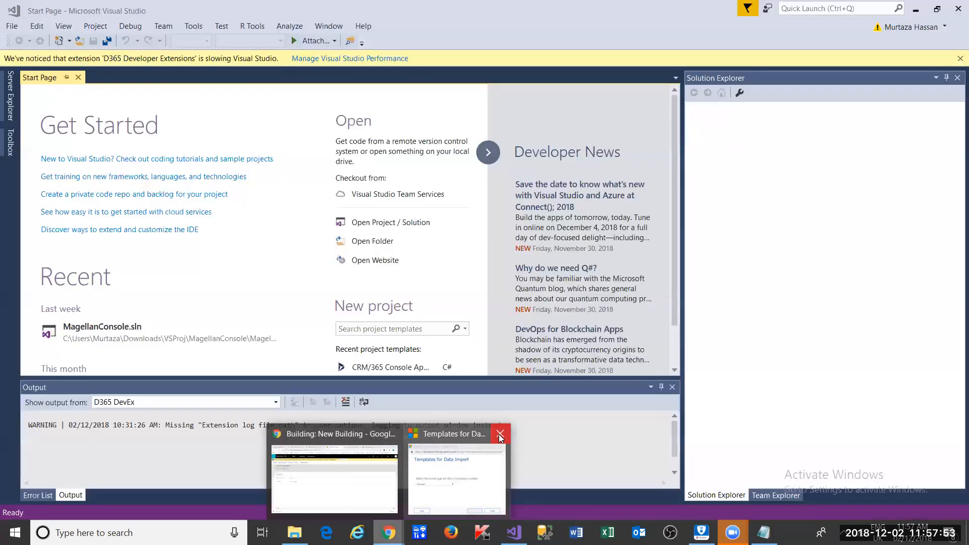
left_click(381, 449)
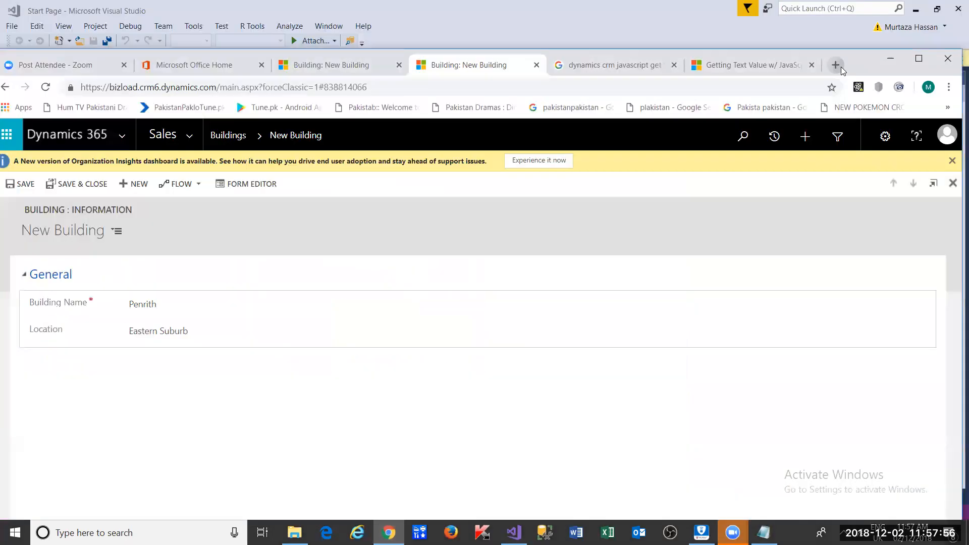
Search Google for 'dynamics crm jquery' and open the top forum result in a new tab.
left_click(841, 66)
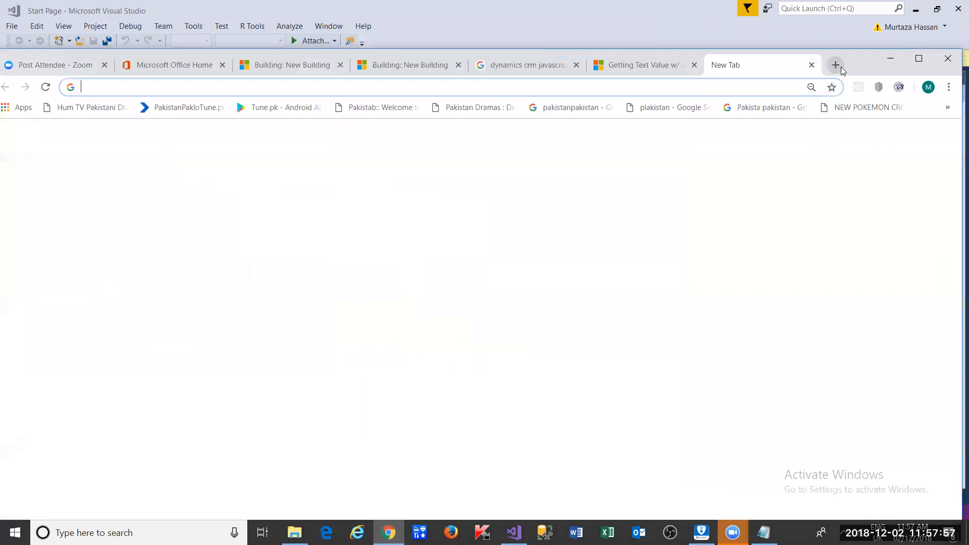
type("www.google.")
key("Return")
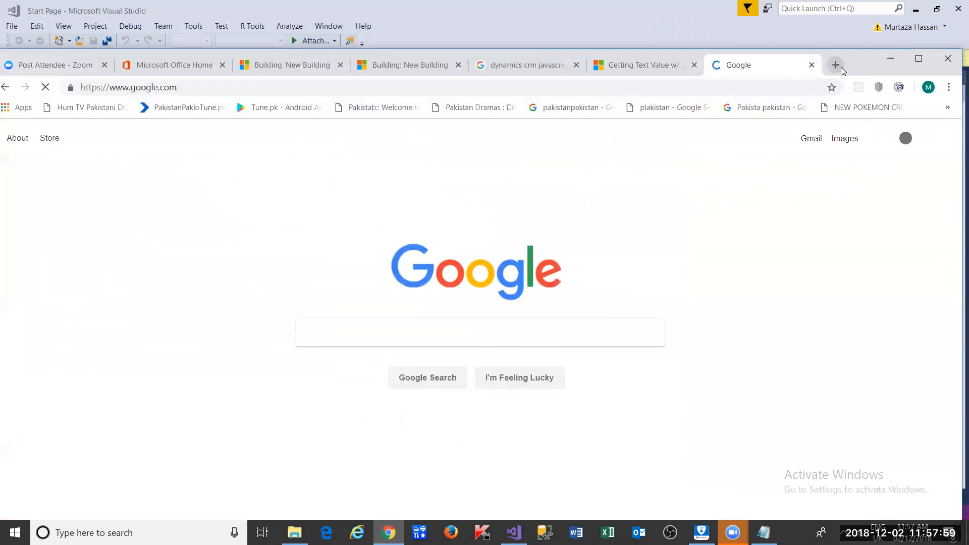
type("dyna")
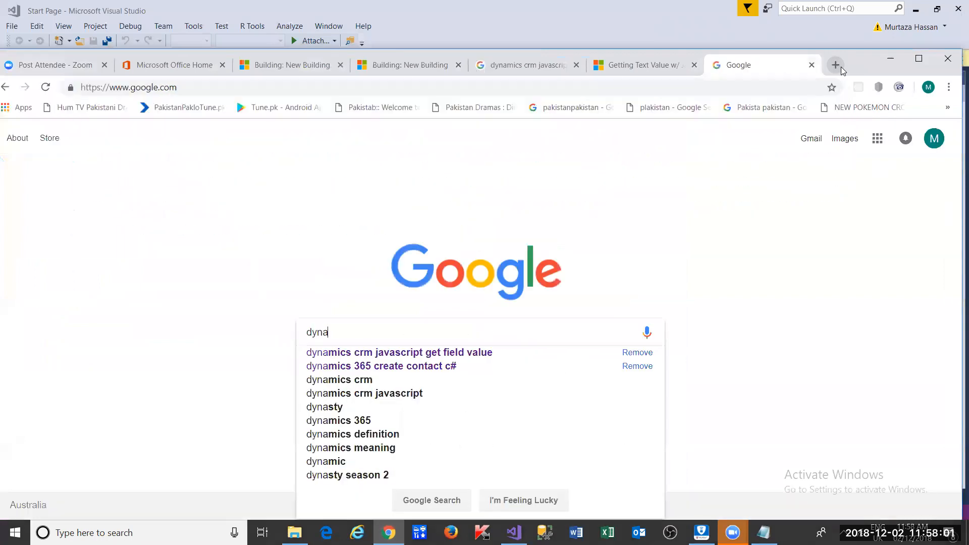
type("mics crm with jq")
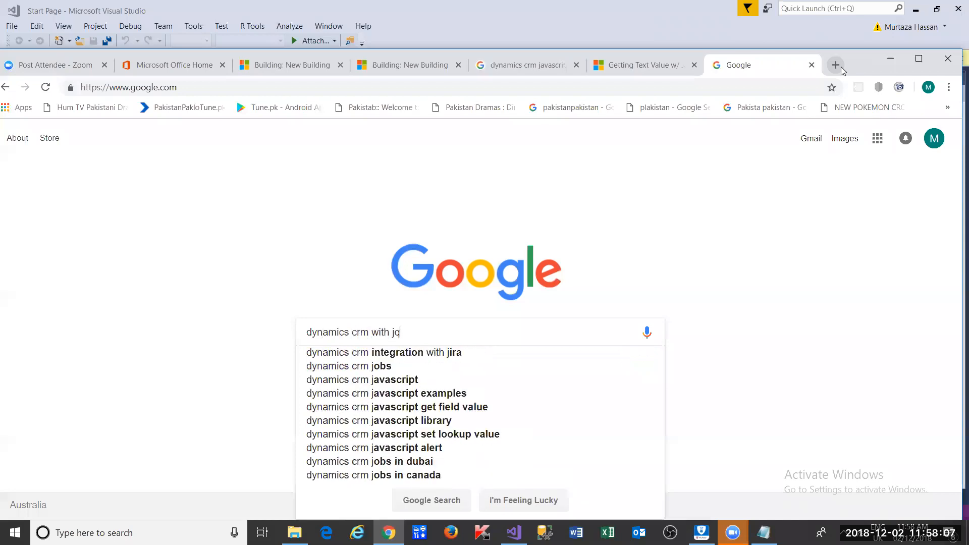
key("Down")
key("Return")
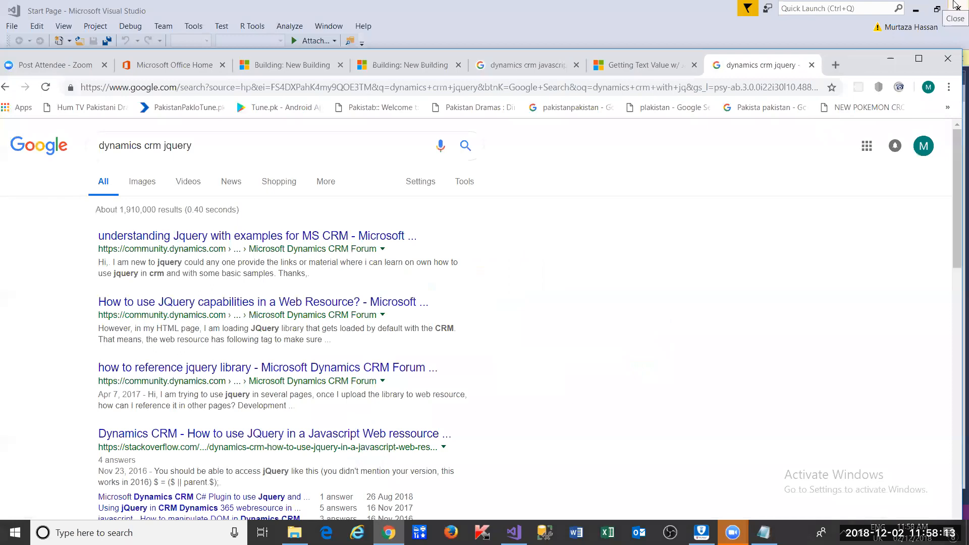
right_click(236, 237)
left_click(267, 244)
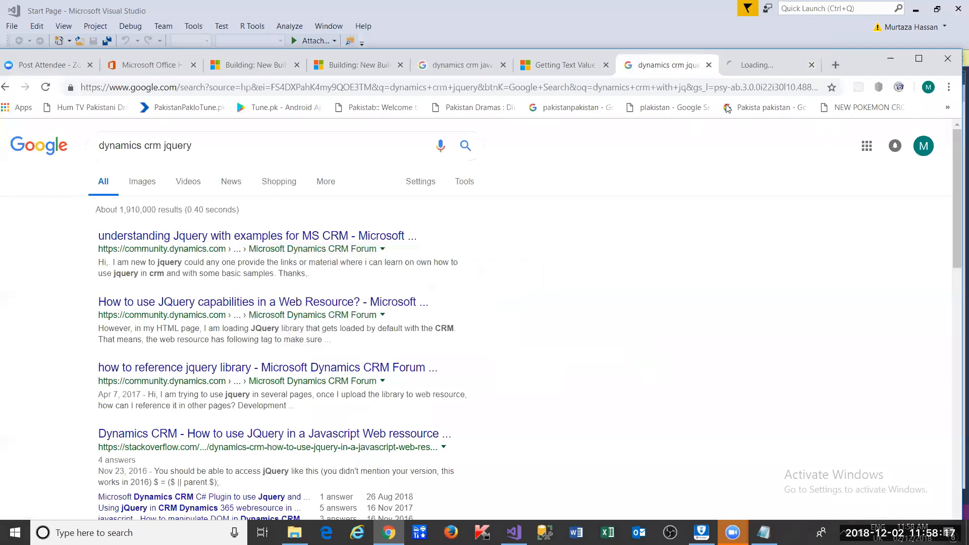
left_click(746, 72)
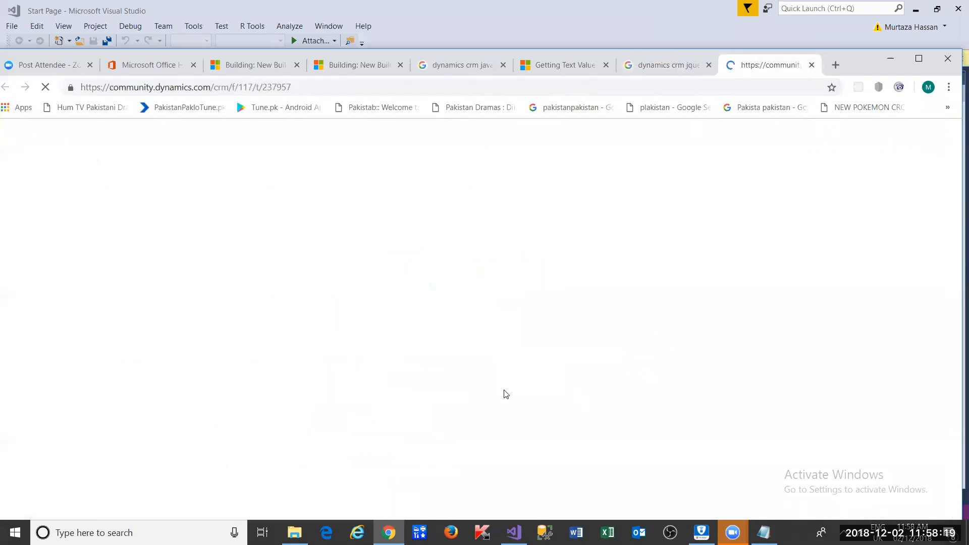
Open the verified answer's MSDN 'Use JavaScript with Microsoft Dynamics 365' link in a new tab and view it.
scroll(269, 317, "down", 9)
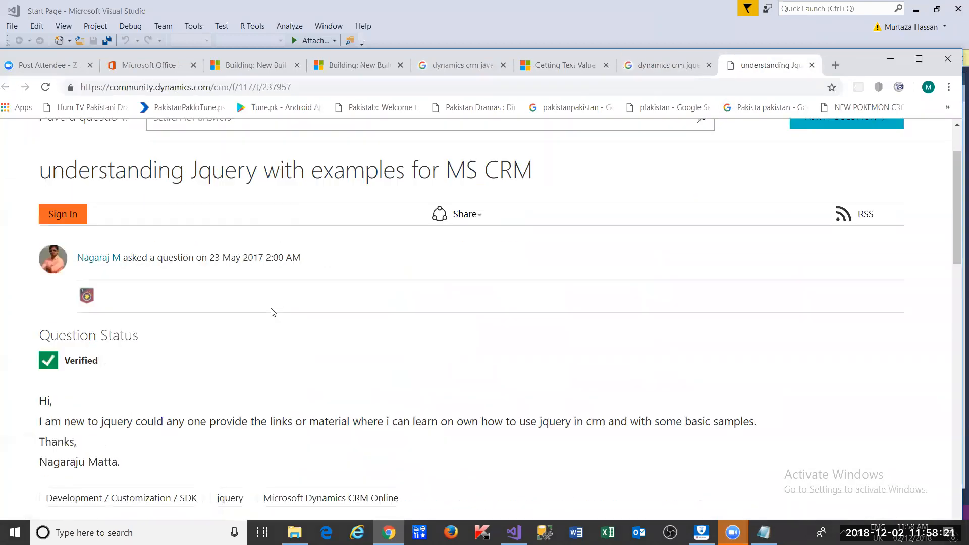
scroll(269, 316, "down", 2)
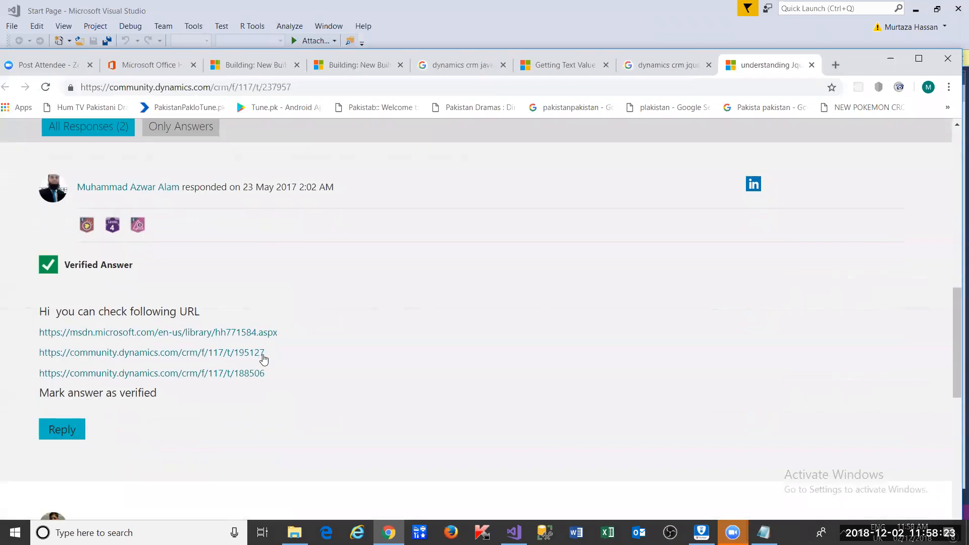
right_click(210, 335)
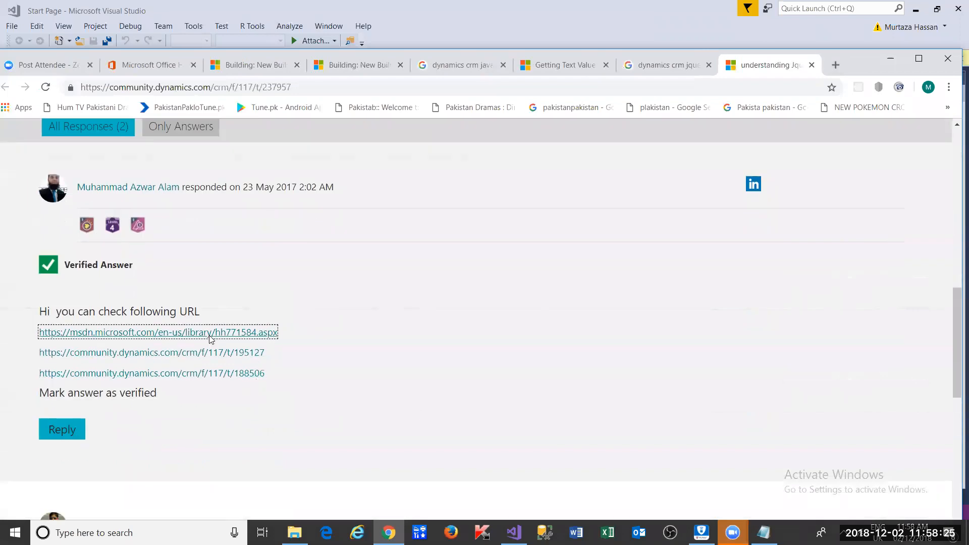
left_click(243, 344)
left_click(752, 65)
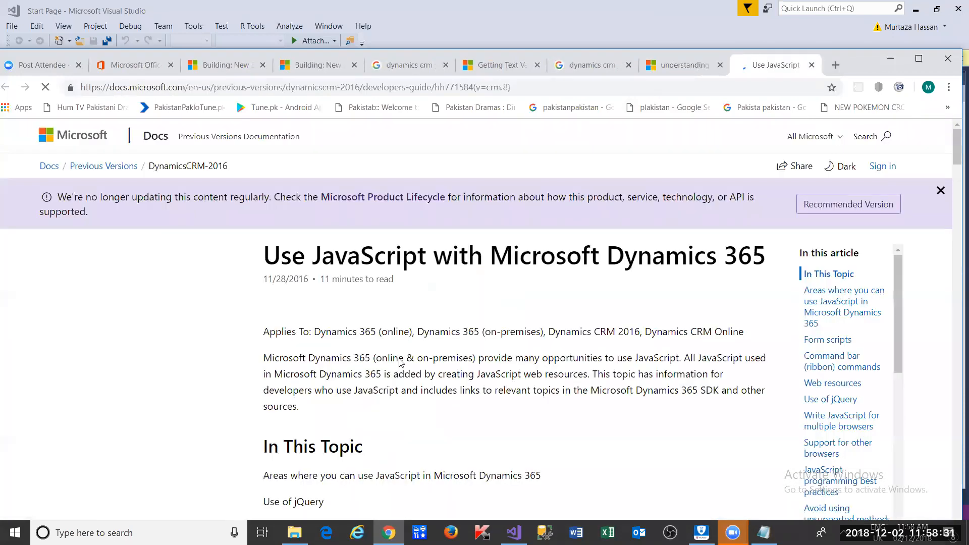
Read the article's 'Use of jQuery' guidance, then go back to the forum thread.
scroll(399, 360, "down", 5)
scroll(401, 363, "down", 2)
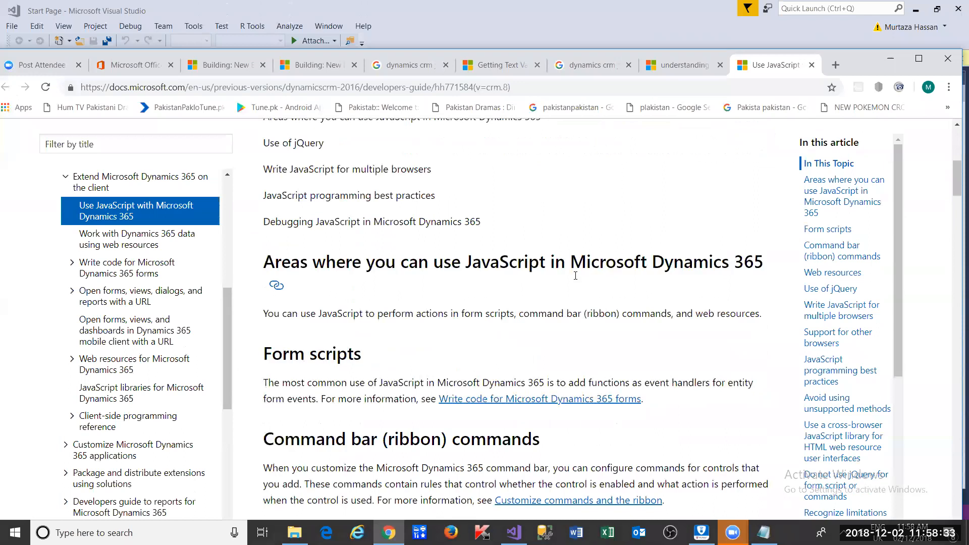
mouse_move(546, 264)
left_mouse_down()
mouse_move(505, 272)
mouse_move(764, 268)
mouse_move(465, 267)
mouse_move(550, 266)
left_mouse_up()
left_click(457, 272)
scroll(549, 266, "down", 4)
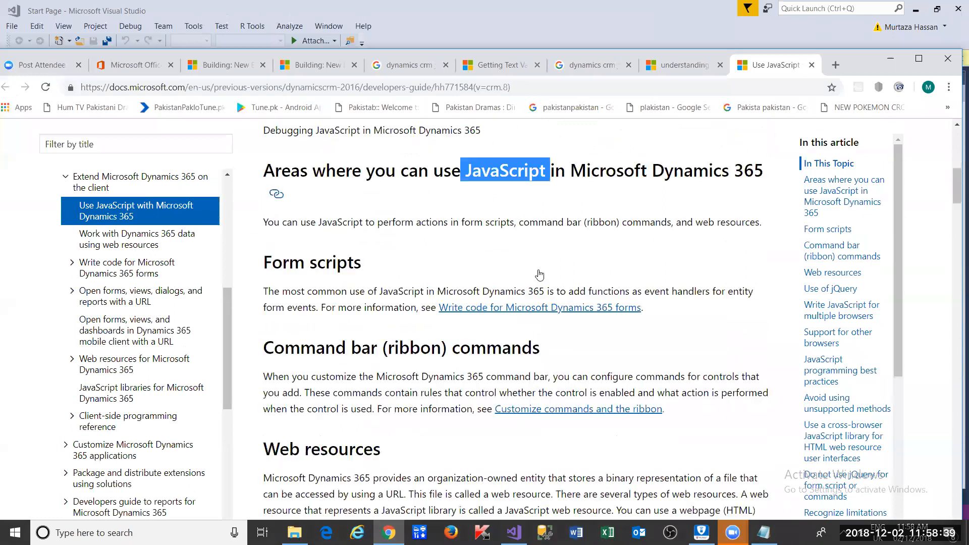
scroll(500, 324, "down", 2)
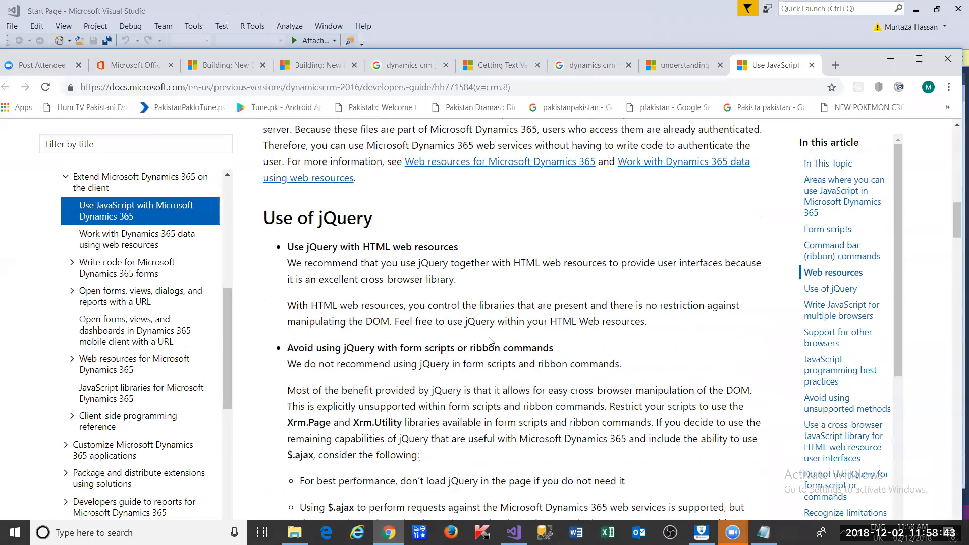
scroll(490, 341, "down", 2)
scroll(491, 341, "down", 6)
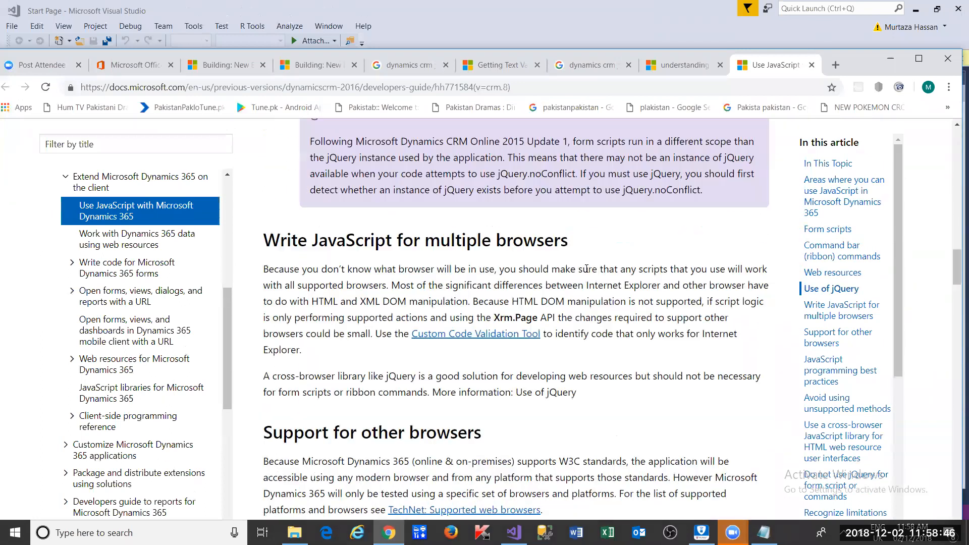
left_click(680, 72)
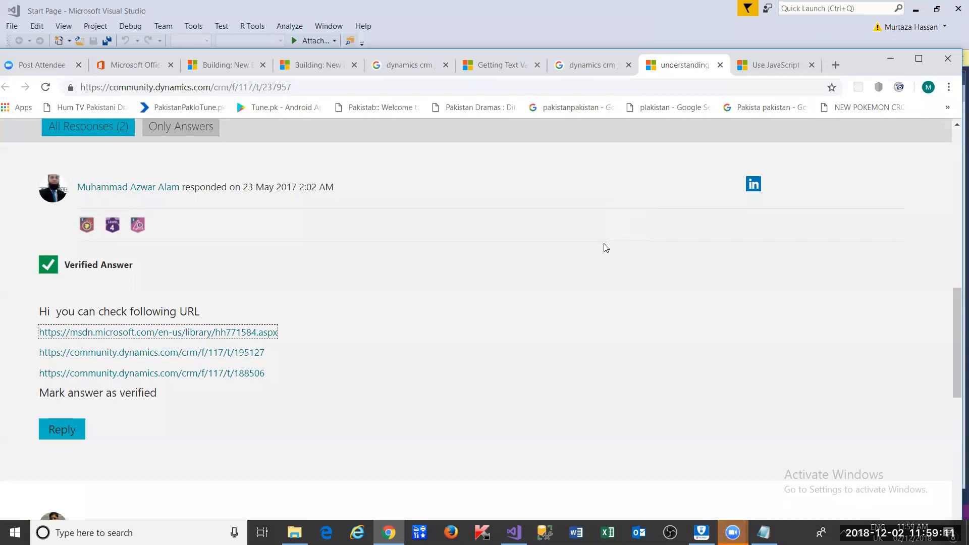
left_click(831, 66)
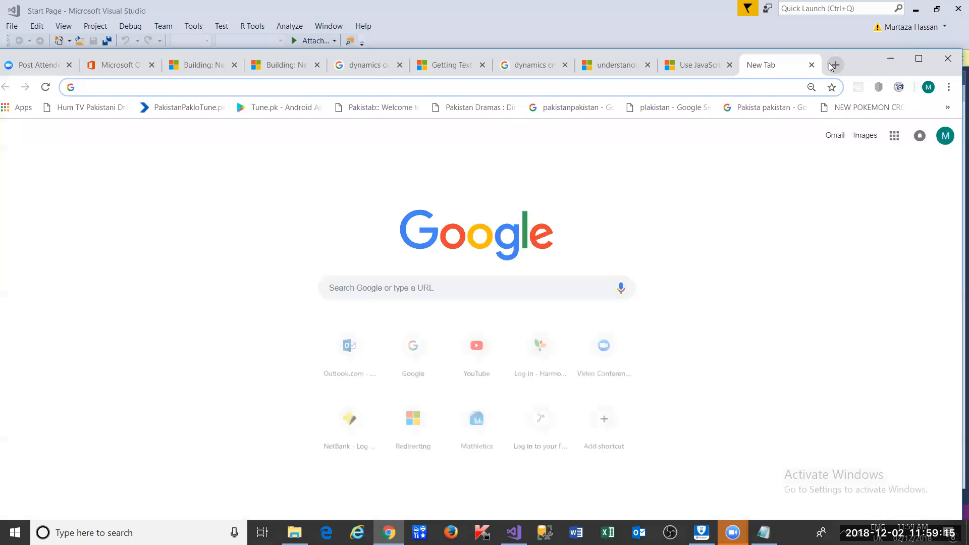
Search Google for 'shorestep' from the new tab's address bar.
type("s")
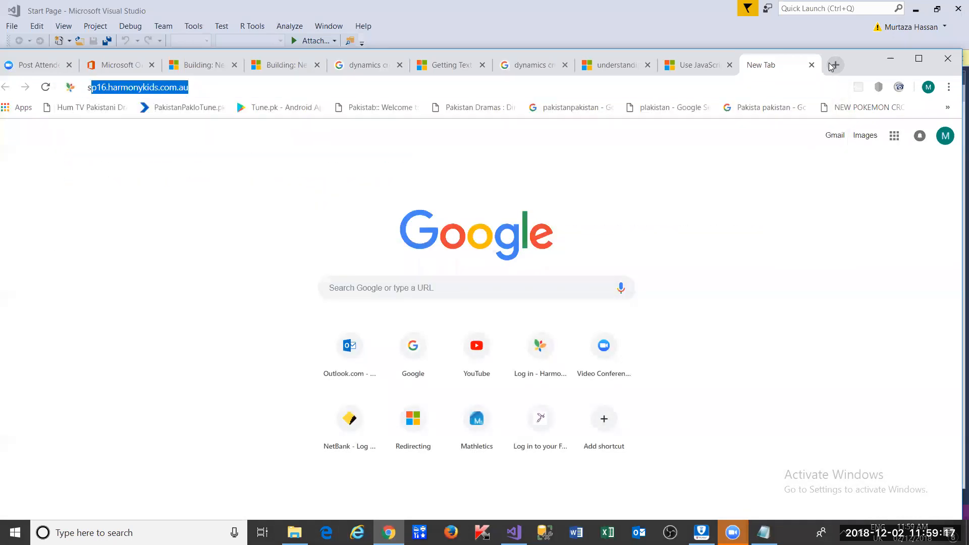
type("horeste")
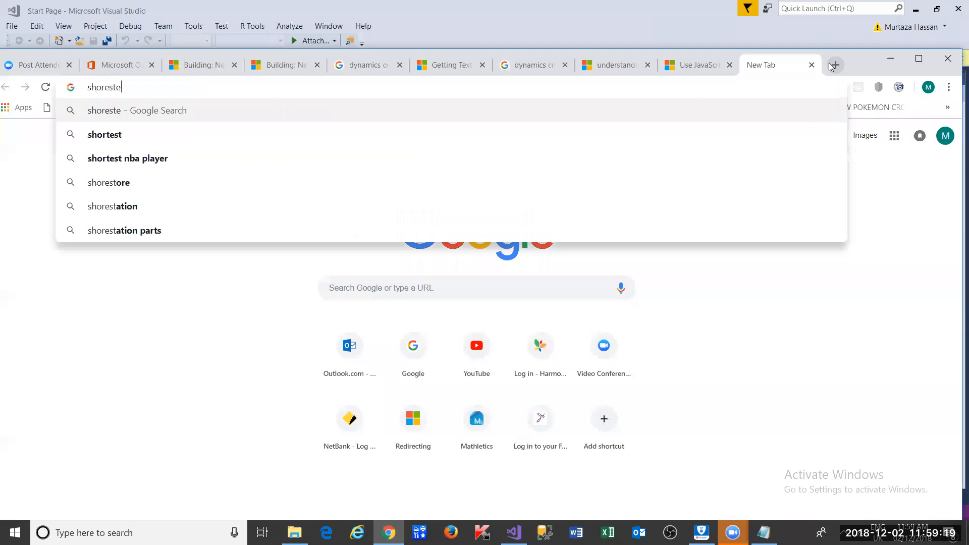
type("p")
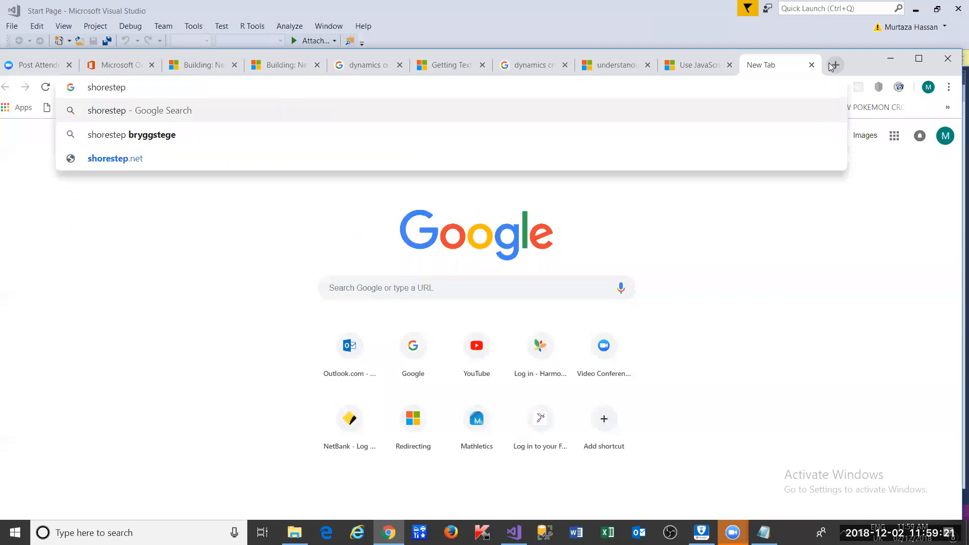
key("Return")
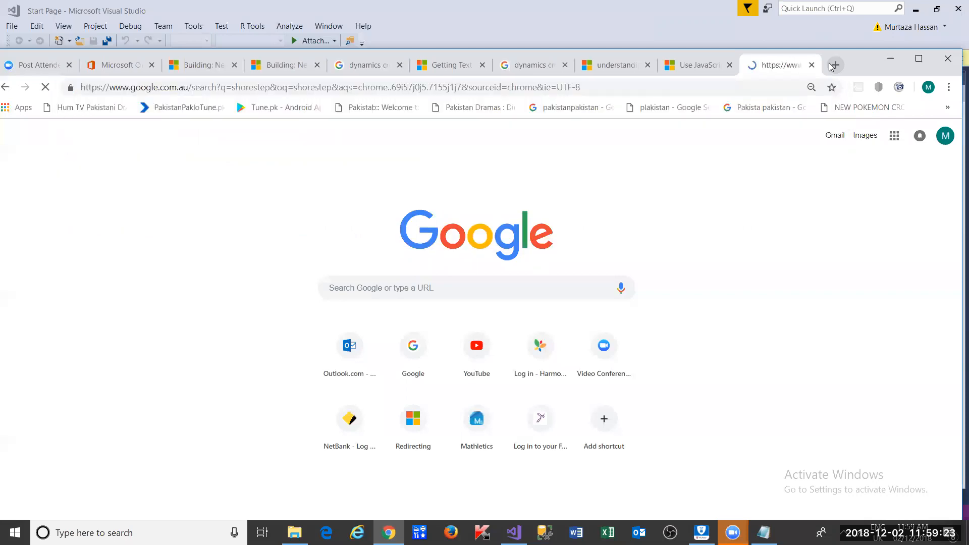